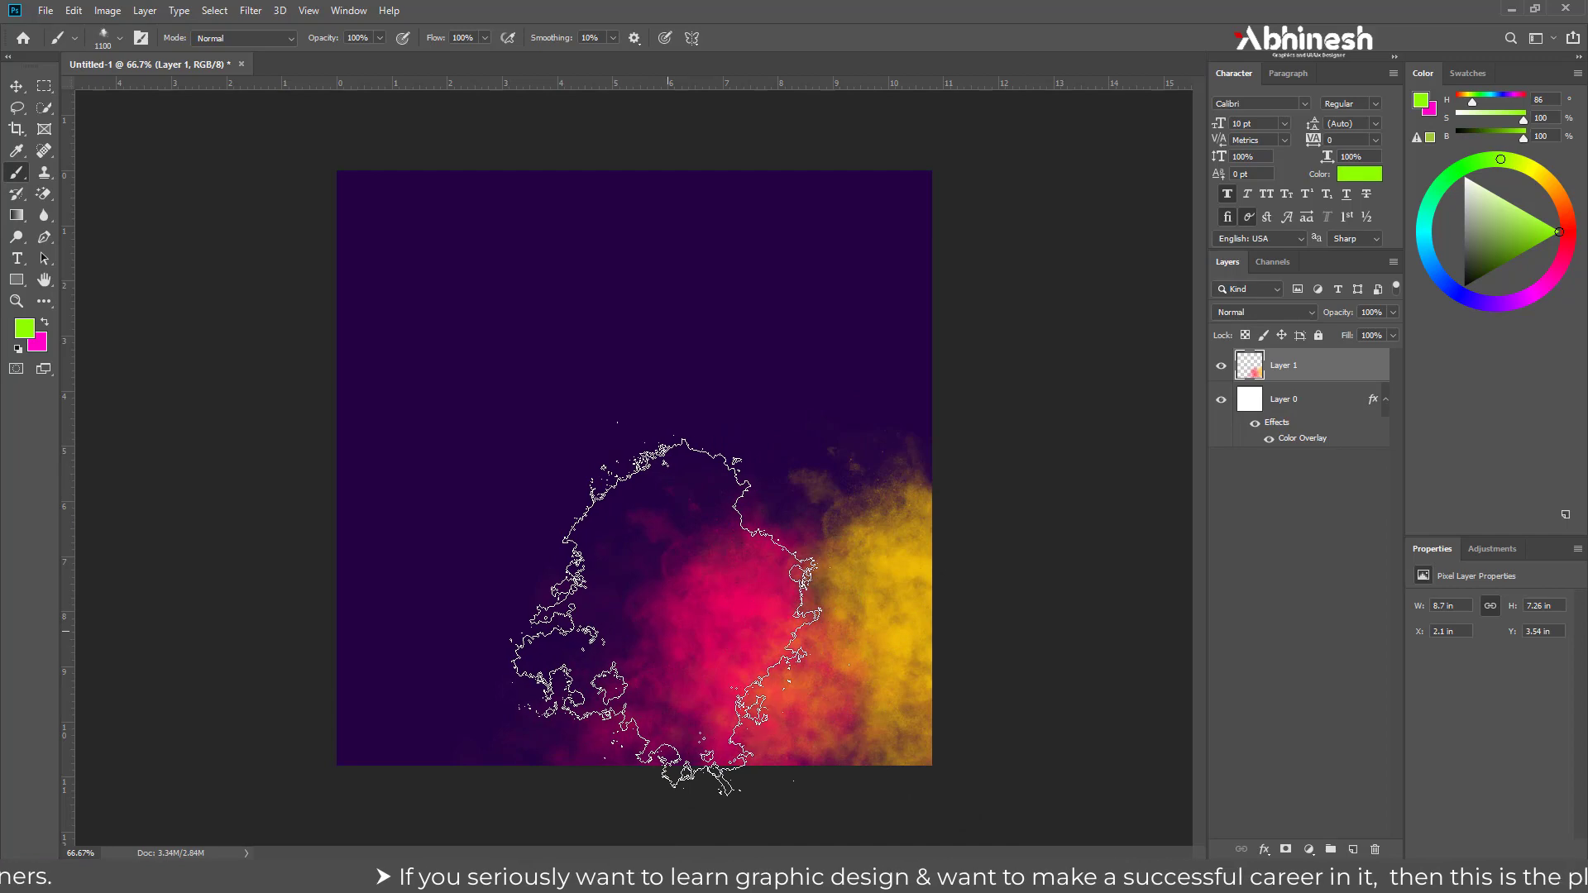
# Stamp a large lime-green smoke cloud on Layer 1, beside the pink cloud in the lower part of the canvas
pyautogui.click(682, 616)
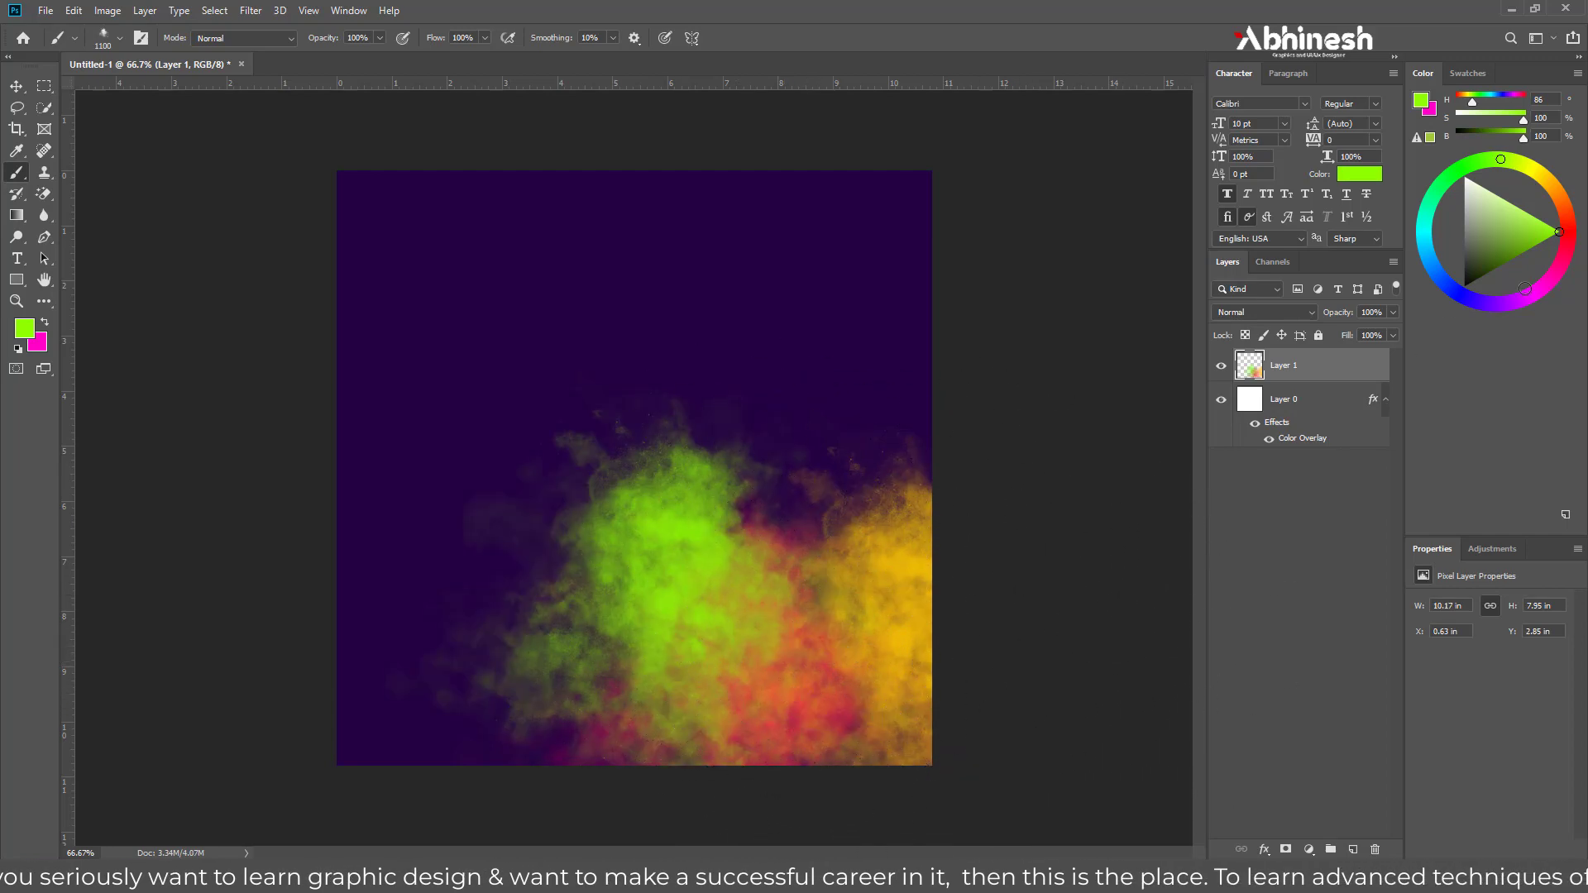
pyautogui.click(1282, 536)
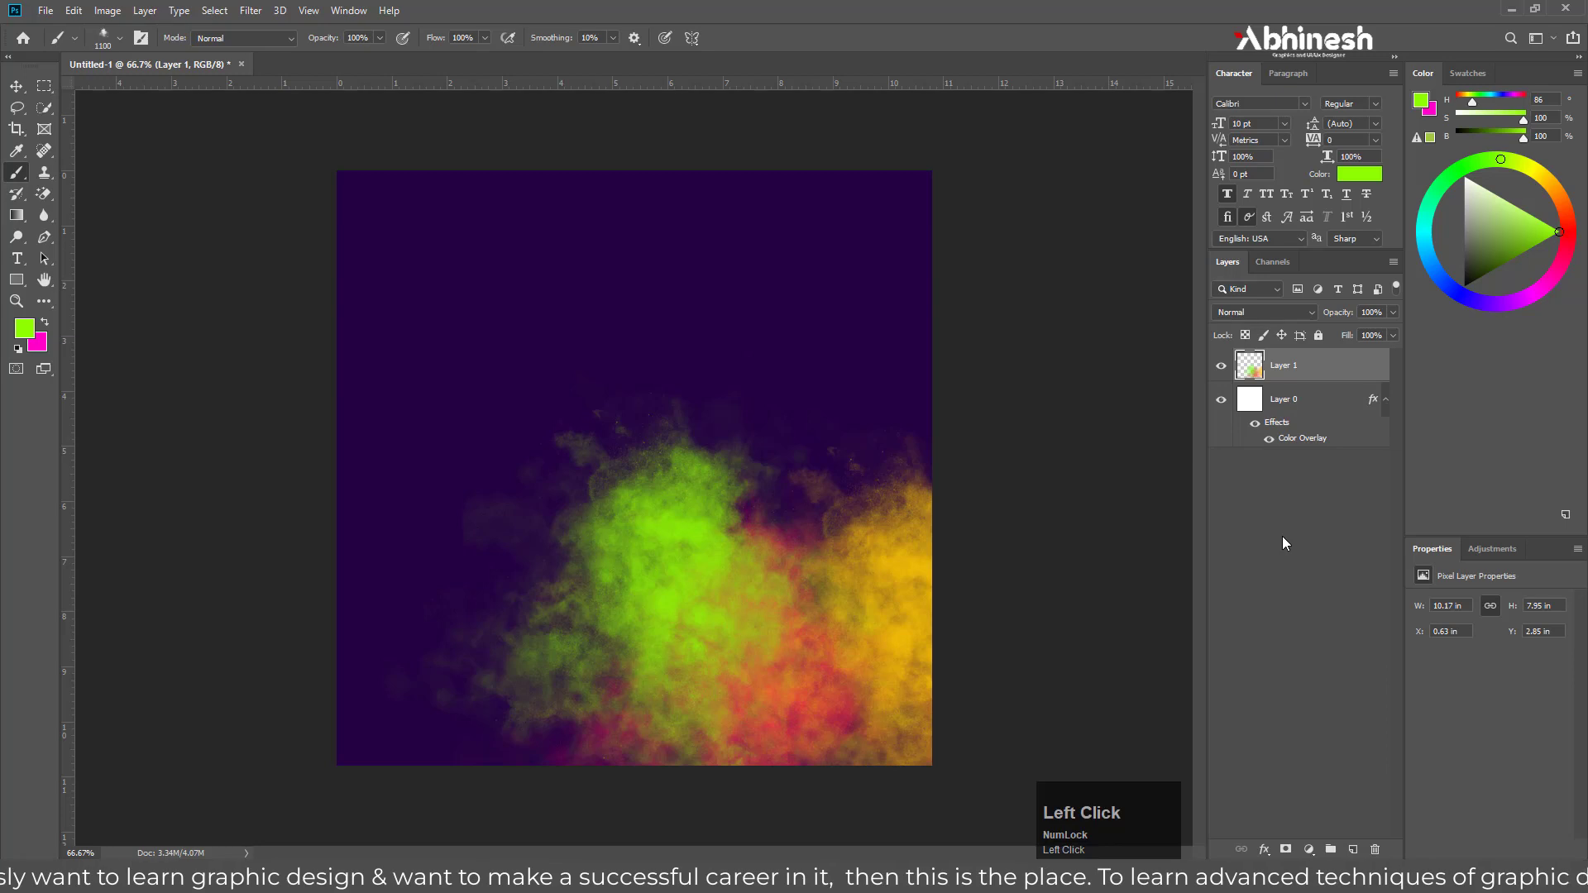
# Duplicate Layer 1 under the name Layer 1 copy and merge the copy with the original into one layer
pyautogui.rightClick(1291, 371)
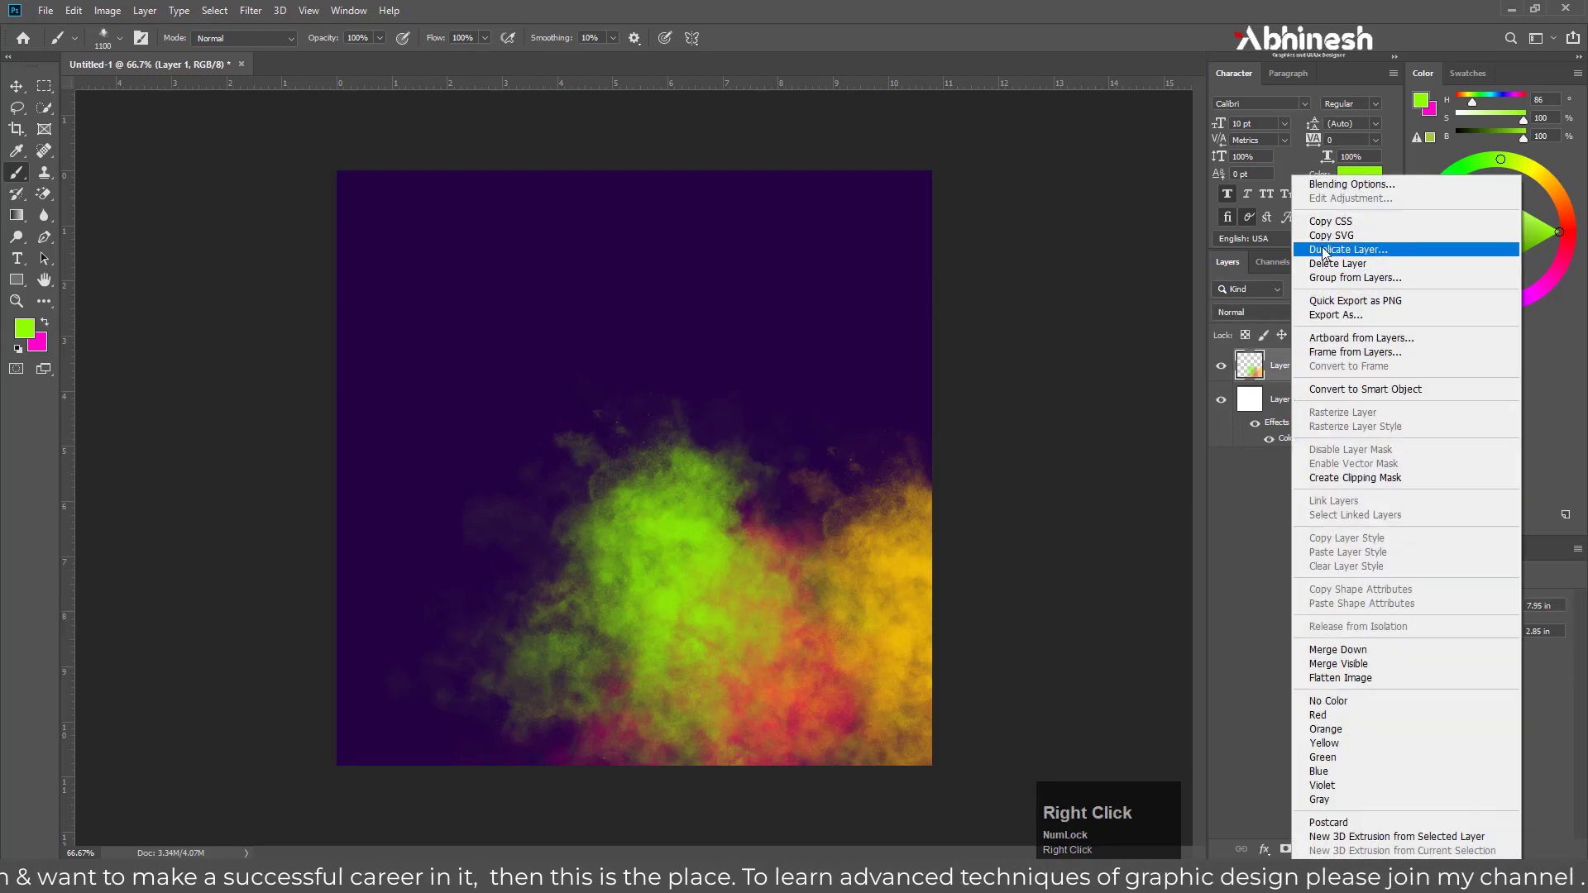
pyautogui.click(1326, 250)
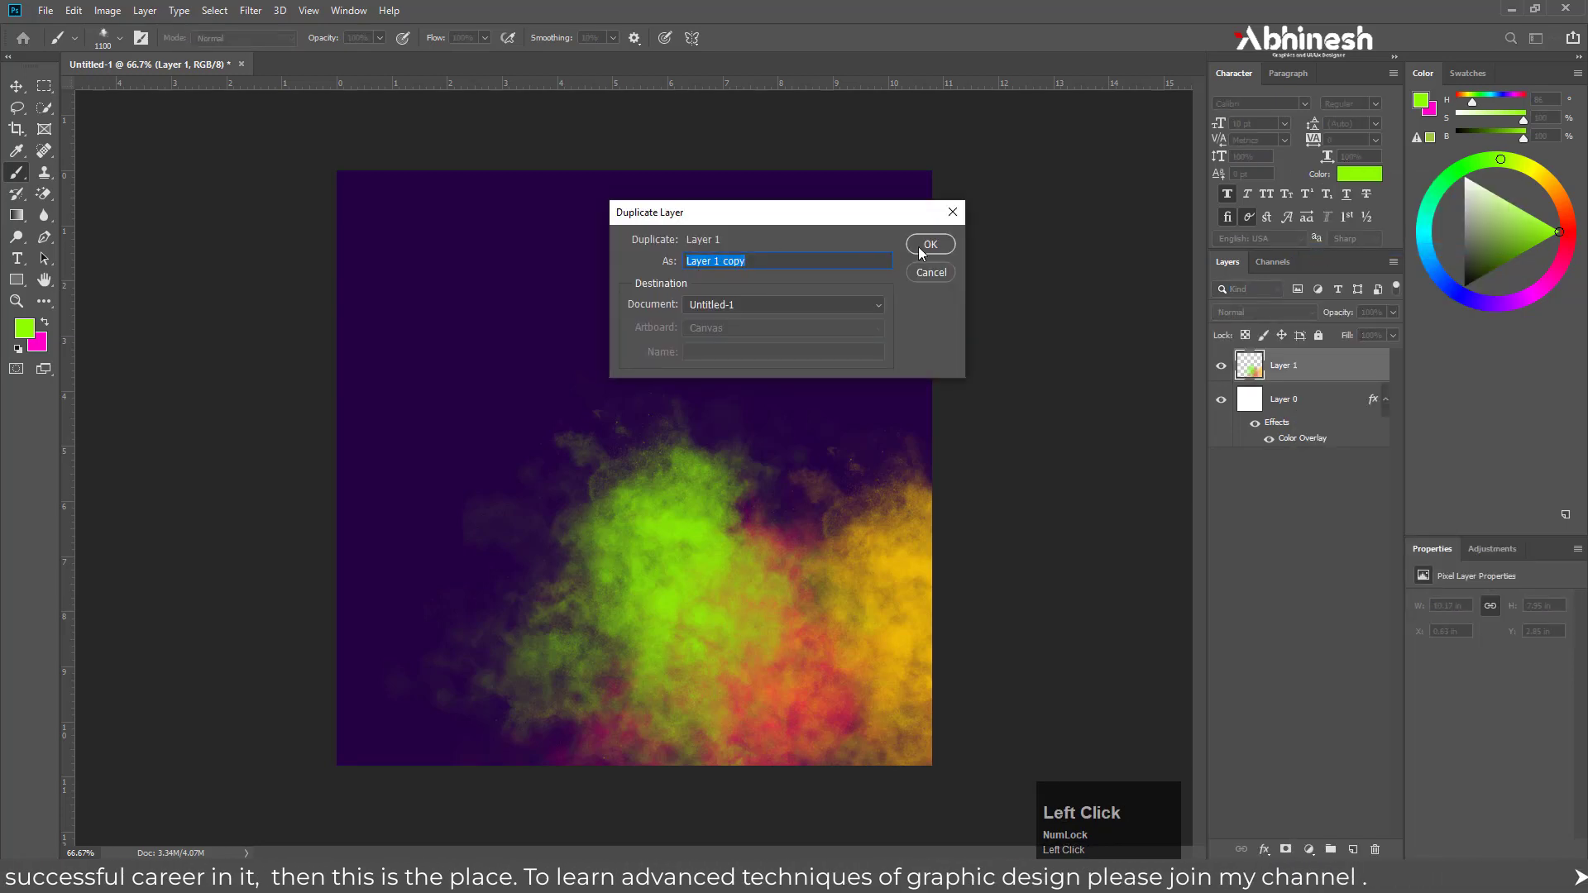
pyautogui.click(928, 245)
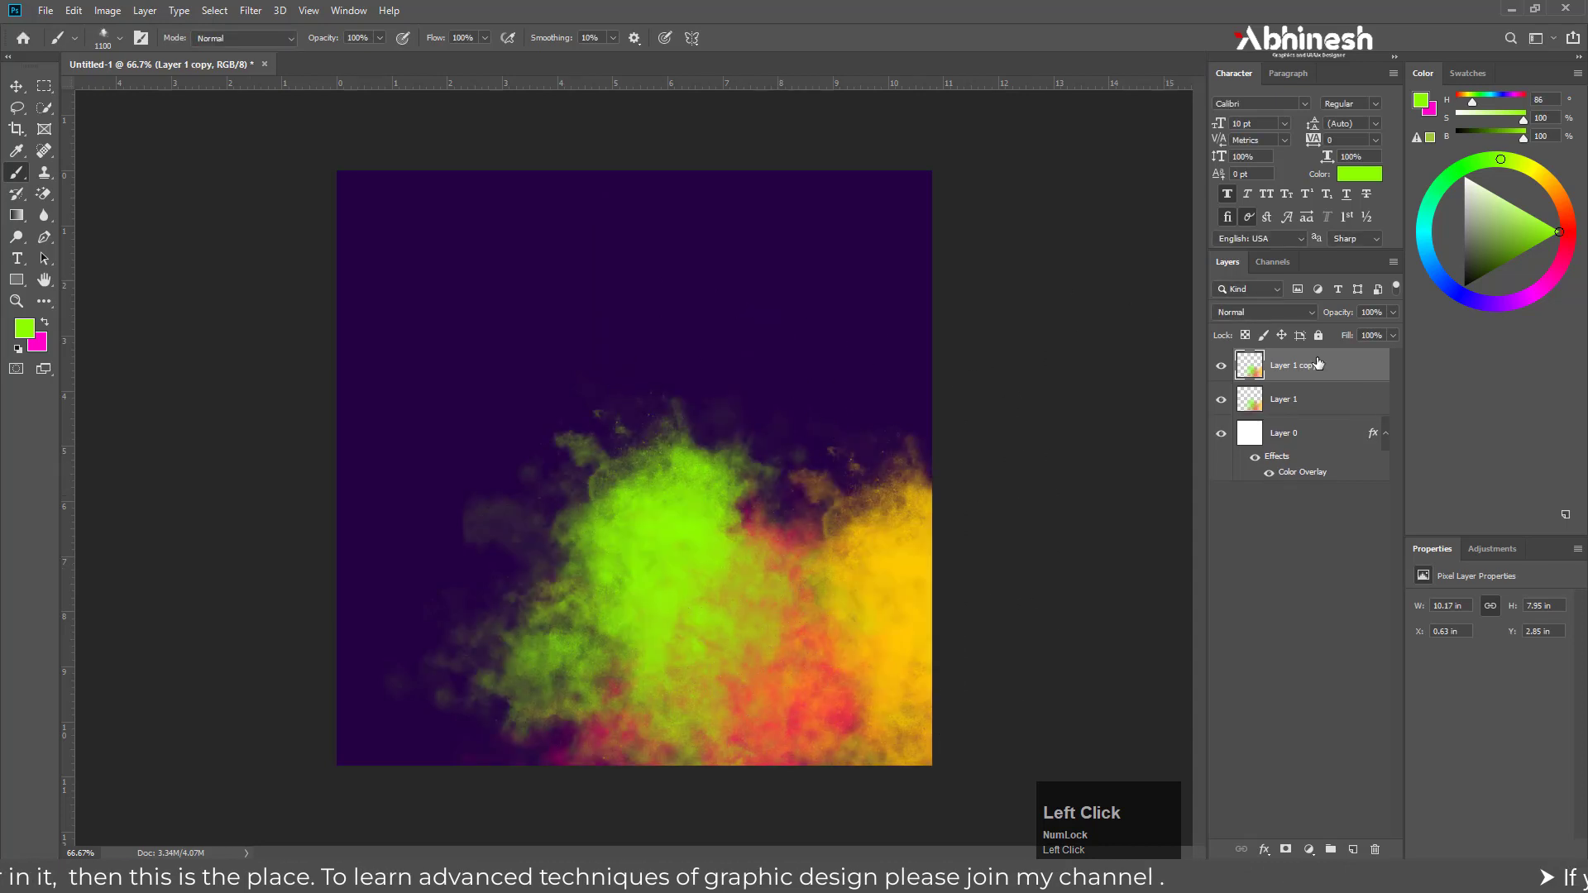
pyautogui.keyDown('shift'); pyautogui.click(1288, 399); pyautogui.keyUp('shift')
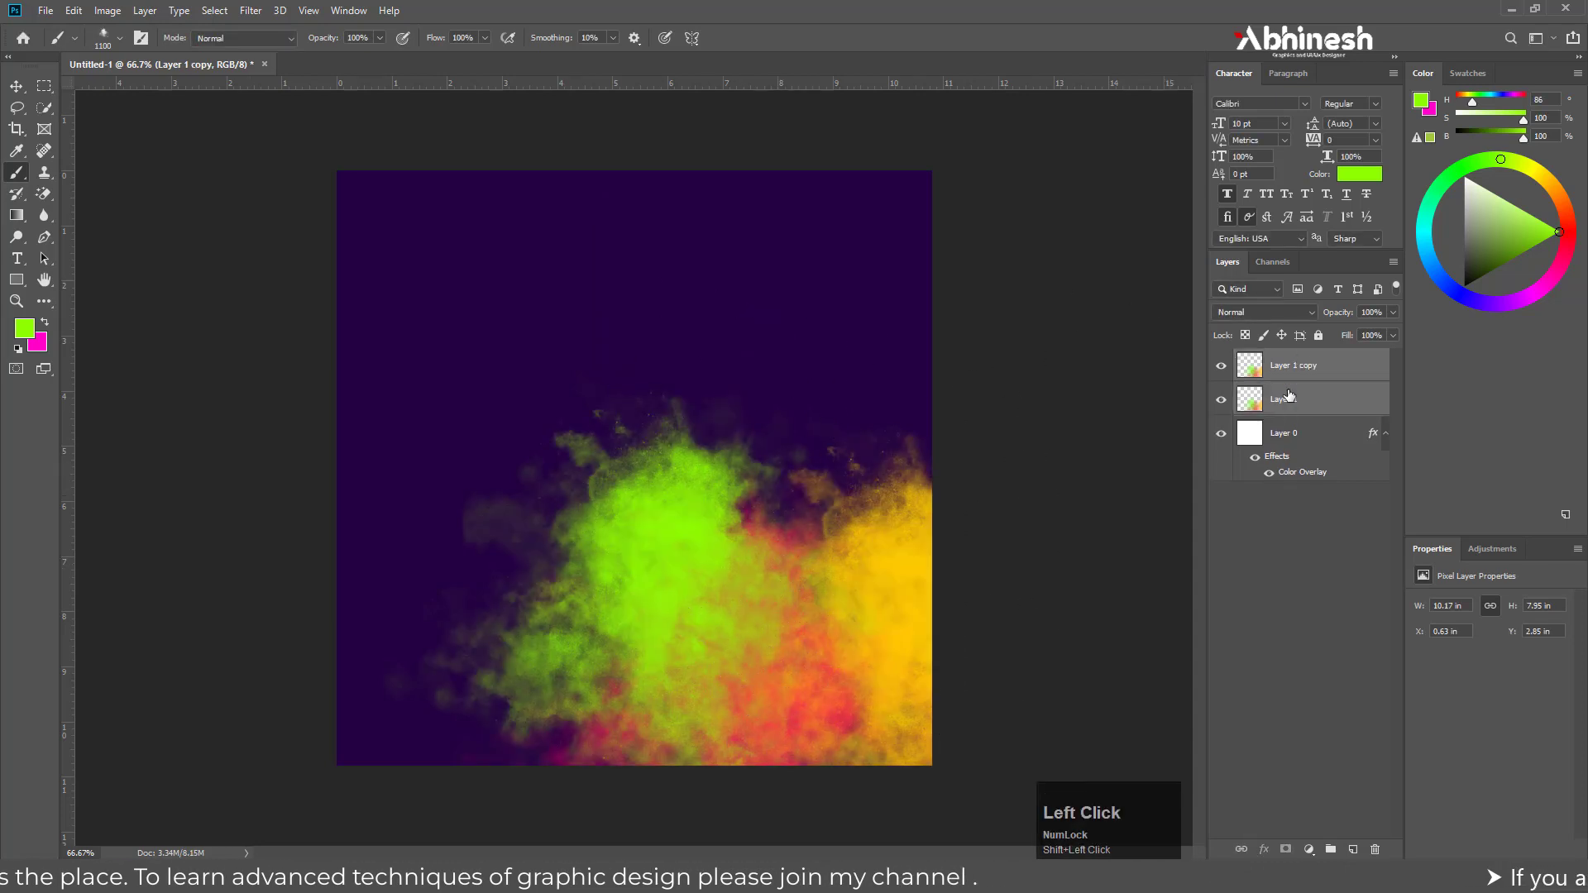
pyautogui.rightClick(1296, 362)
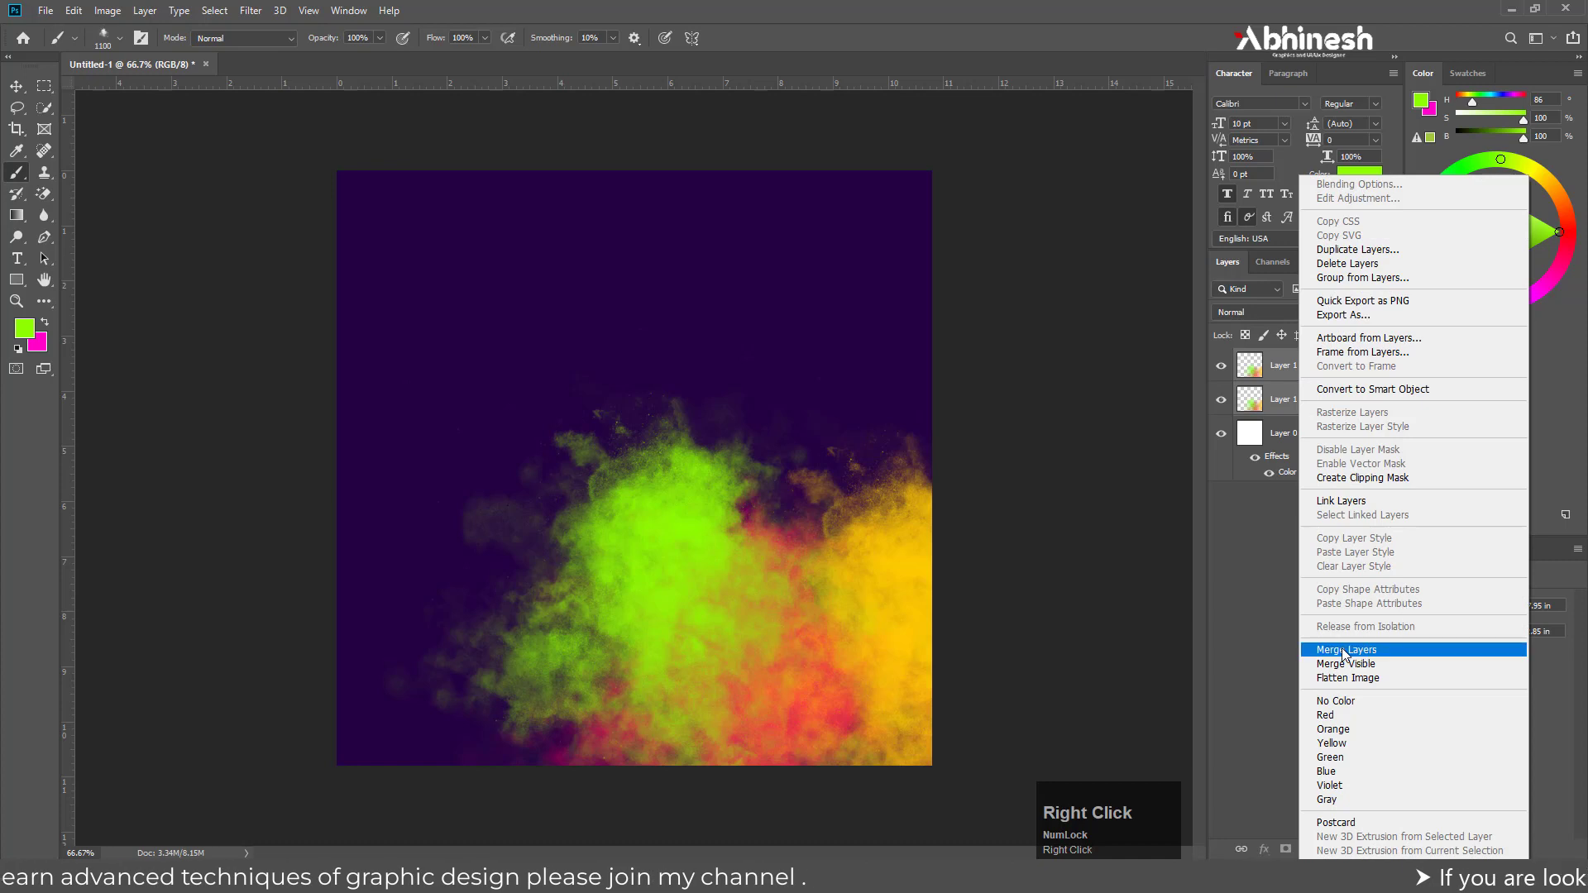
pyautogui.click(1347, 650)
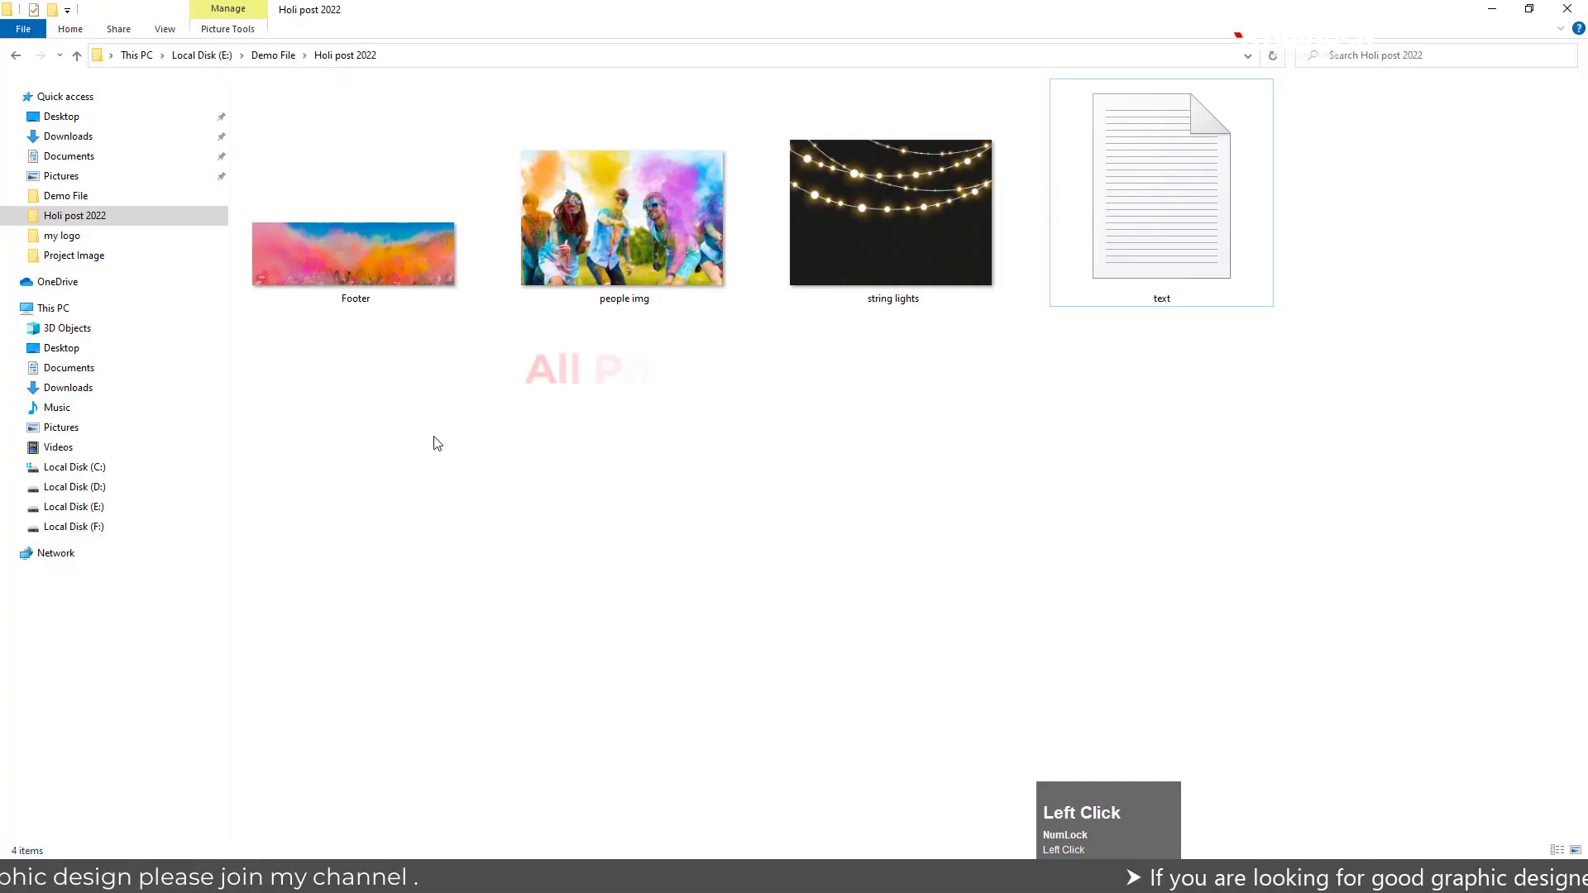
# Switch to File Explorer and review the files in the Holi post 2022 folder, including the contents of the text file
pyautogui.click(366, 260)
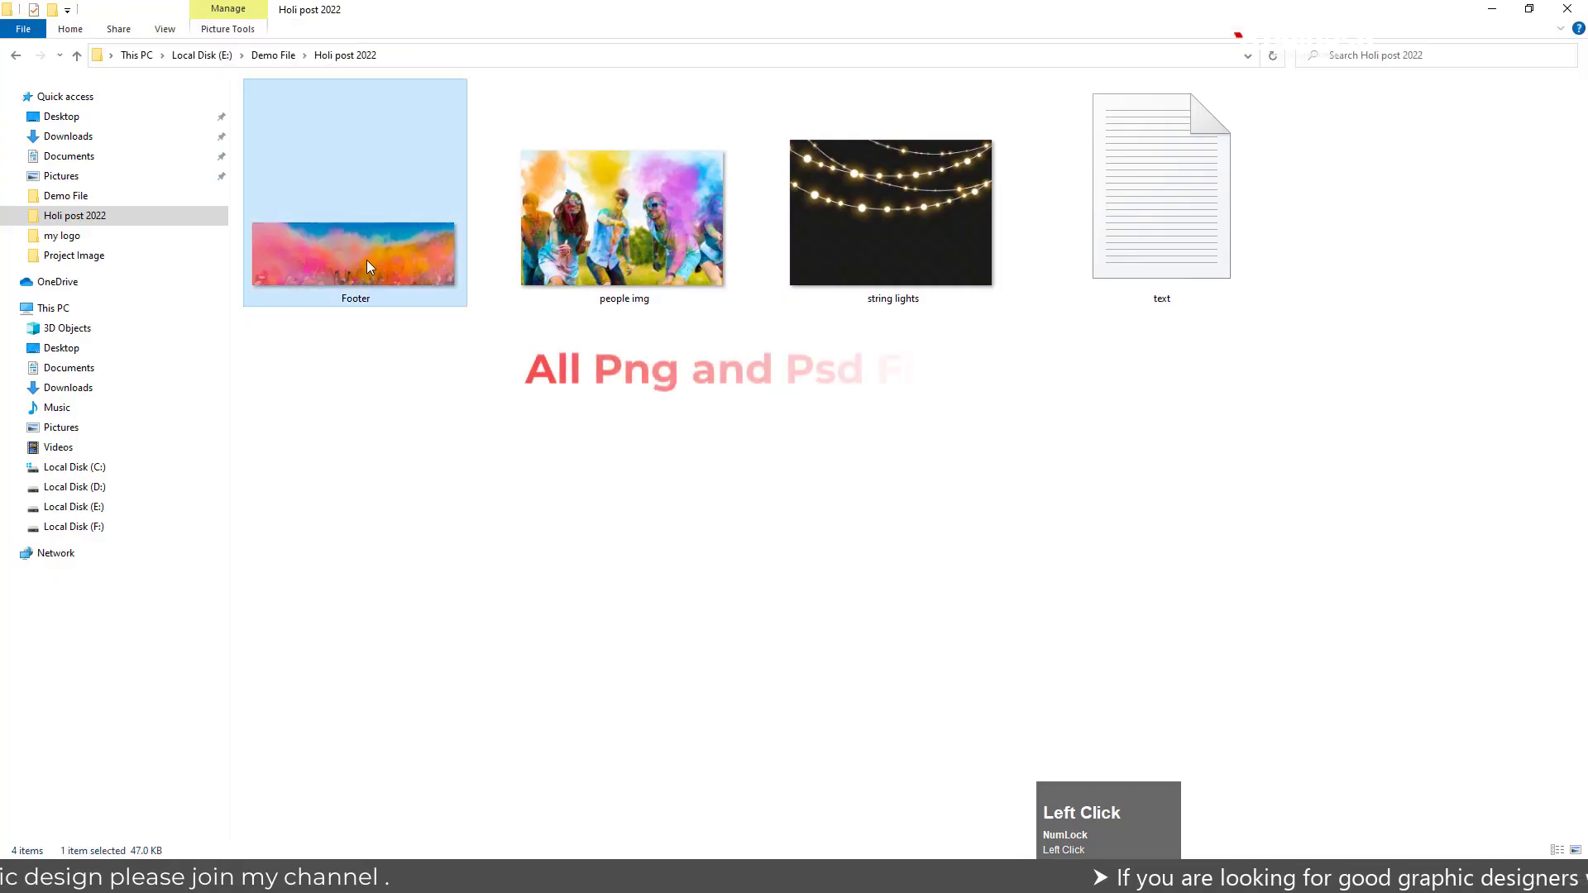
pyautogui.click(589, 241)
pyautogui.click(795, 224)
pyautogui.click(1138, 206)
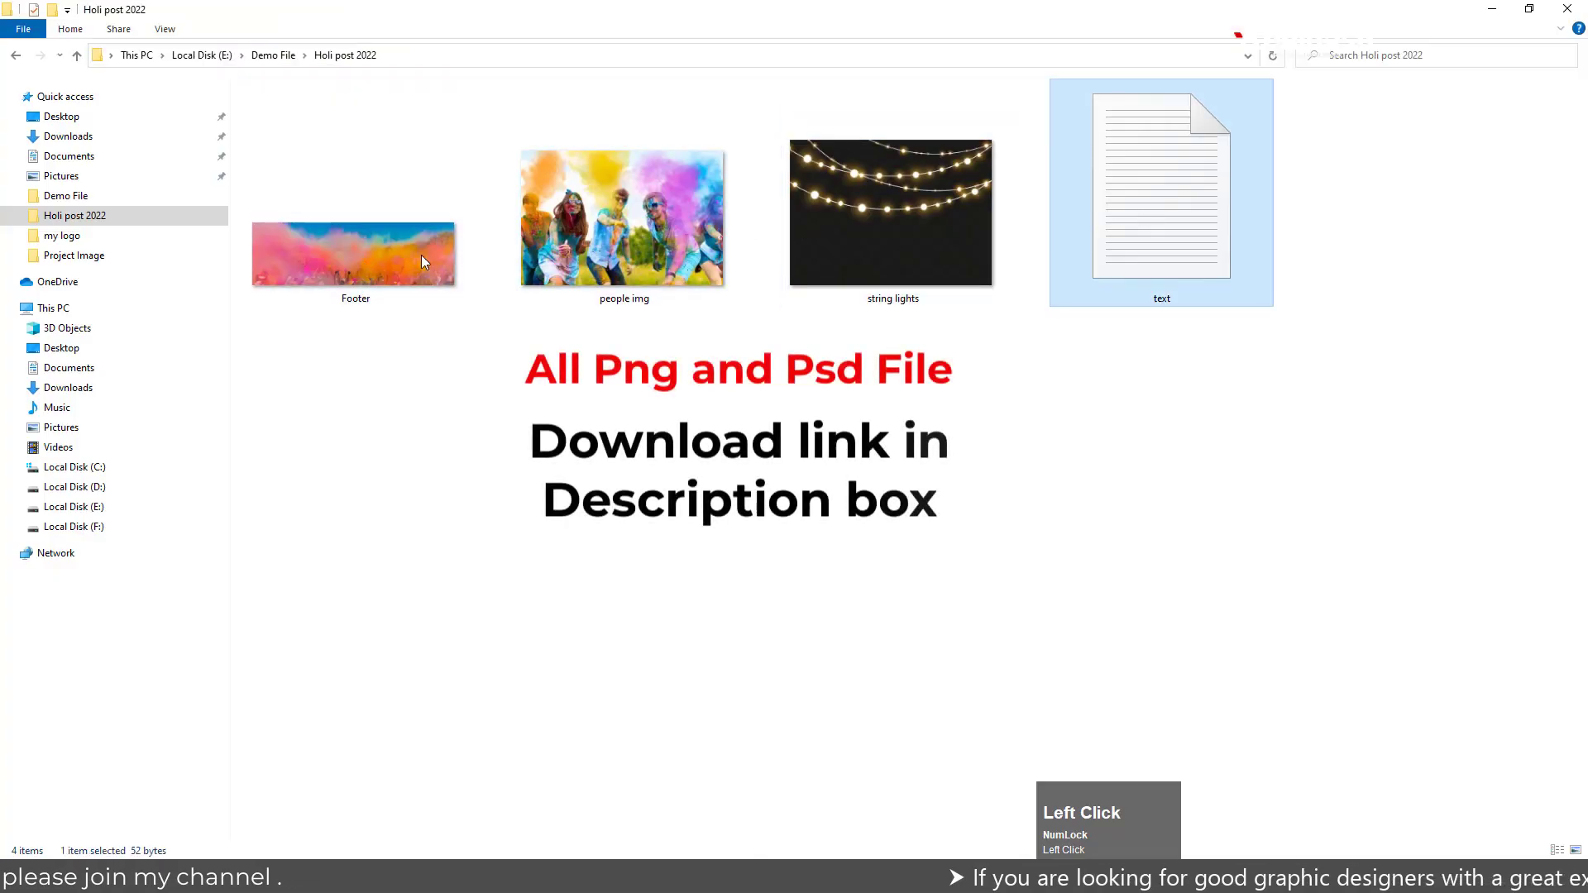
pyautogui.doubleClick(1166, 212)
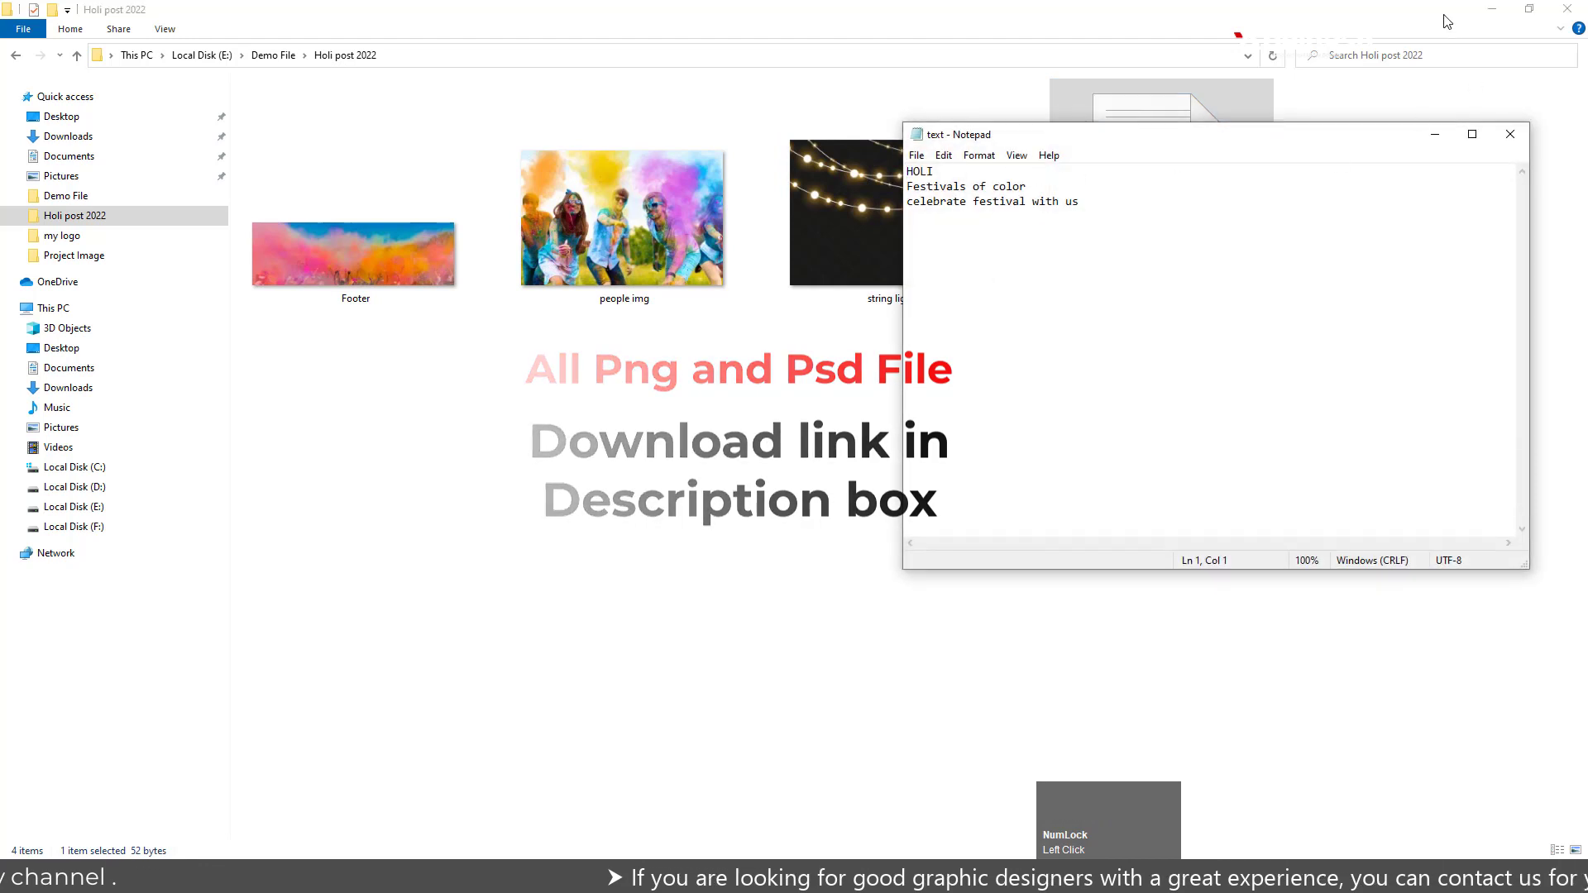
pyautogui.click(1510, 133)
# Place the people img picture from the Holi post 2022 folder into the Untitled-1 Photoshop document
pyautogui.click(624, 210)
pyautogui.moveTo(623, 203); pyautogui.dragTo(623, 330)
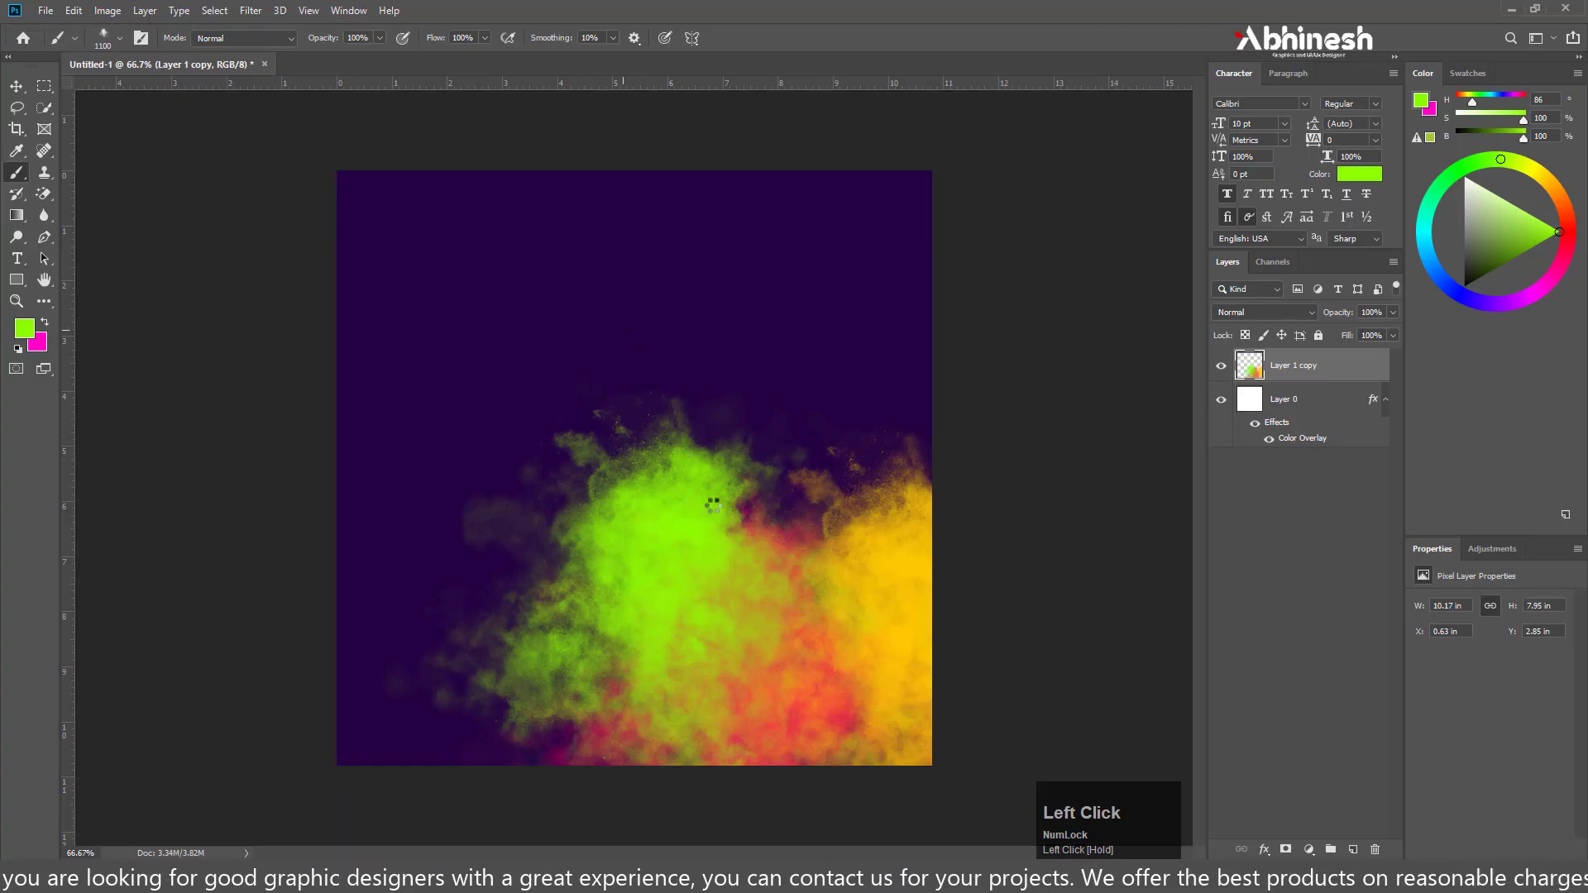
pyautogui.press('Return')
pyautogui.click(777, 439)
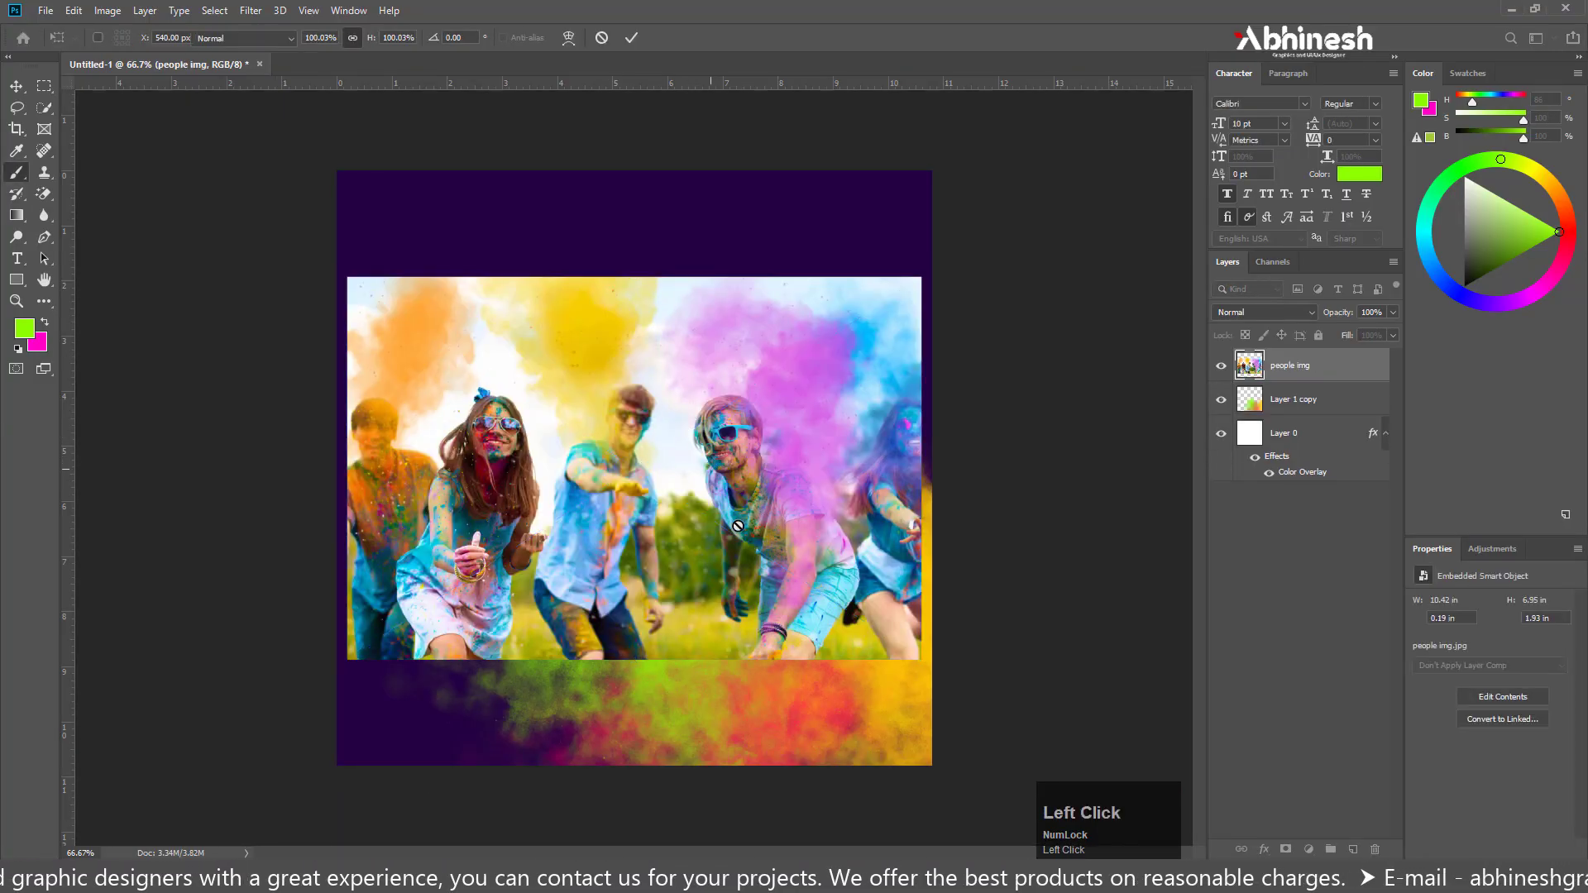
pyautogui.click(851, 343)
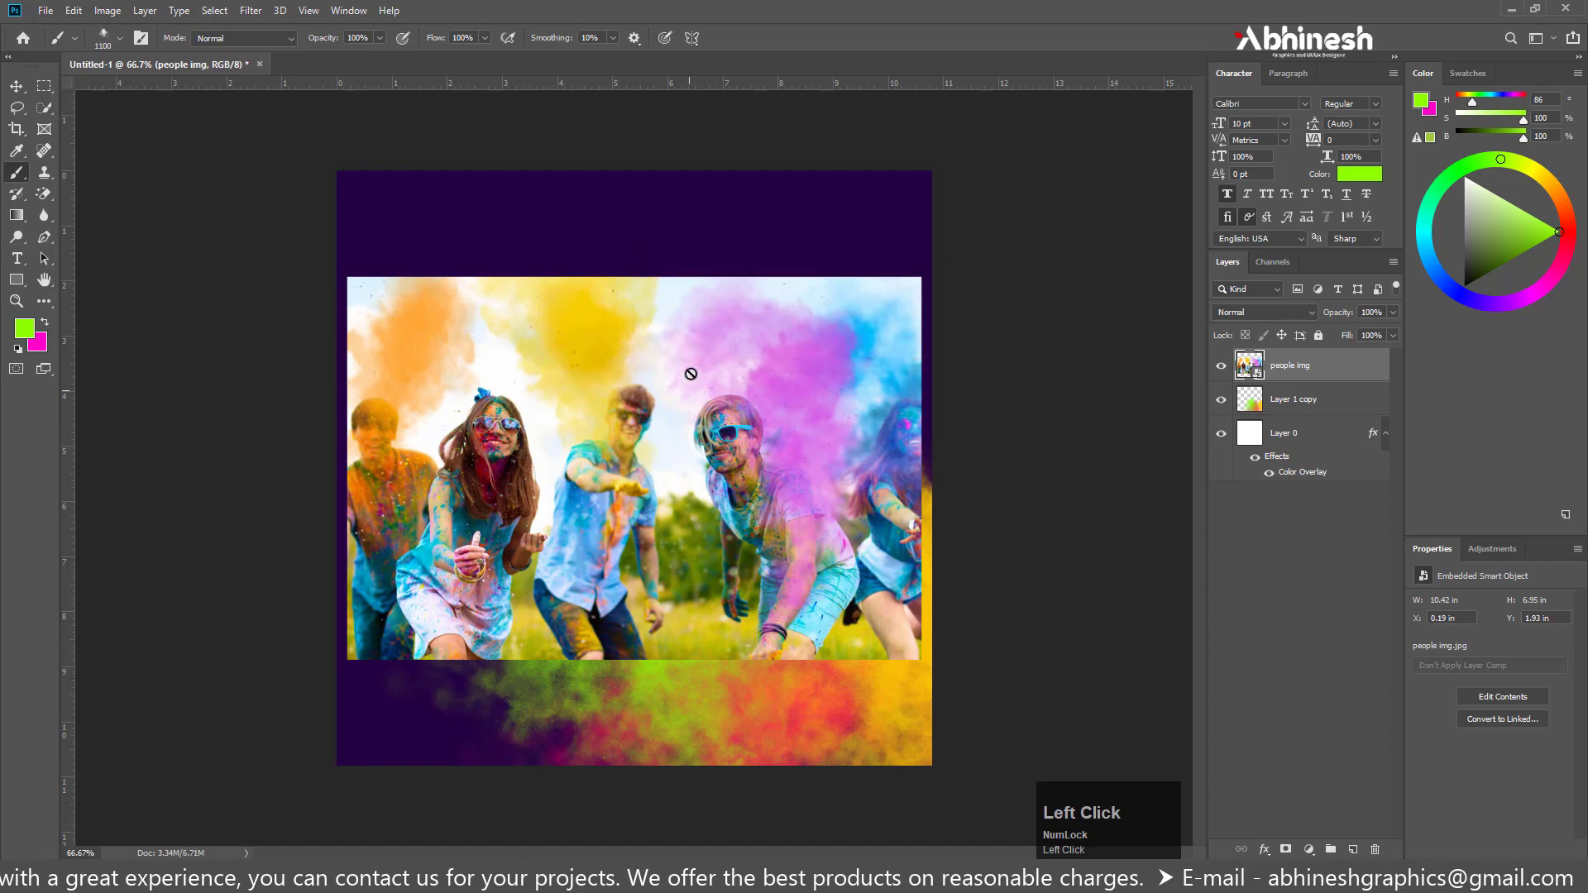
# Clip the people img layer to the smoke on Layer 1 copy and position the photo over the lower-right smoke clouds
pyautogui.click(16, 86)
pyautogui.moveTo(643, 416); pyautogui.dragTo(795, 535)
pyautogui.rightClick(1291, 362)
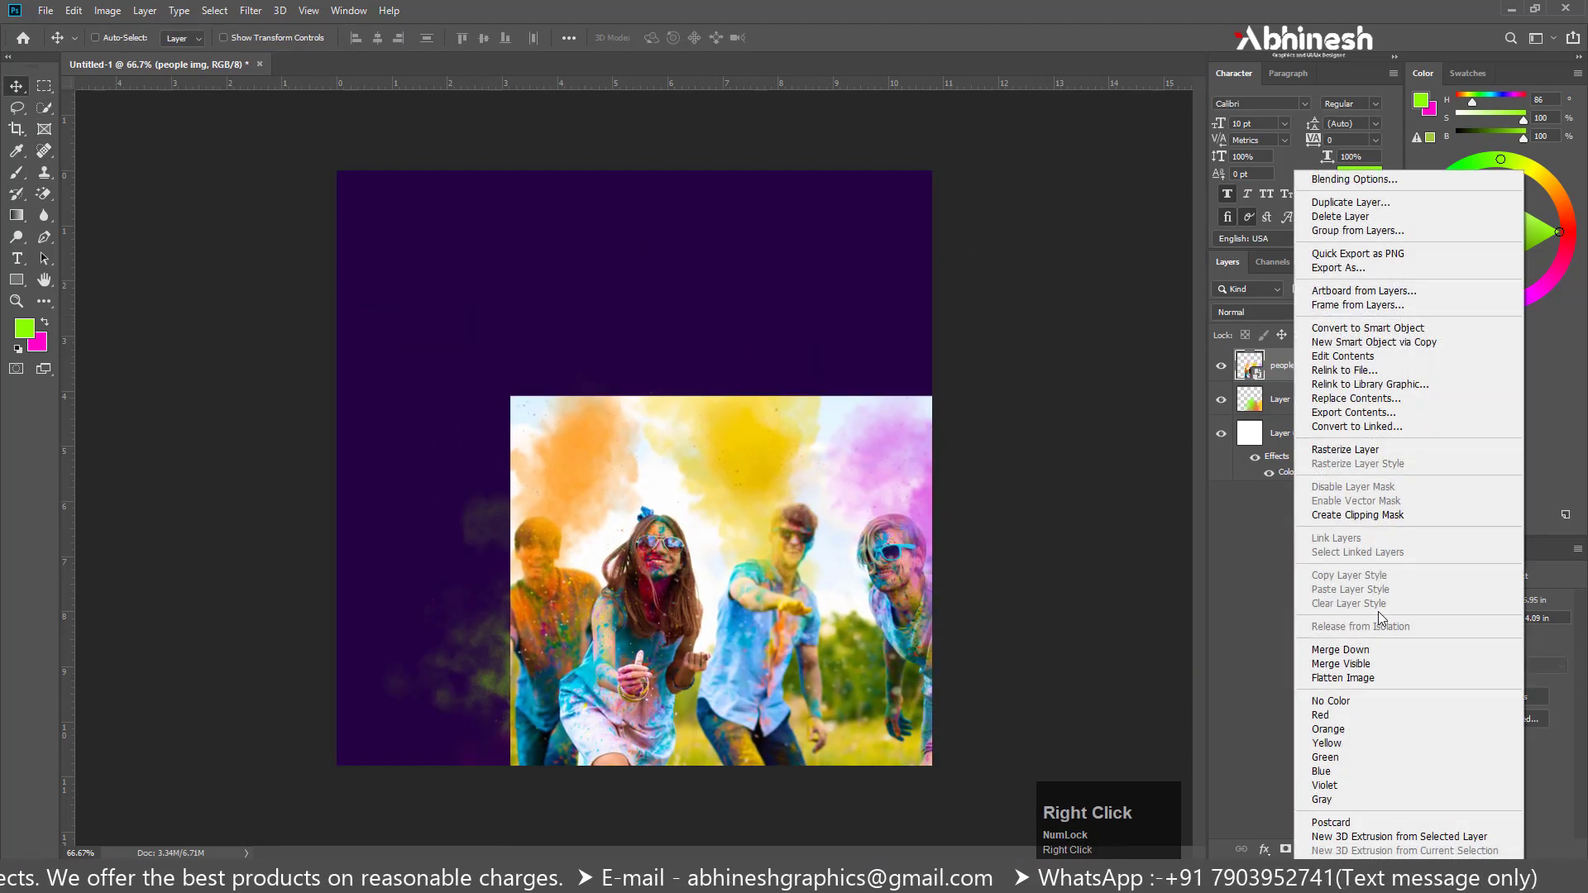
pyautogui.click(1339, 513)
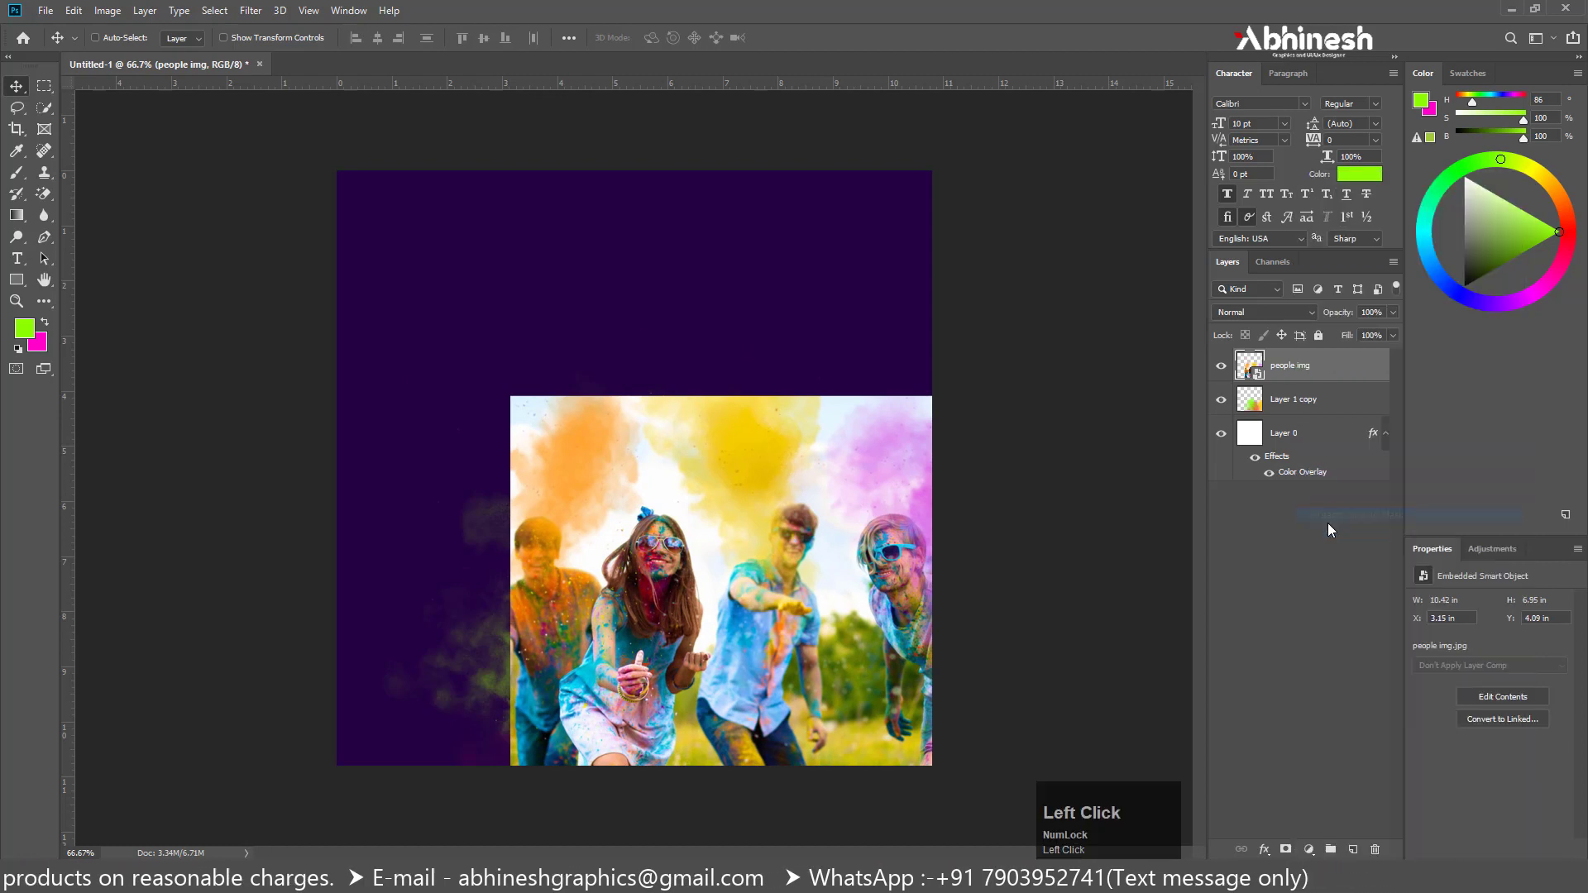
pyautogui.moveTo(769, 577); pyautogui.dragTo(803, 645)
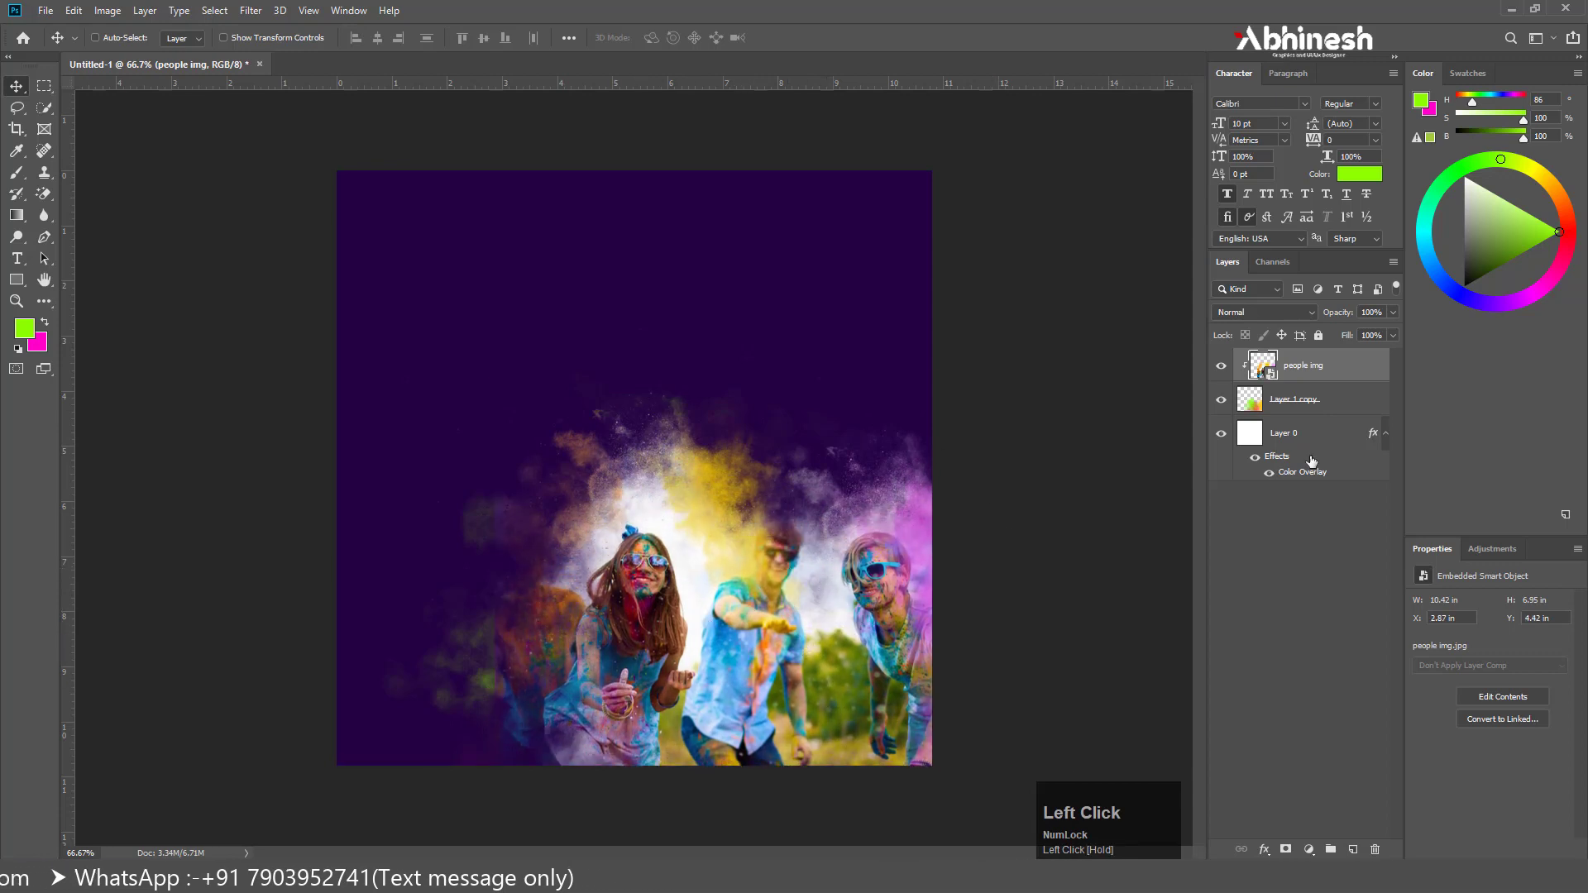
# Move the people img and Layer 1 copy layers together about 0.67 in to the right
pyautogui.keyDown('shift'); pyautogui.click(1290, 401); pyautogui.keyUp('shift')
pyautogui.moveTo(638, 605); pyautogui.dragTo(675, 607)
pyautogui.moveTo(781, 707); pyautogui.dragTo(782, 707)
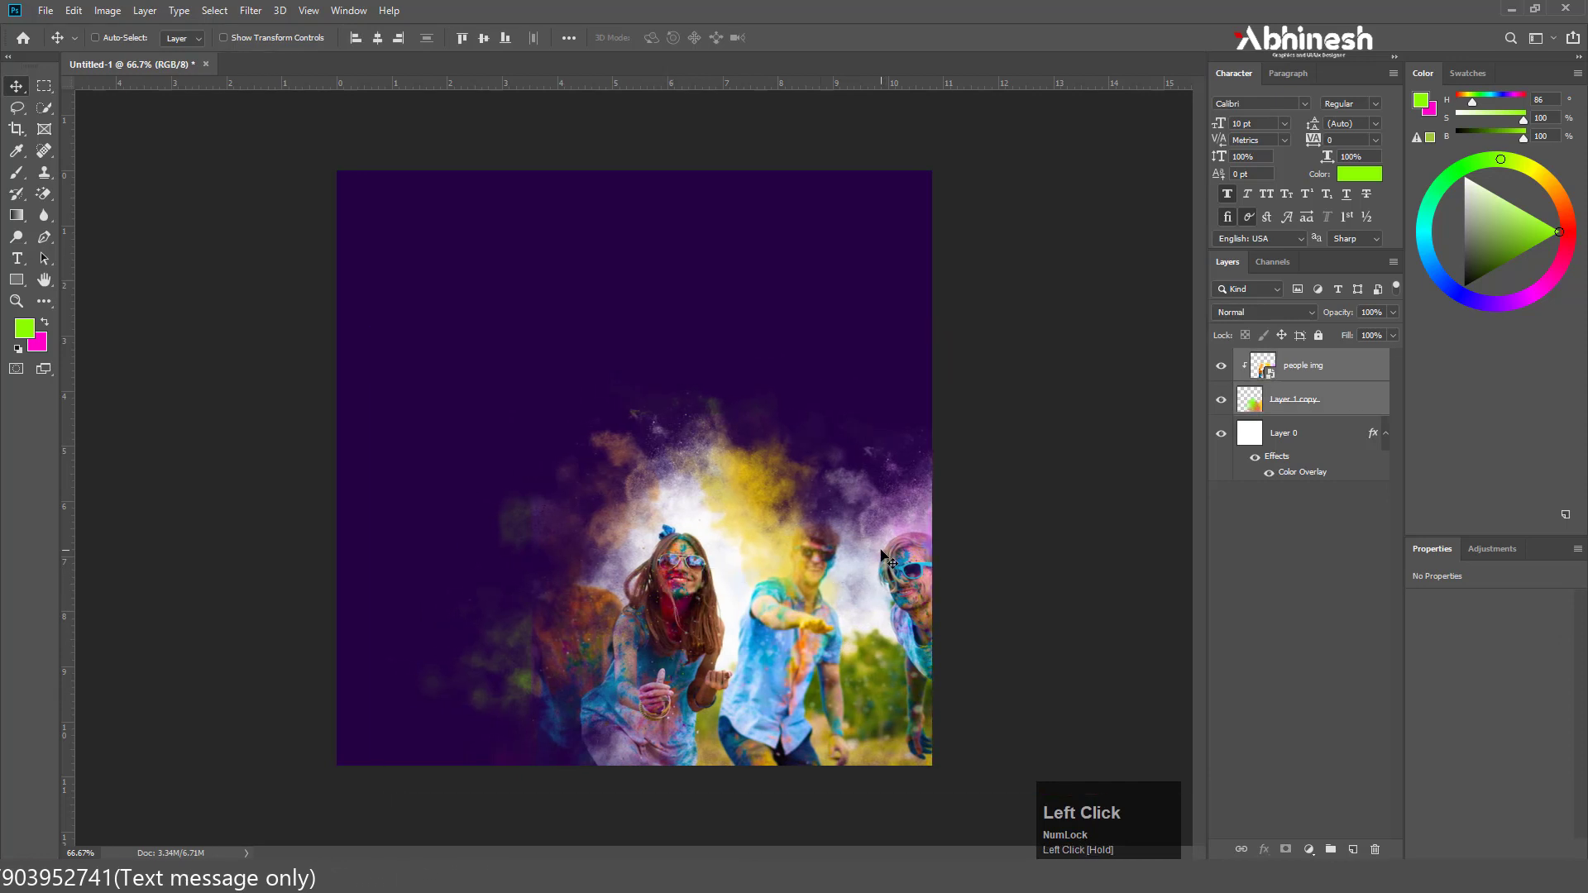
# Add a new empty layer above Layer 0 and move it to the top of the layer stack, above people img
pyautogui.click(1320, 379)
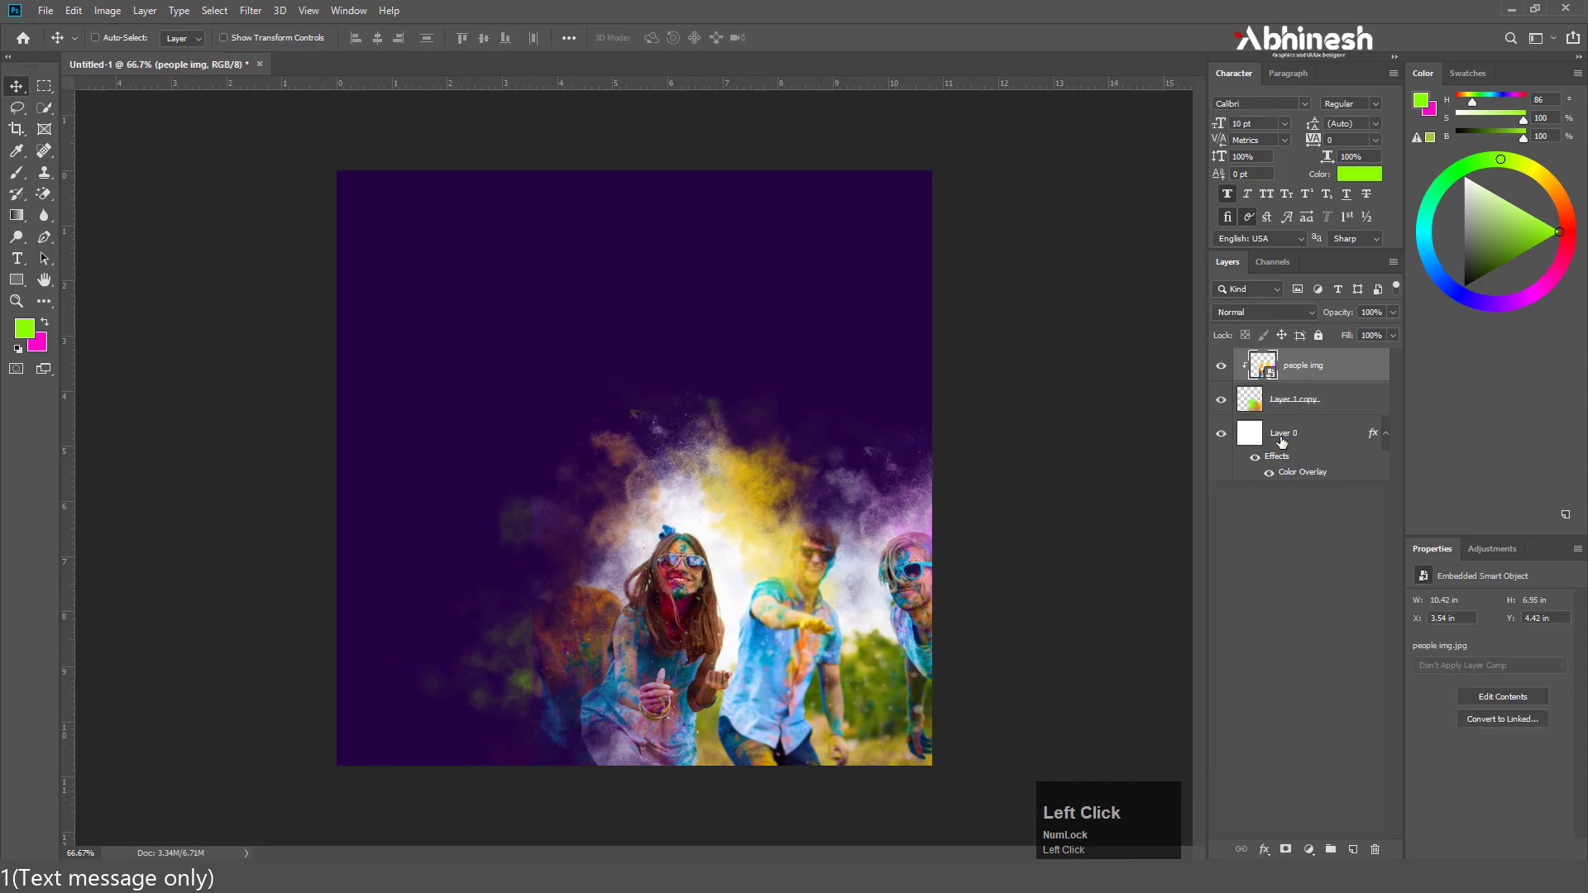
pyautogui.click(1287, 435)
pyautogui.click(1356, 849)
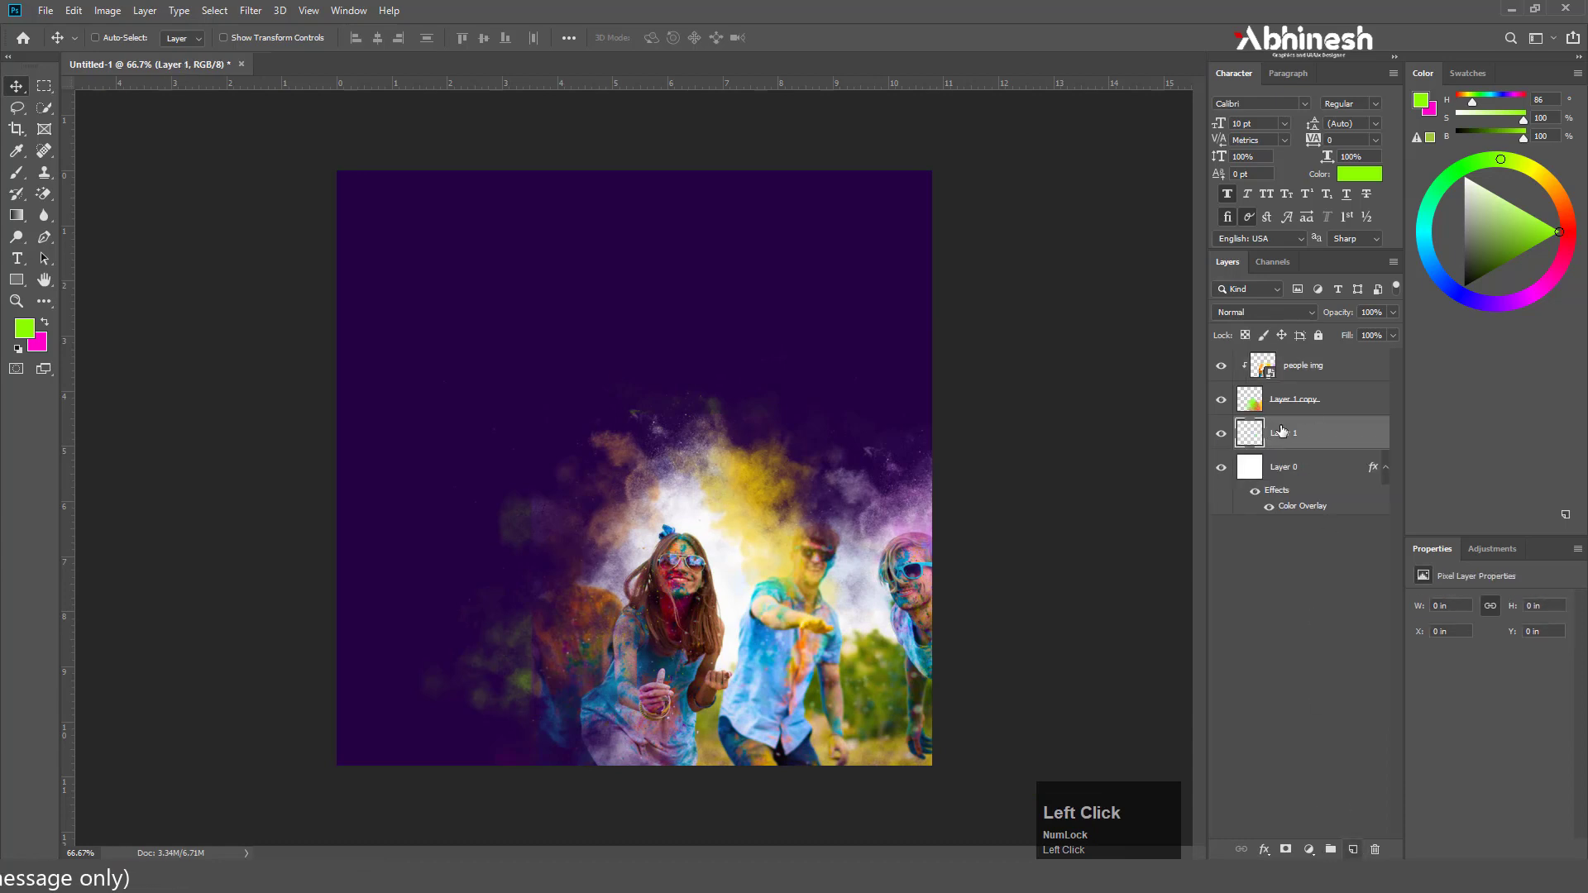
pyautogui.moveTo(1282, 432); pyautogui.dragTo(1291, 367)
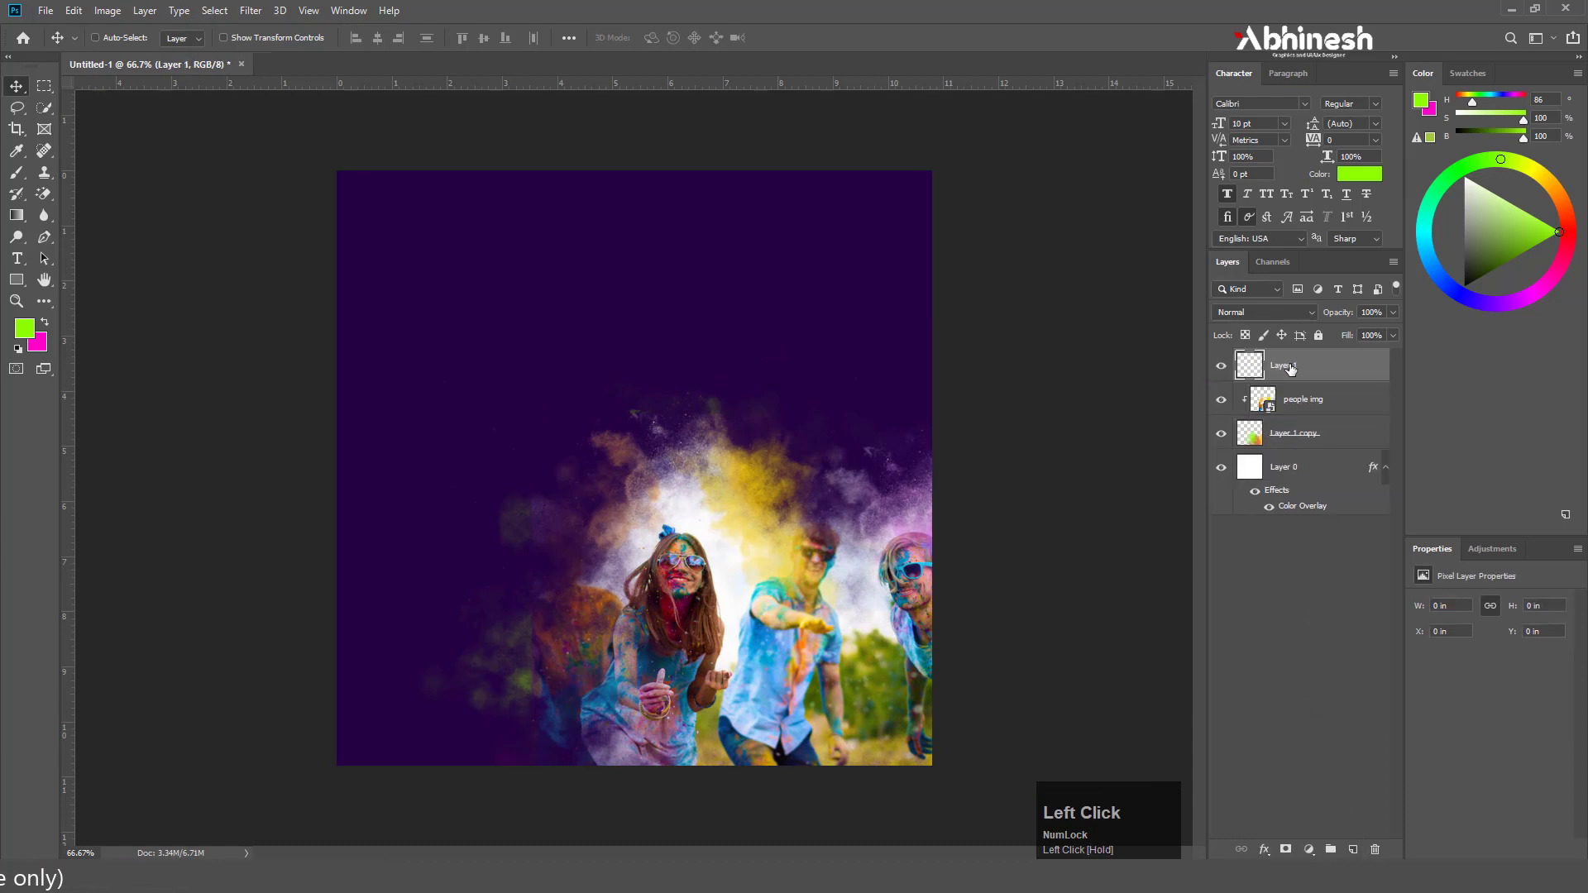
# Stamp a pink smoke cloud, hue 327, with the smoke brush at size 600 near the canvas's upper-right edge
pyautogui.click(16, 172)
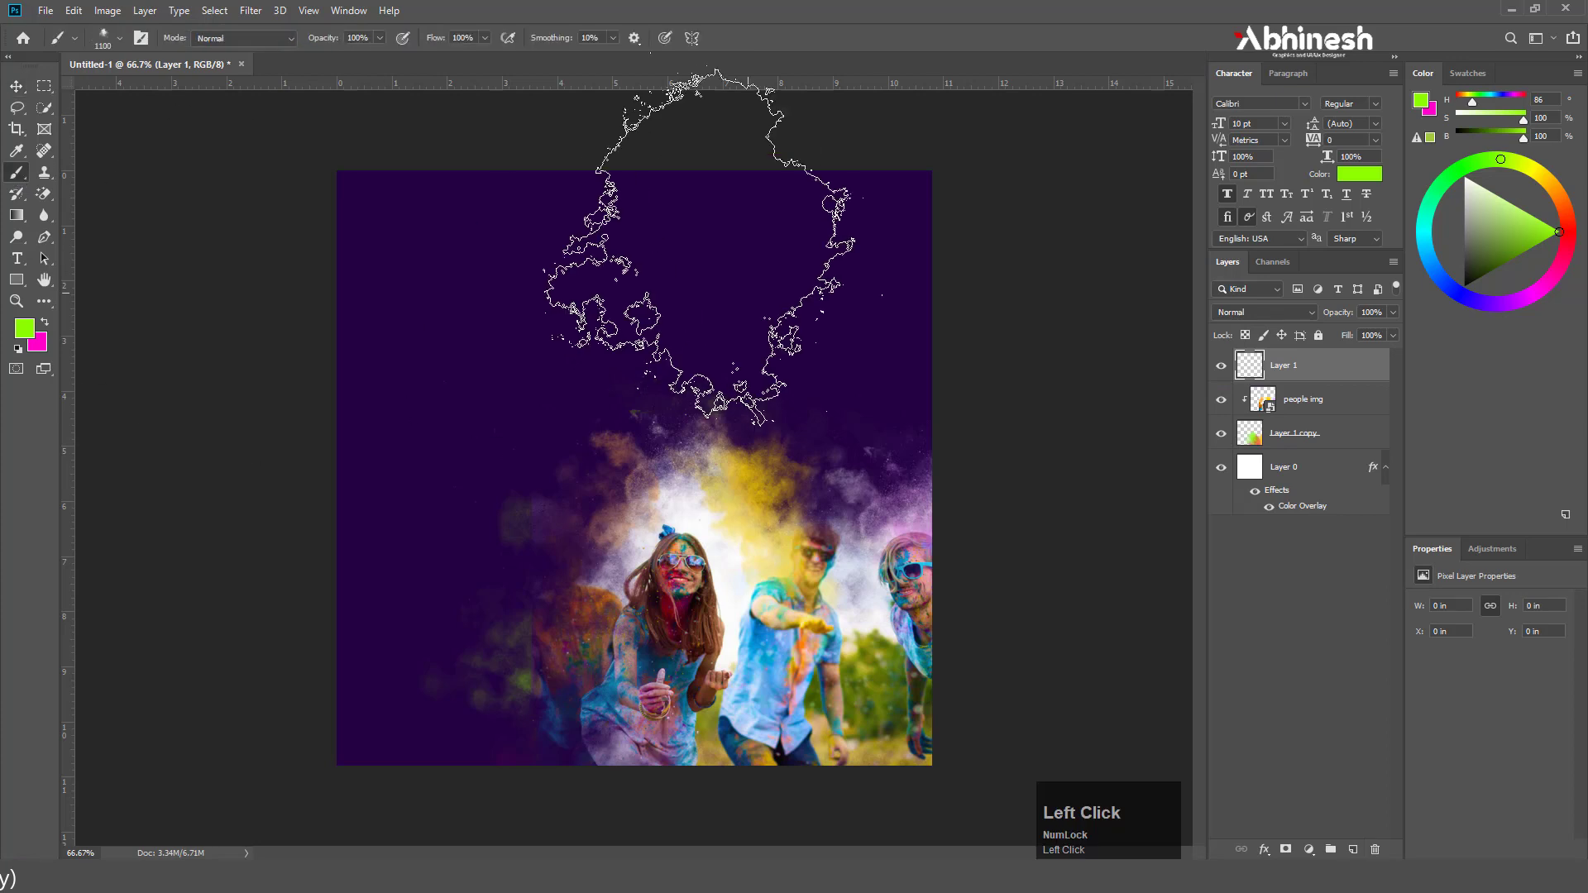
pyautogui.press('[')
pyautogui.press('[')
pyautogui.press('[')
pyautogui.press('[')
pyautogui.press('[')
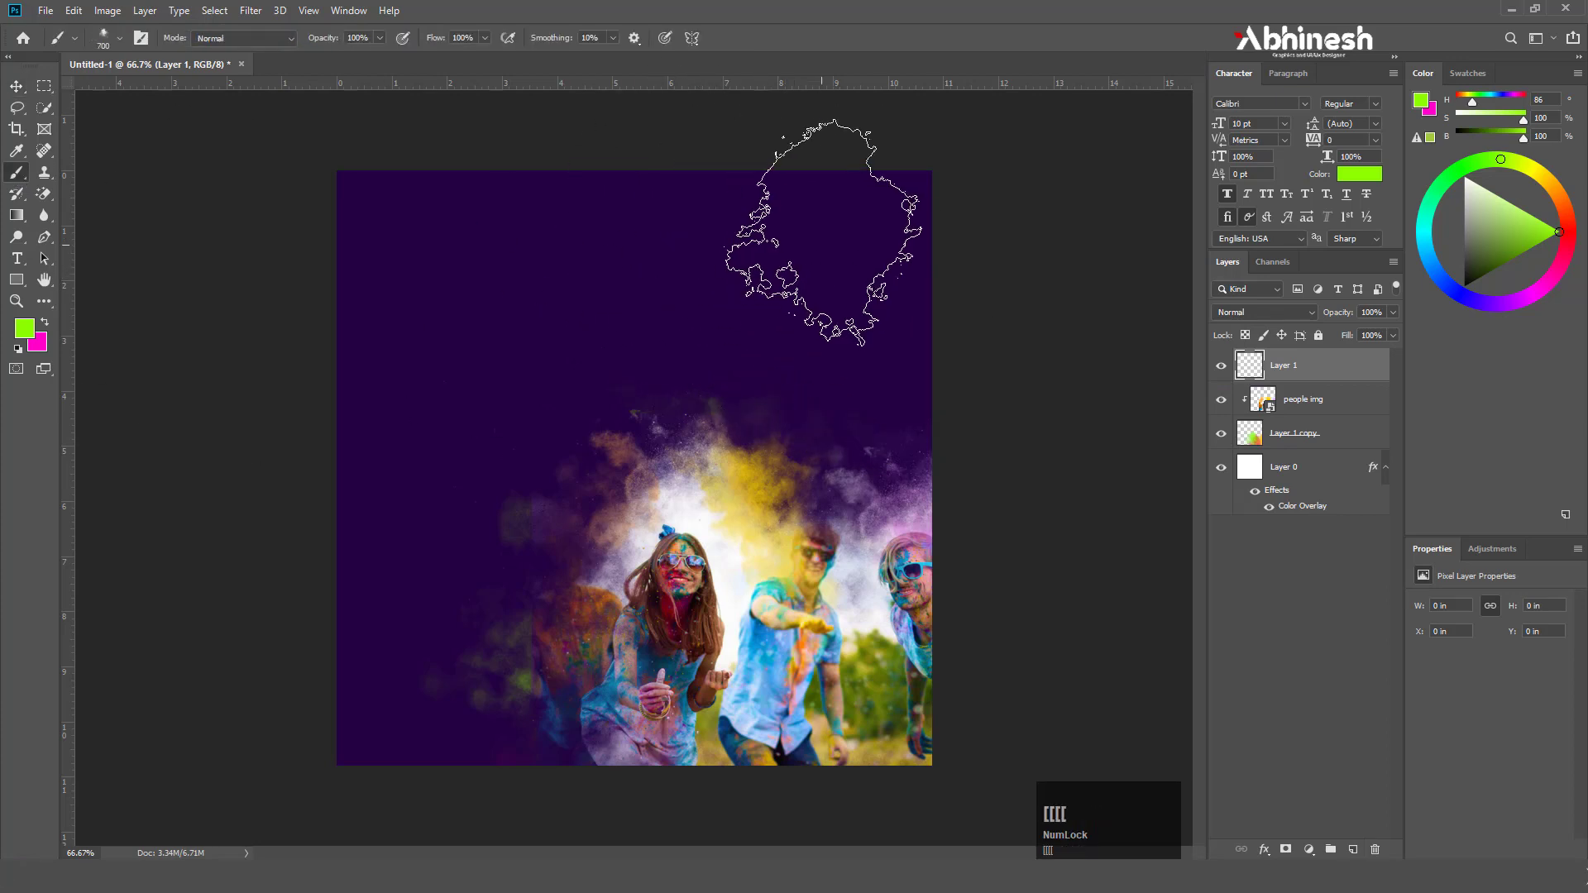
pyautogui.click(1558, 270)
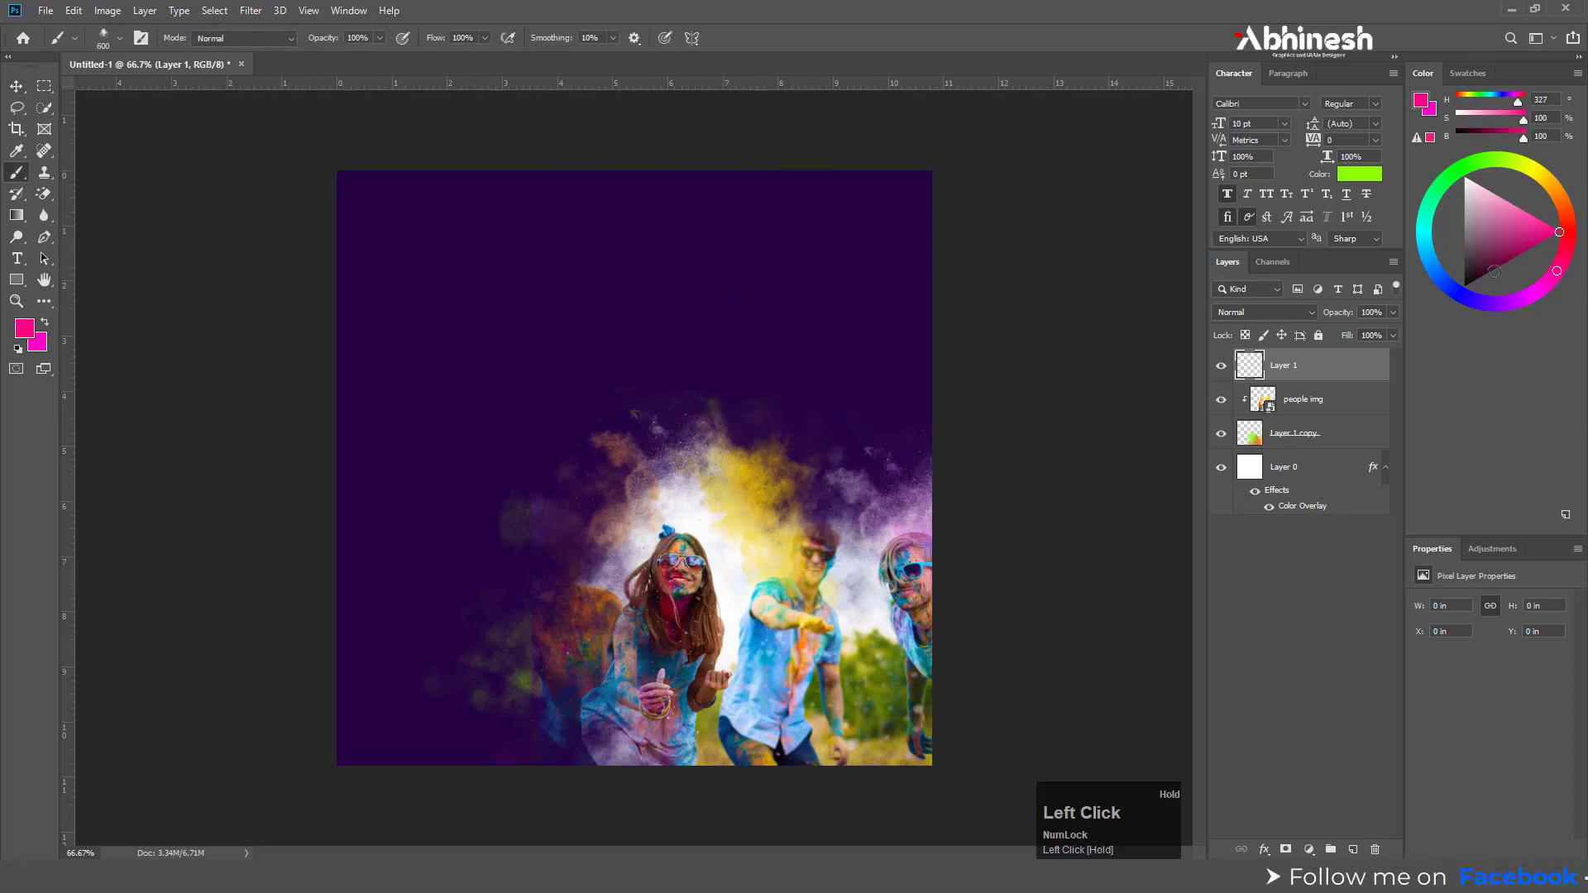
pyautogui.click(806, 219)
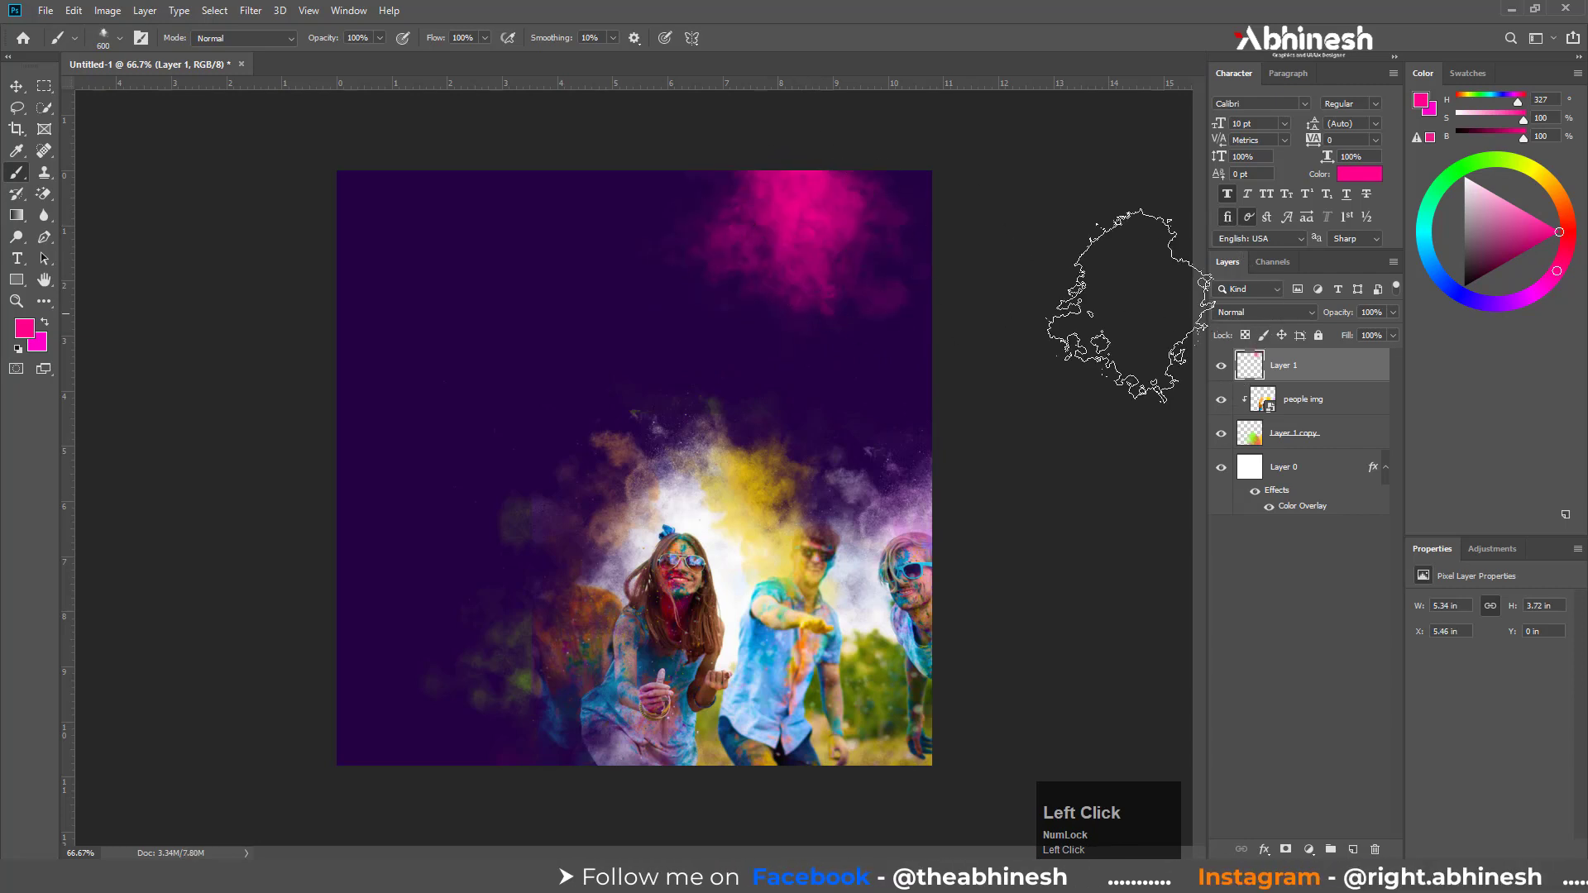
# Stamp a cyan smoke cloud, hue 176, at brush size 400 over the lower right of the pink cloud
pyautogui.click(1423, 226)
pyautogui.press('[')
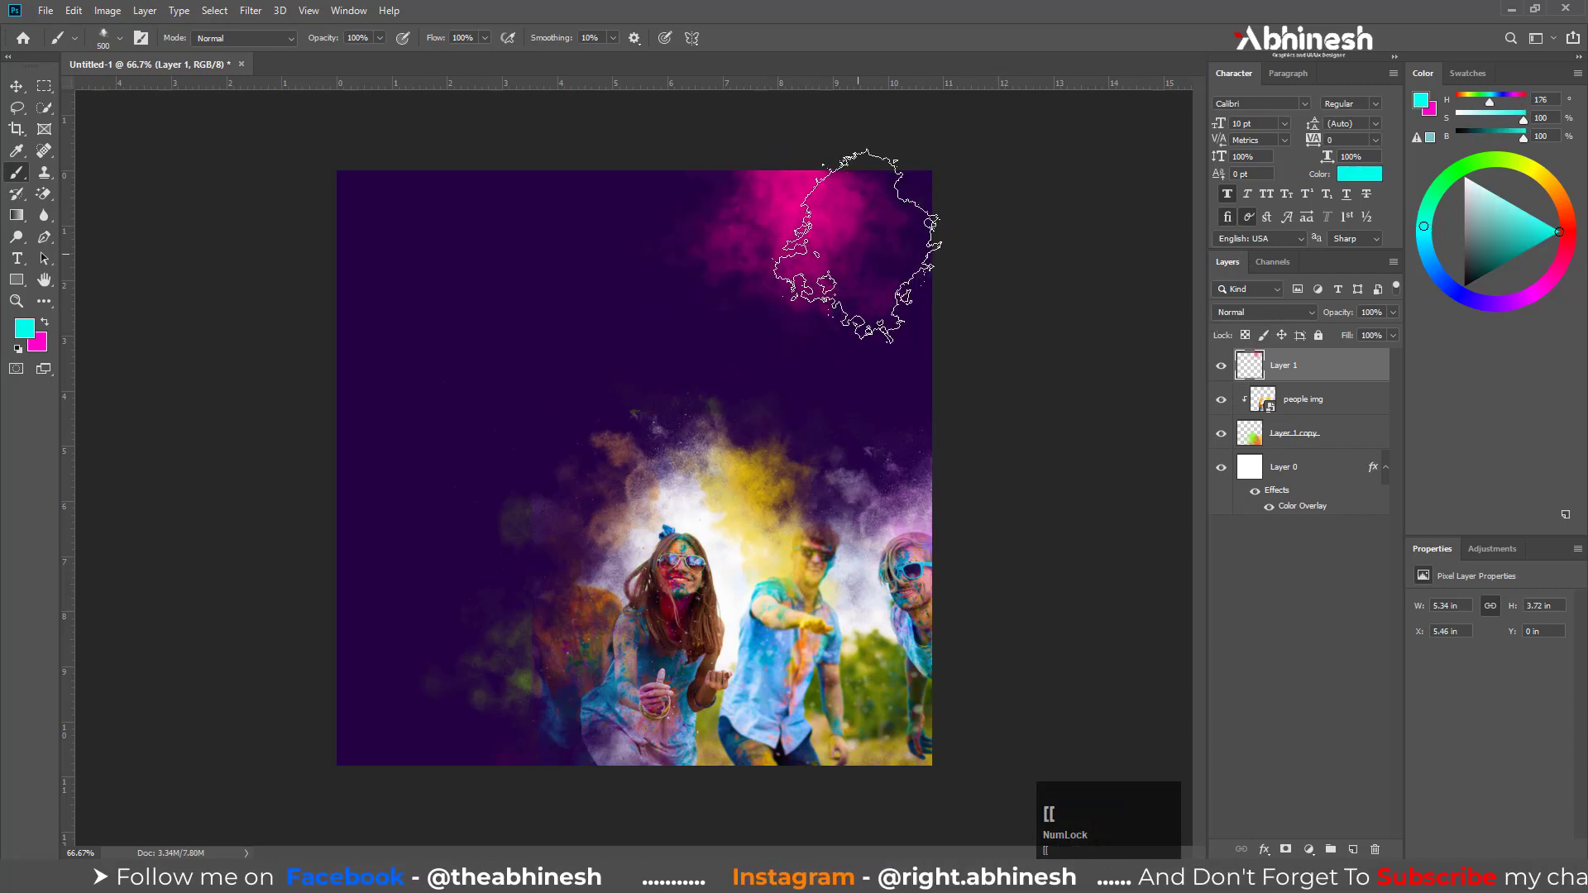
pyautogui.press('[')
pyautogui.click(856, 252)
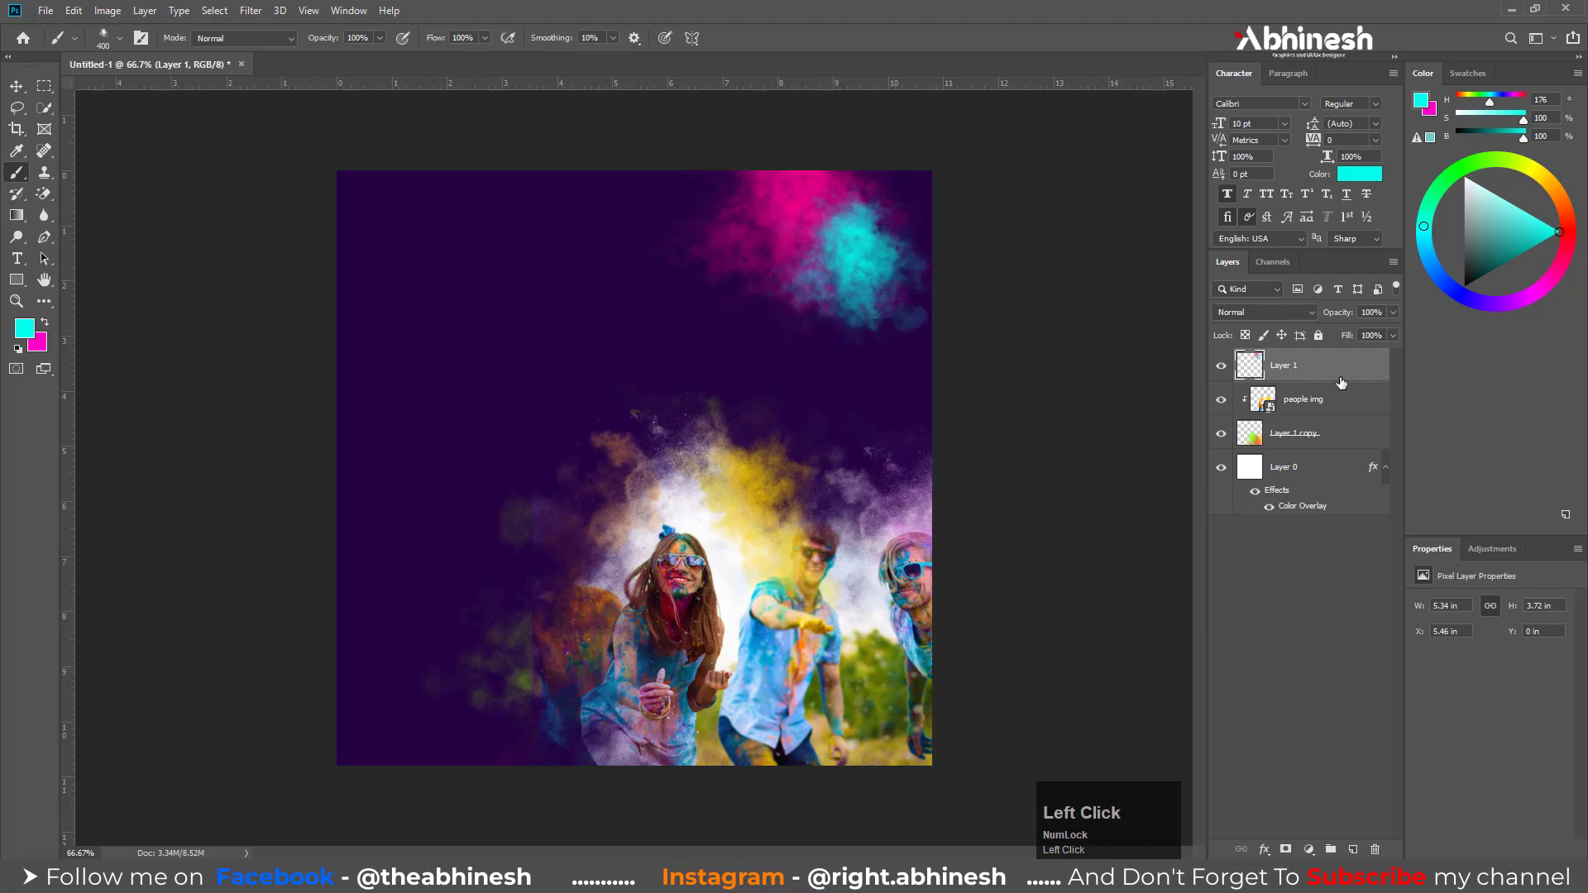
# Apply a Gaussian Blur with a 4.1-pixel radius to the pink and cyan clouds on Layer 1
pyautogui.click(251, 10)
pyautogui.moveTo(273, 202)
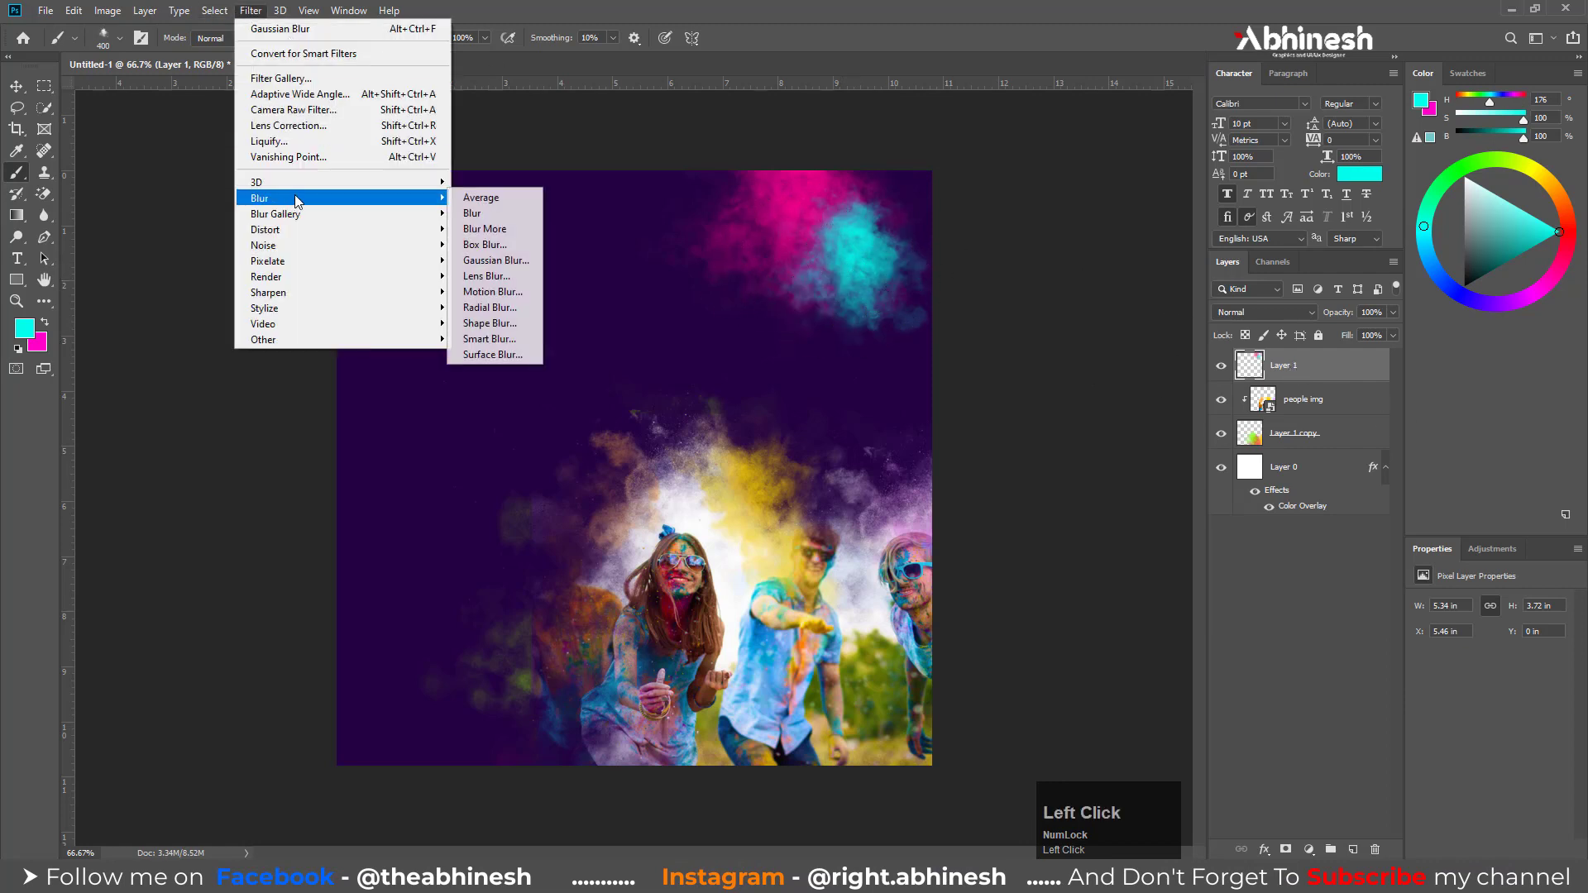
pyautogui.click(519, 264)
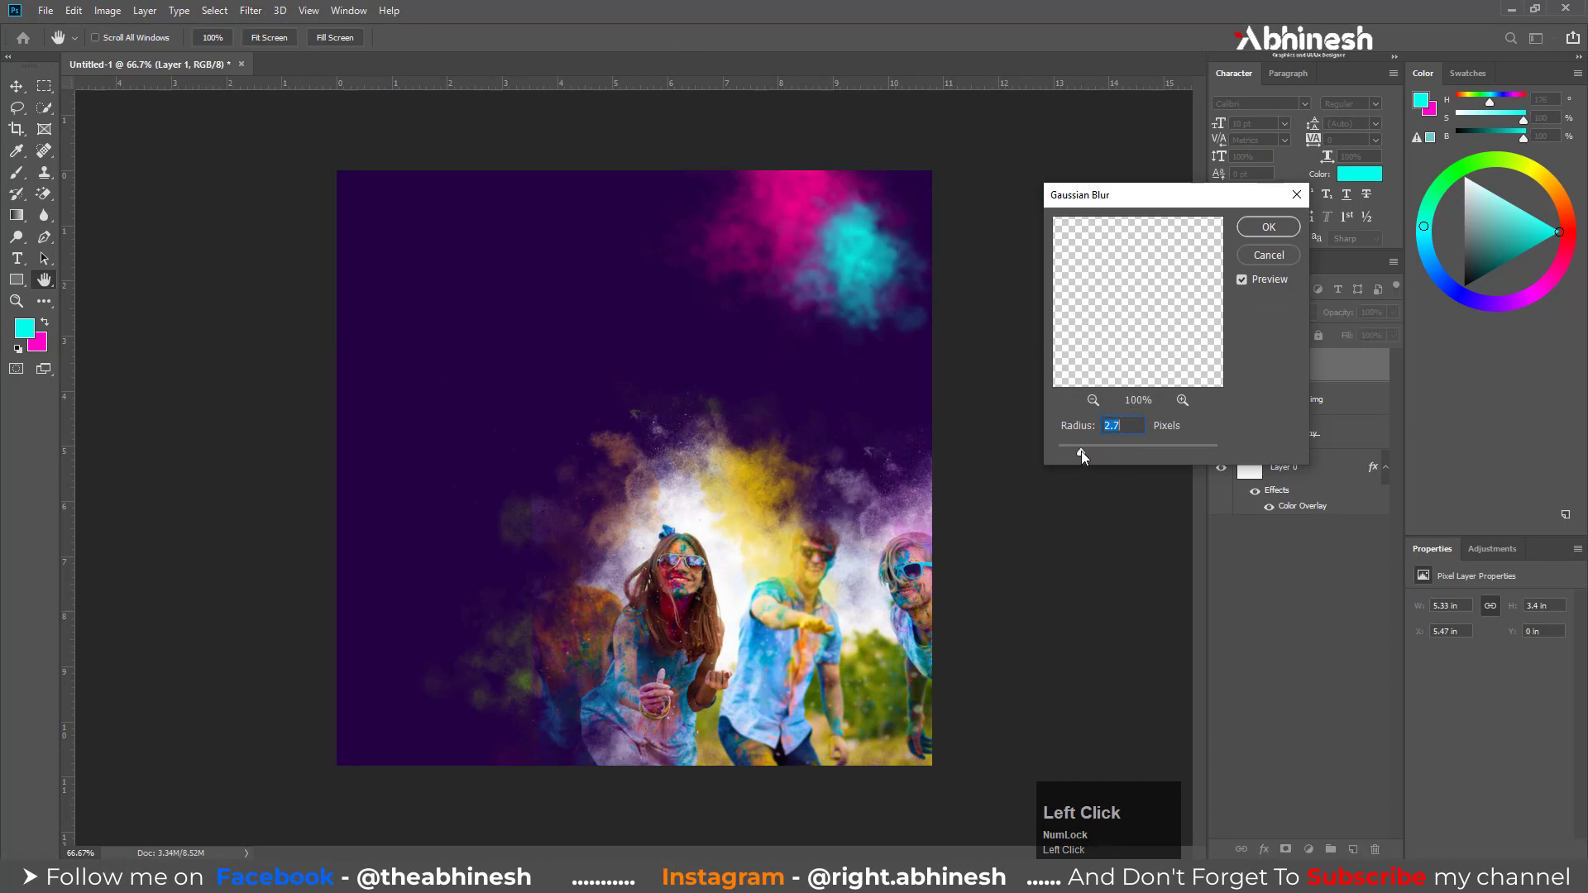
pyautogui.moveTo(1080, 450); pyautogui.dragTo(1094, 450)
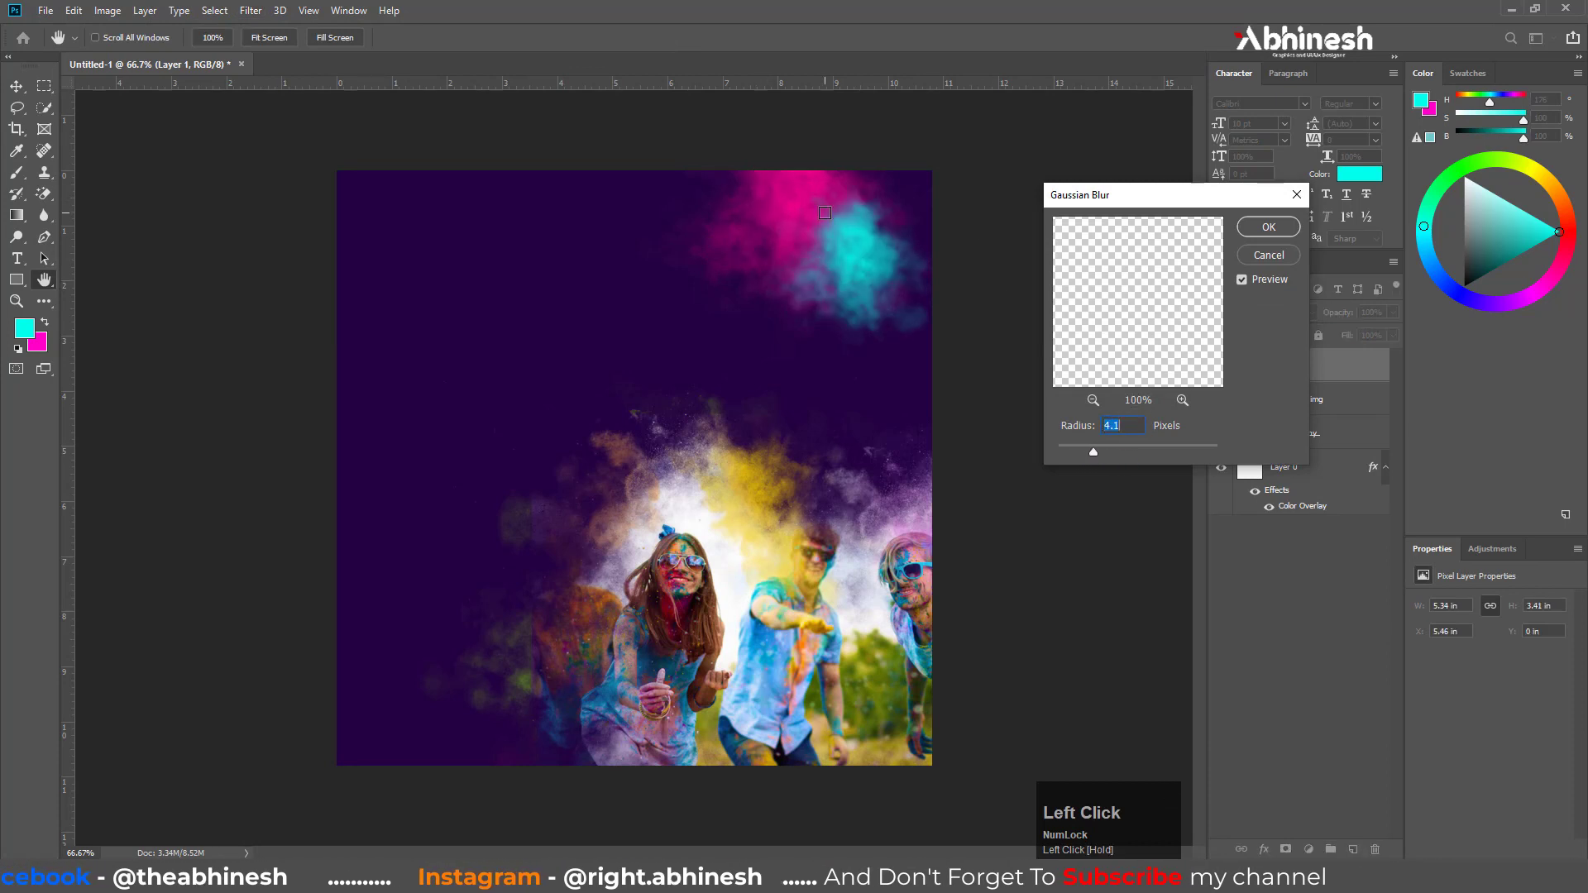
pyautogui.click(1277, 230)
pyautogui.press('b')
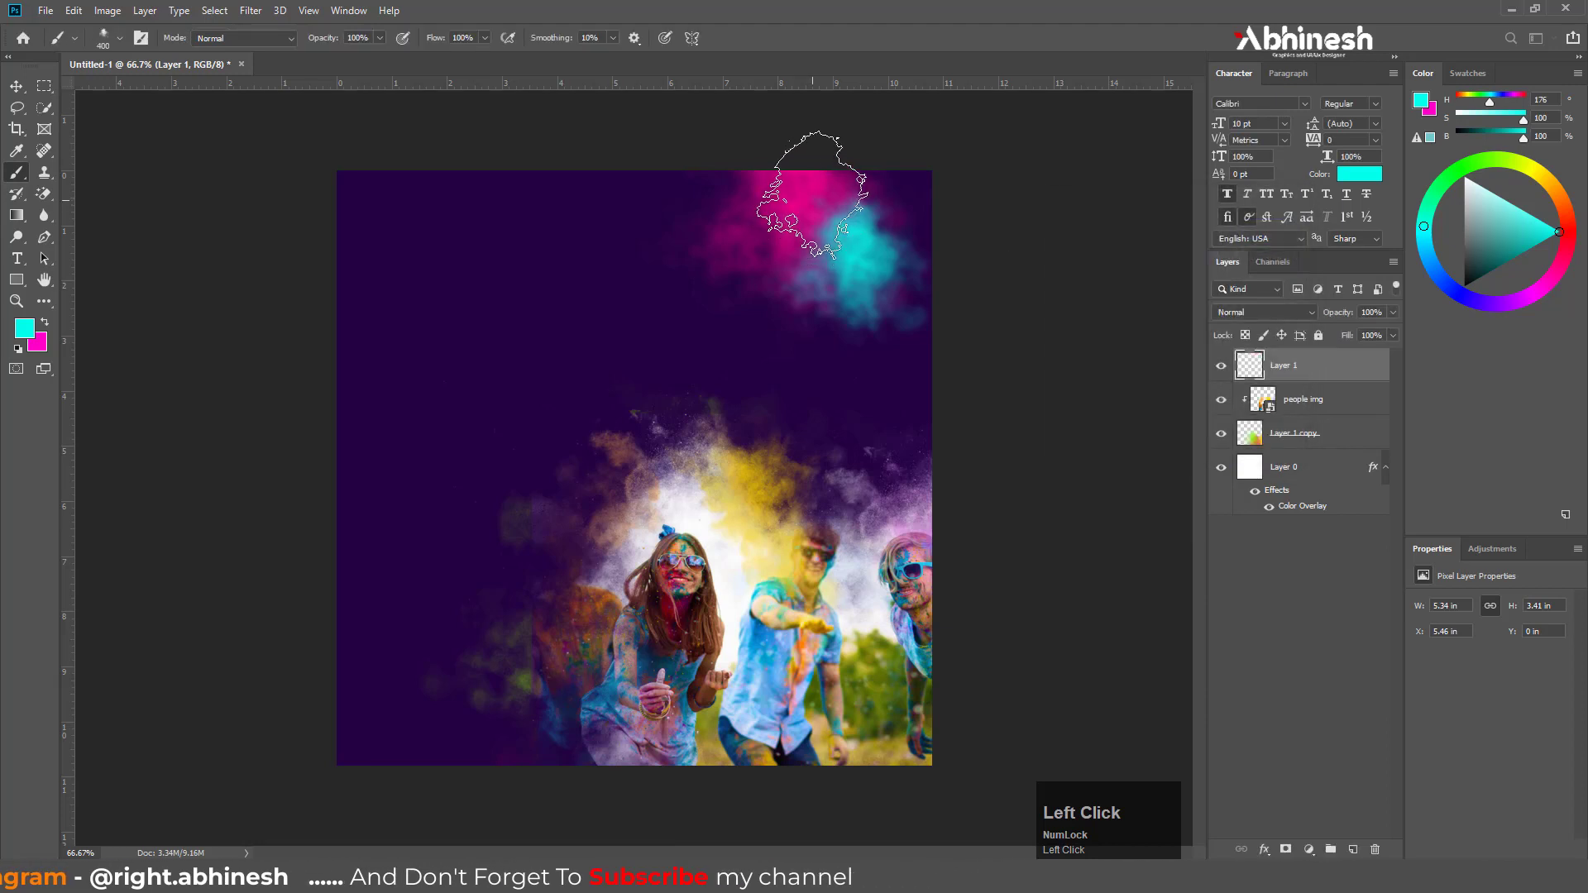
# Apply a Gaussian Blur with a 3.9-pixel radius to the Layer 1 copy smoke beneath the people photo
pyautogui.click(1284, 441)
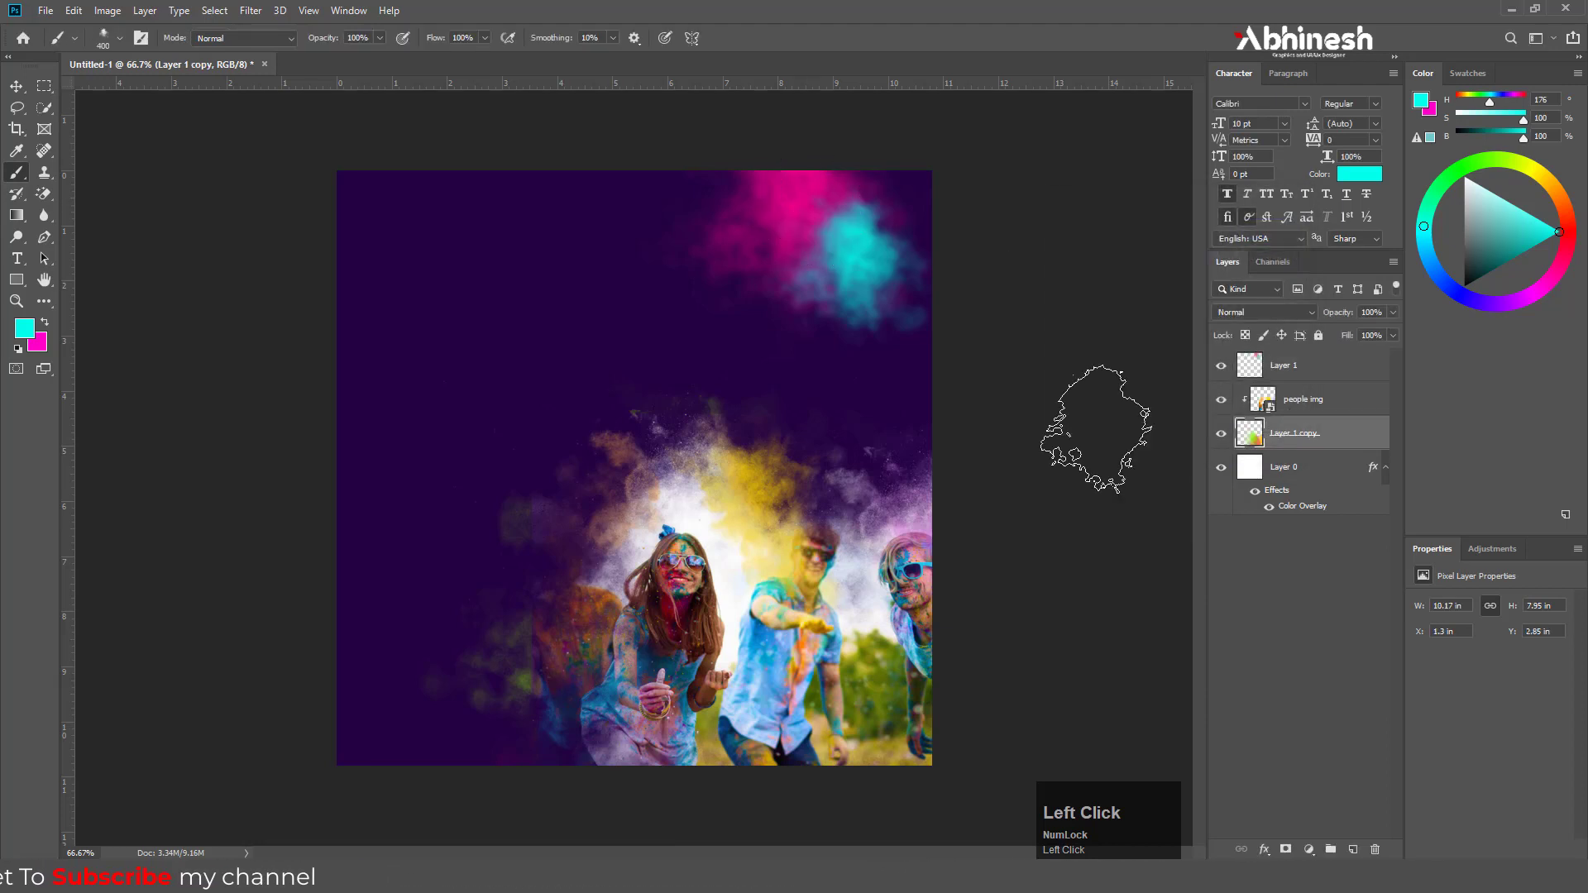
pyautogui.click(257, 14)
pyautogui.moveTo(273, 197)
pyautogui.click(512, 265)
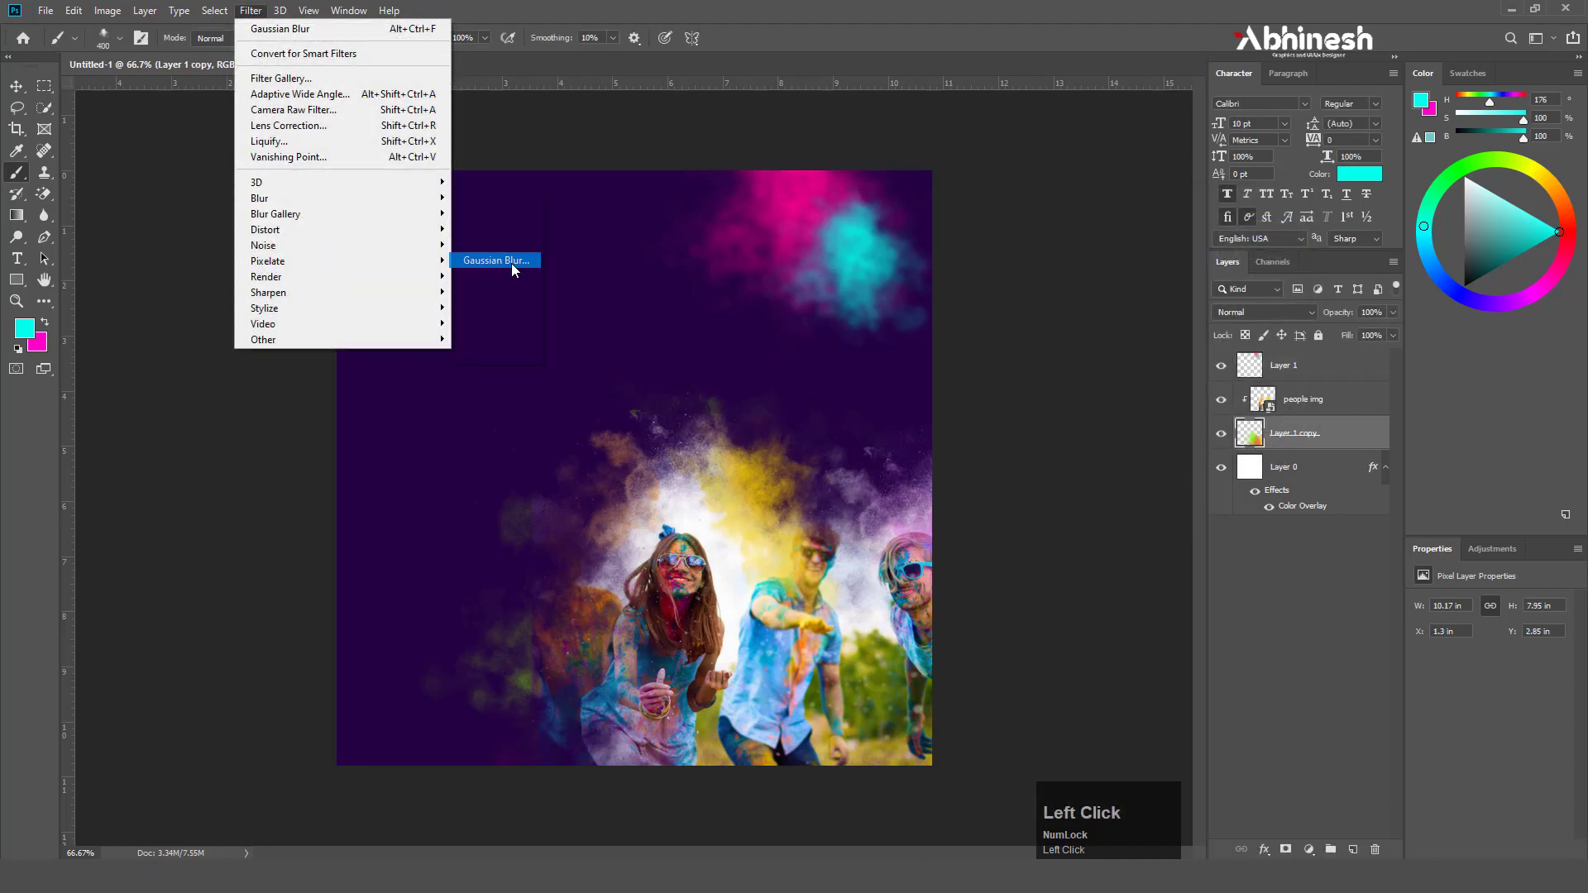
pyautogui.moveTo(1093, 452); pyautogui.dragTo(1088, 455)
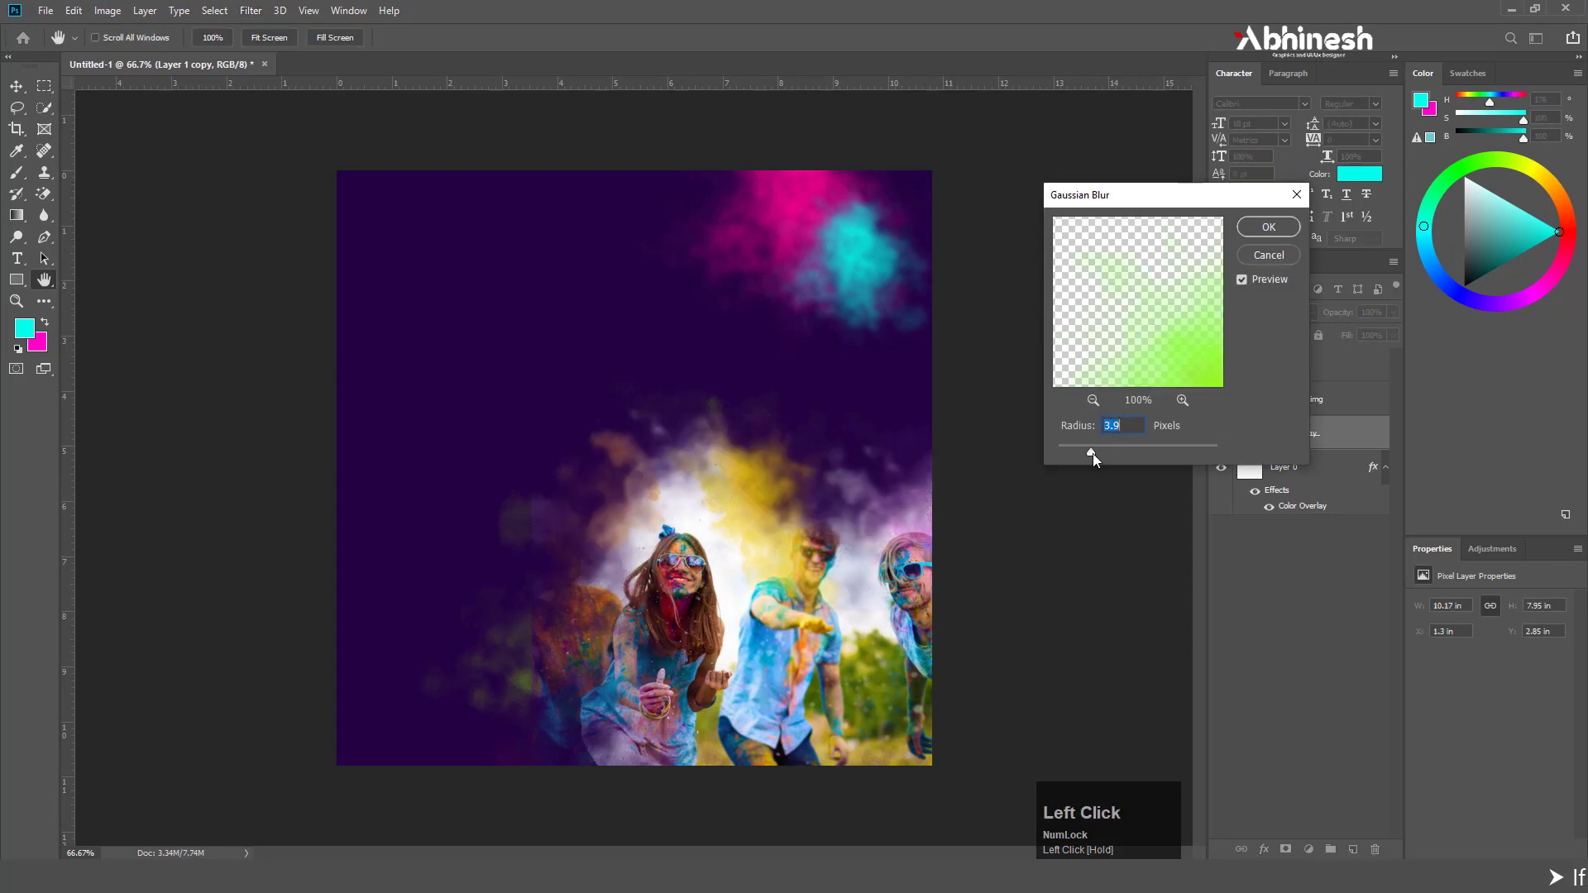
pyautogui.click(1255, 234)
pyautogui.press('b')
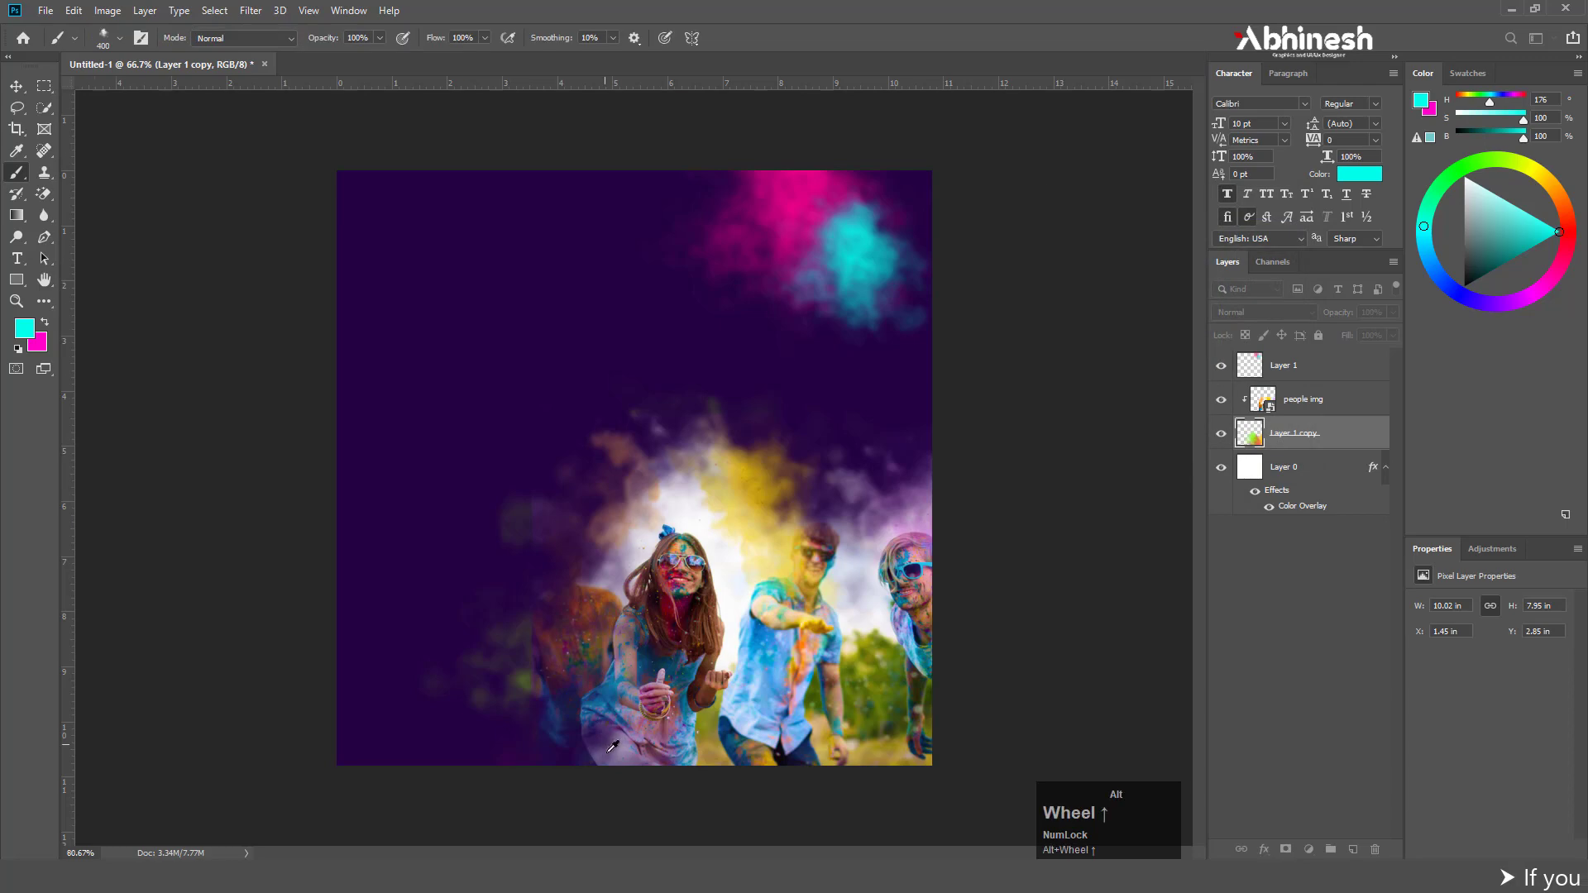
# Add a white layer mask to the clipped people img layer
pyautogui.scroll(3, 546, 686)
pyautogui.scroll(-1, 531, 692)
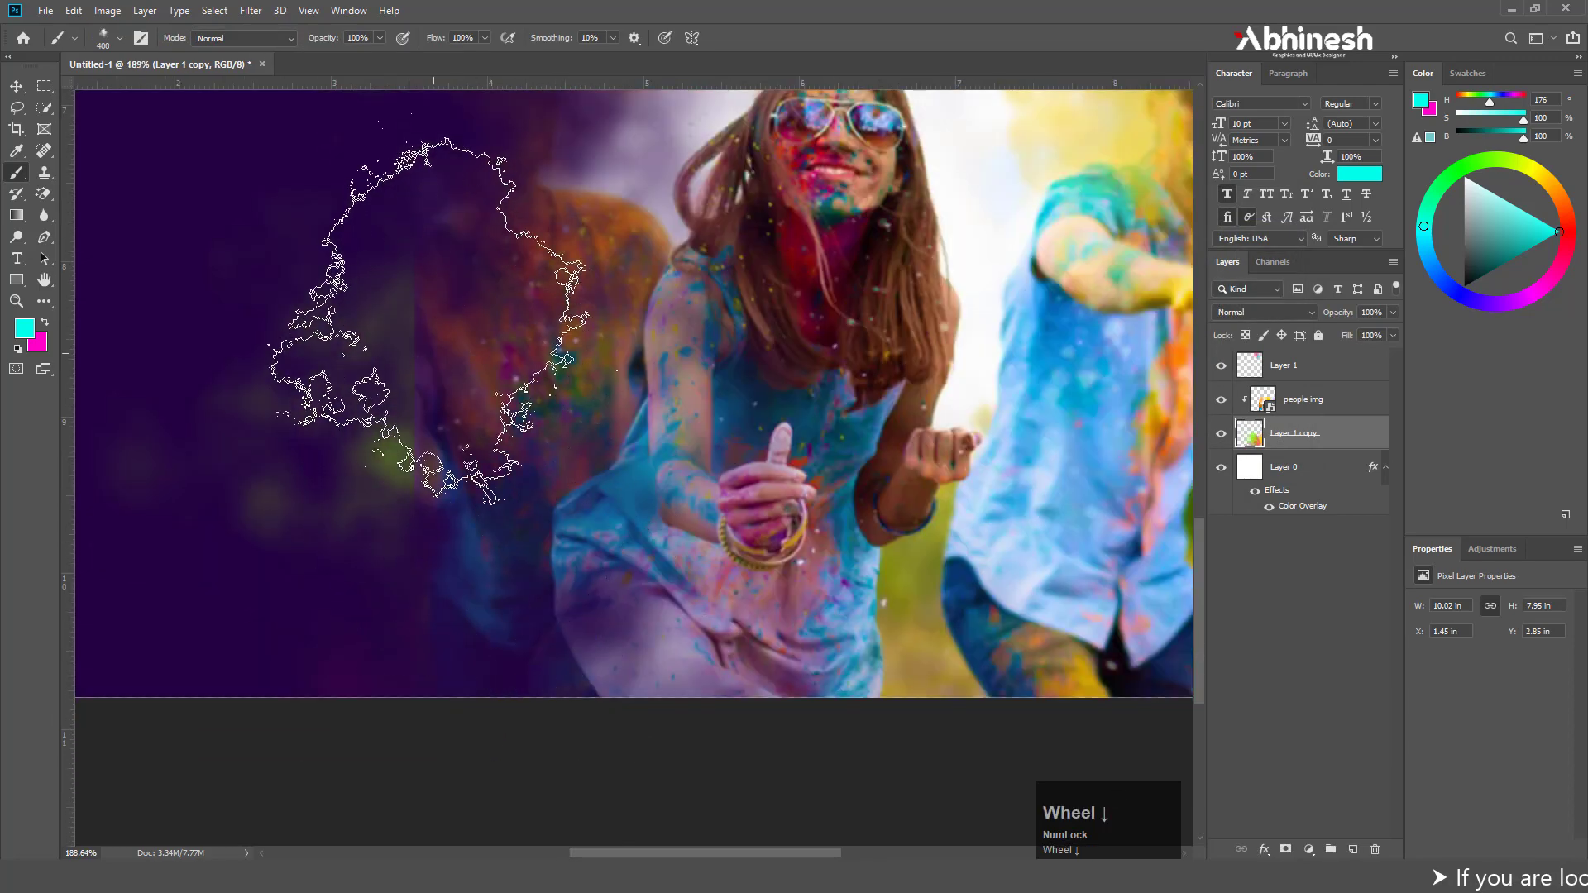
pyautogui.scroll(-2, 426, 628)
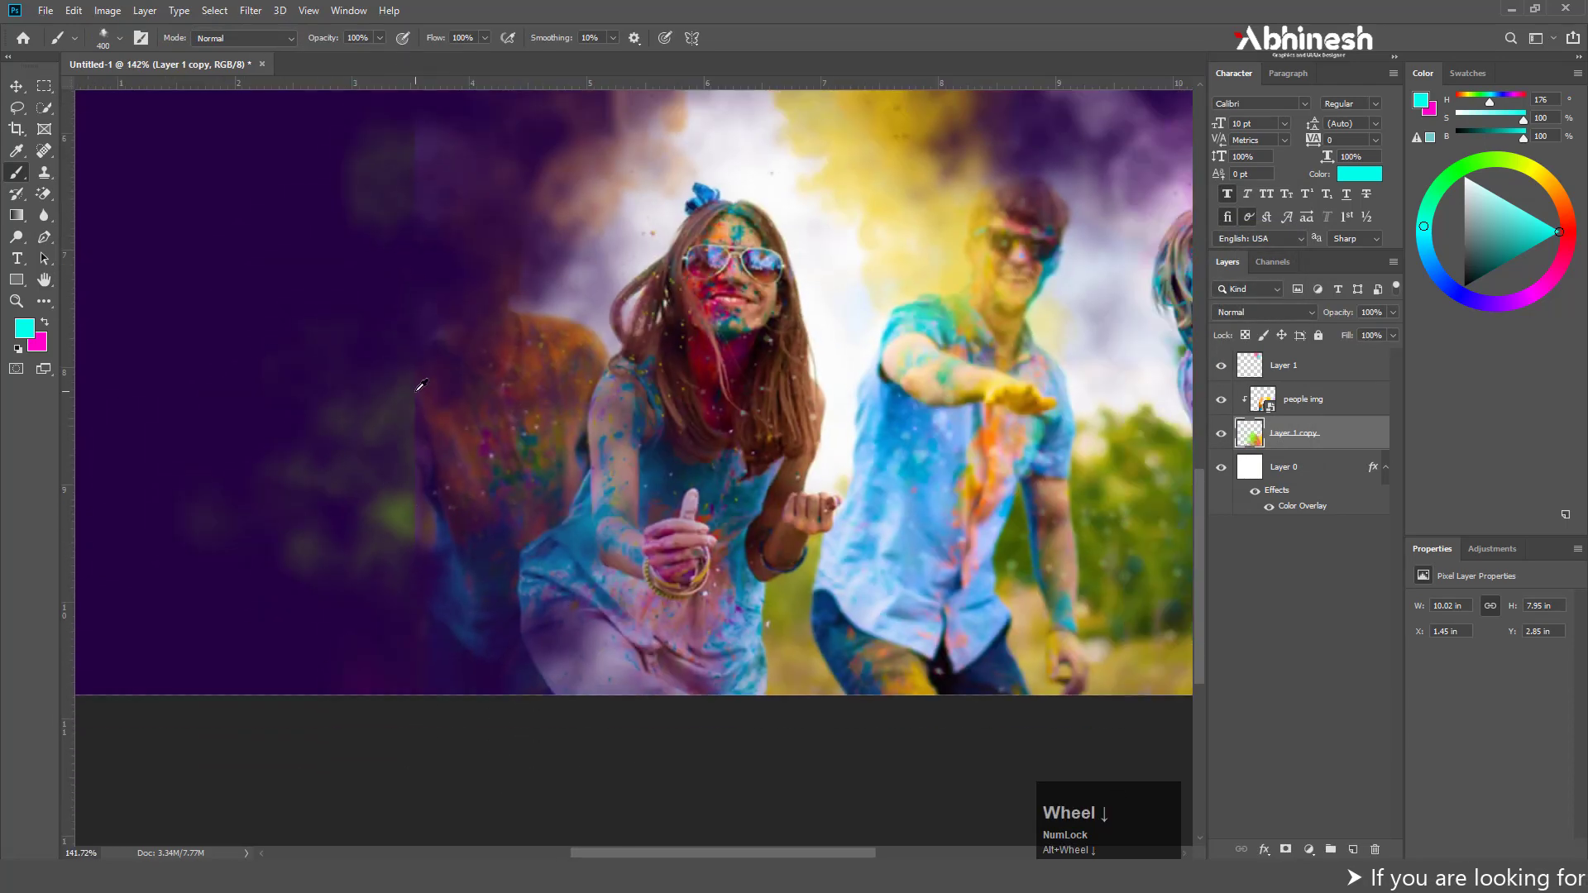
pyautogui.scroll(1, 420, 414)
pyautogui.scroll(-2, 419, 497)
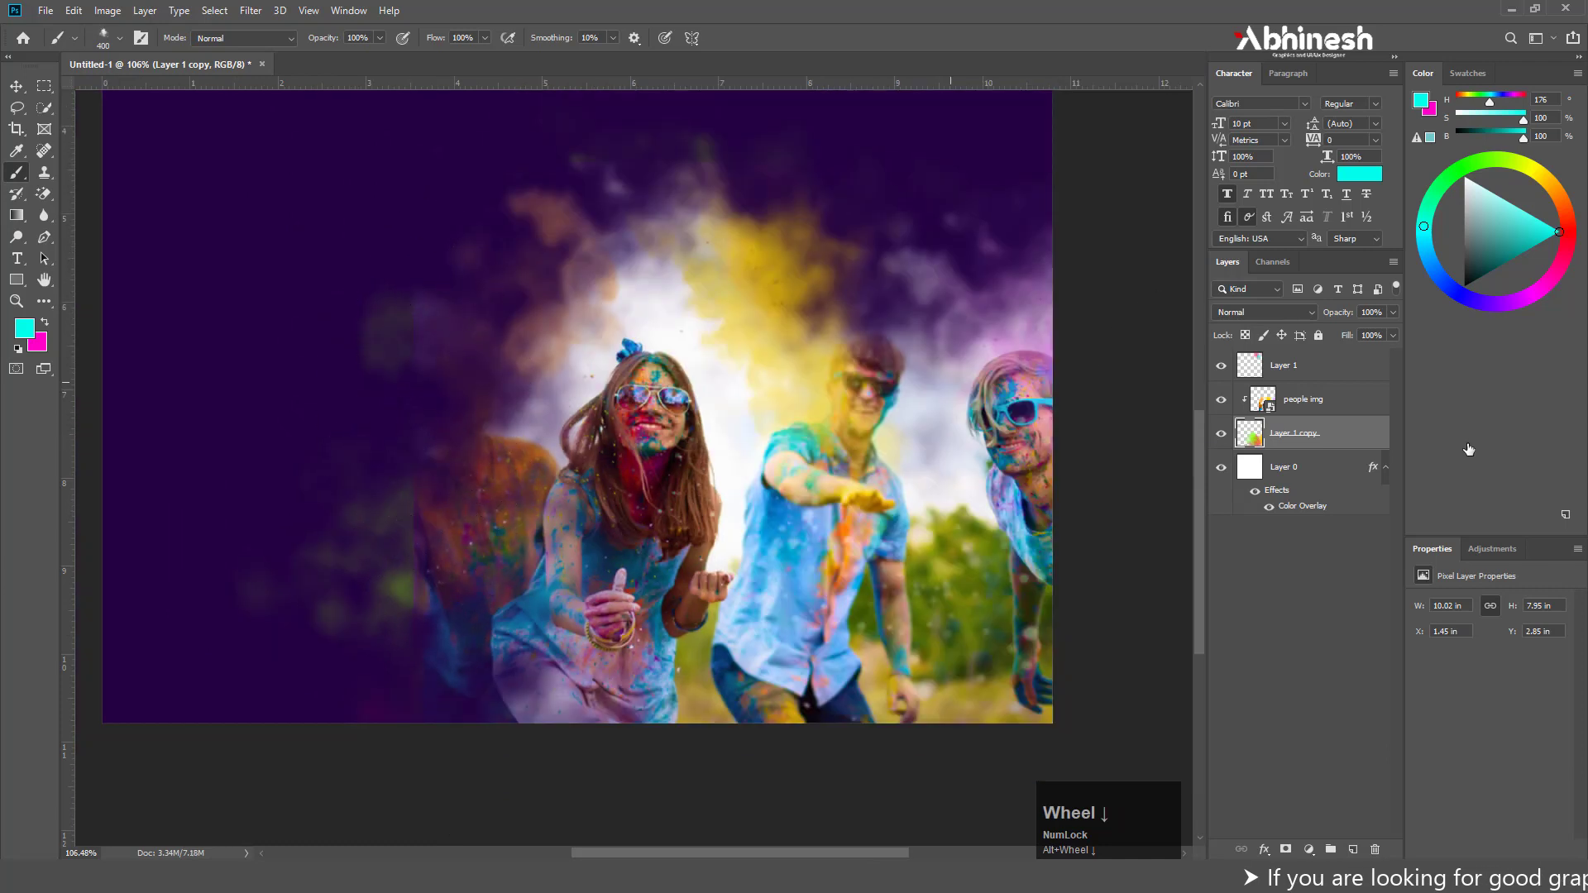
pyautogui.click(1297, 408)
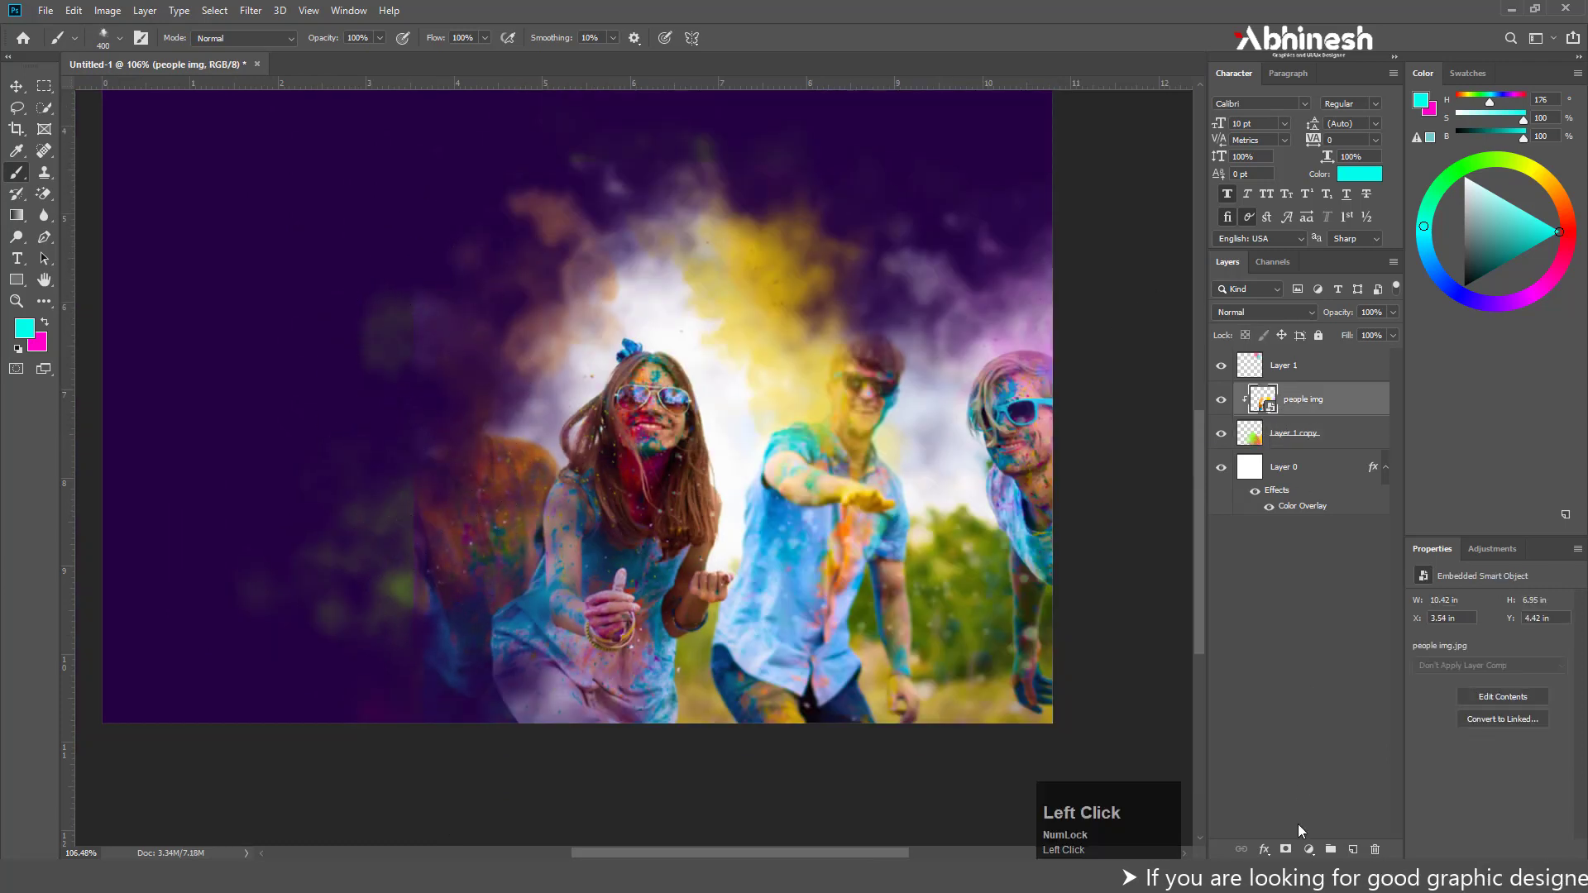
pyautogui.click(1286, 849)
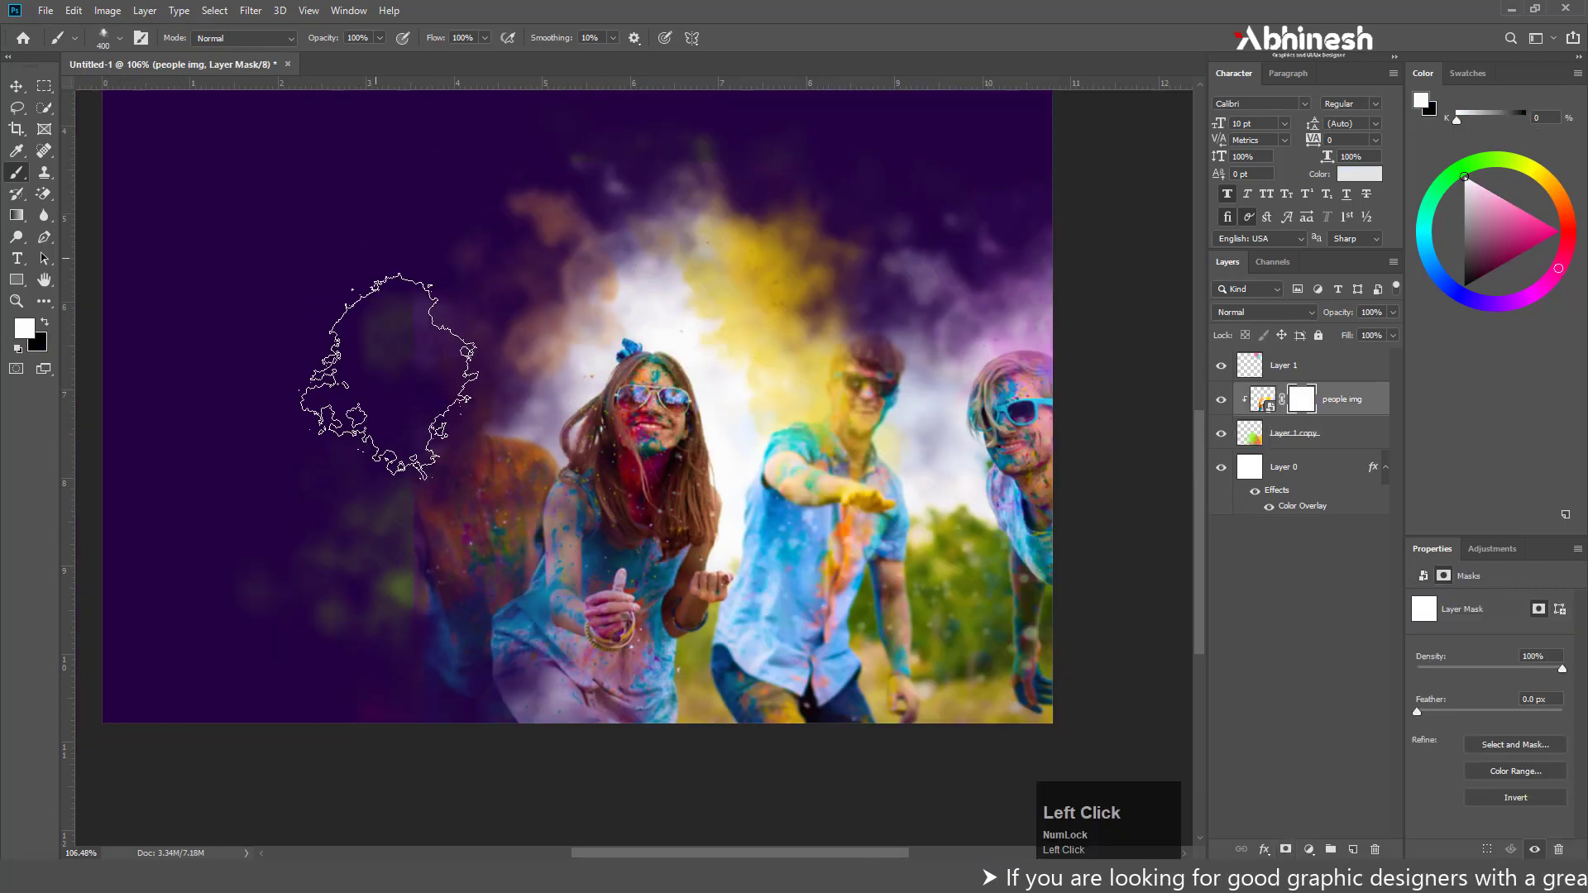
# Paint black on the people img mask with the size 400 smoke brush to hide the photo's hard edge beside the woman
pyautogui.moveTo(373, 438)
pyautogui.mouseDown()
pyautogui.moveTo(349, 686)
pyautogui.moveTo(365, 301)
pyautogui.moveTo(379, 390)
pyautogui.mouseUp()
pyautogui.press('x')
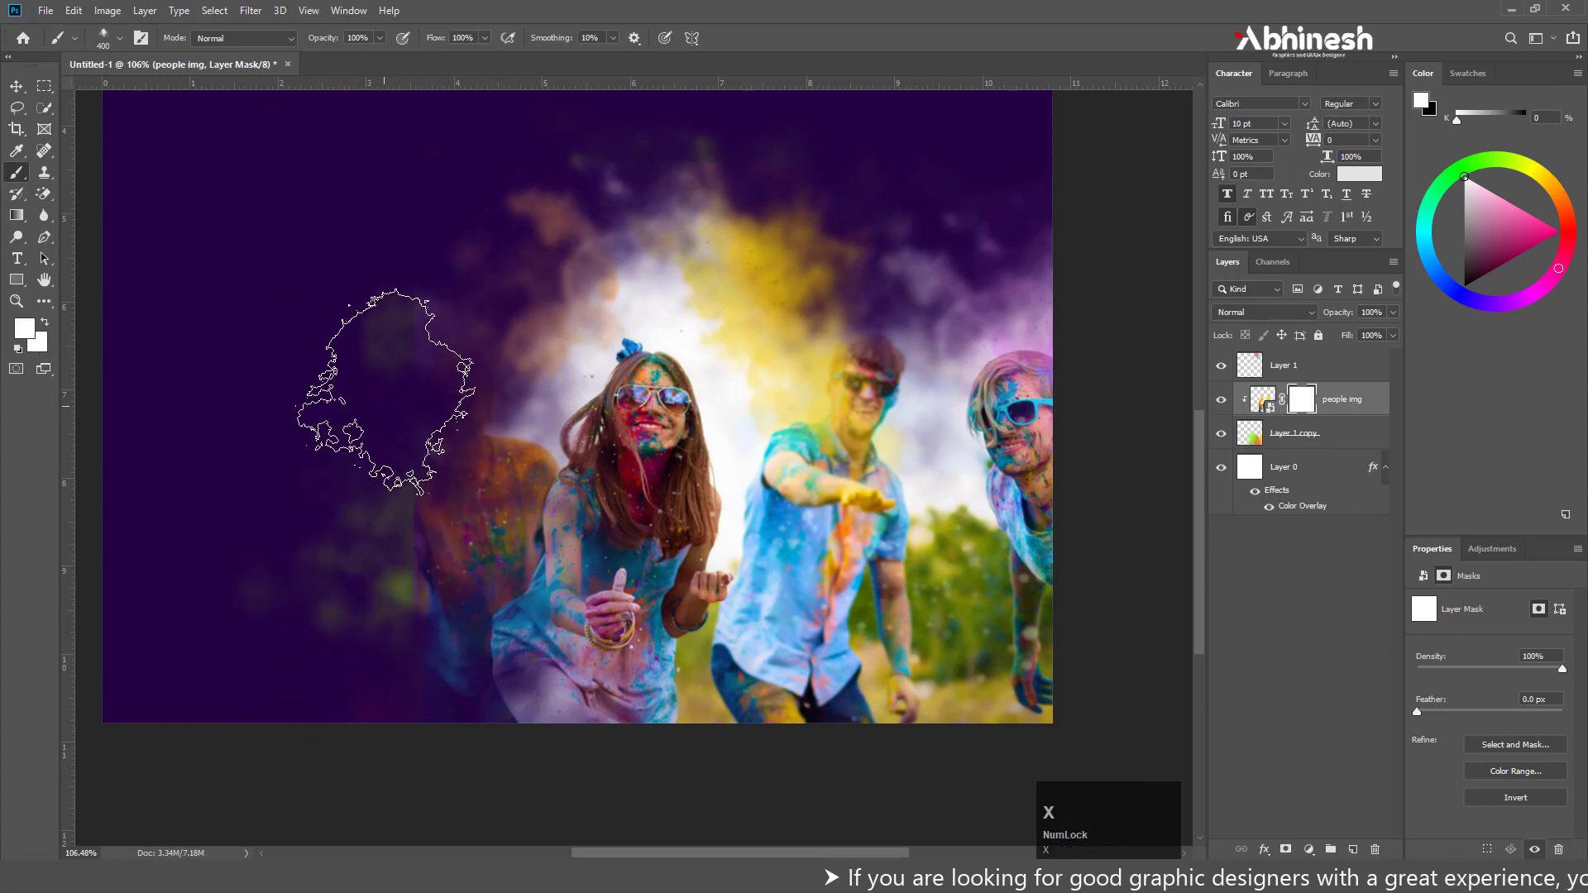
pyautogui.moveTo(386, 248)
pyautogui.mouseDown()
pyautogui.moveTo(323, 791)
pyautogui.moveTo(248, 678)
pyautogui.mouseUp()
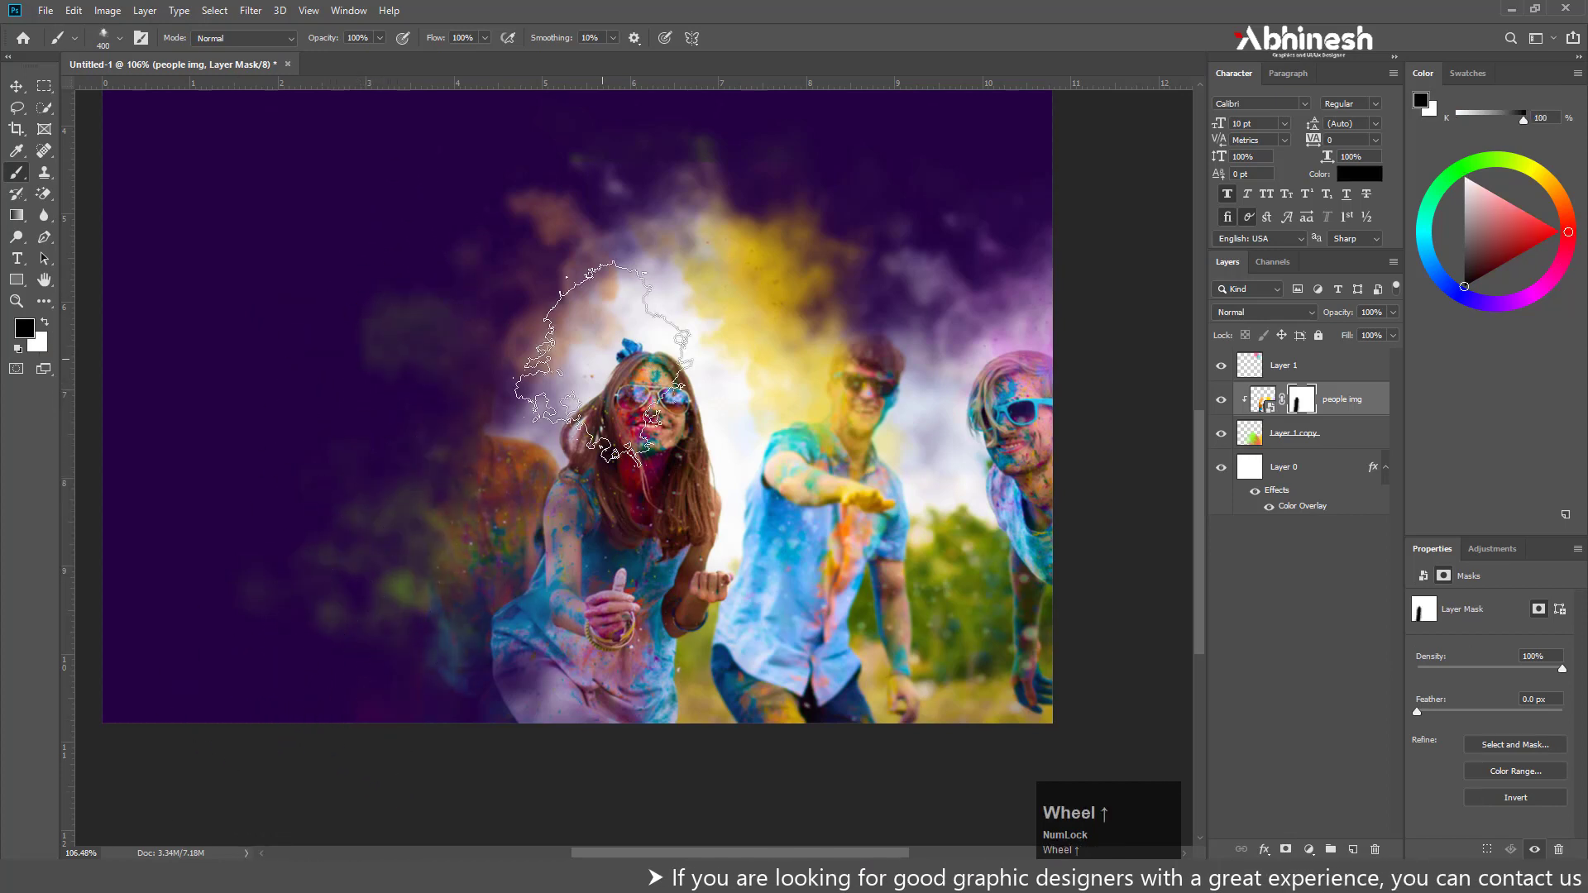
pyautogui.scroll(2, 411, 298)
pyautogui.moveTo(411, 298)
pyautogui.mouseDown()
pyautogui.moveTo(279, 674)
pyautogui.moveTo(255, 691)
pyautogui.moveTo(273, 497)
pyautogui.mouseUp()
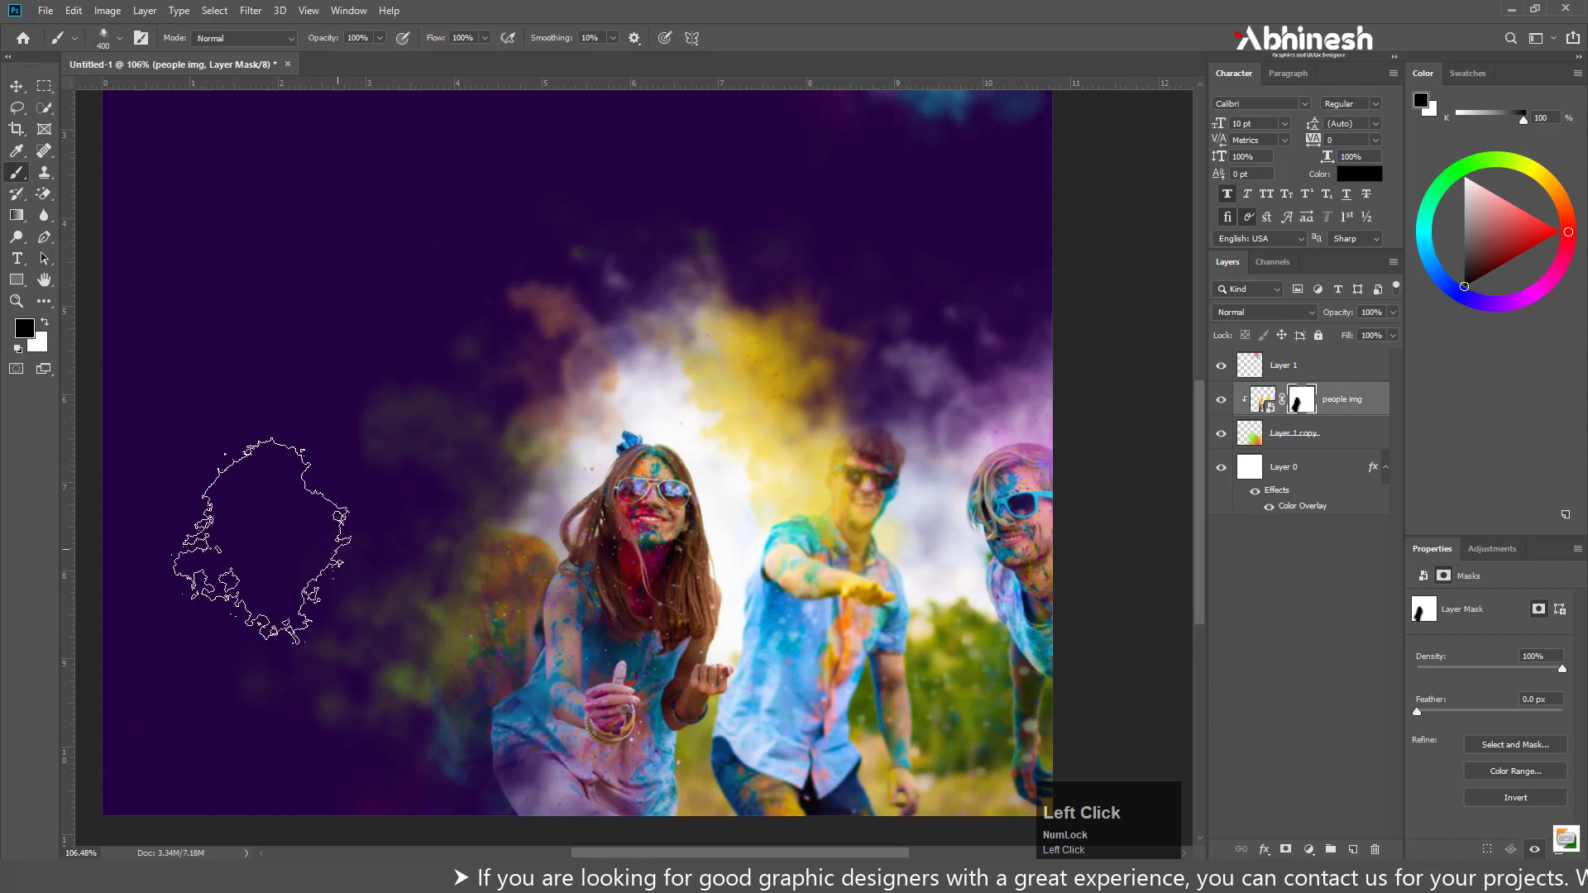
pyautogui.scroll(-2, 477, 423)
pyautogui.scroll(-1, 847, 587)
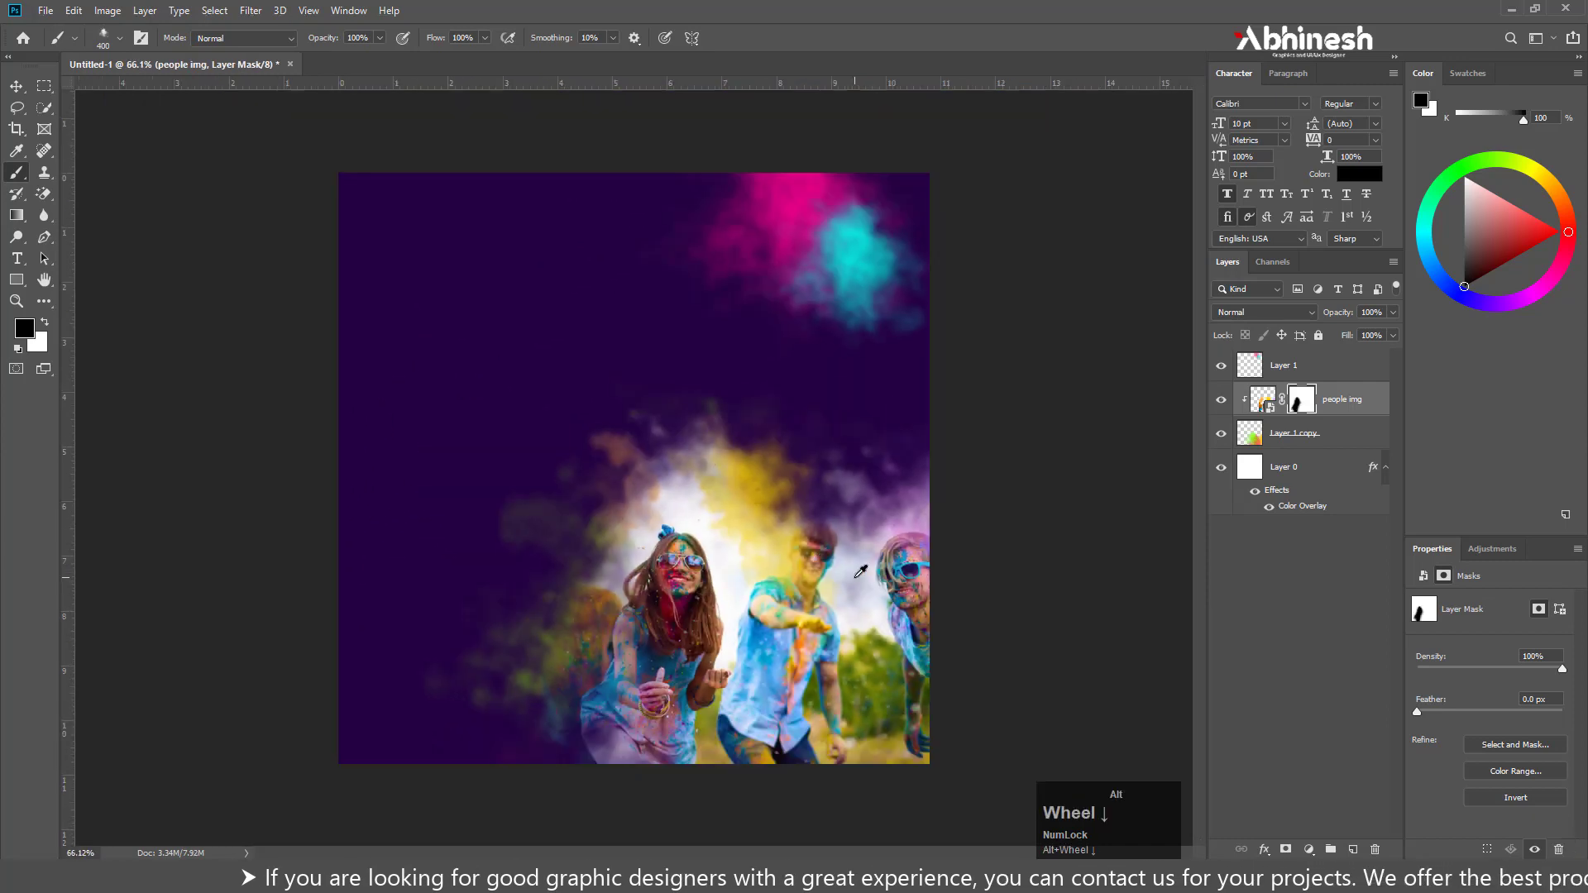
pyautogui.click(570, 693)
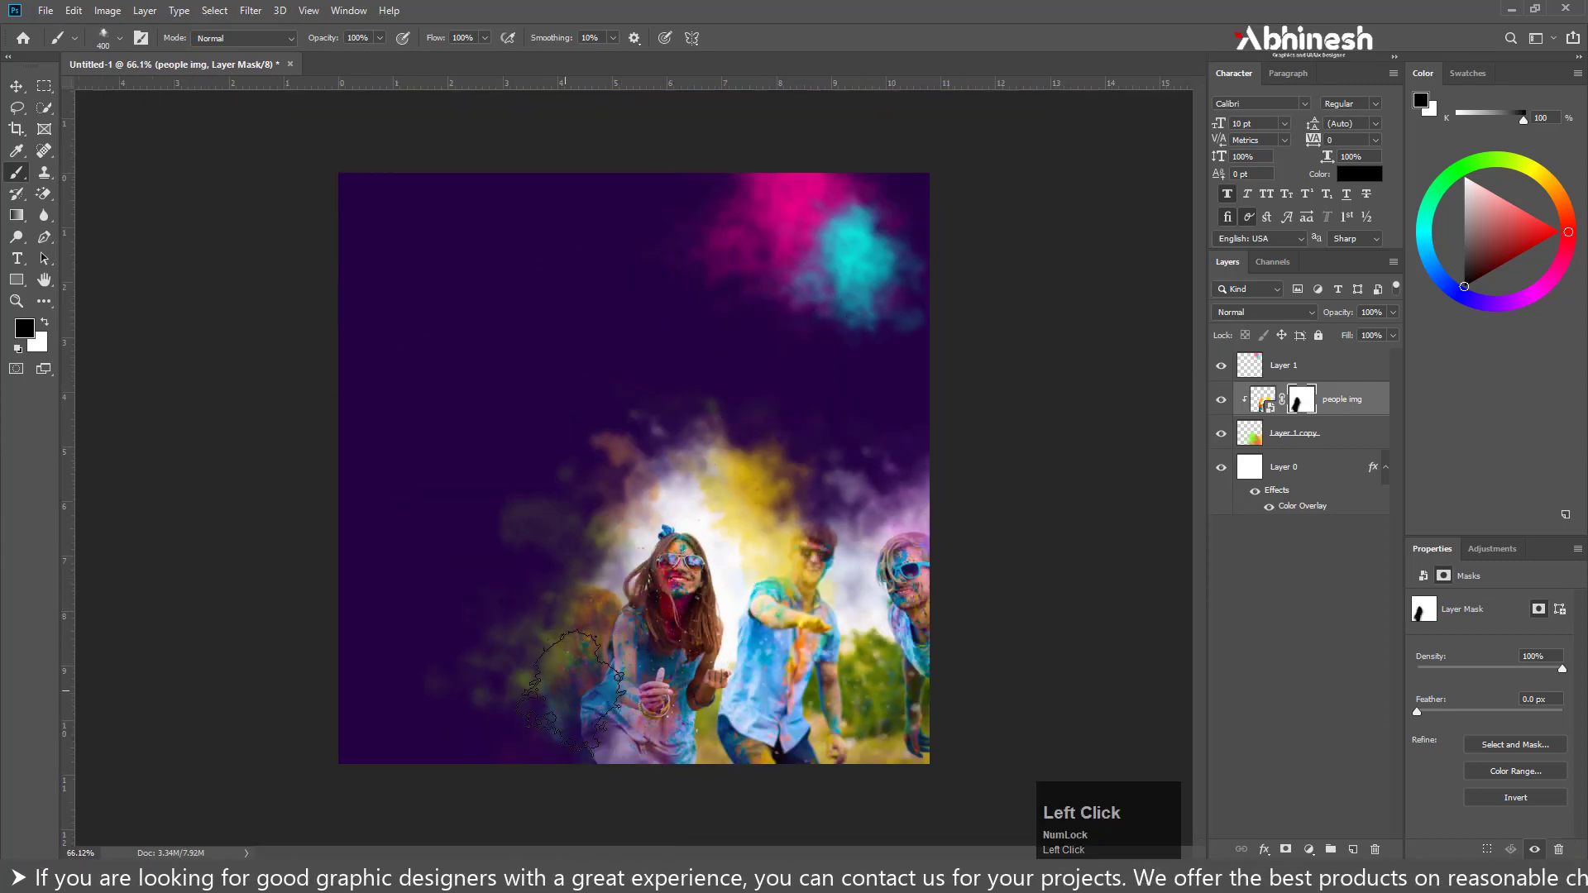
# Switch to Notepad and copy the word HOLI from the text file
pyautogui.click(778, 876)
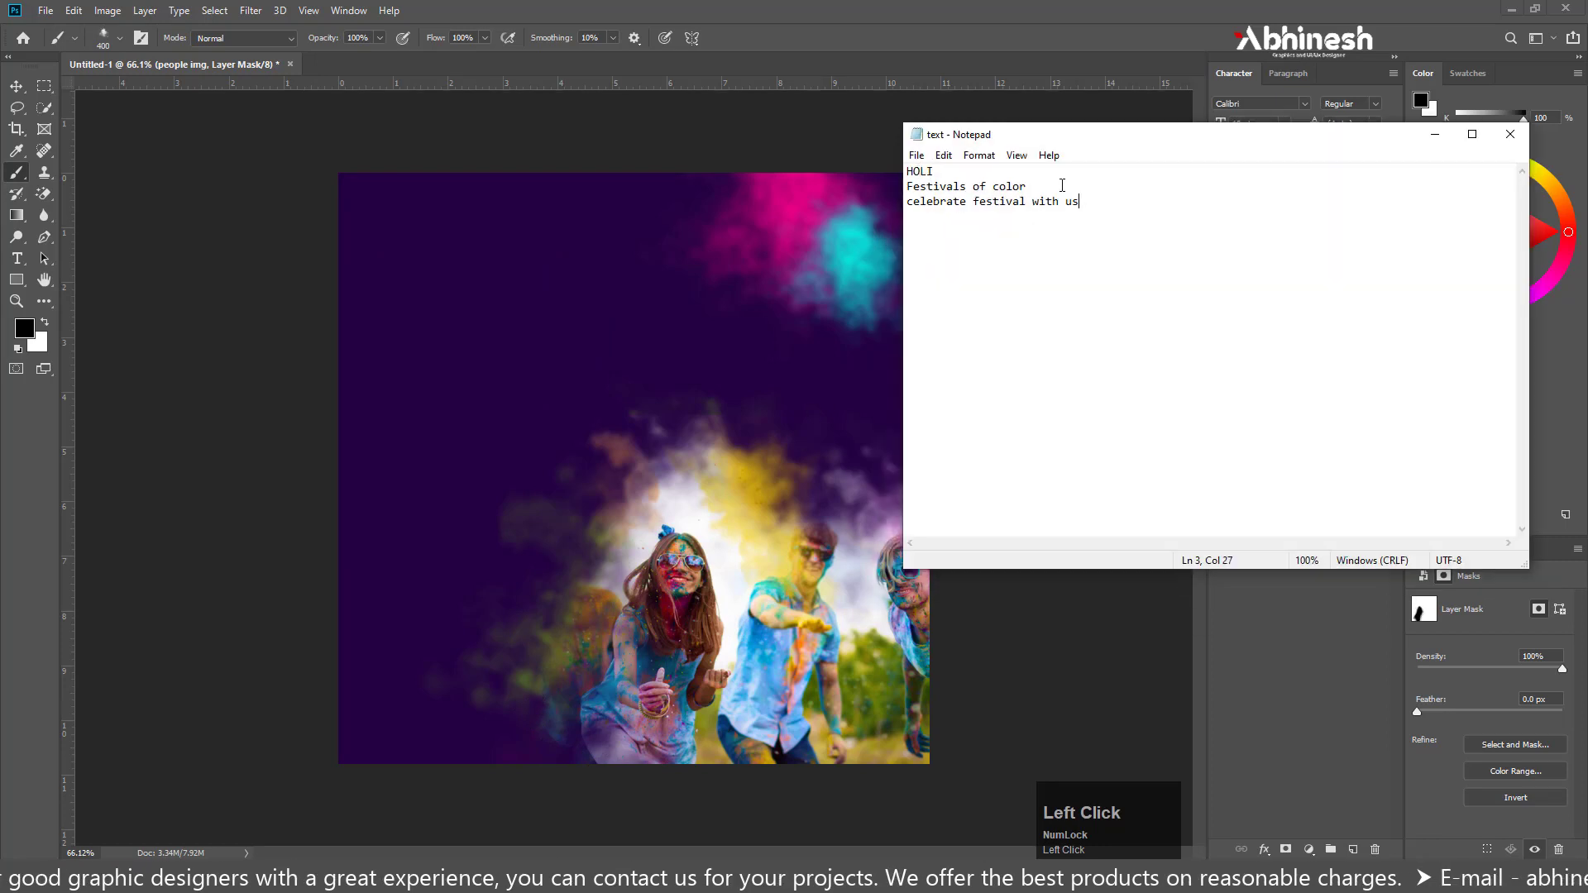
pyautogui.rightClick(921, 171)
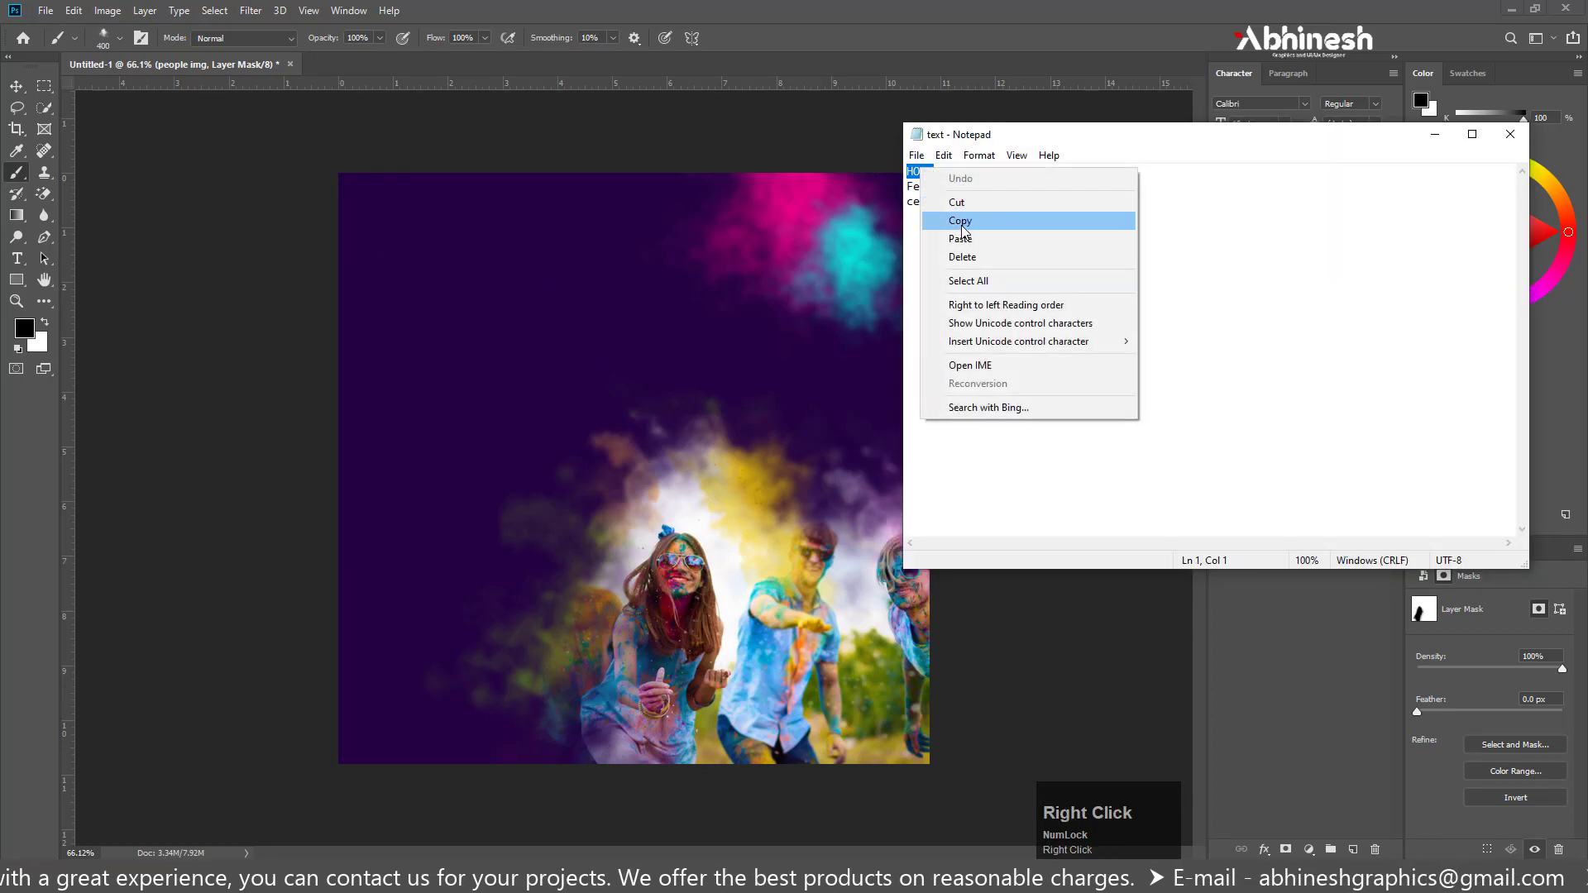
pyautogui.click(959, 221)
# Paste HOLI as a text line on the empty purple area of the Photoshop canvas and move its layer above Layer 1
pyautogui.click(16, 260)
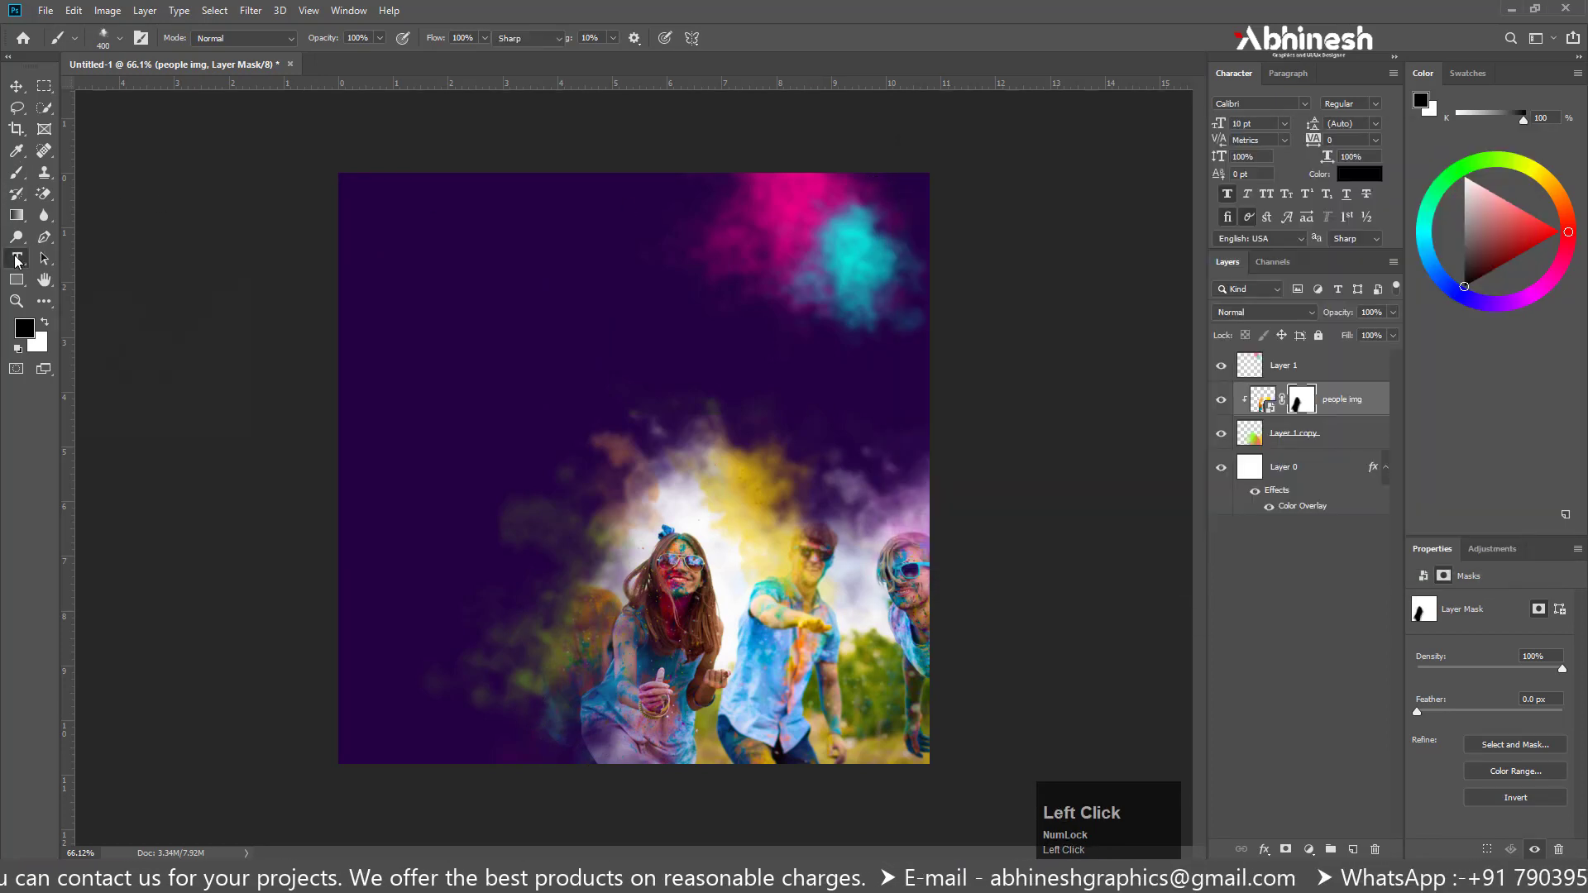
pyautogui.click(16, 260)
pyautogui.click(393, 315)
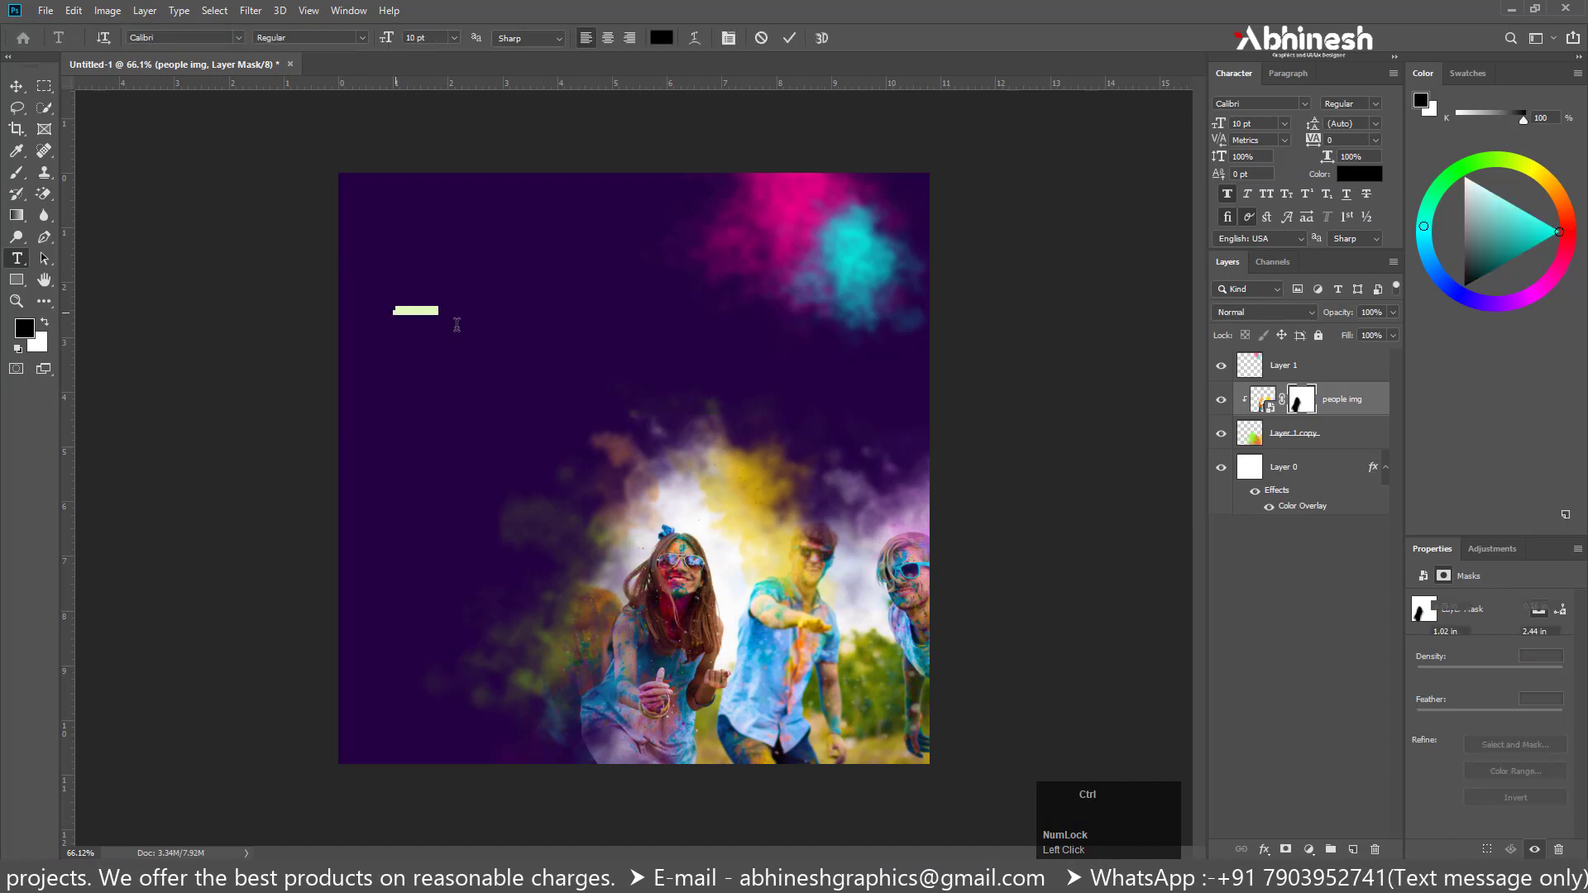
pyautogui.hotkey('ctrl', 'v')
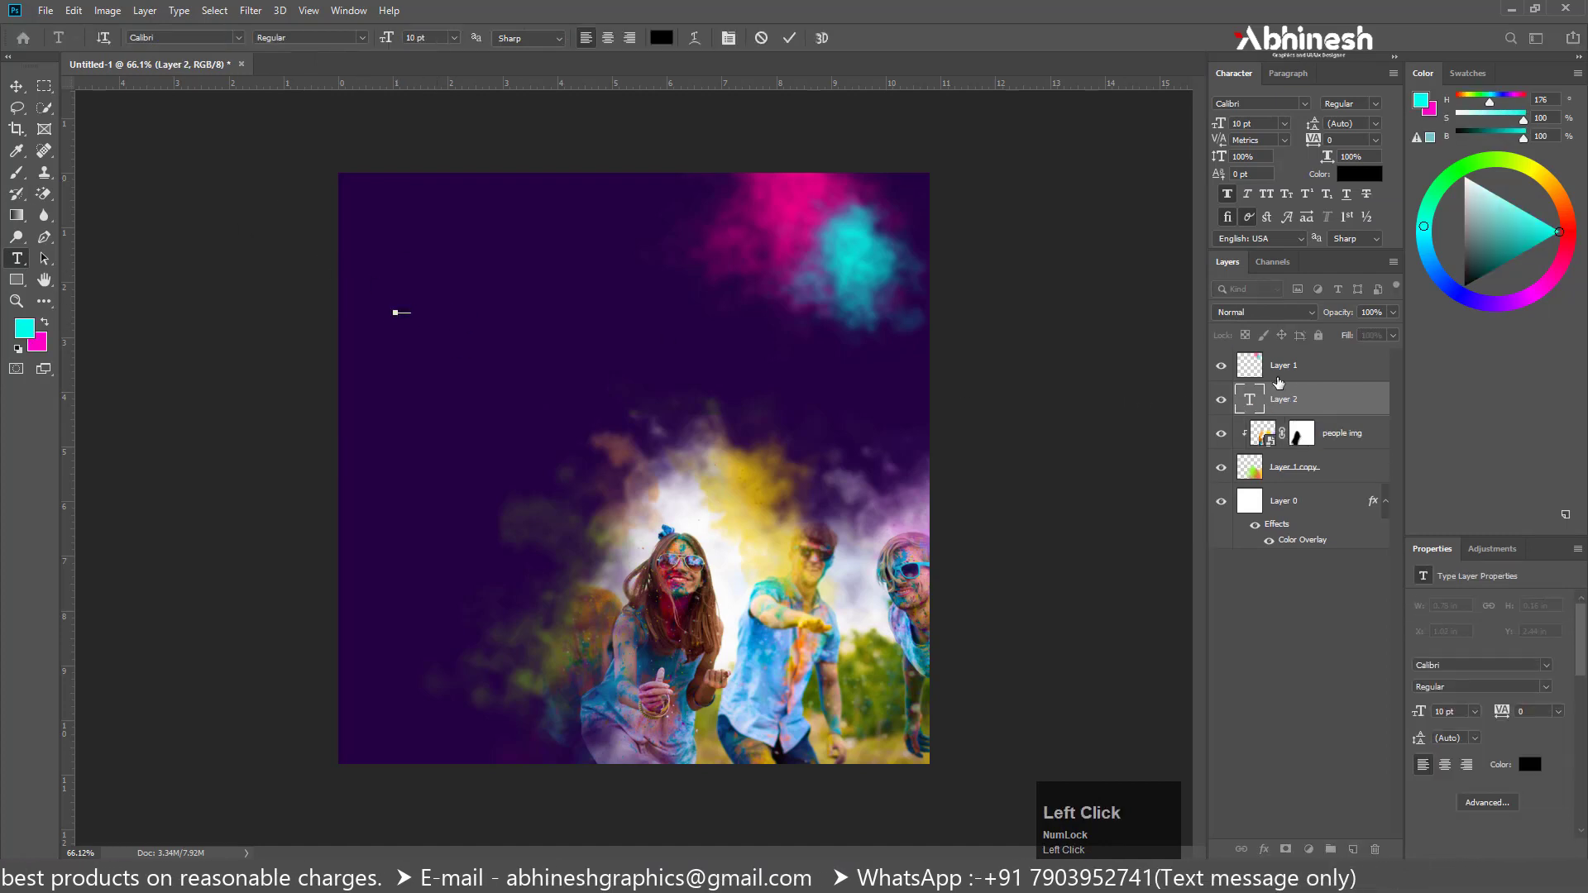
pyautogui.moveTo(1281, 352); pyautogui.dragTo(1281, 354)
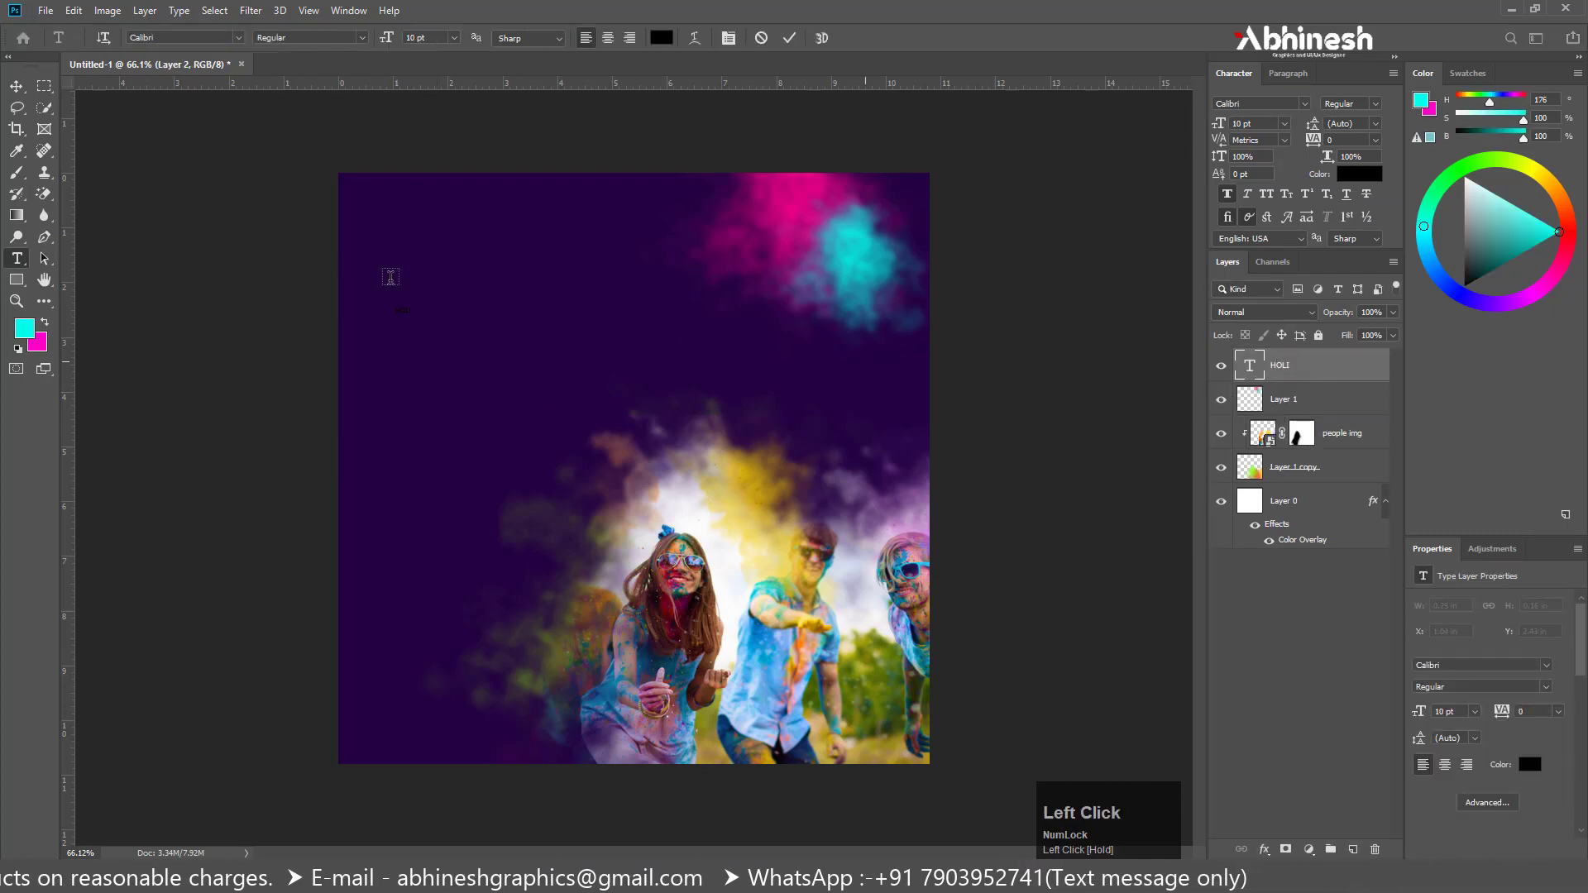
# Scale the HOLI text up to about 55 pt and change its color to white
pyautogui.click(16, 88)
pyautogui.hotkey('ctrl', 't')
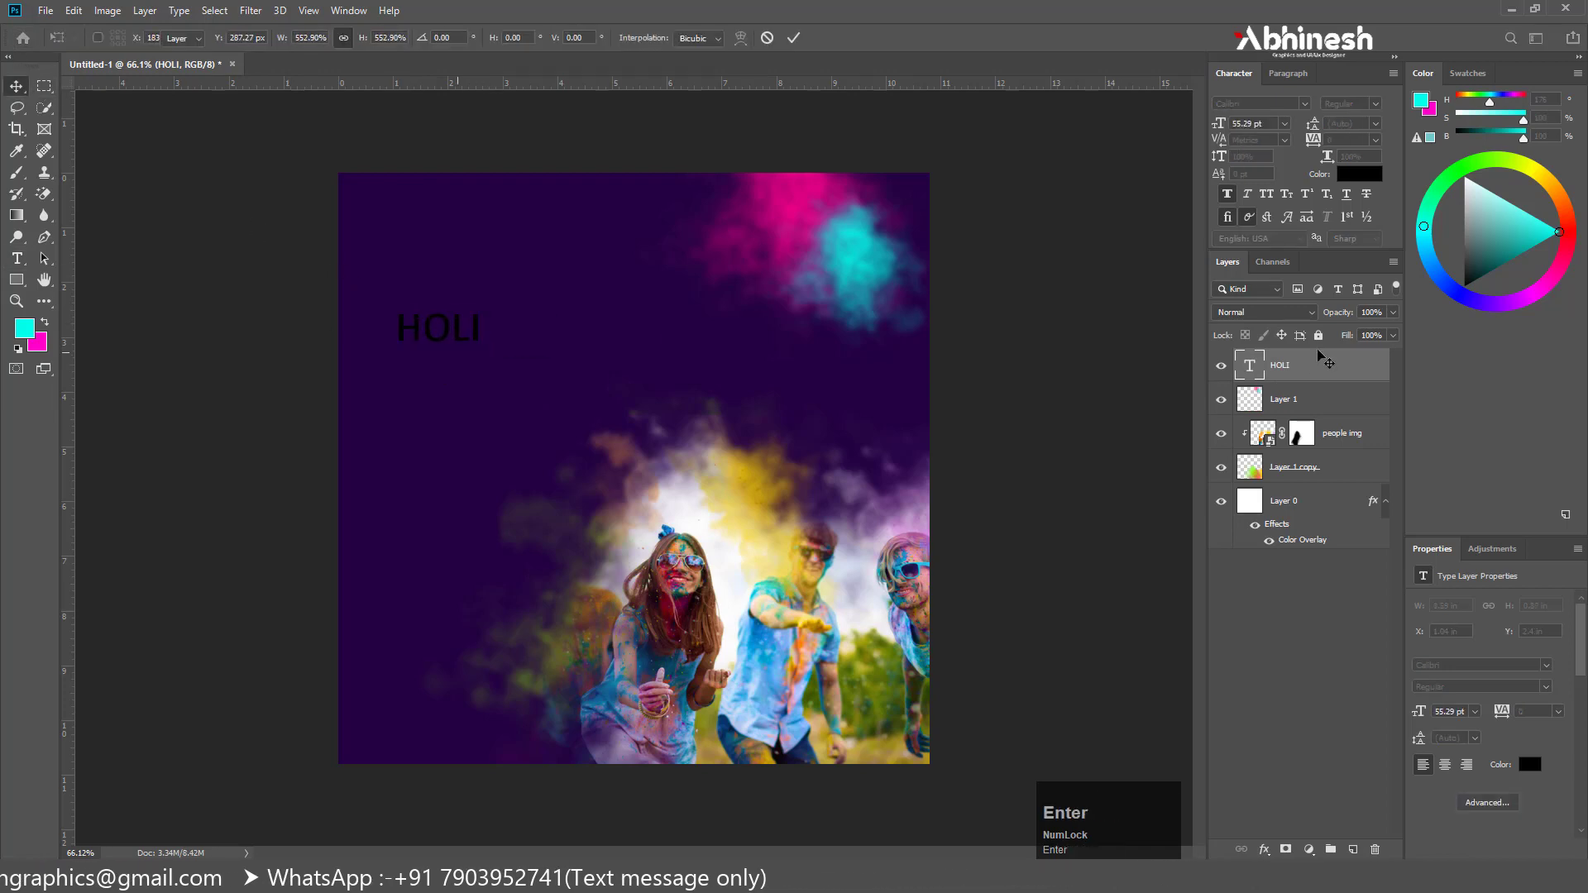
pyautogui.click(1358, 175)
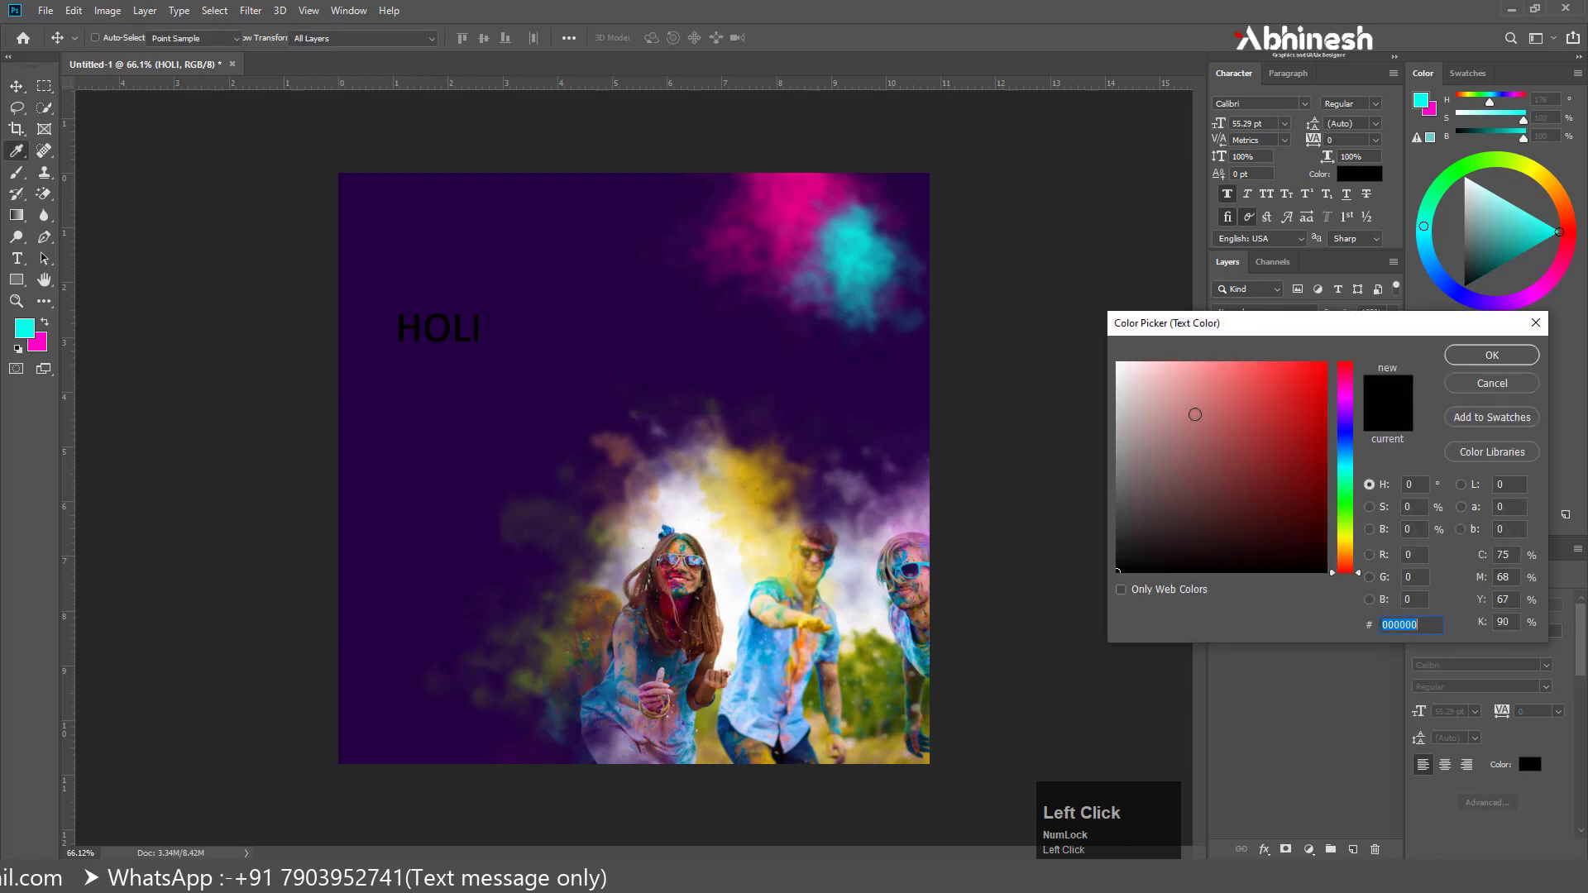
pyautogui.moveTo(1141, 380); pyautogui.dragTo(1079, 336)
pyautogui.click(1507, 361)
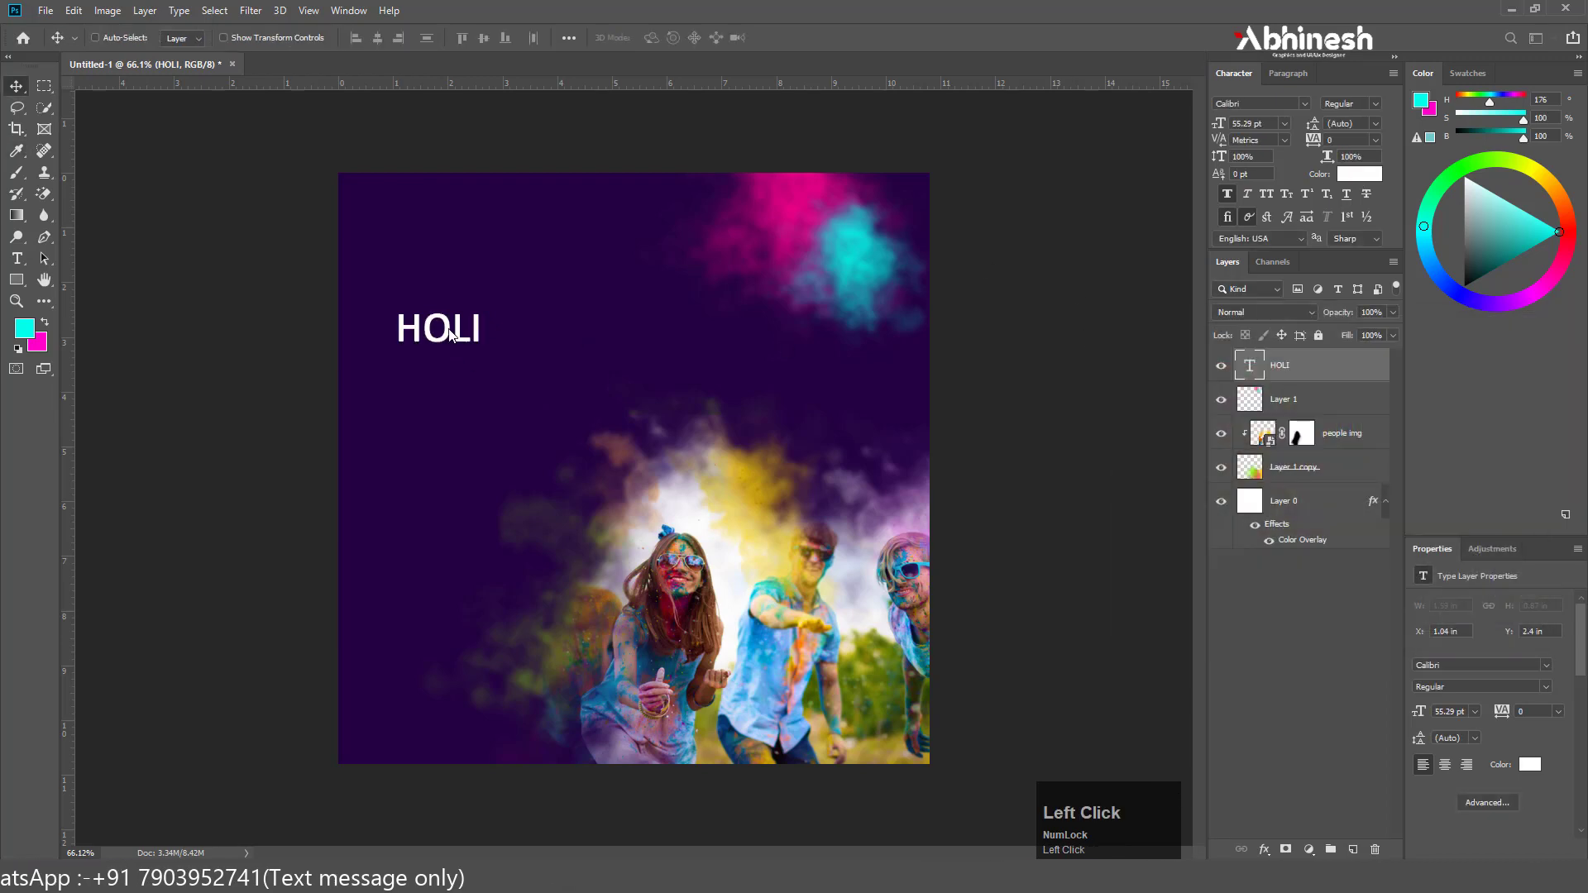
# Move the HOLI title up and toward the canvas's left edge, and enlarge it to about 63 pt
pyautogui.moveTo(457, 338); pyautogui.dragTo(436, 325)
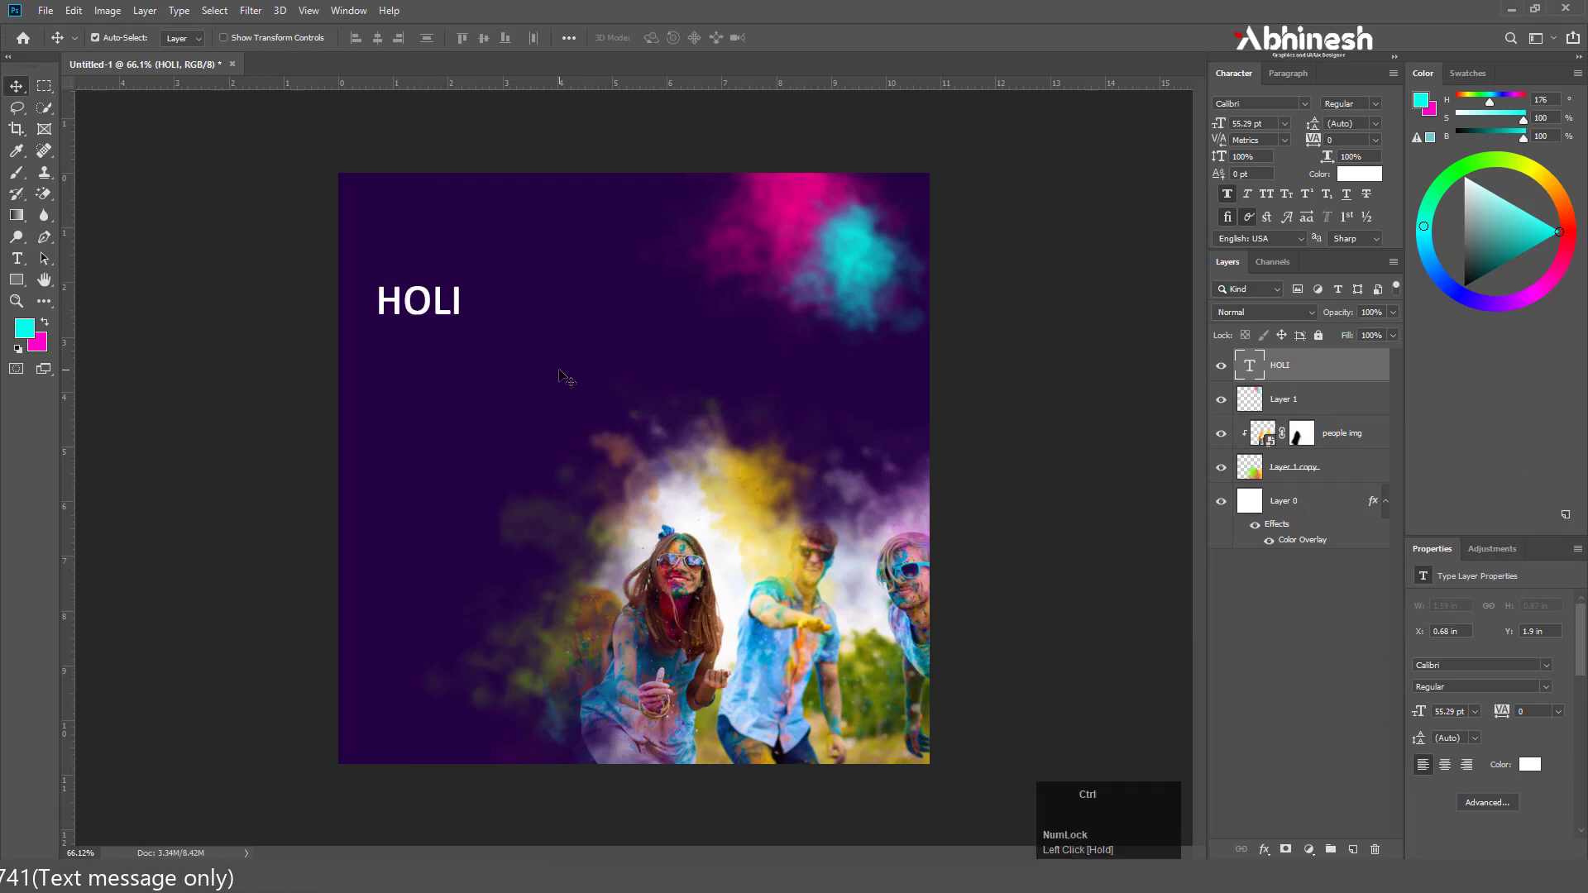
pyautogui.hotkey('ctrl', 't')
pyautogui.moveTo(464, 325)
pyautogui.mouseDown()
pyautogui.moveTo(475, 332)
pyautogui.moveTo(453, 328)
pyautogui.mouseUp()
pyautogui.press('Return')
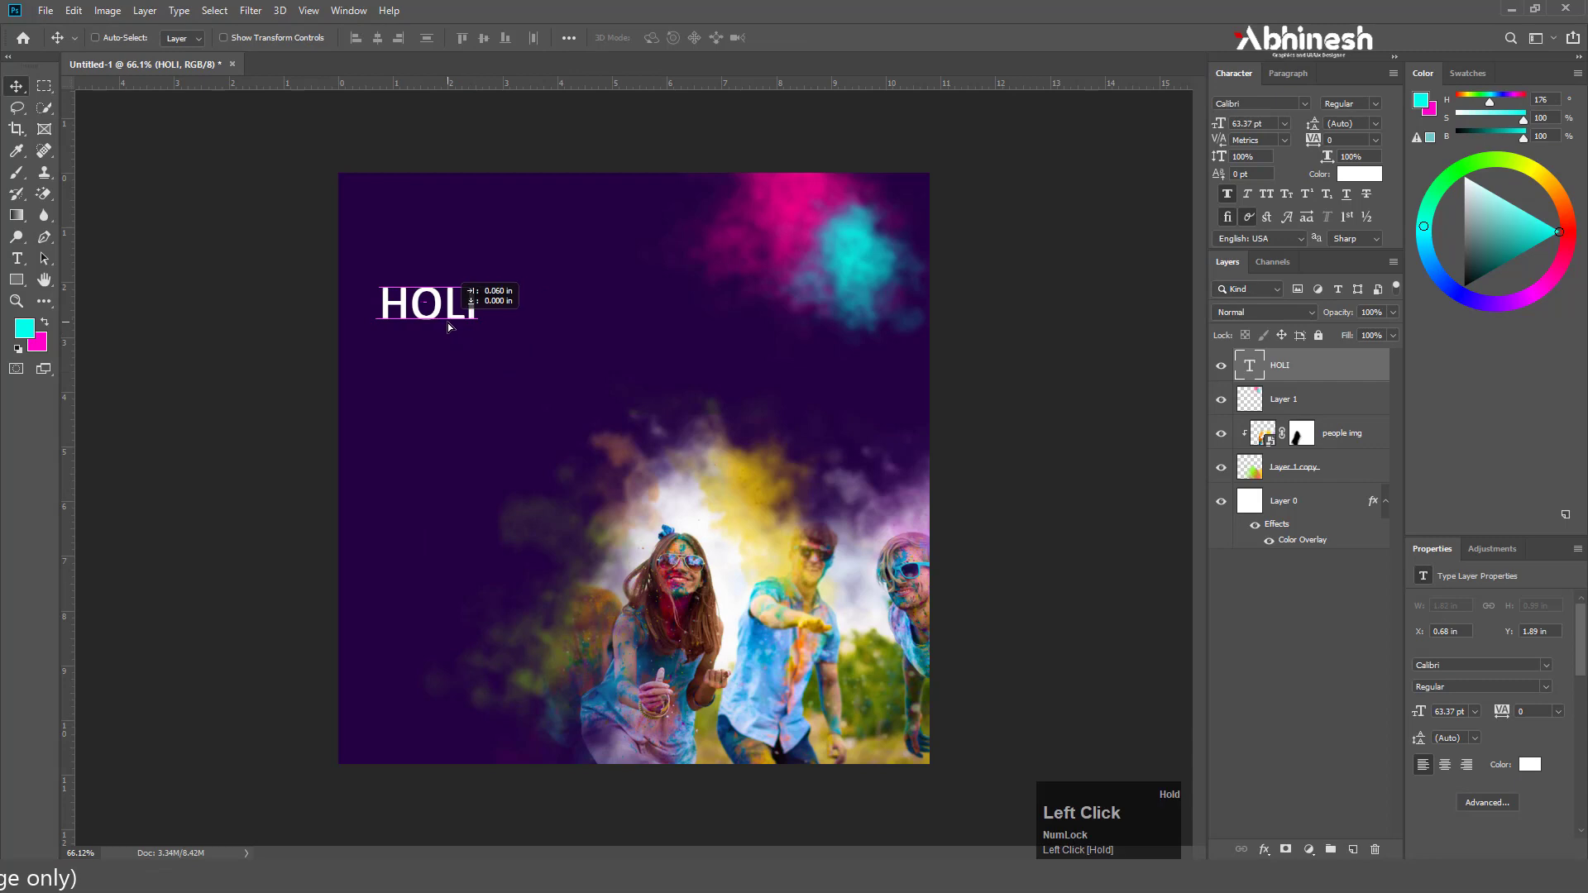
# Shift the pink and cyan smoke on Layer 1 slightly upward and to the right
pyautogui.moveTo(815, 225); pyautogui.dragTo(815, 221)
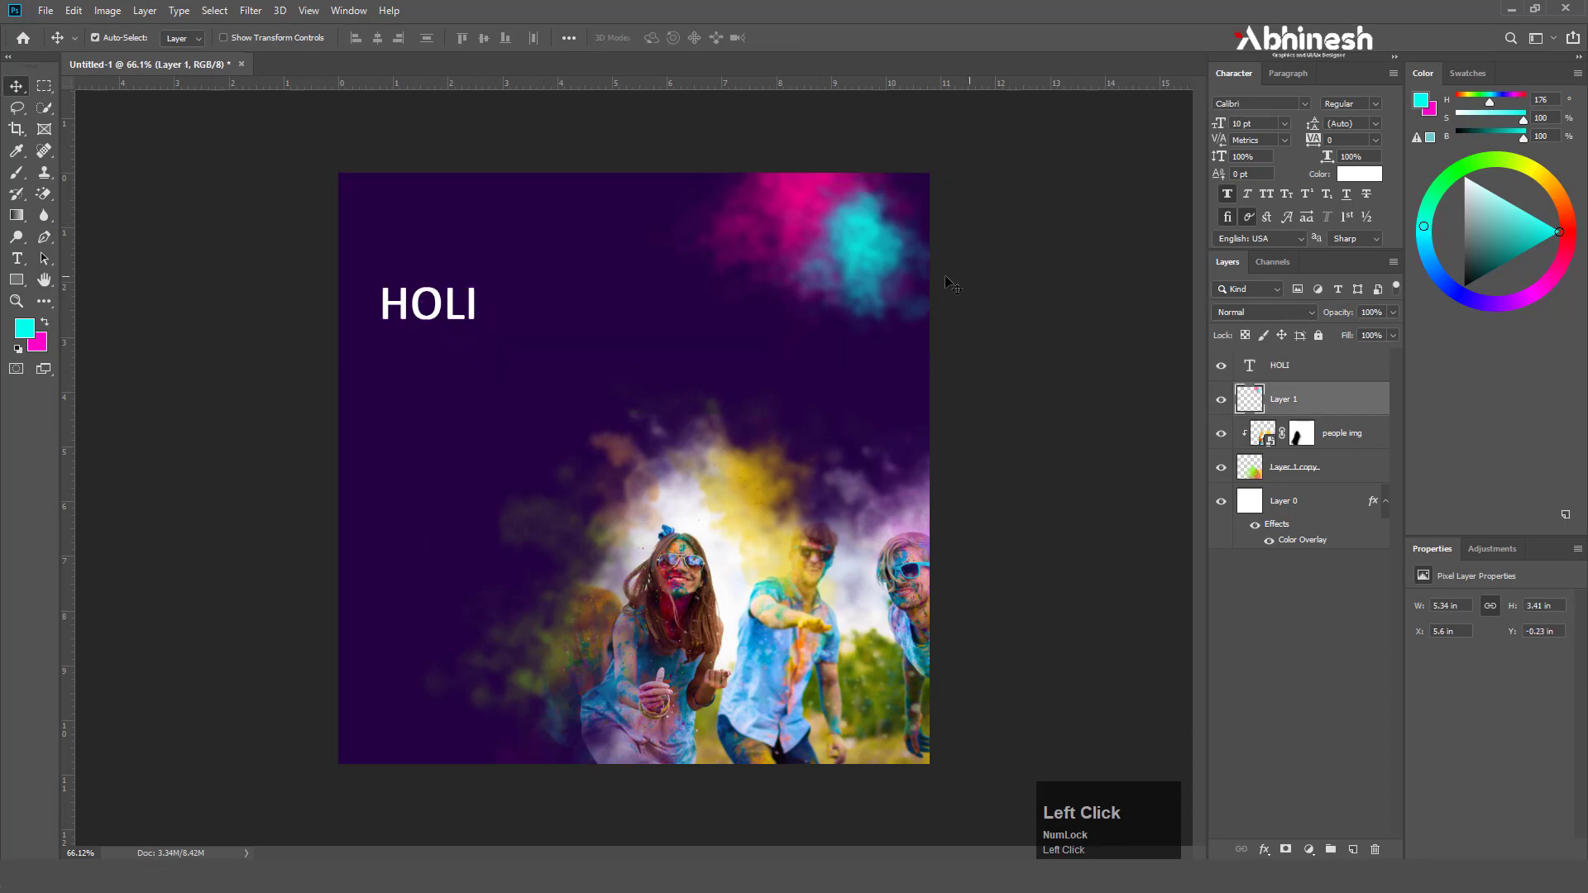
pyautogui.keyDown('alt'); pyautogui.scroll(2, 365, 274); pyautogui.keyUp('alt')
pyautogui.keyDown('alt'); pyautogui.scroll(-1, 630, 664); pyautogui.keyUp('alt')
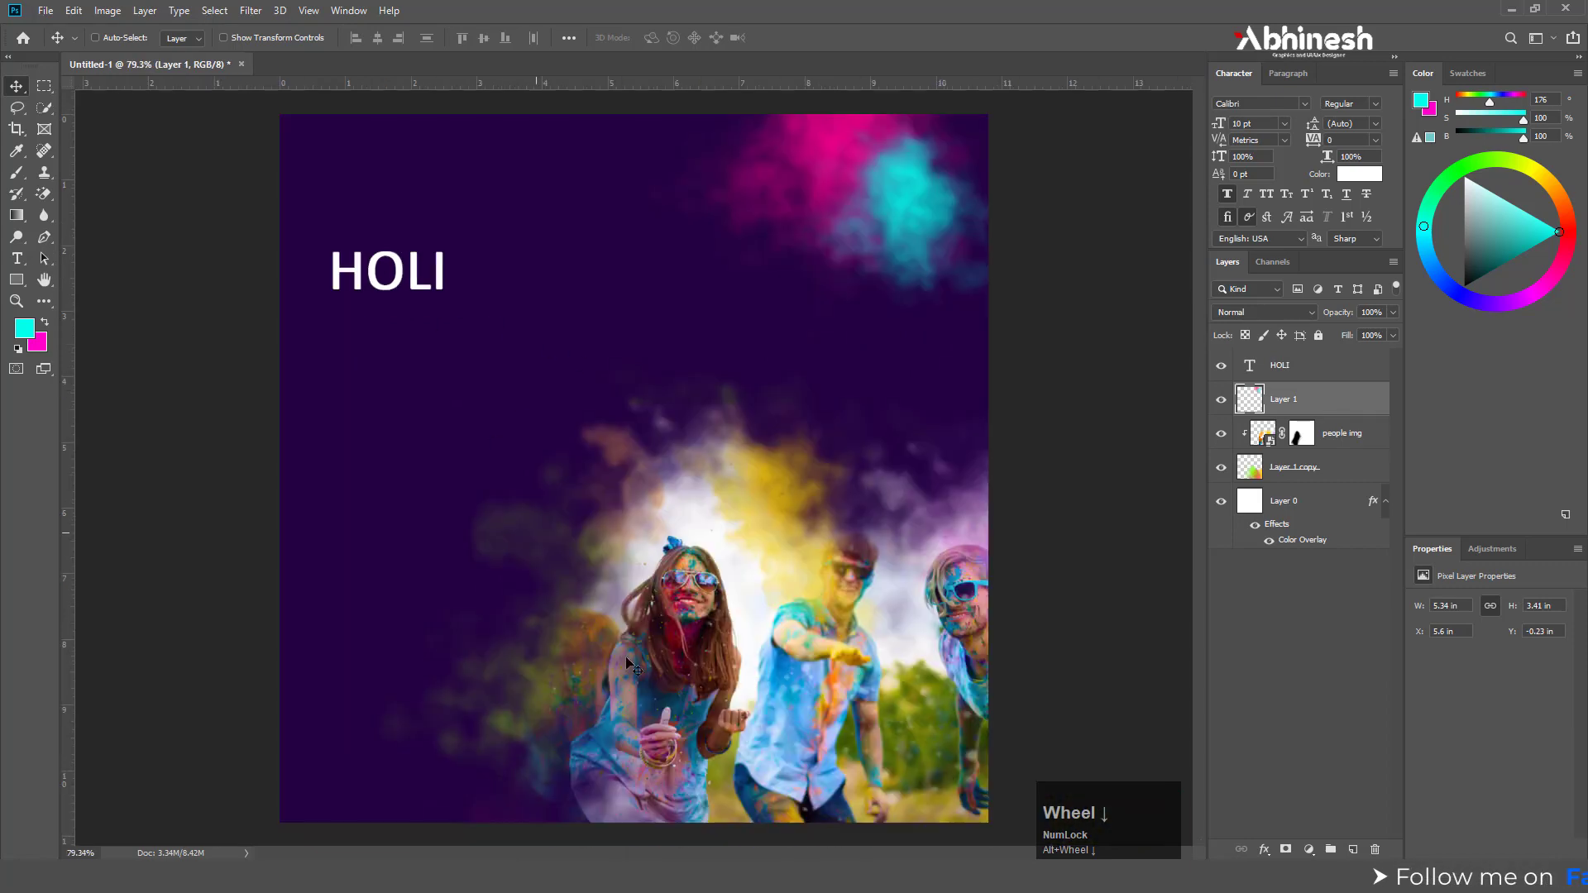
# Copy "Festivals of color" from the Notepad file and paste it as a new text line below HOLI in Photoshop
pyautogui.moveTo(1026, 187); pyautogui.dragTo(893, 192)
pyautogui.click(23, 263)
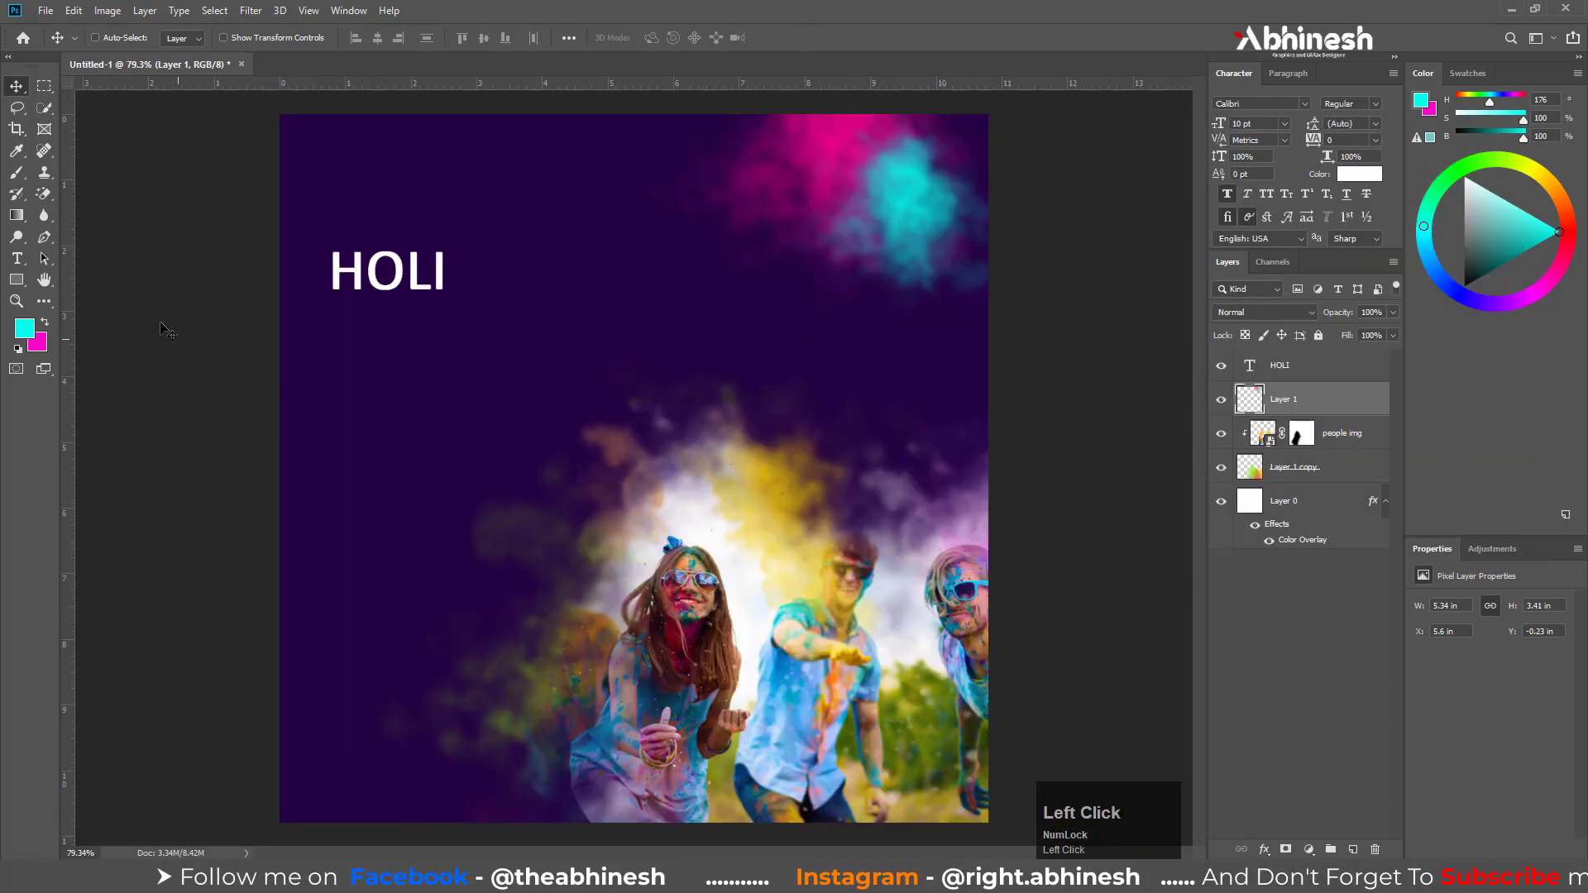
pyautogui.click(340, 356)
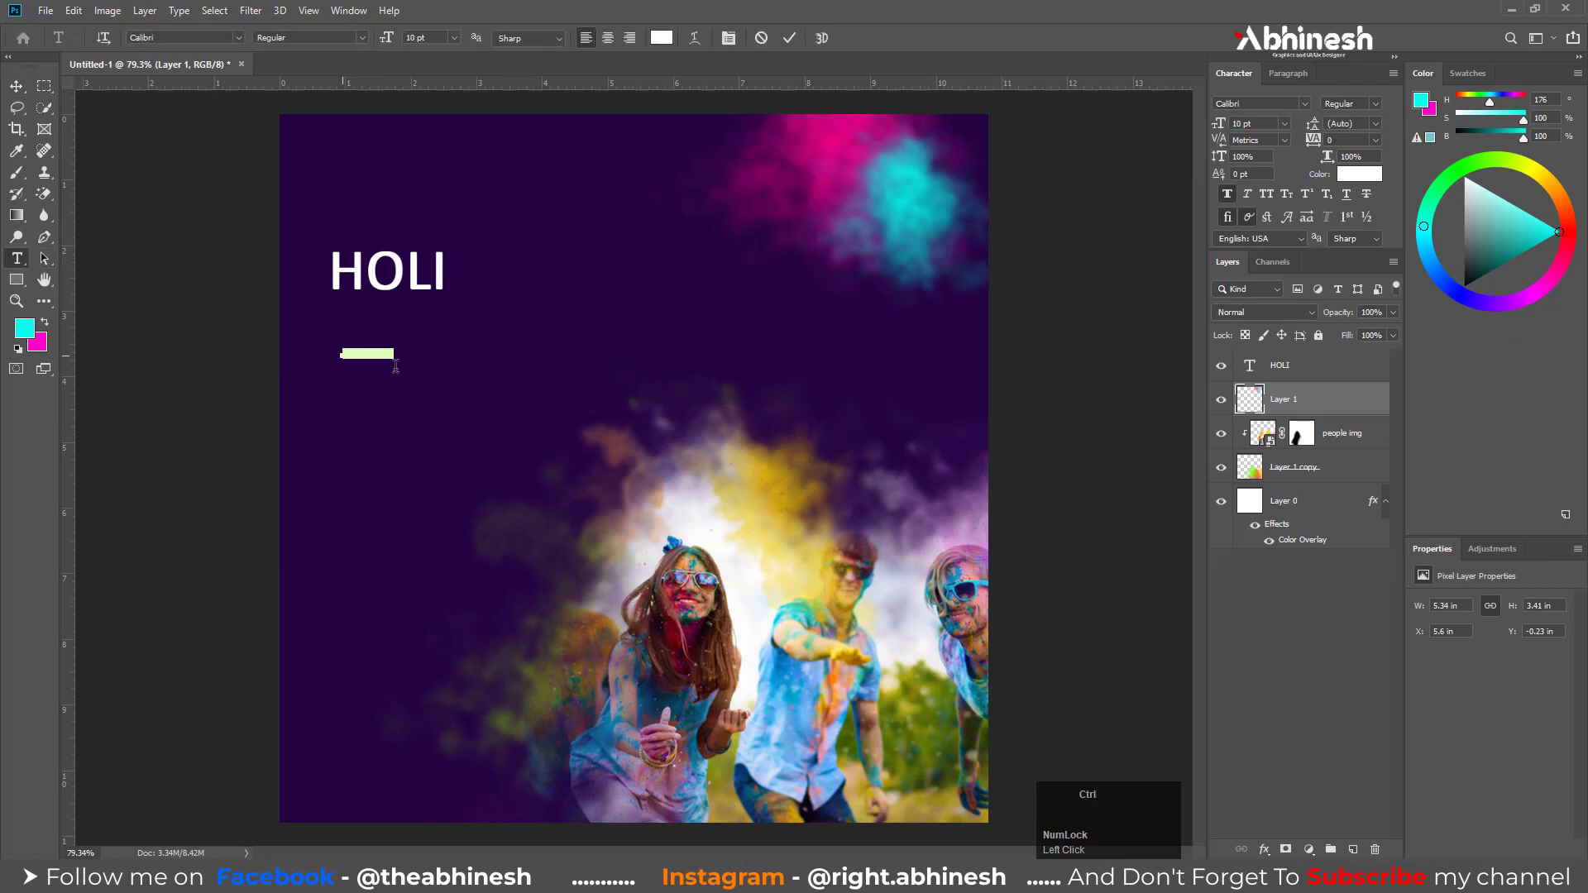
pyautogui.click(15, 83)
# Scale the "Festivals of color" text up to about 32 pt
pyautogui.hotkey('ctrl', 't')
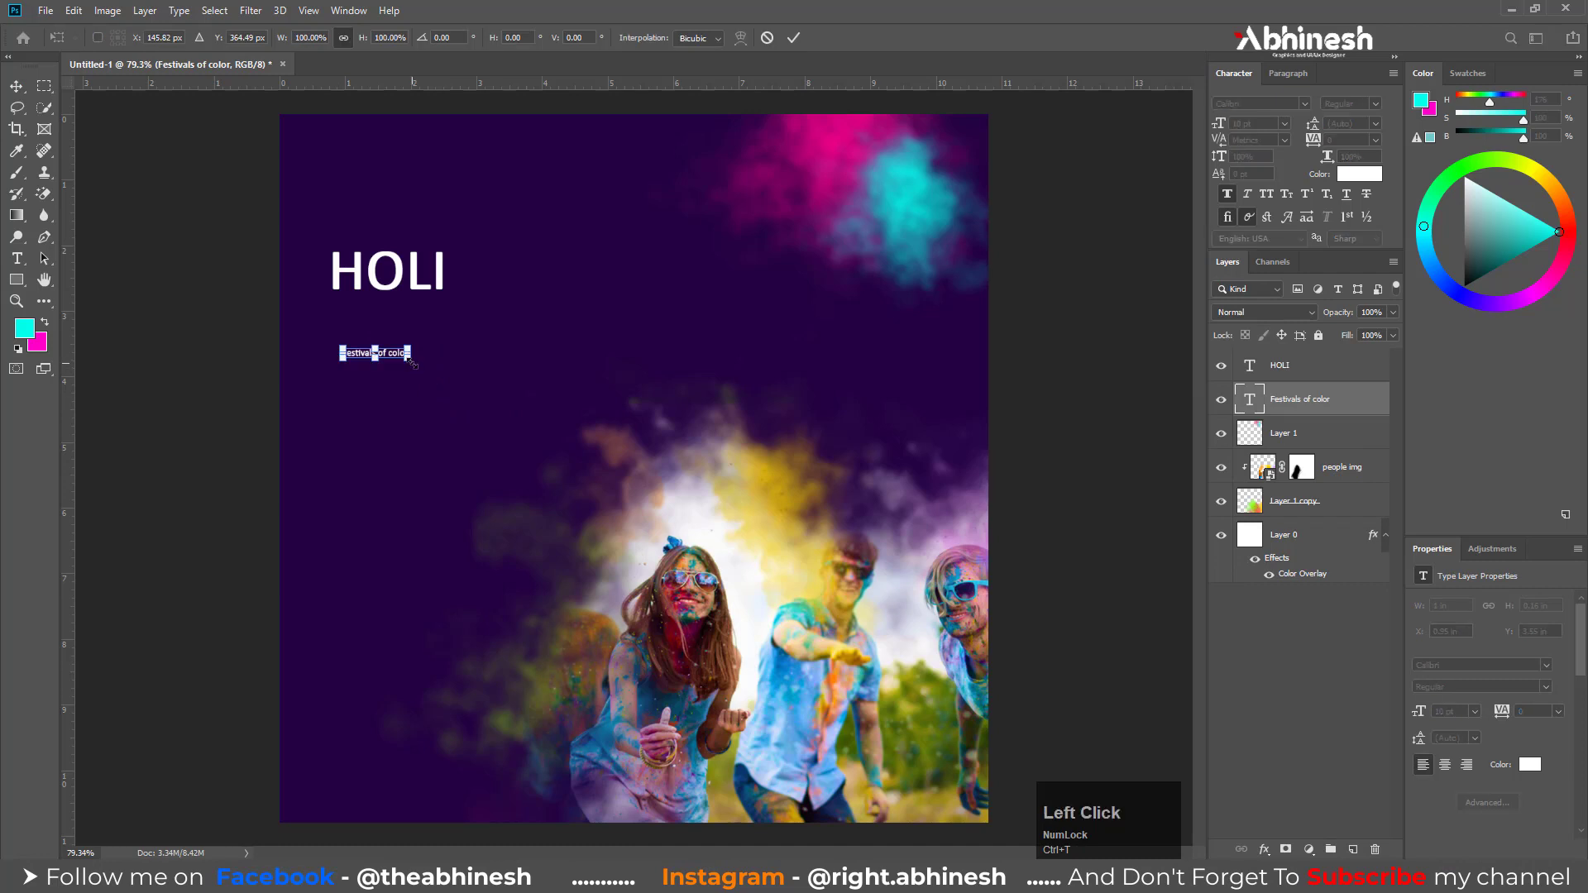
pyautogui.moveTo(408, 358); pyautogui.dragTo(548, 448)
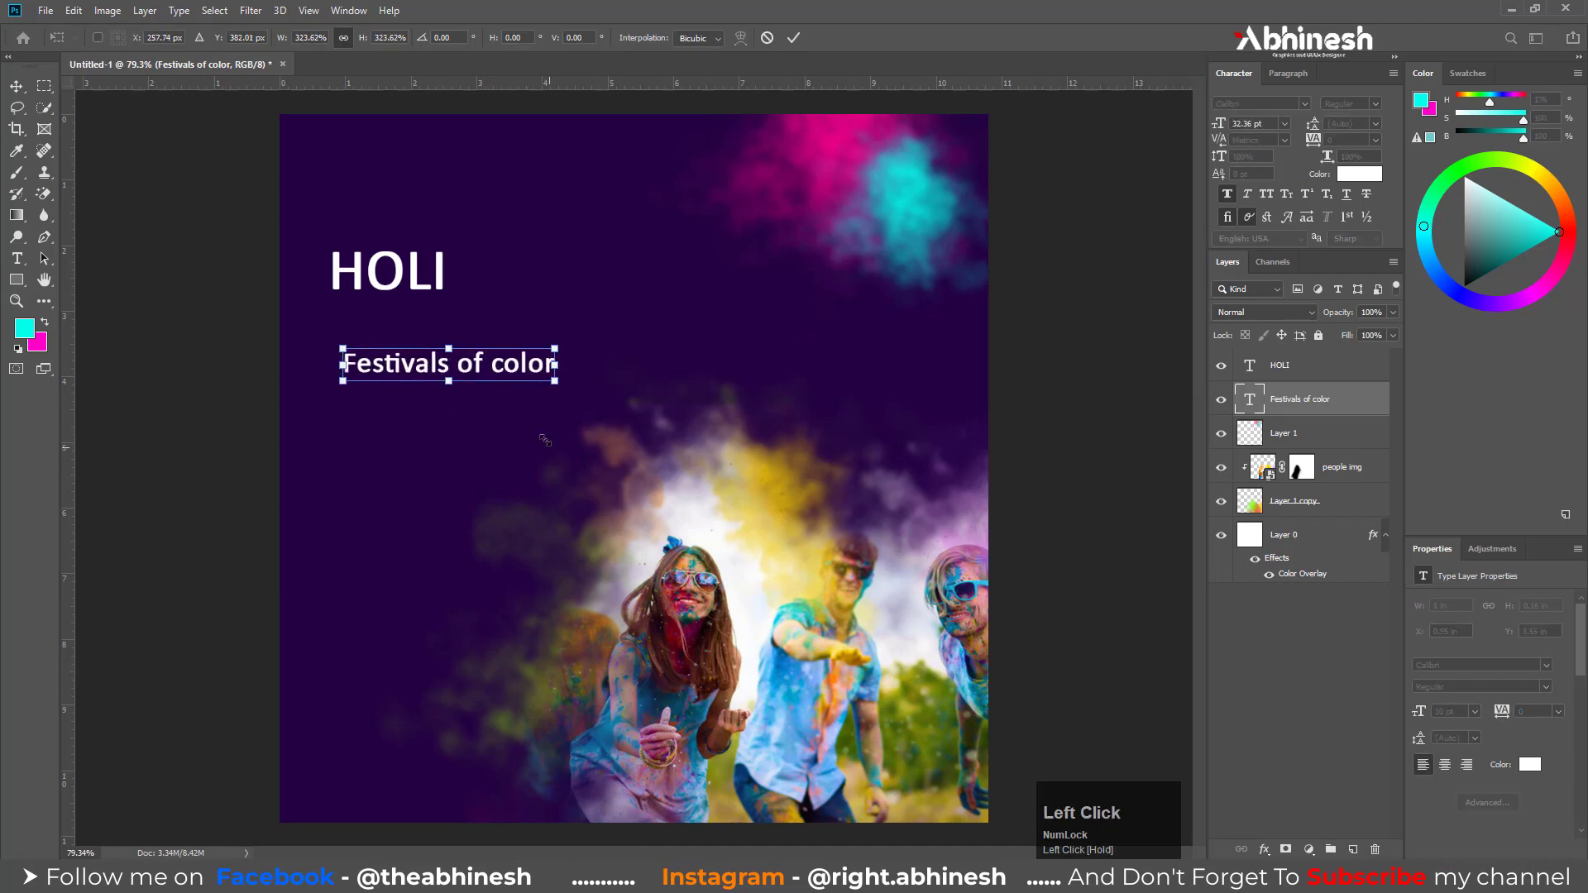
pyautogui.press('Return')
# Position "Festivals of color" directly beneath HOLI, aligned with the title's left edge, leaving a small gap
pyautogui.moveTo(410, 371); pyautogui.dragTo(400, 312)
pyautogui.press('Down')
pyautogui.press('Down')
pyautogui.press('Down')
pyautogui.press('Down')
pyautogui.press('Down')
pyautogui.press('Down')
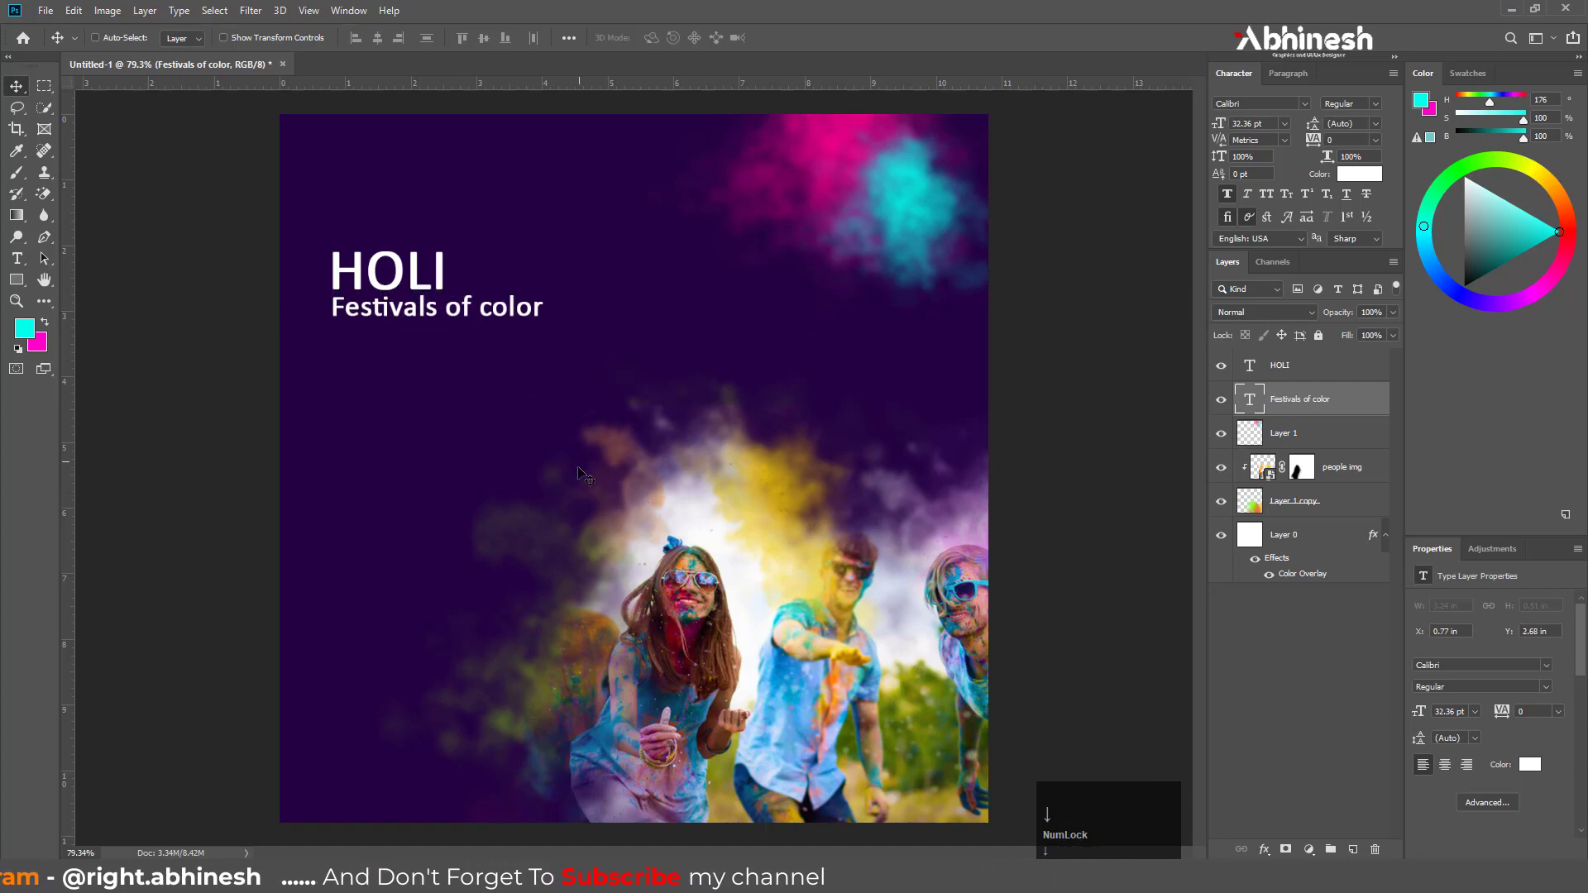
pyautogui.press('Left')
pyautogui.press('Left')
pyautogui.press('Right')
pyautogui.press('Down')
pyautogui.press('Down')
pyautogui.press('Down')
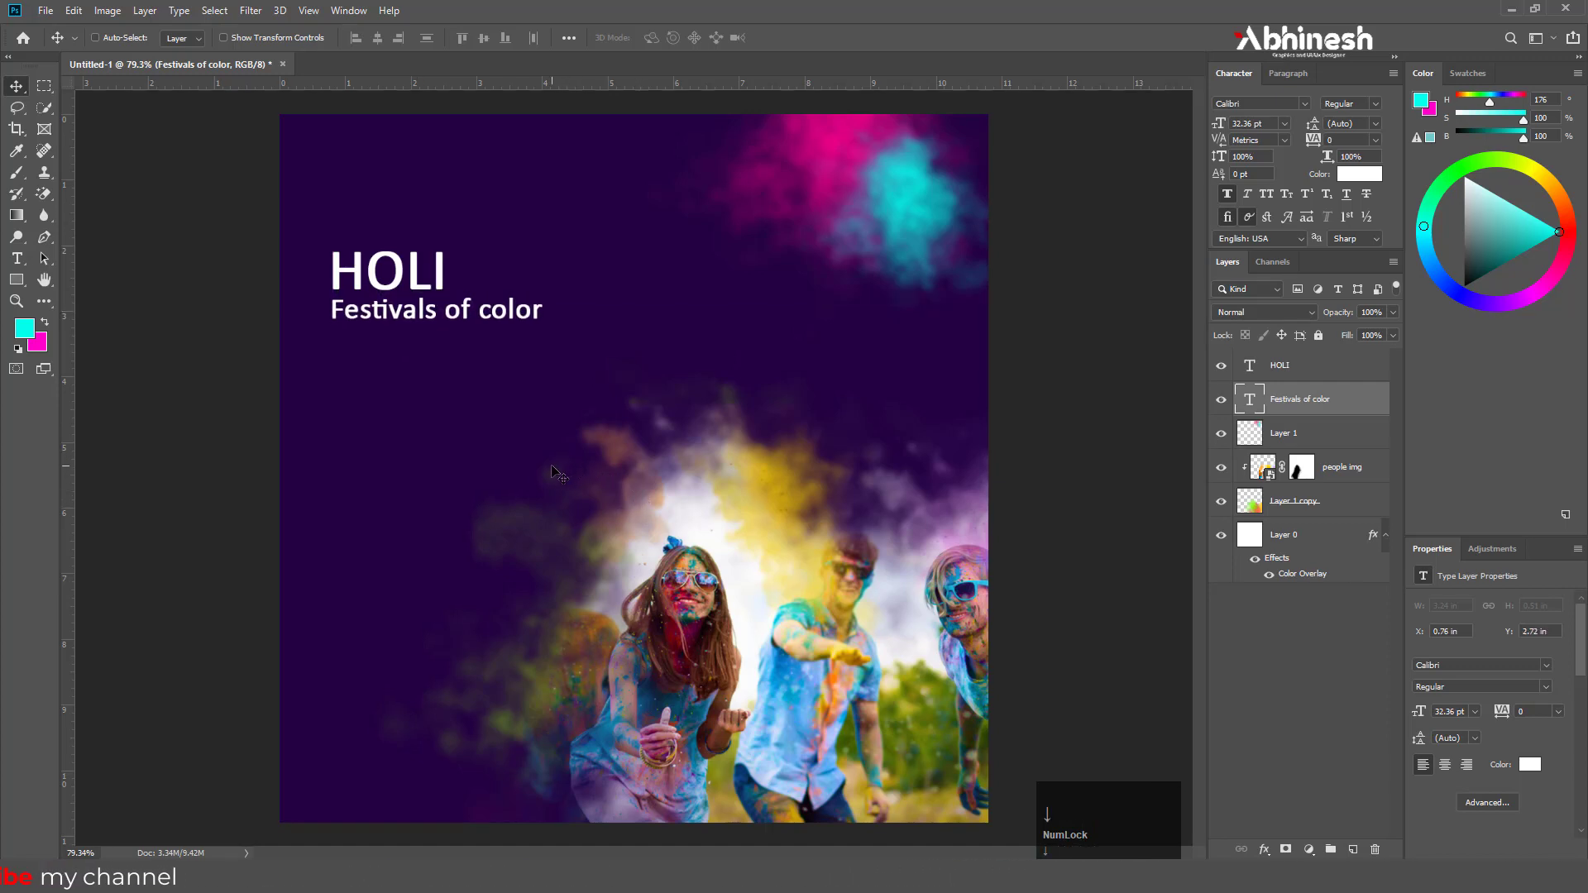
# Copy "celebrate festival with us" from the Notepad file and paste it as a new text line below the subtitle in Photoshop
pyautogui.scroll(2, 339, 198)
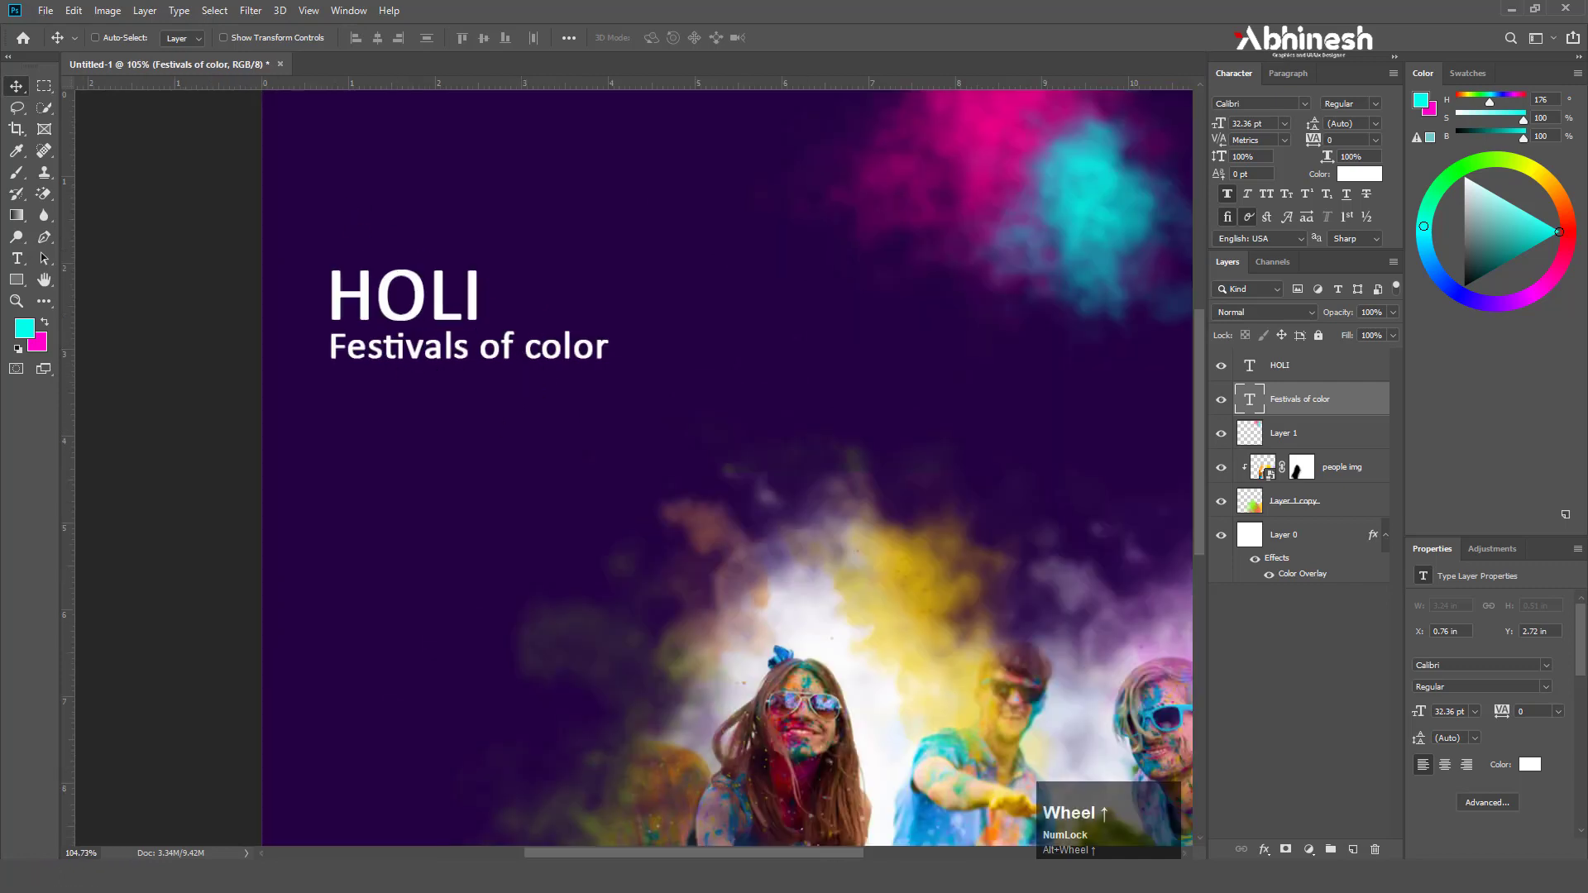
pyautogui.click(578, 876)
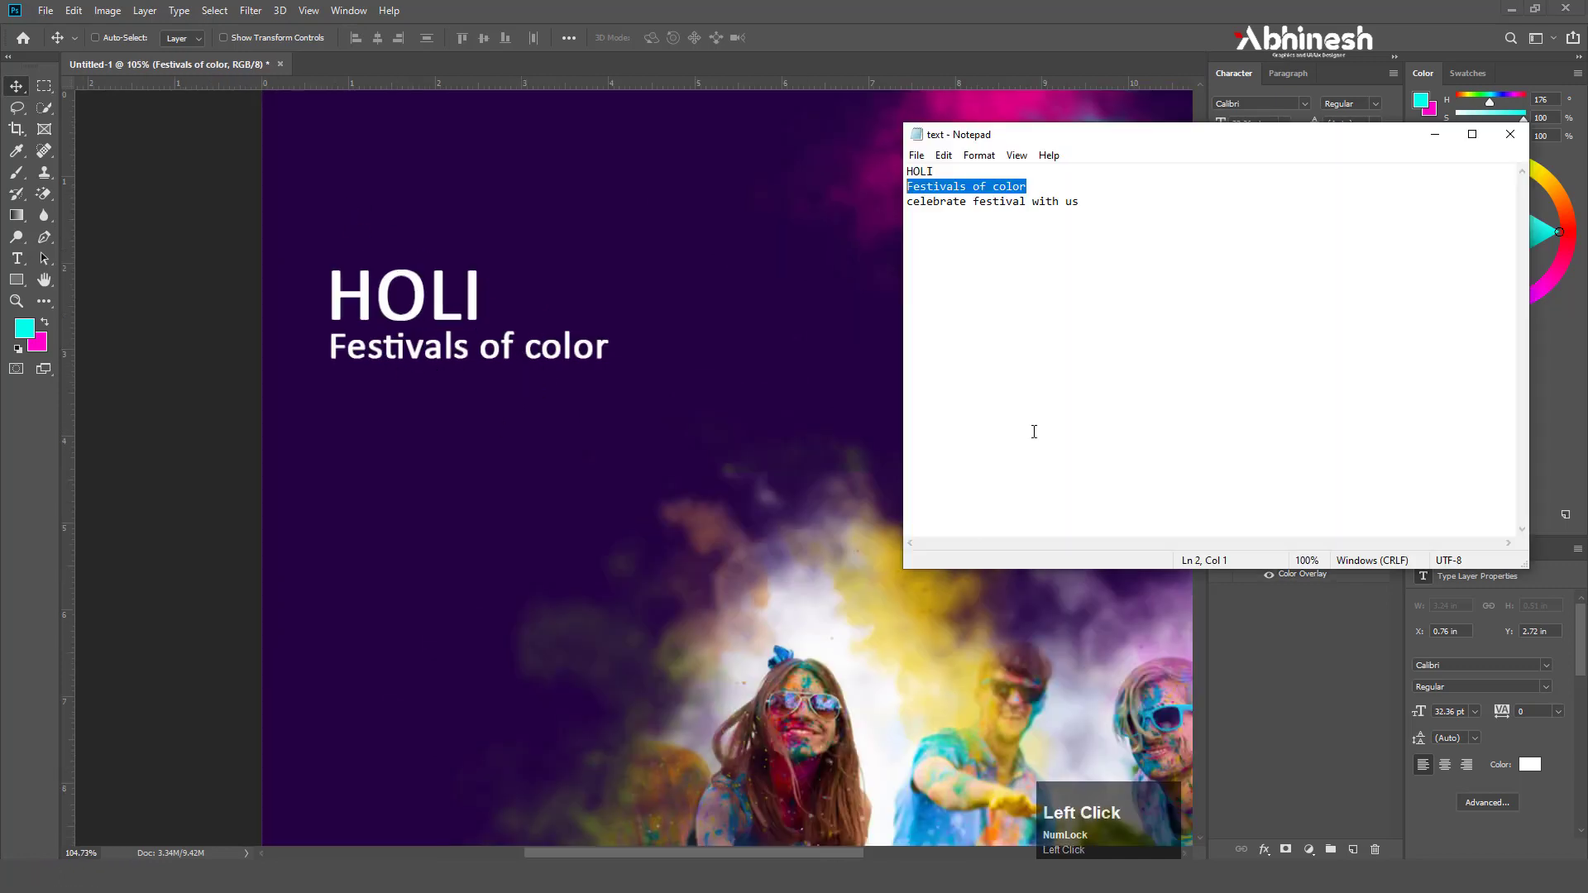
pyautogui.rightClick(915, 201)
pyautogui.click(950, 255)
pyautogui.click(572, 71)
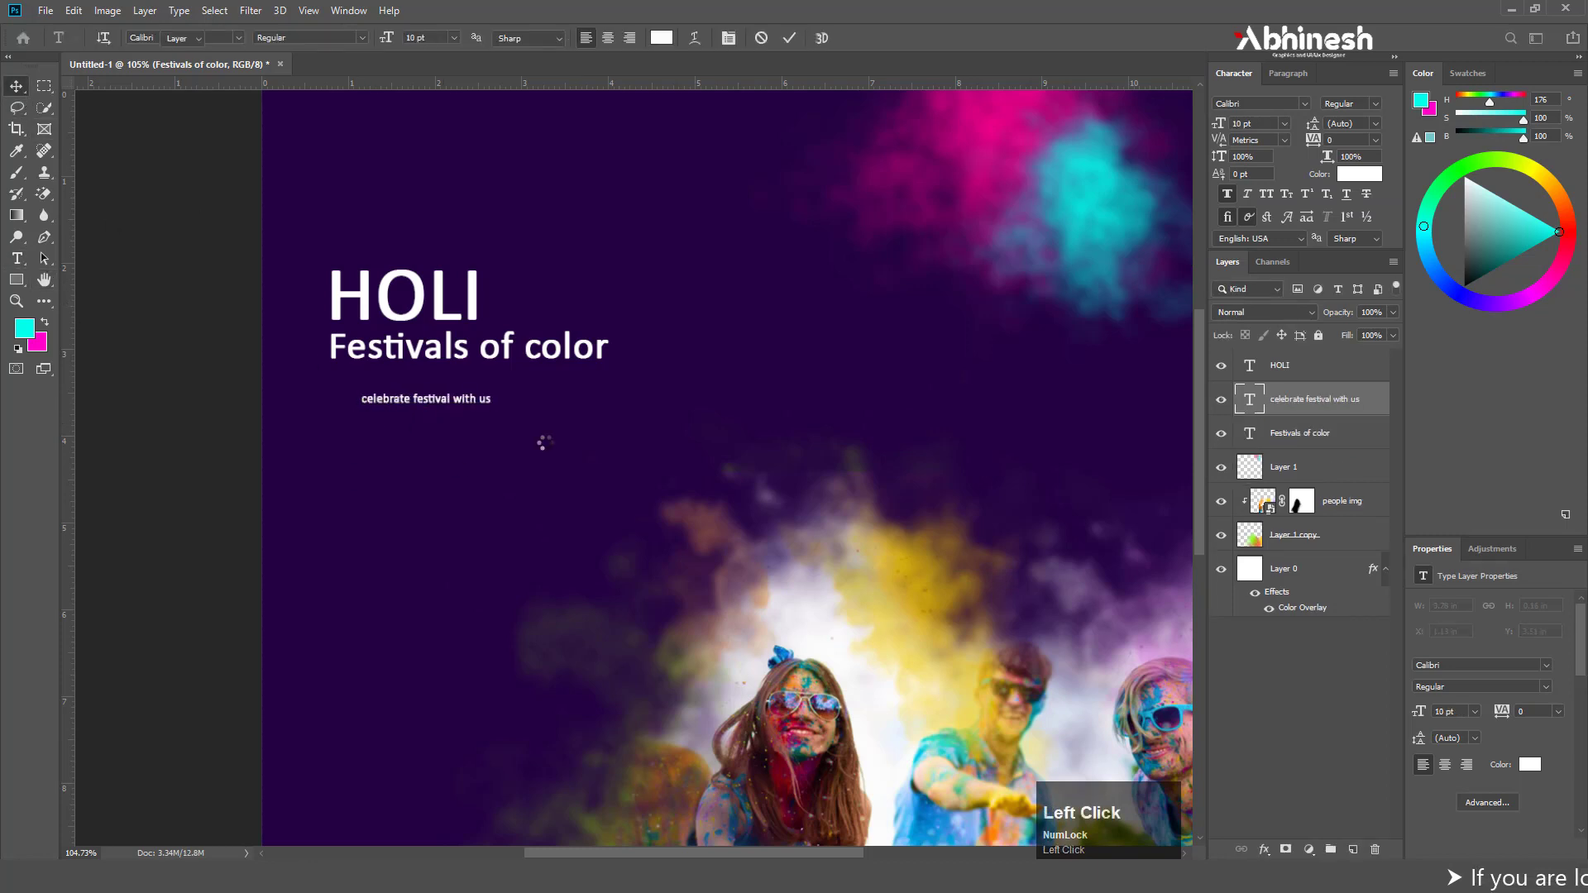
# Move "celebrate festival with us" directly under the subtitle and scale it up to about 14 pt
pyautogui.moveTo(454, 410); pyautogui.dragTo(519, 407)
pyautogui.hotkey('ctrl', 't')
pyautogui.press('Return')
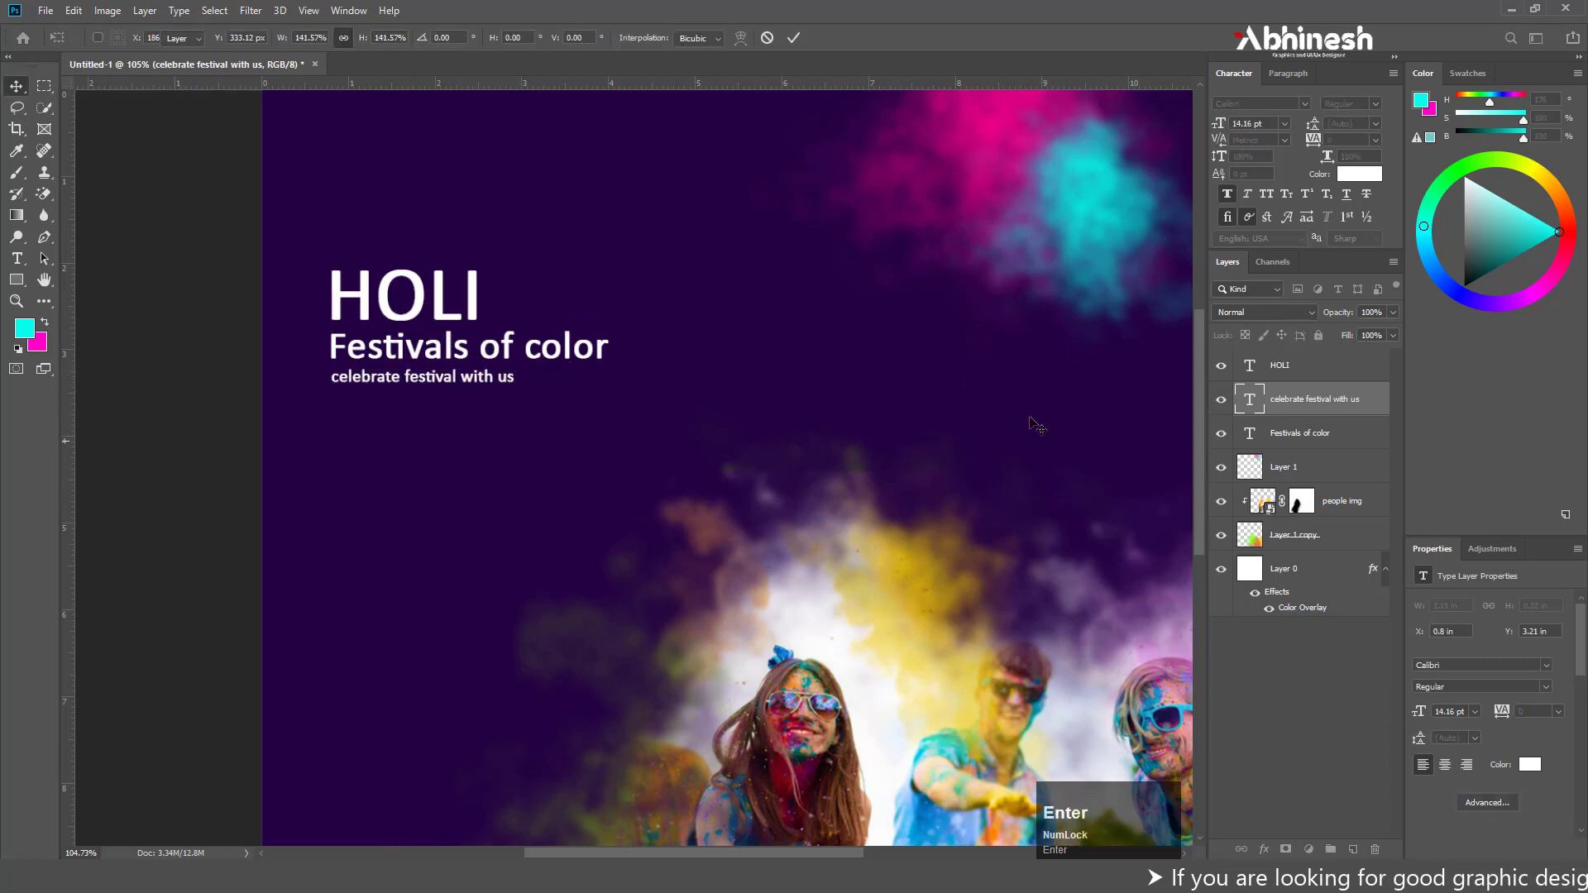
# Capitalize the first letter of the tagline so it reads "Celebrate festival with us"
pyautogui.keyDown('alt'); pyautogui.scroll(2, 369, 389); pyautogui.keyUp('alt')
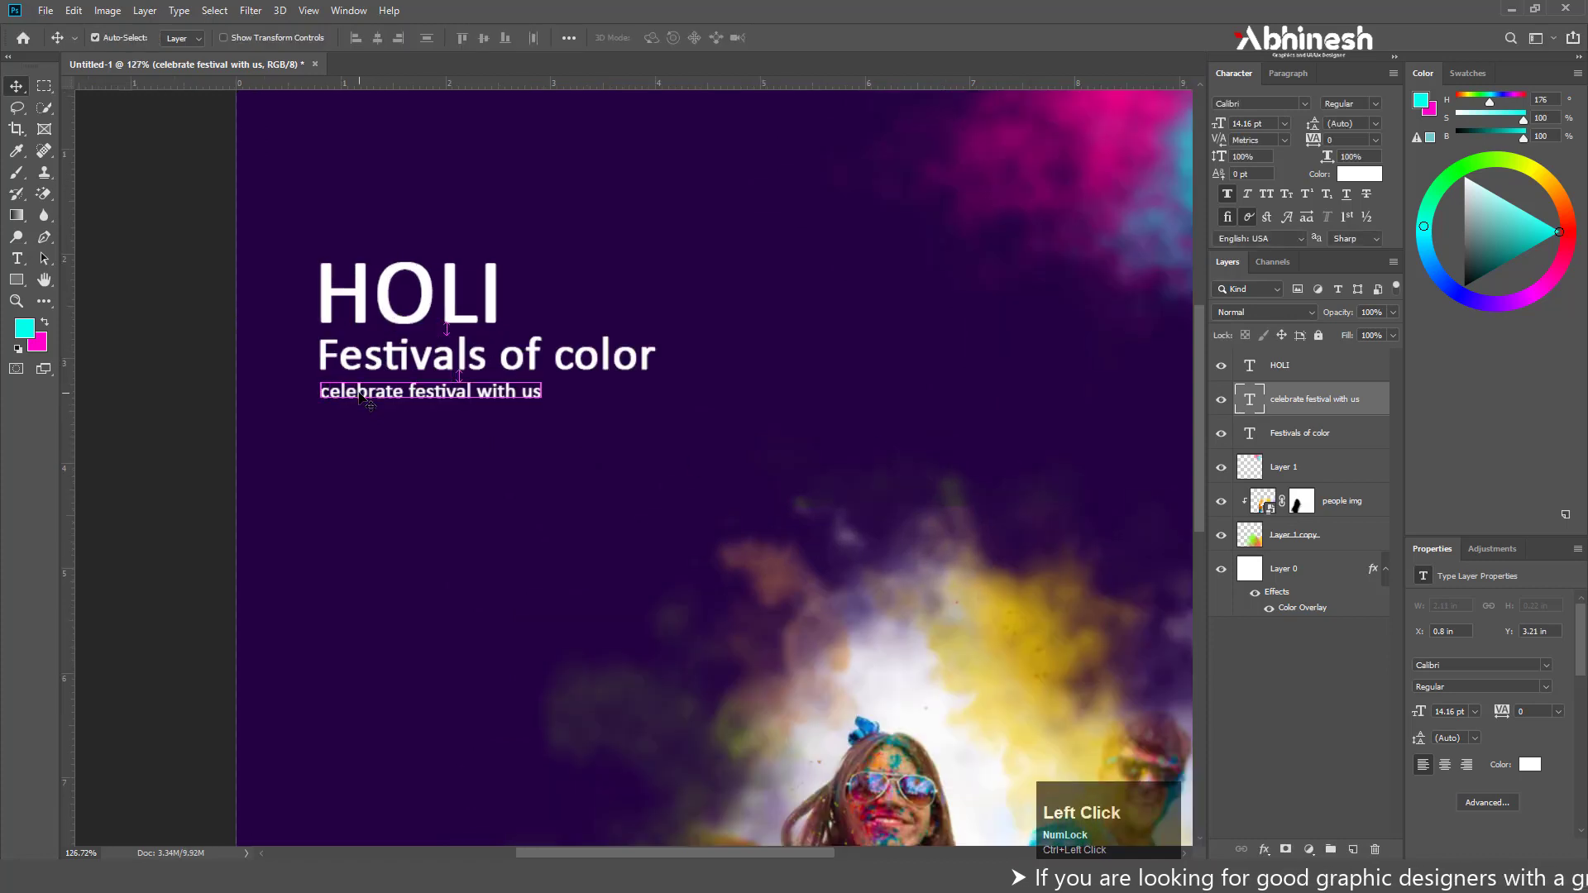
pyautogui.click(327, 389)
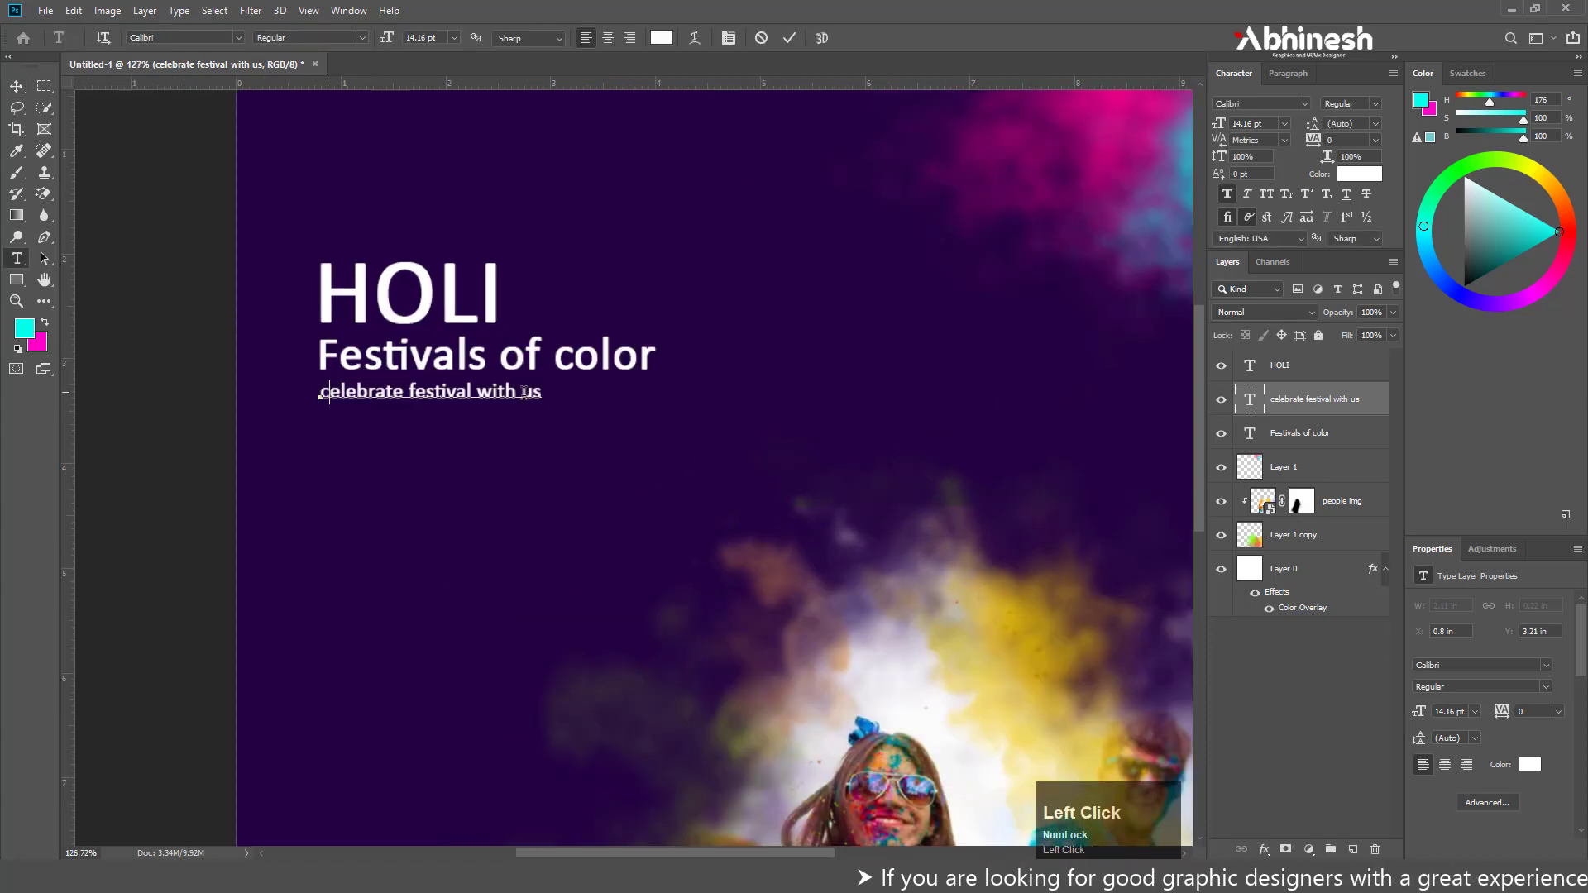
pyautogui.write('C')
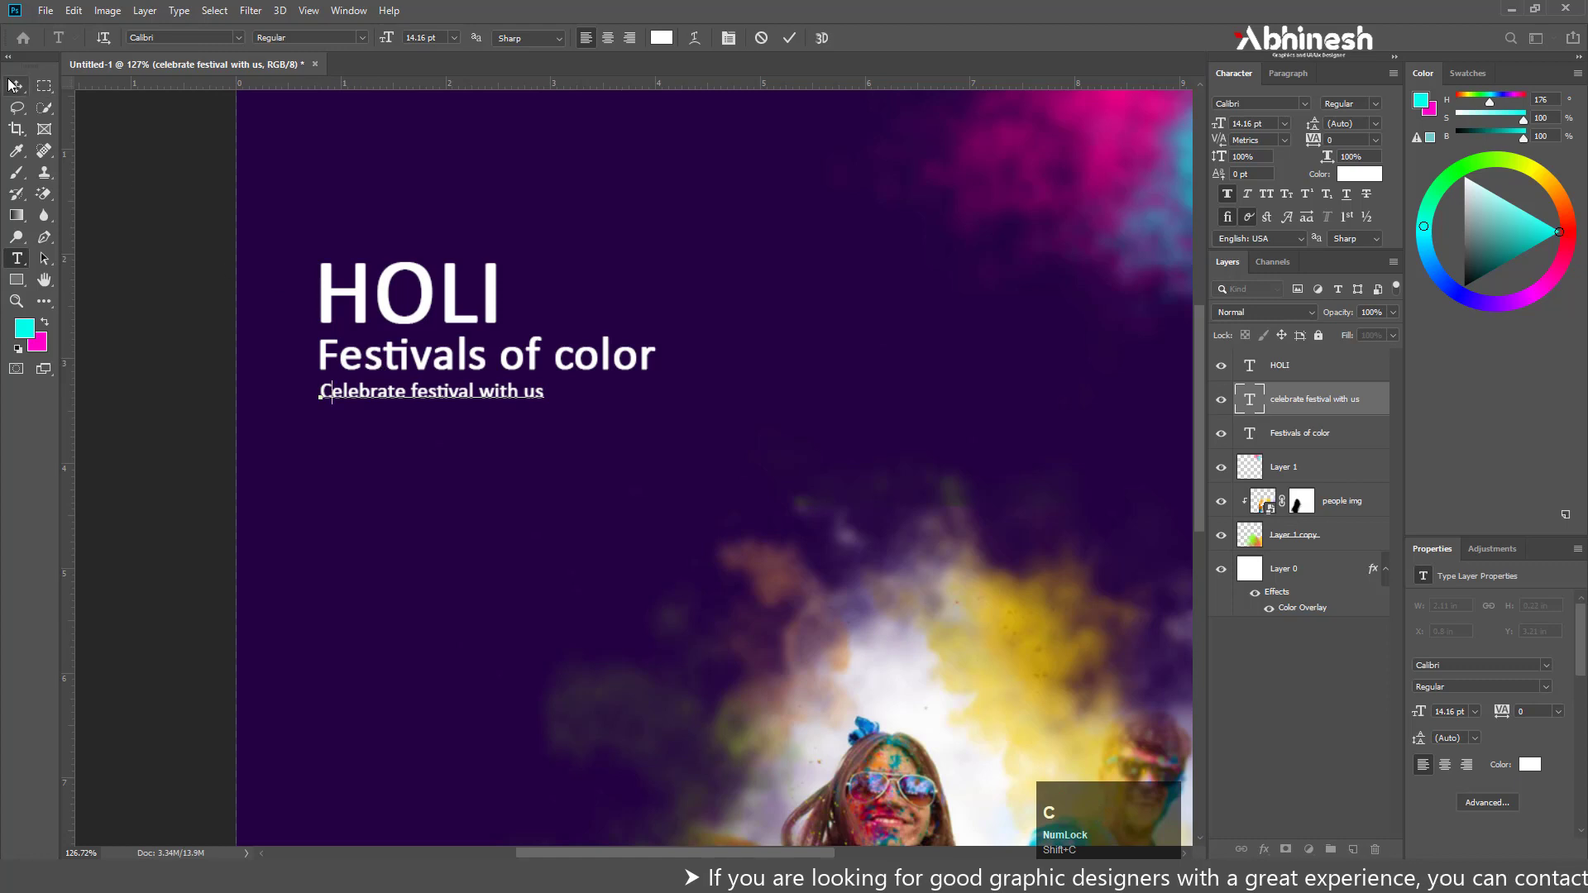
pyautogui.click(78, 326)
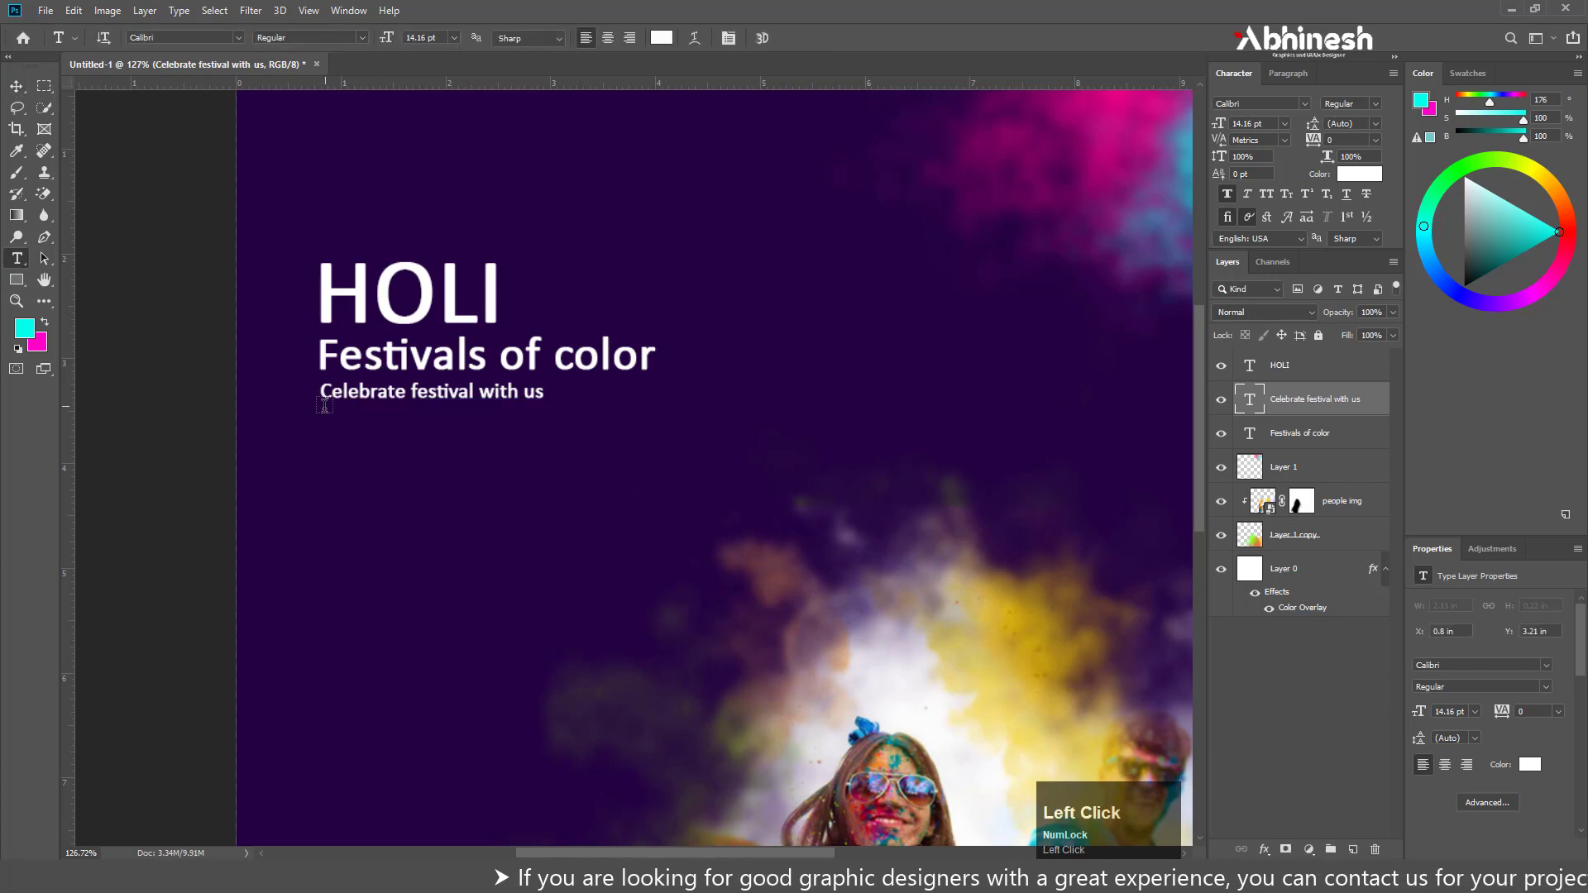
# Add a Lorem ipsum paragraph text box about 3.27 in wide and 0.83 in tall beneath the tagline, with the text size set to 9 pt
pyautogui.moveTo(321, 413); pyautogui.dragTo(655, 498)
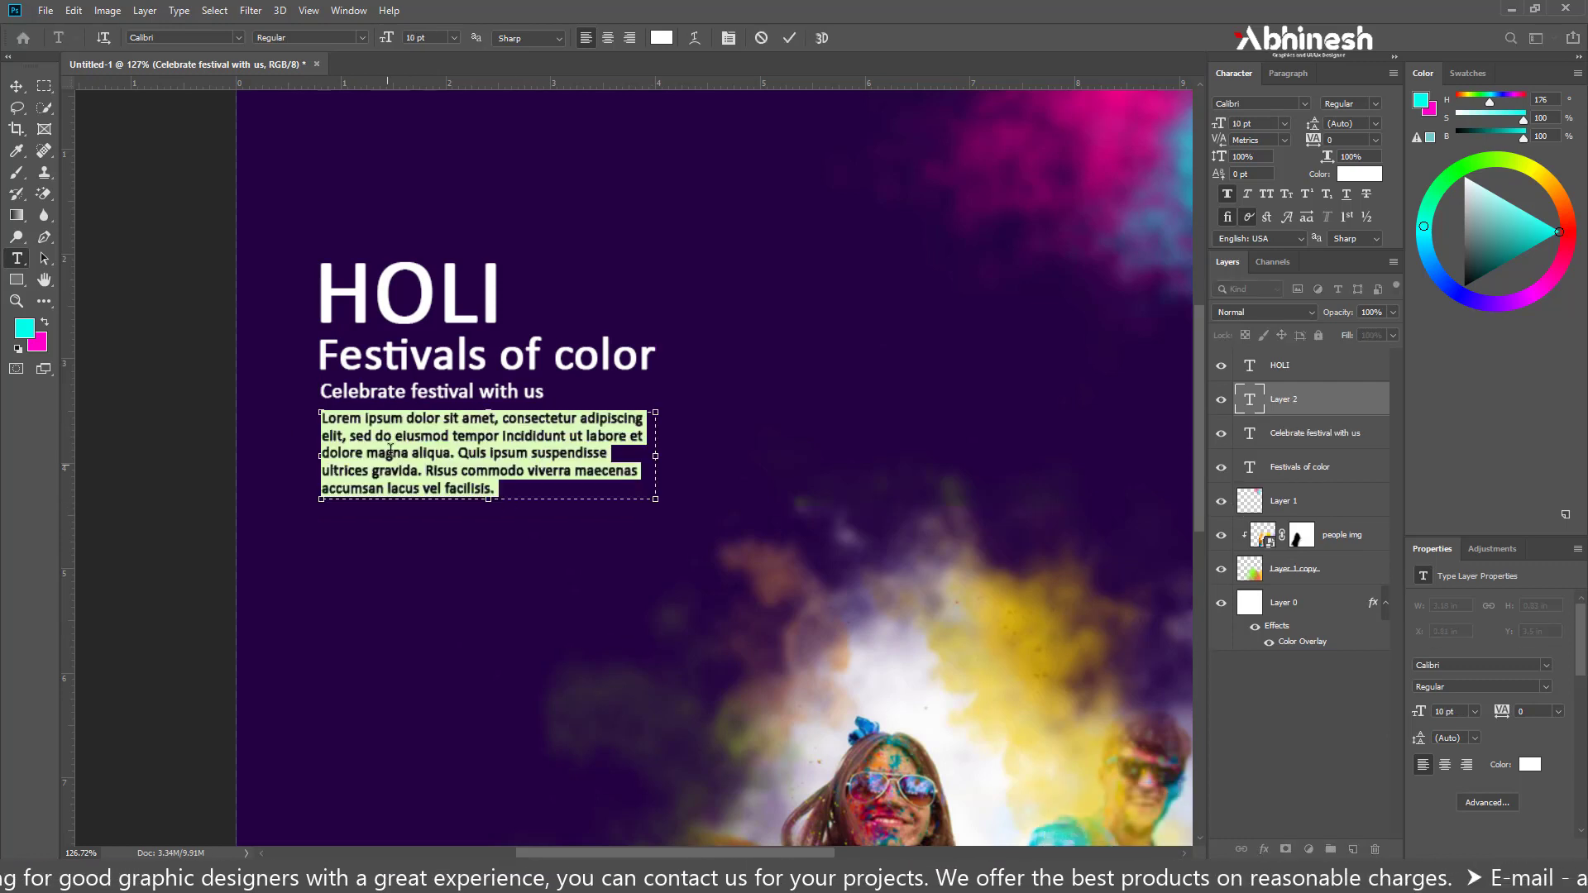
pyautogui.click(1257, 124)
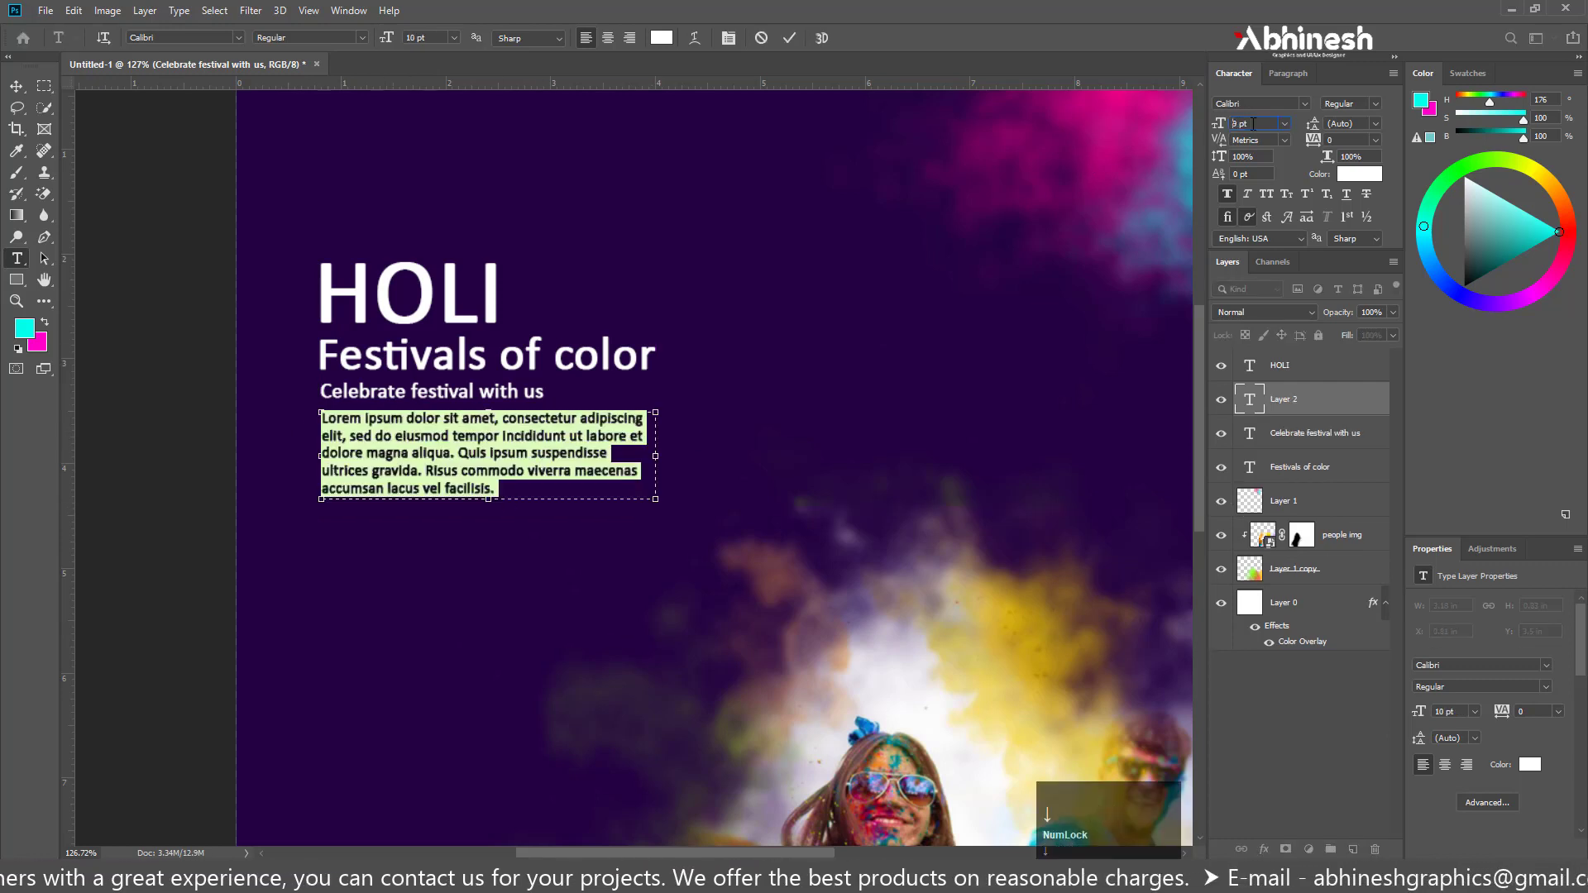
pyautogui.press('Down')
pyautogui.moveTo(655, 456); pyautogui.dragTo(666, 454)
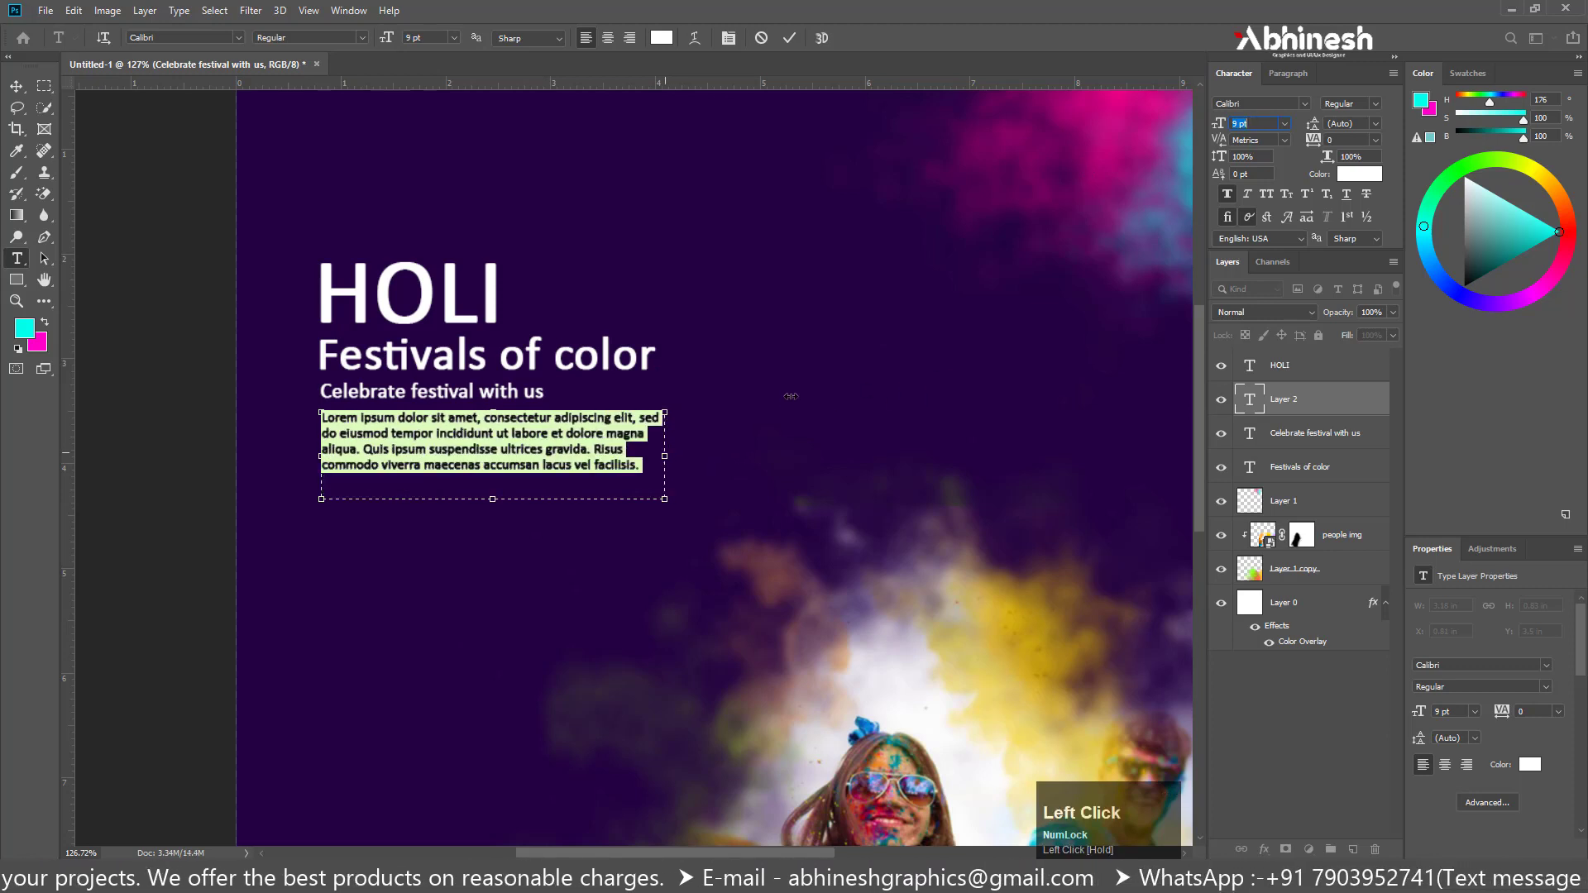
pyautogui.click(120, 170)
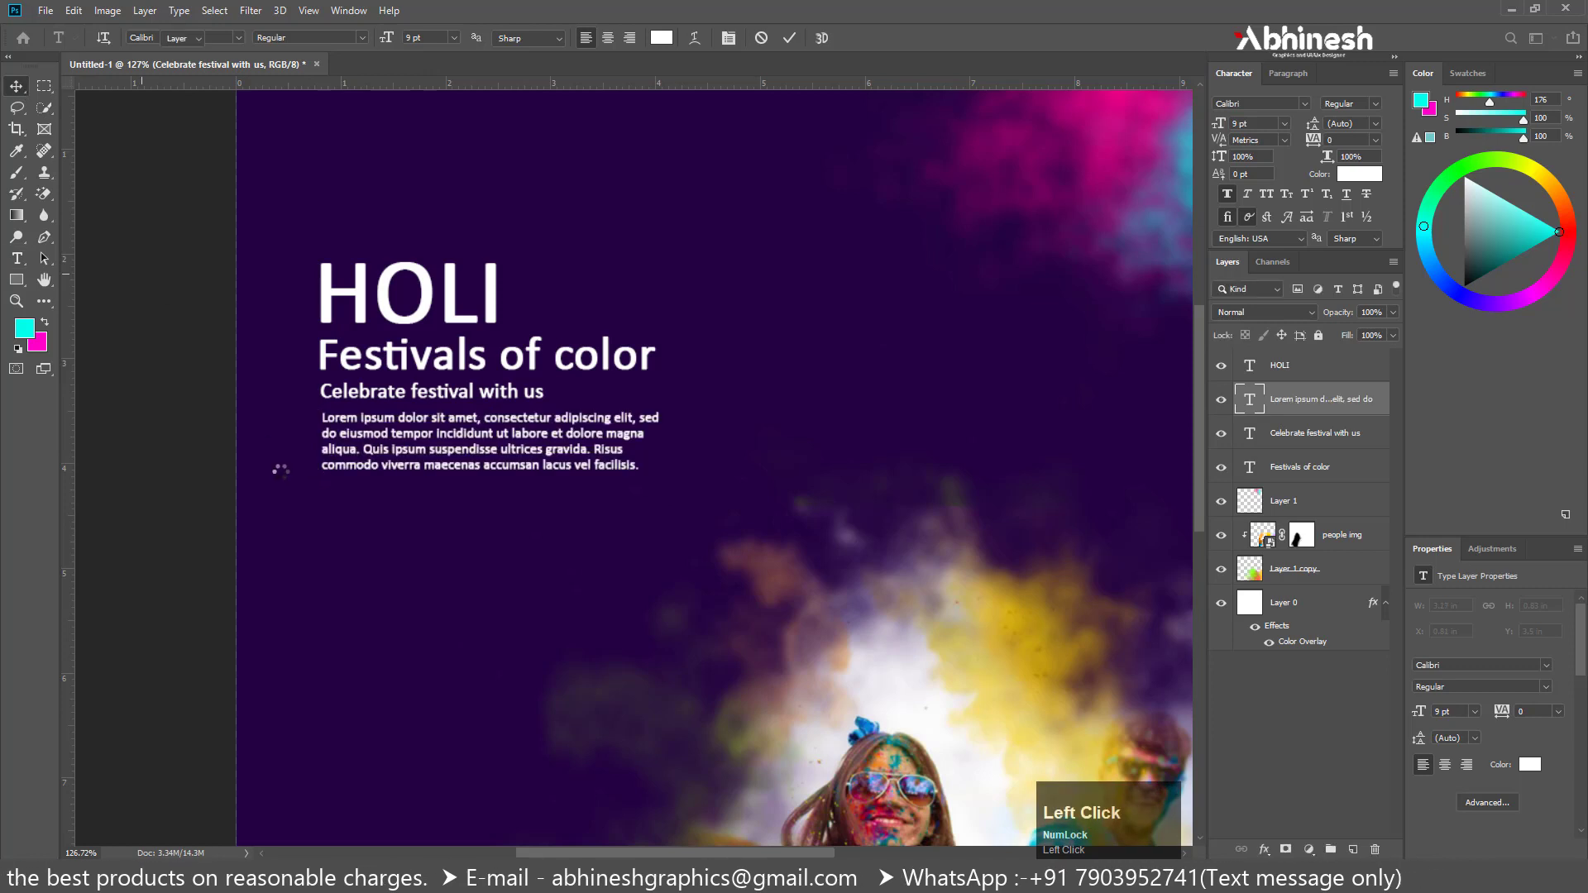
pyautogui.press('v')
# Set the HOLI title's font to Bahnschrift in the Bold style
pyautogui.keyDown('alt'); pyautogui.scroll(-2, 436, 295); pyautogui.keyUp('alt')
pyautogui.keyDown('alt'); pyautogui.scroll(2, 436, 295); pyautogui.keyUp('alt')
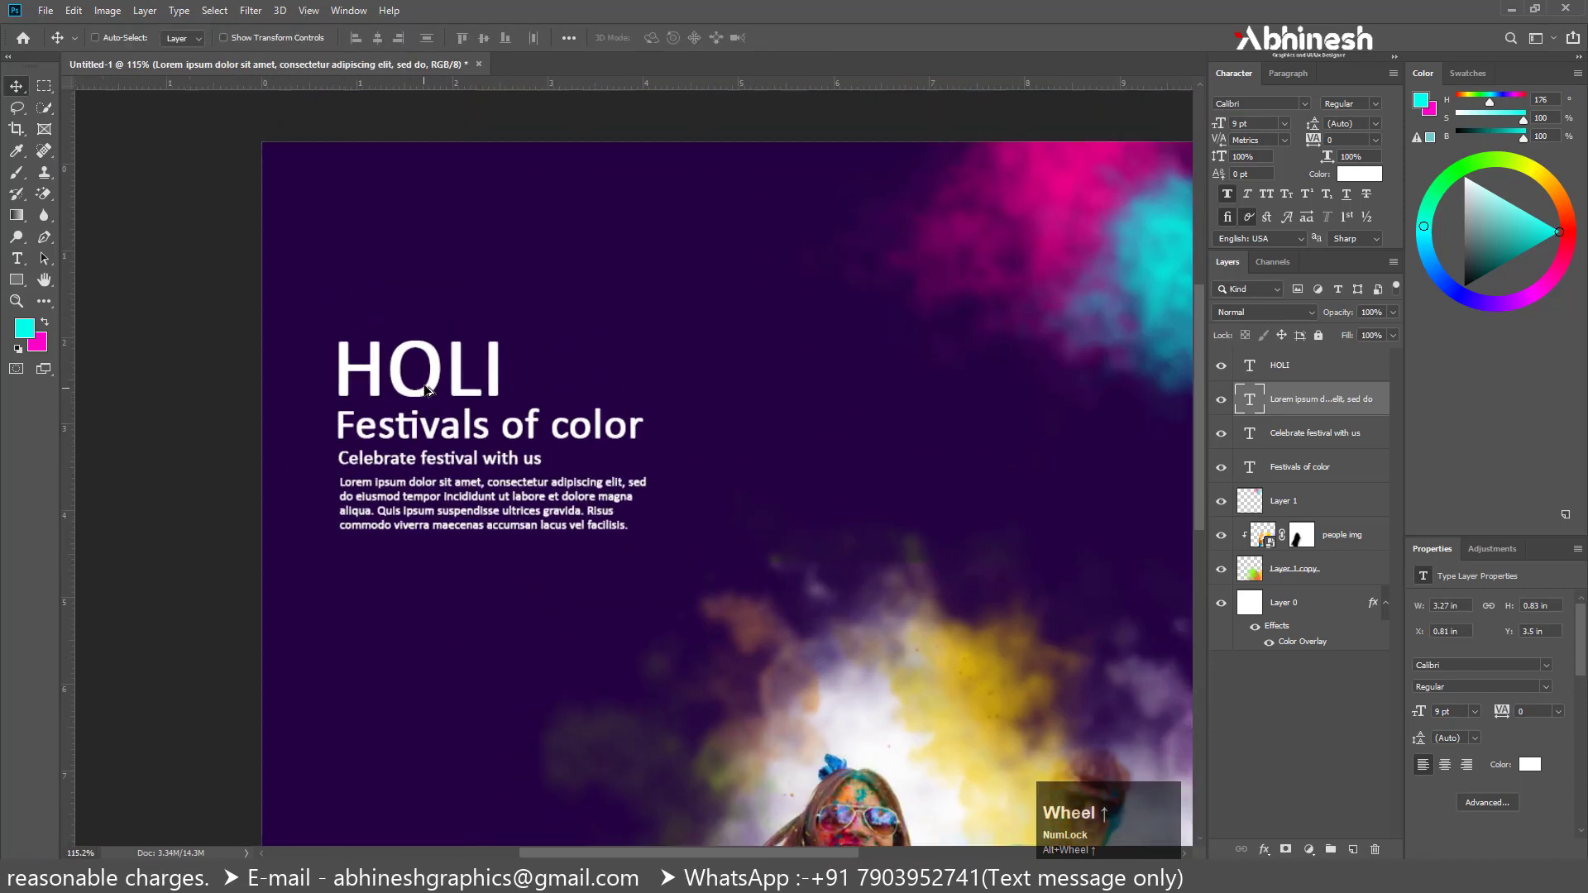
pyautogui.keyDown('ctrl'); pyautogui.click(426, 364); pyautogui.keyUp('ctrl')
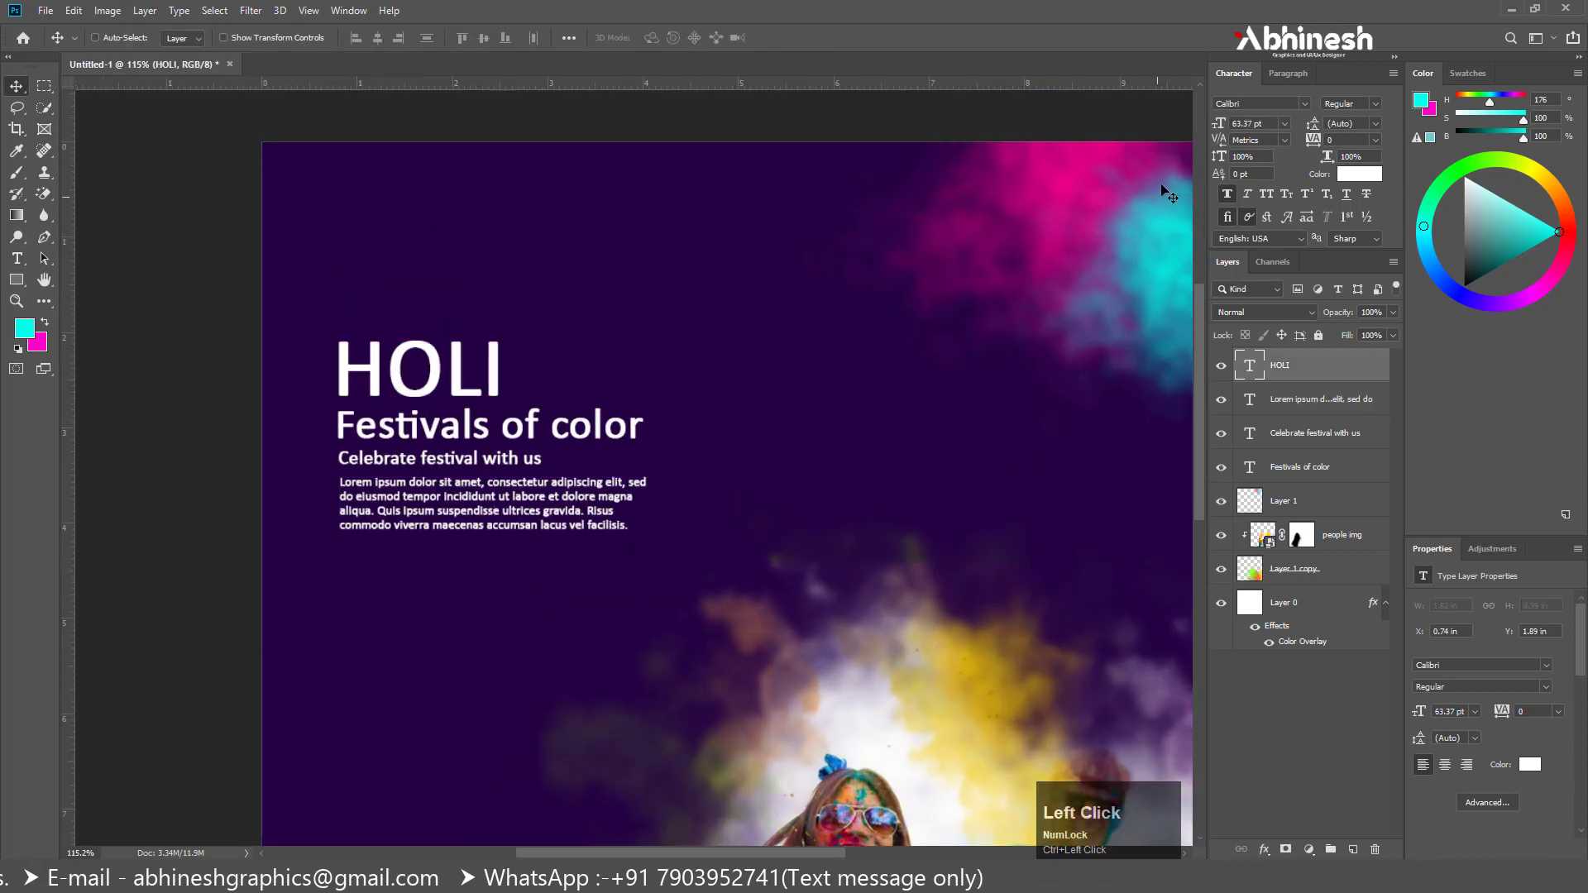
pyautogui.click(1304, 104)
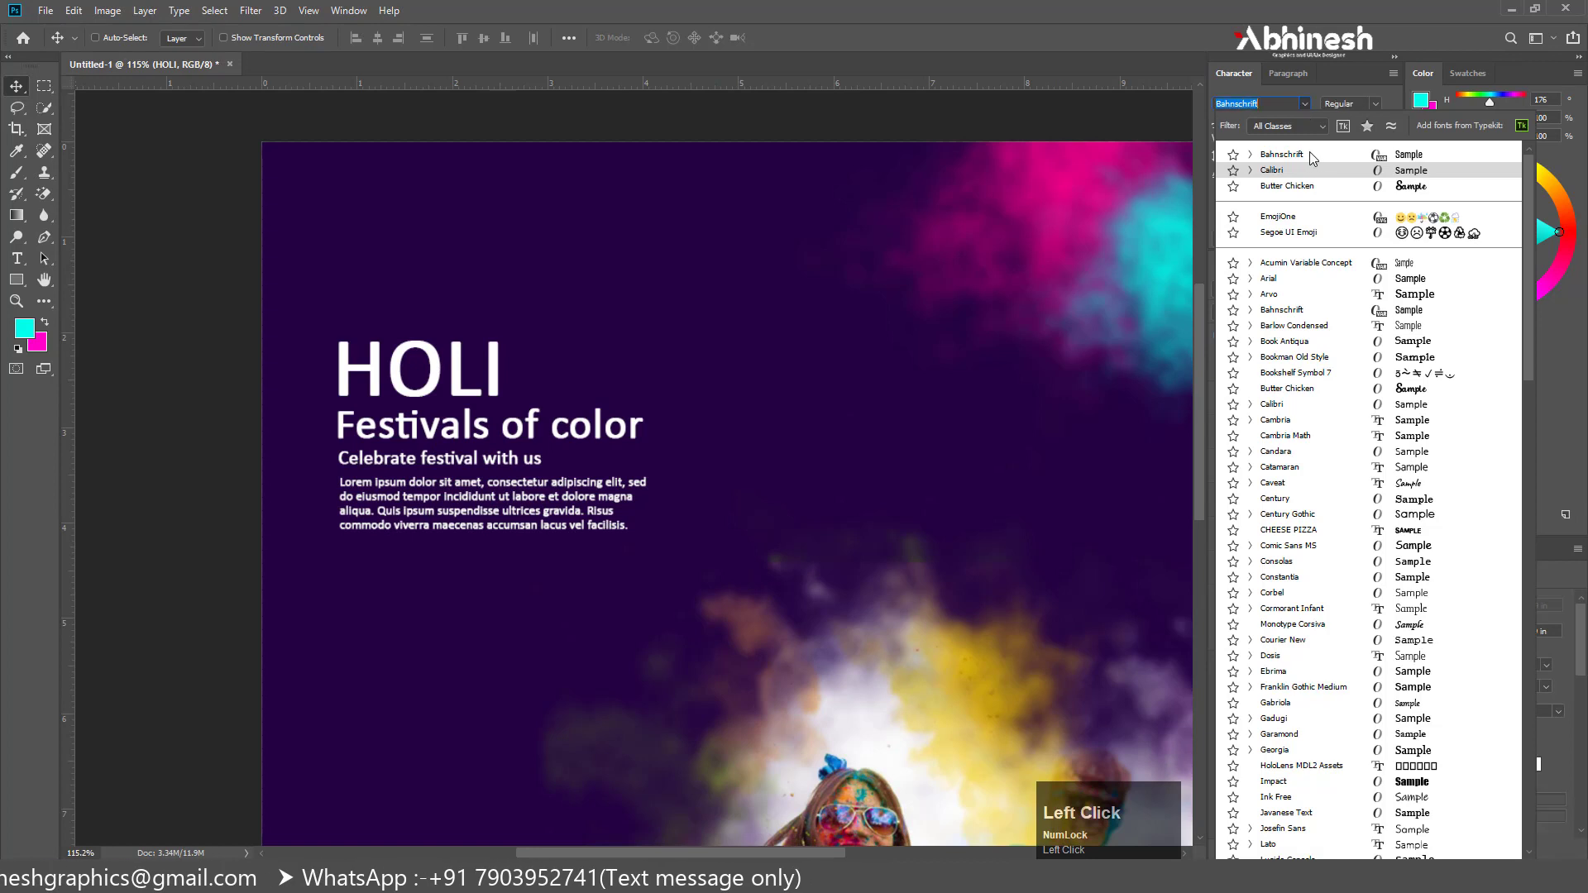
pyautogui.click(1391, 153)
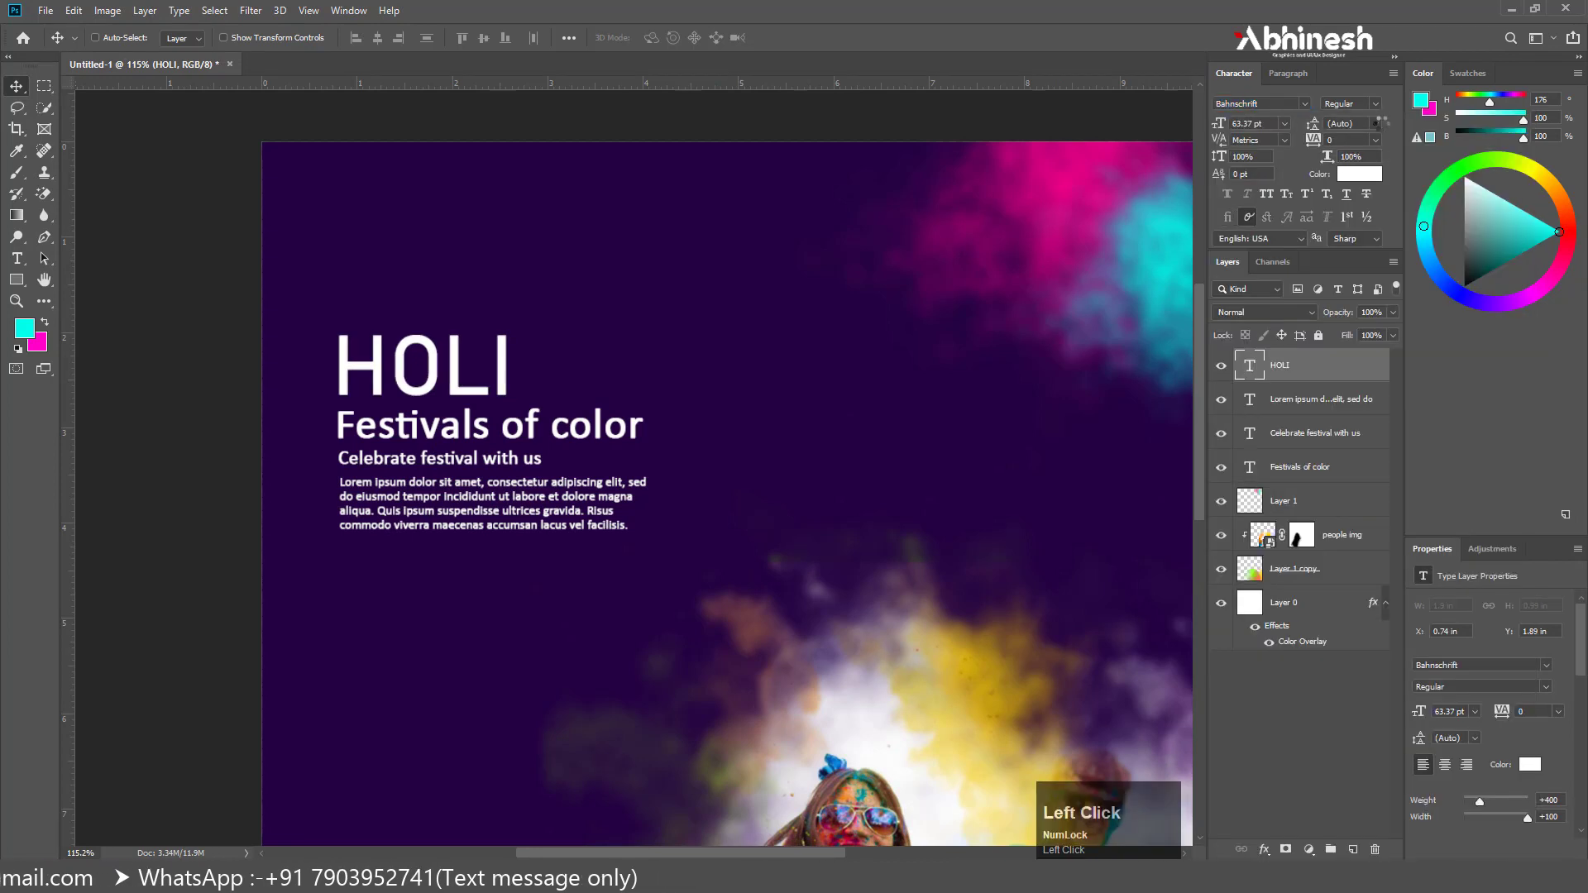
pyautogui.click(1376, 108)
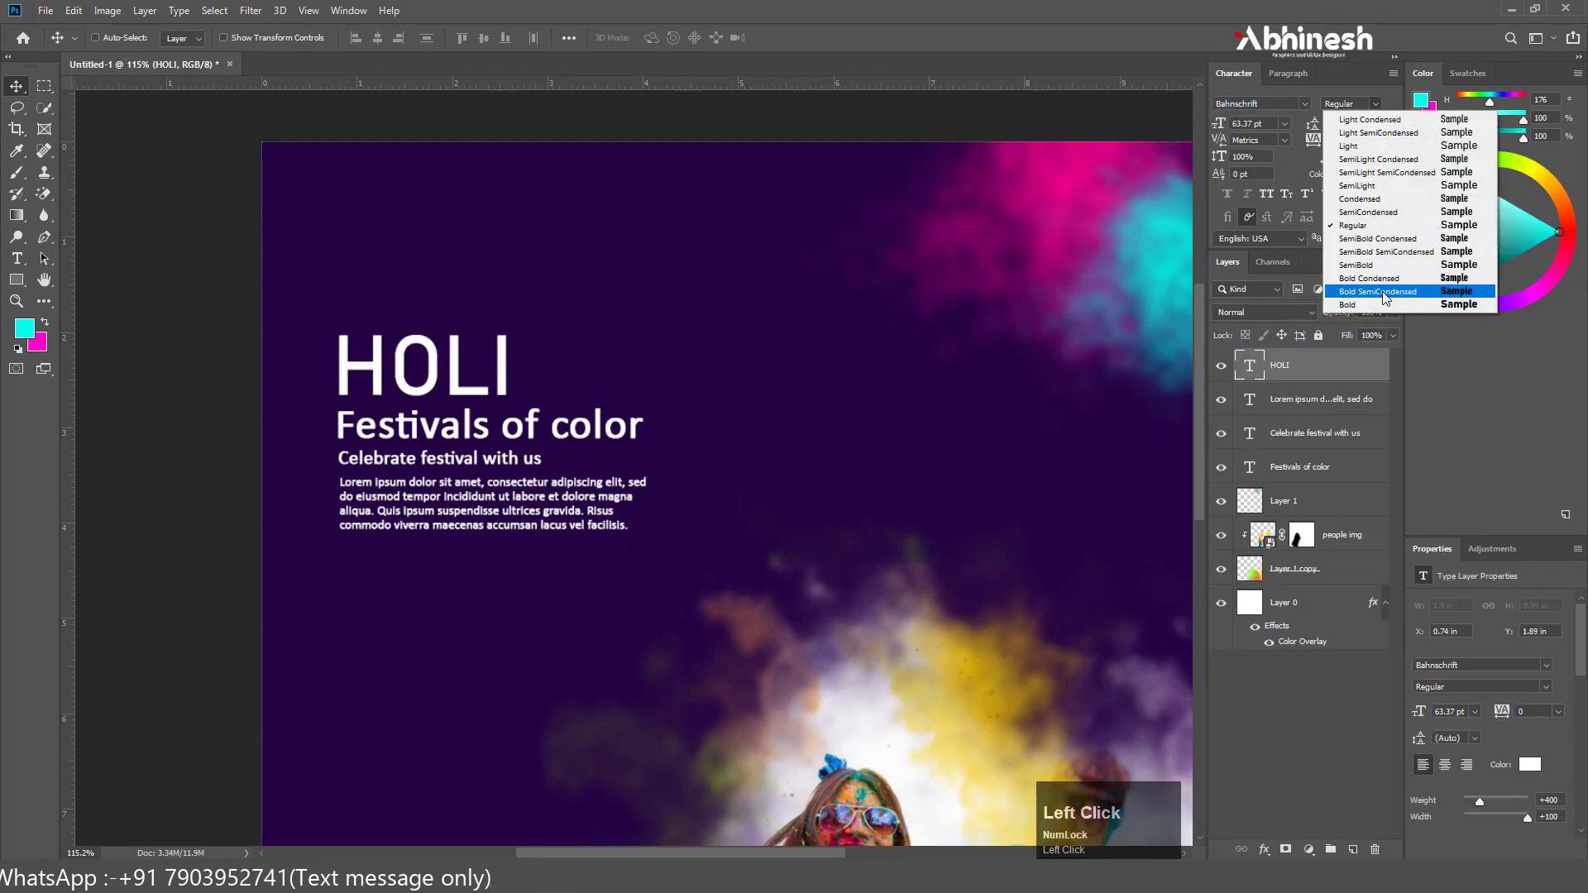
pyautogui.click(1385, 305)
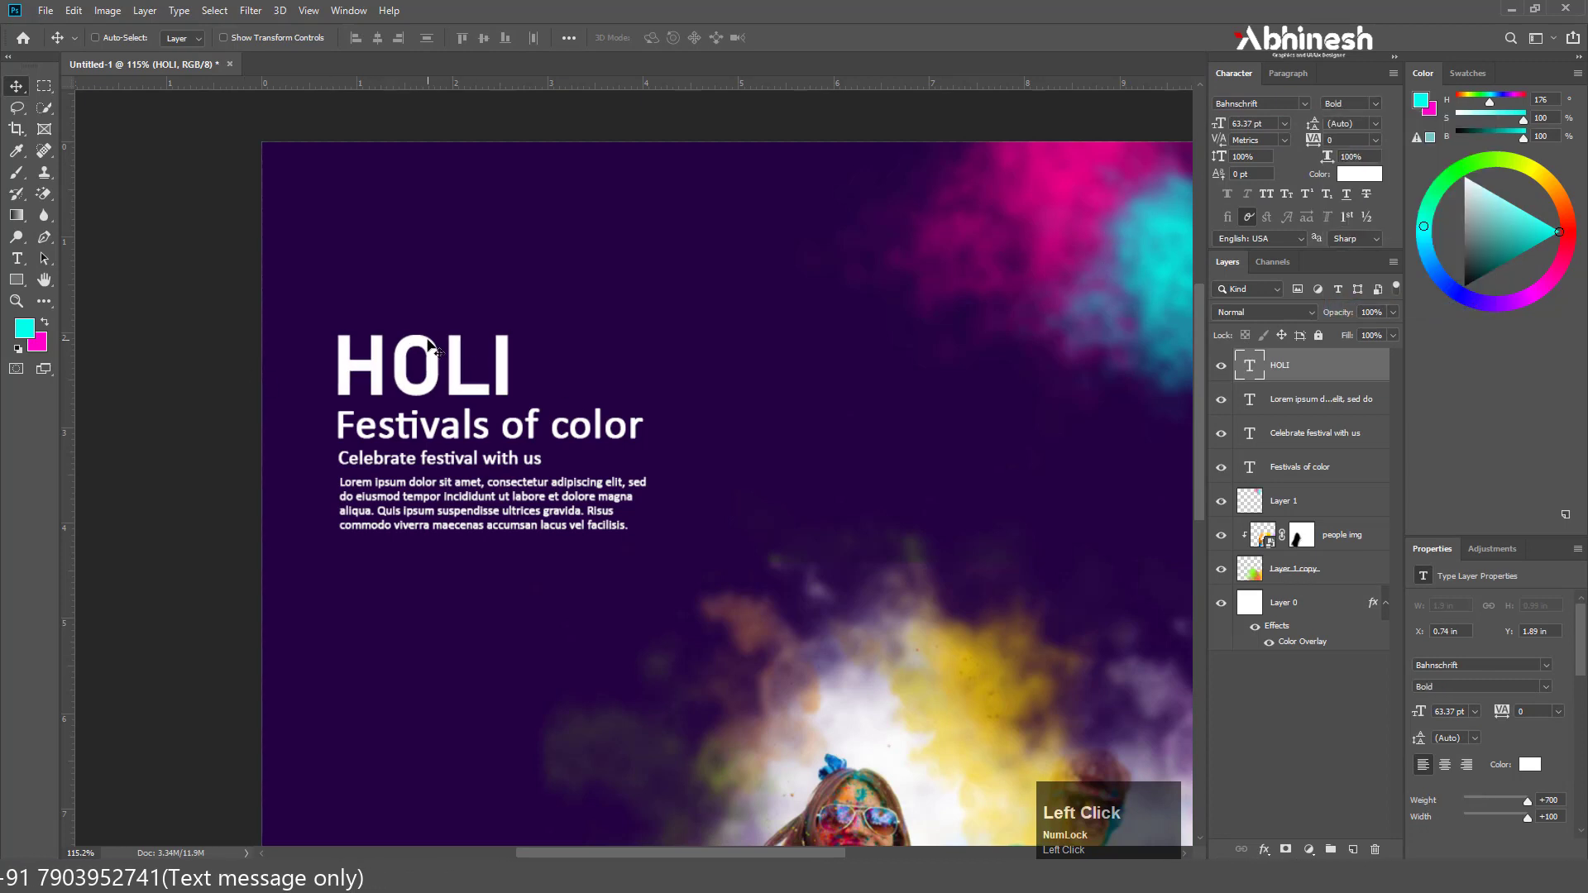
# Set the Lorem ipsum paragraph's font to Bahnschrift
pyautogui.keyDown('ctrl'); pyautogui.click(385, 438); pyautogui.keyUp('ctrl')
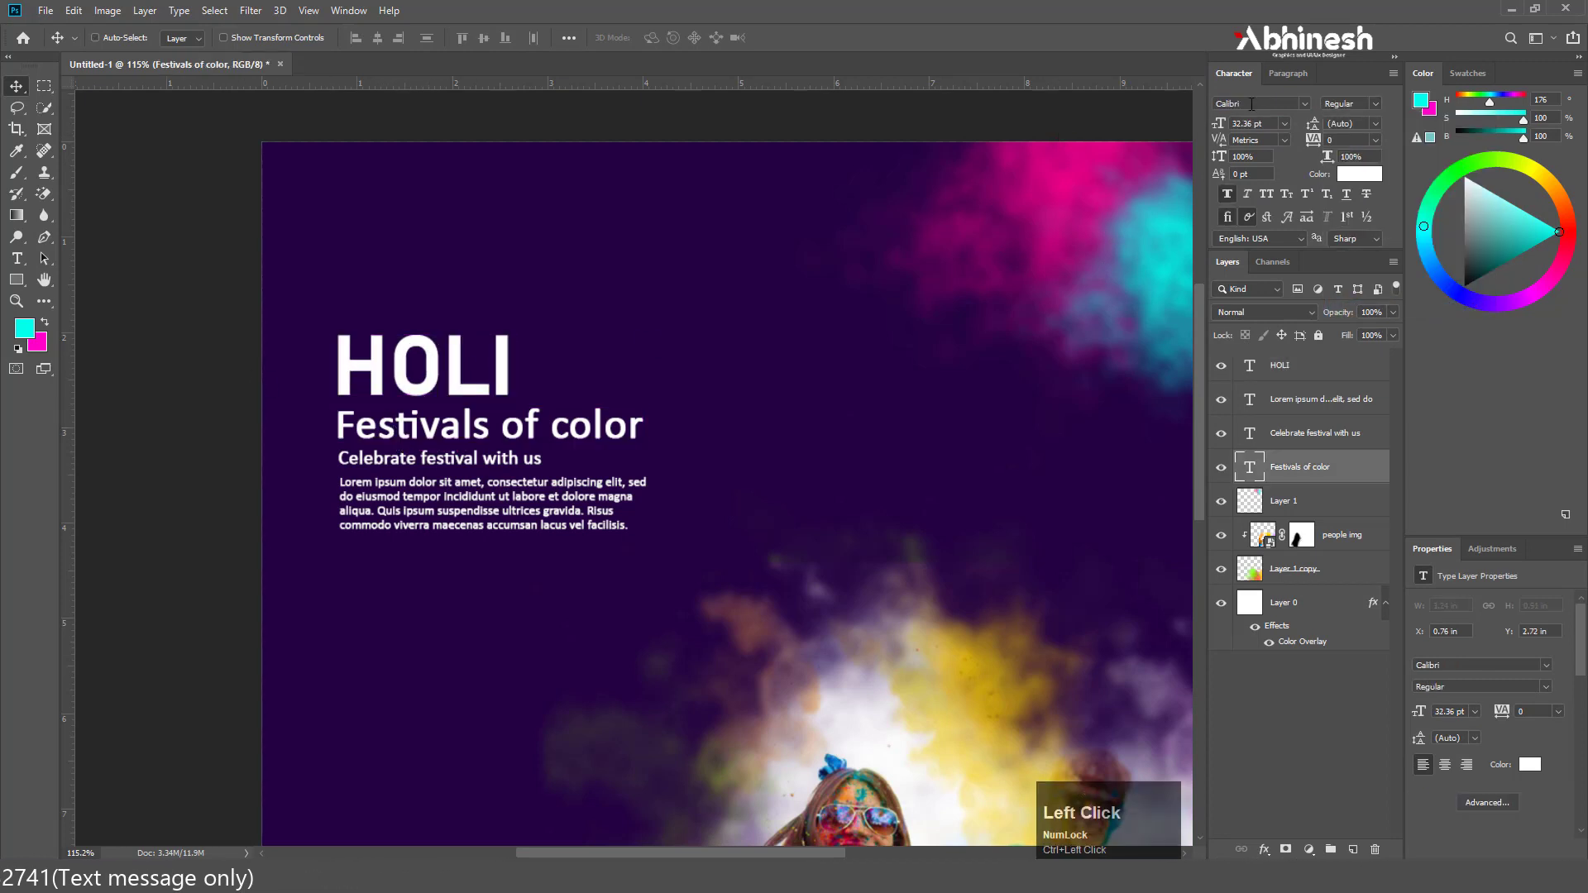
pyautogui.keyDown('ctrl'); pyautogui.click(452, 460); pyautogui.keyUp('ctrl')
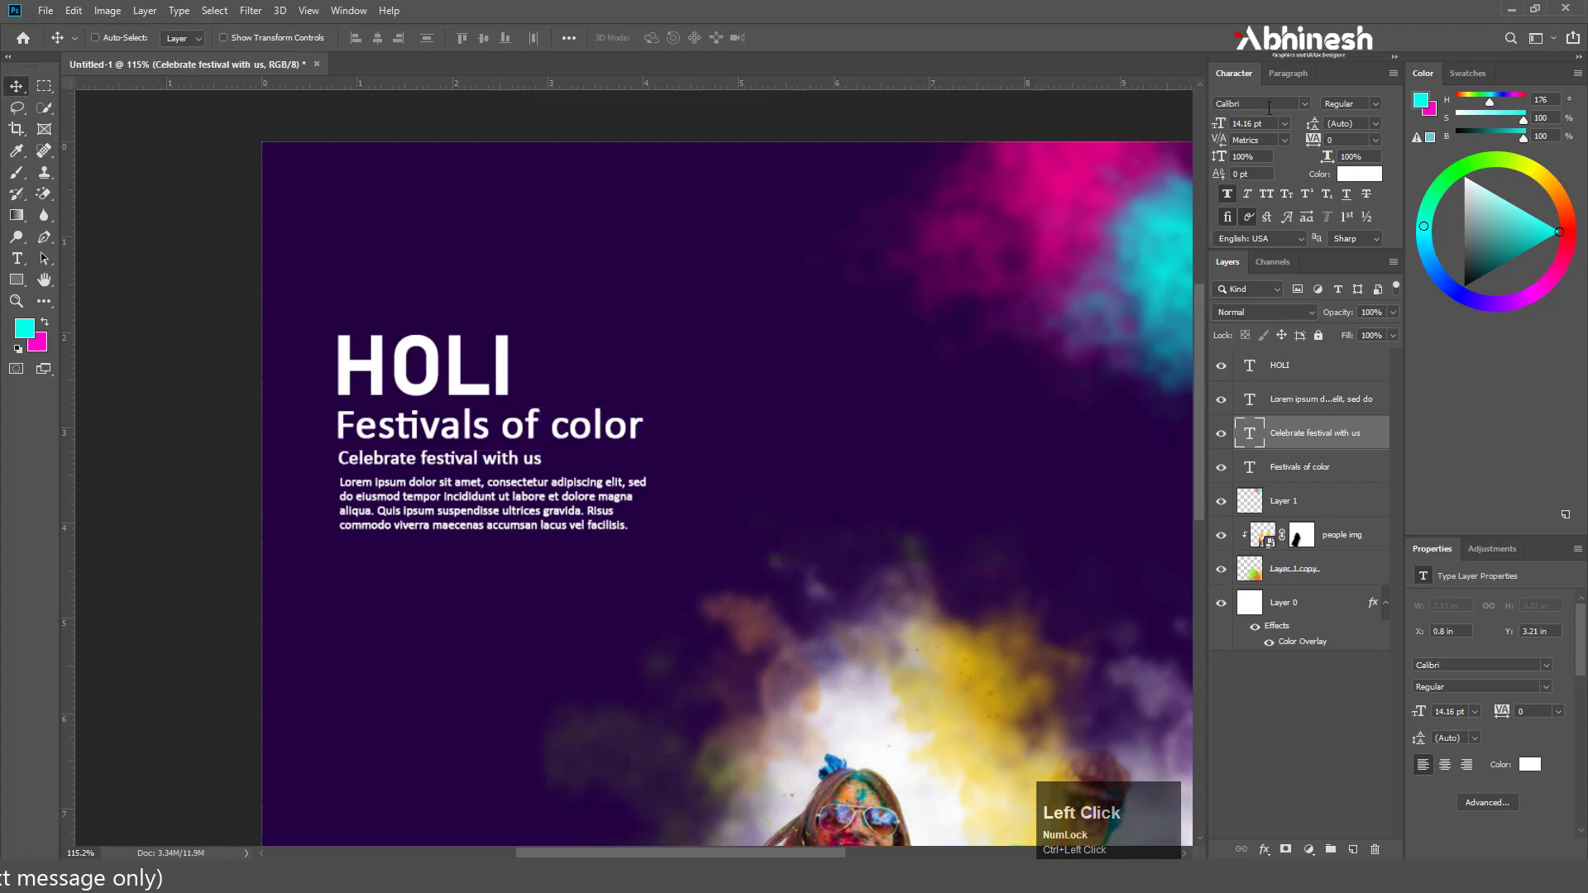
pyautogui.keyDown('ctrl'); pyautogui.click(527, 494); pyautogui.keyUp('ctrl')
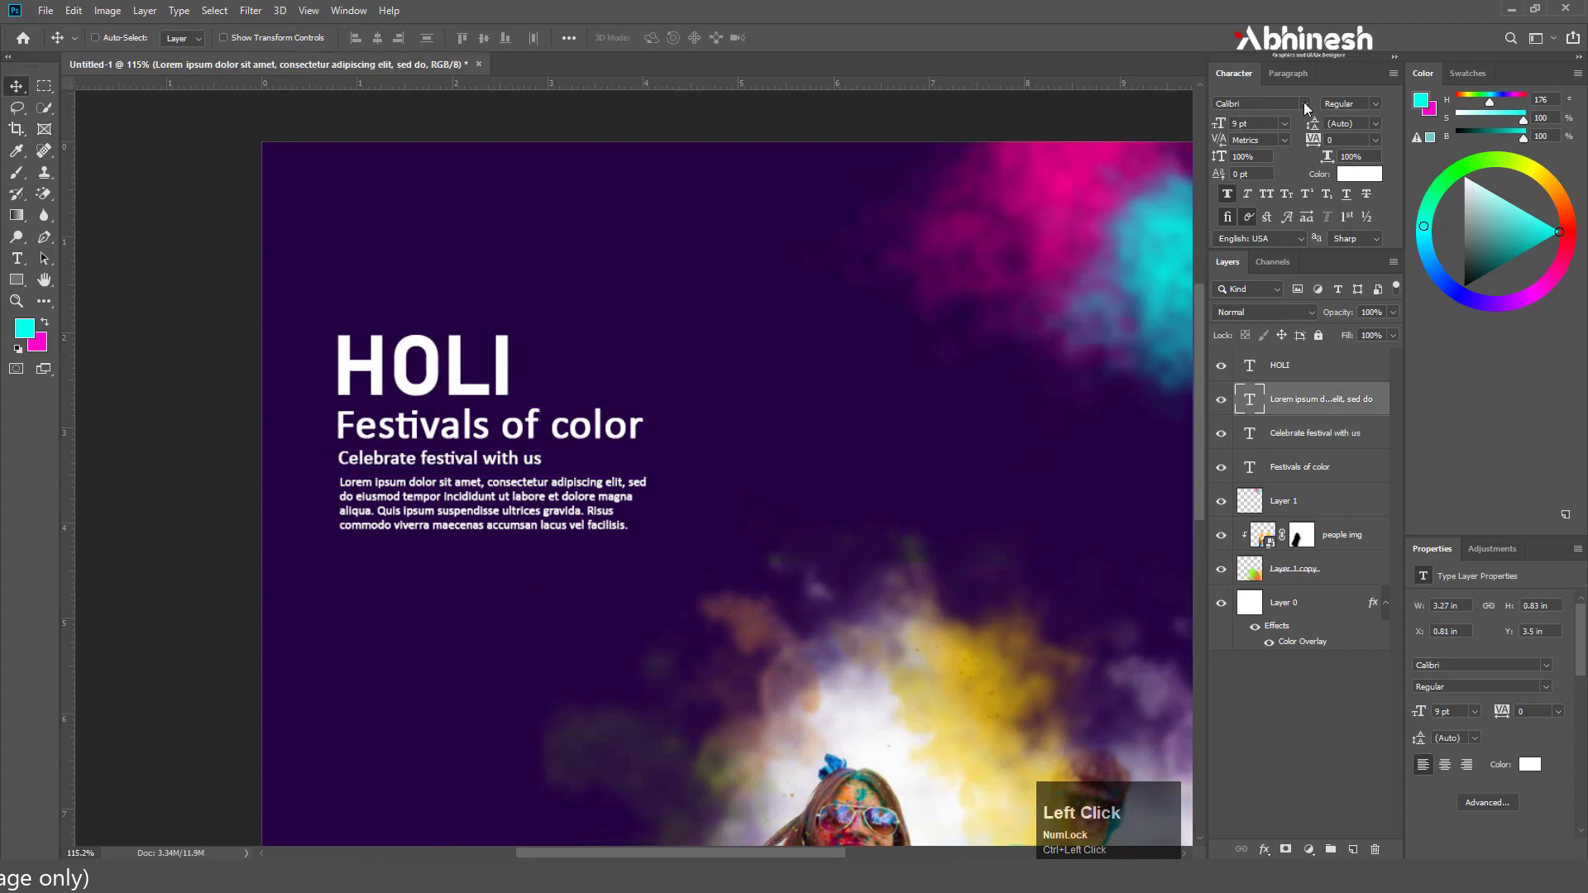
pyautogui.click(1304, 104)
pyautogui.click(1419, 153)
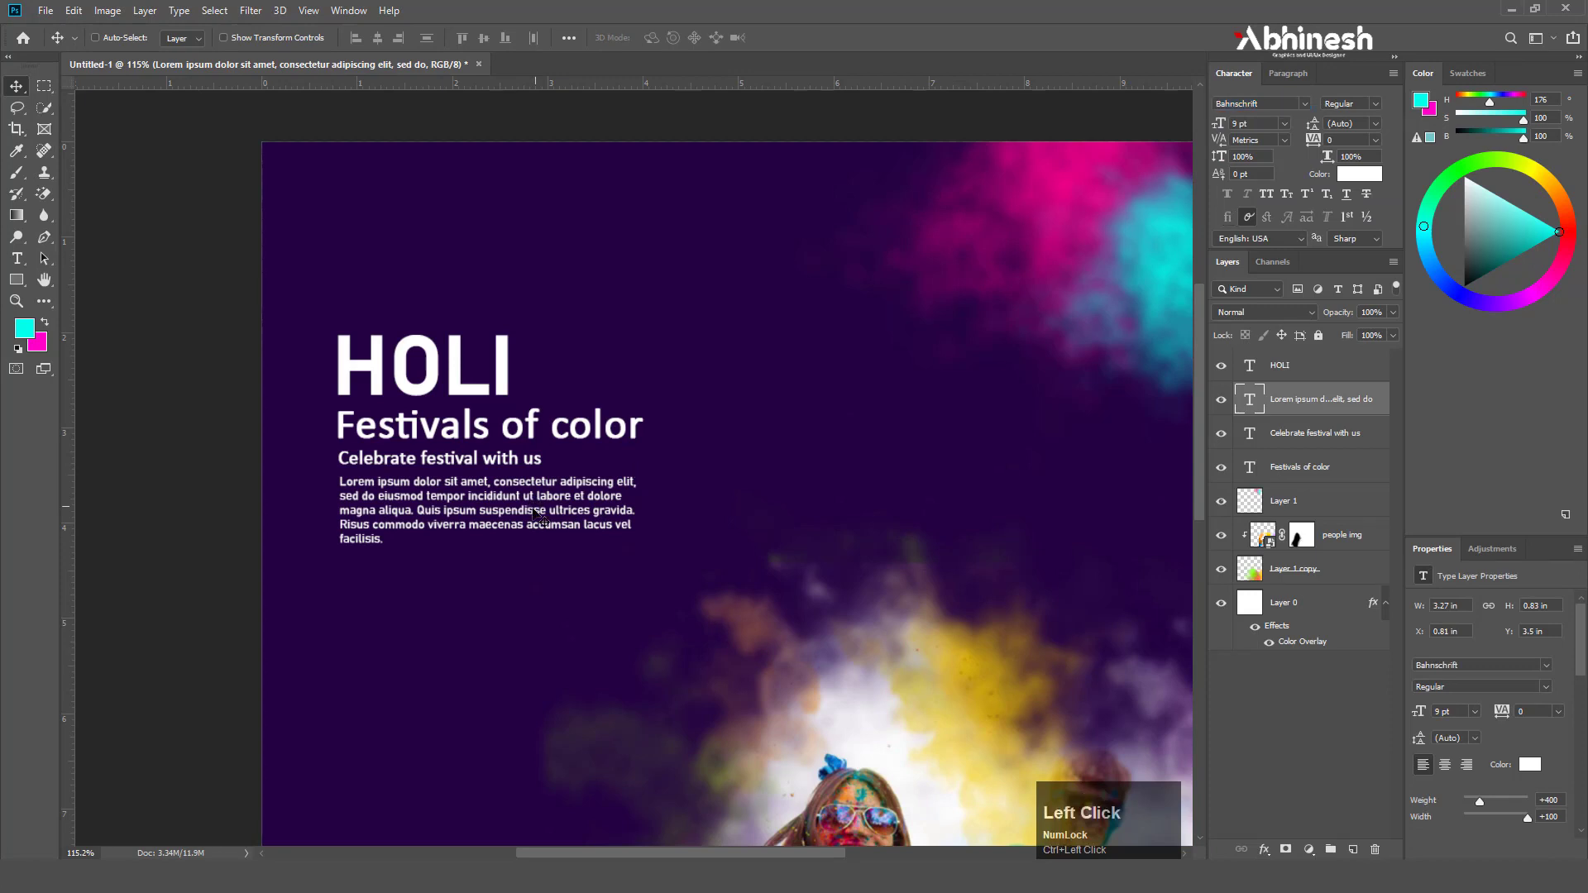
# Select the four text layers from HOLI to "Festivals of color", align their left edges and distribute them vertically
pyautogui.click(1295, 364)
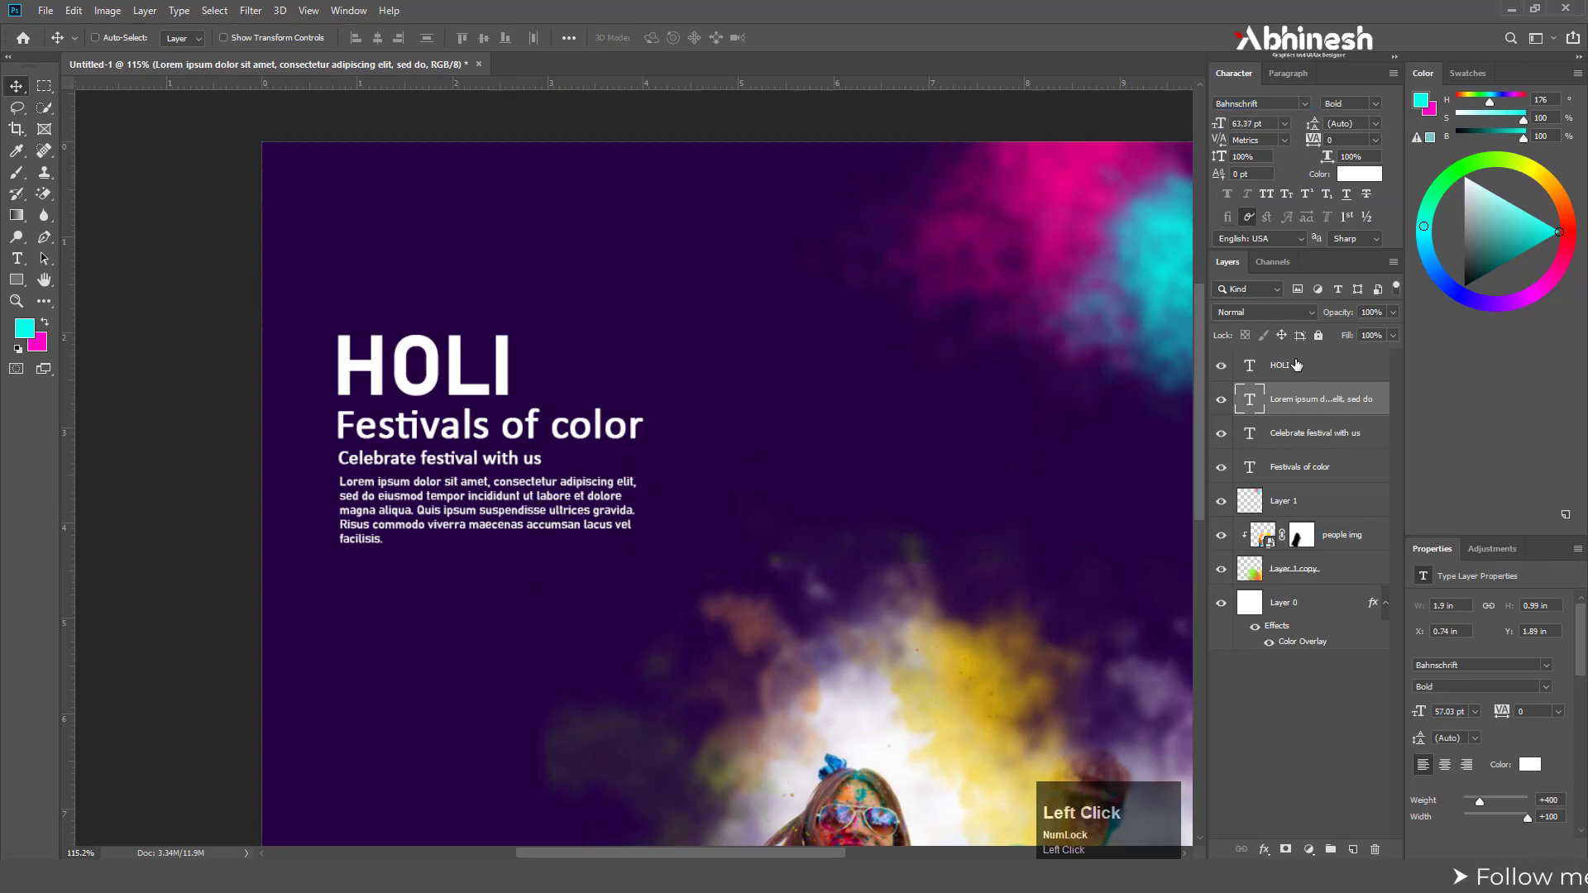
pyautogui.keyDown('shift'); pyautogui.click(1305, 460); pyautogui.keyUp('shift')
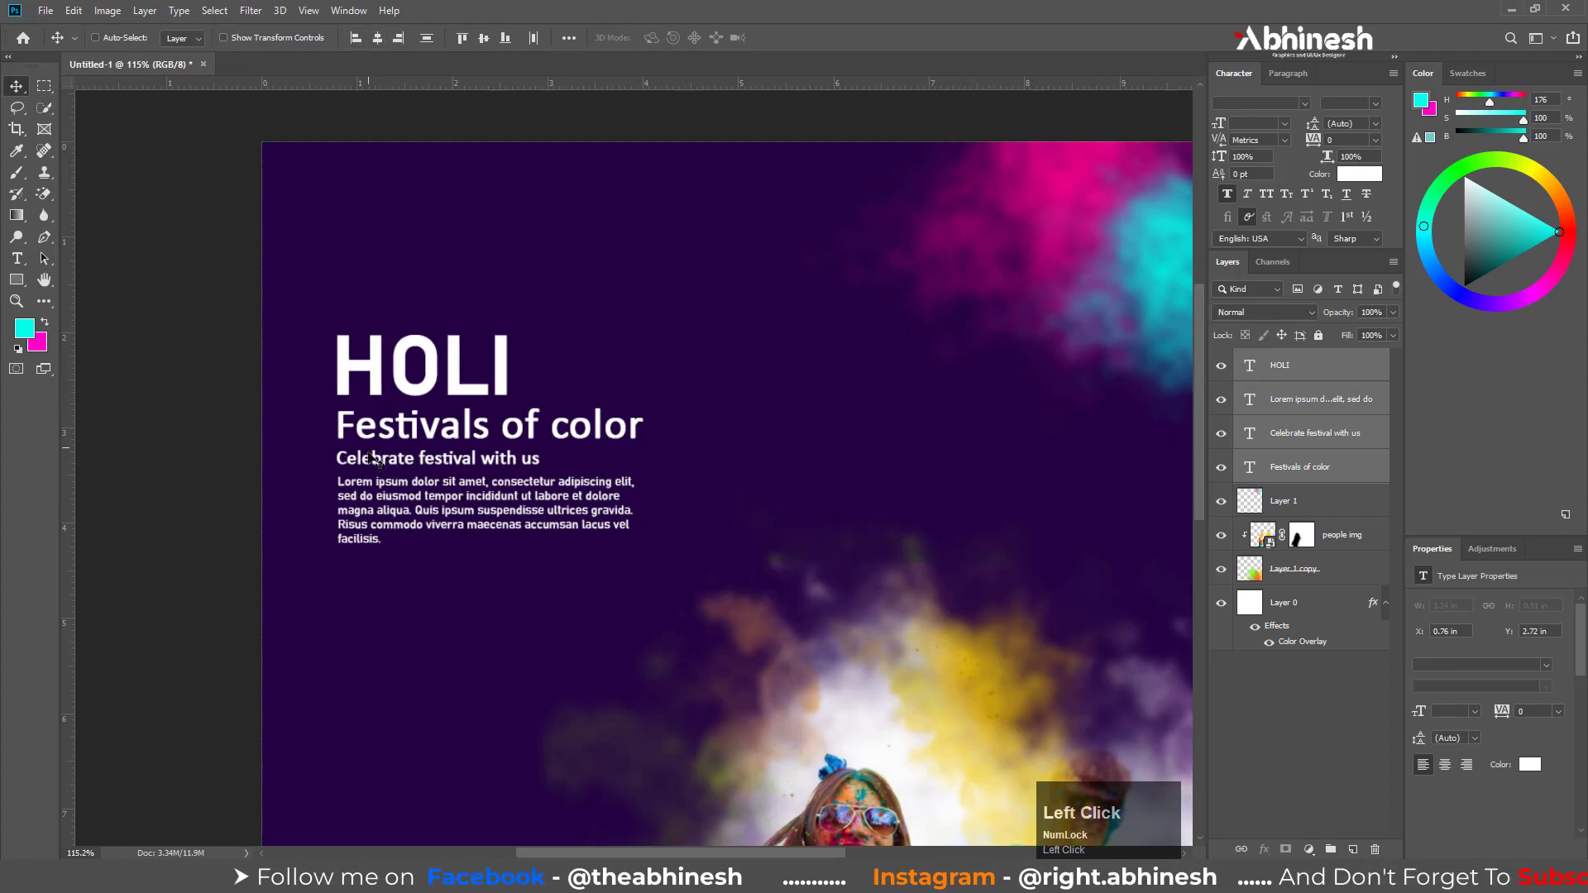
pyautogui.click(426, 38)
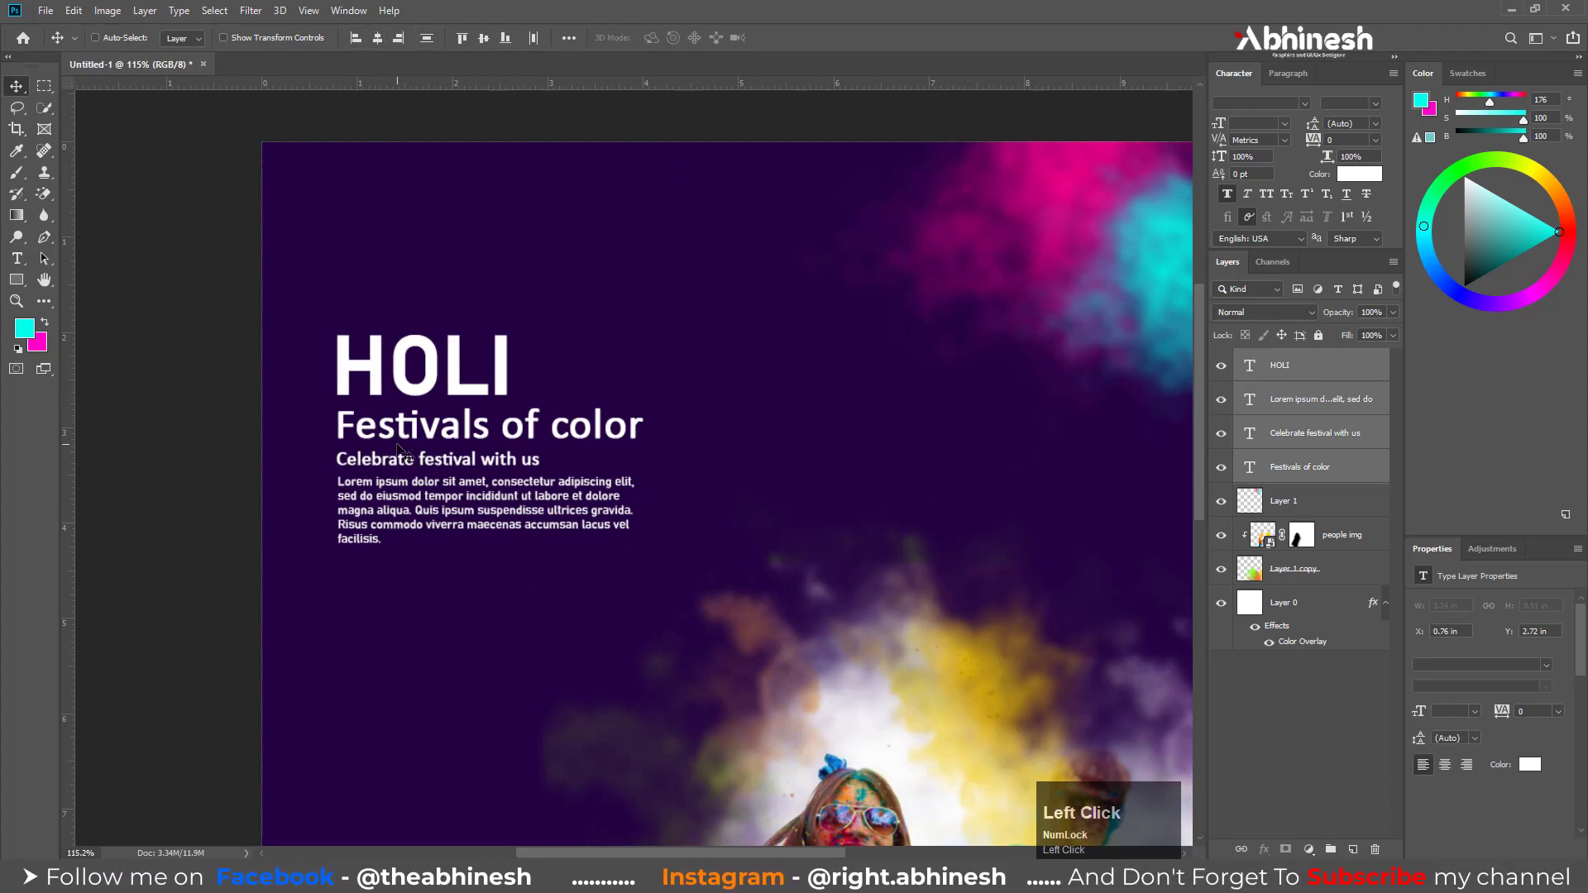
pyautogui.click(1284, 413)
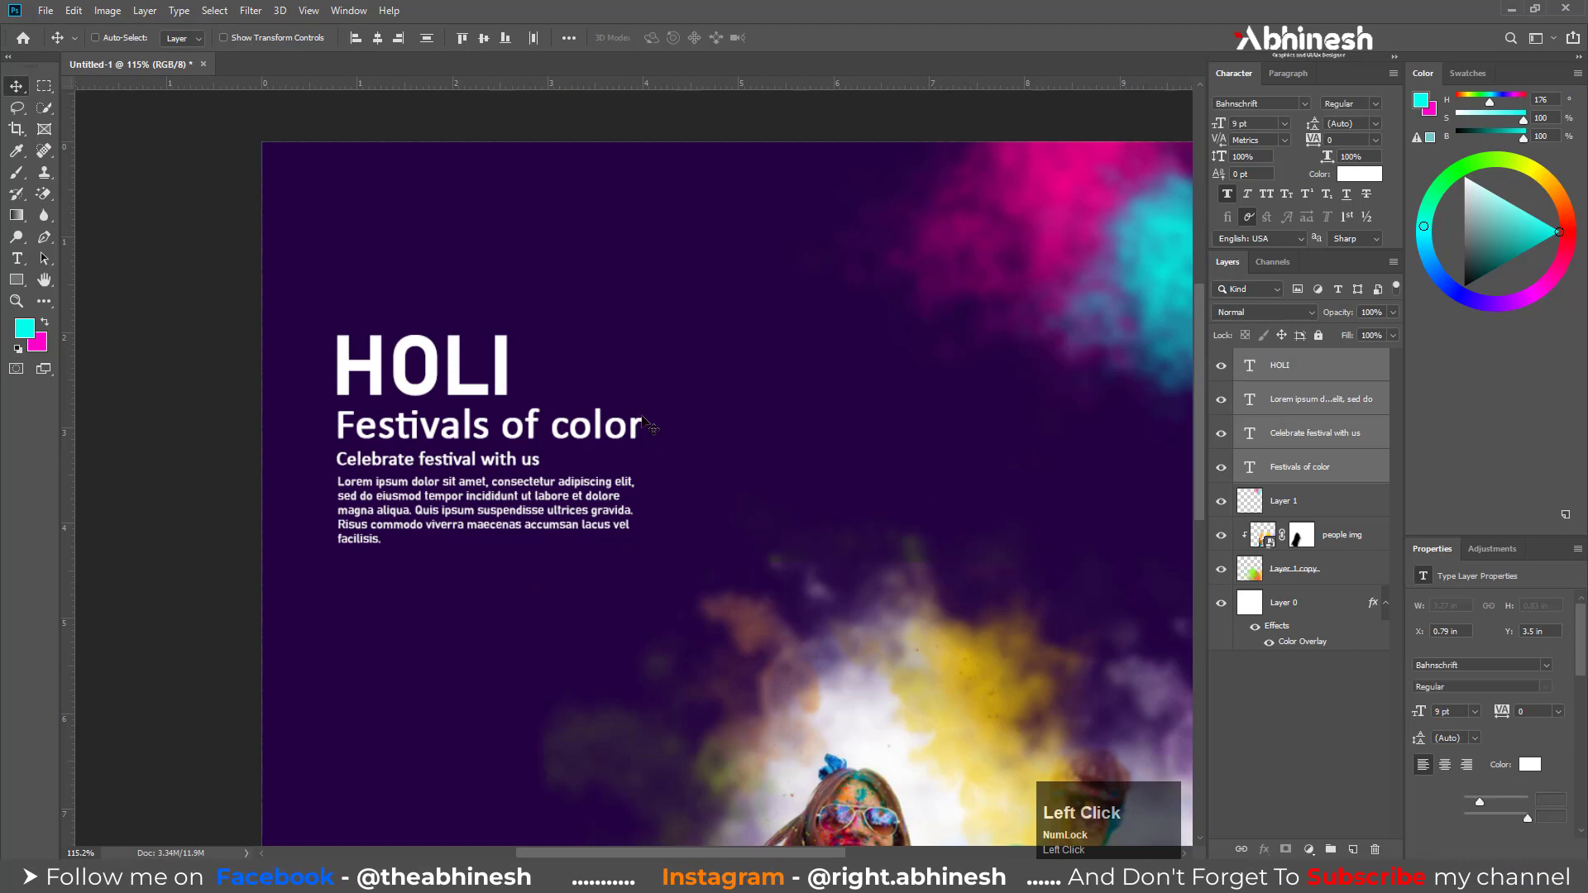
# Recolor the HOLI title to bright cyan 05eeef, starting from a color sampled from the cyan smoke
pyautogui.keyDown('alt'); pyautogui.scroll(-3, 644, 422); pyautogui.keyUp('alt')
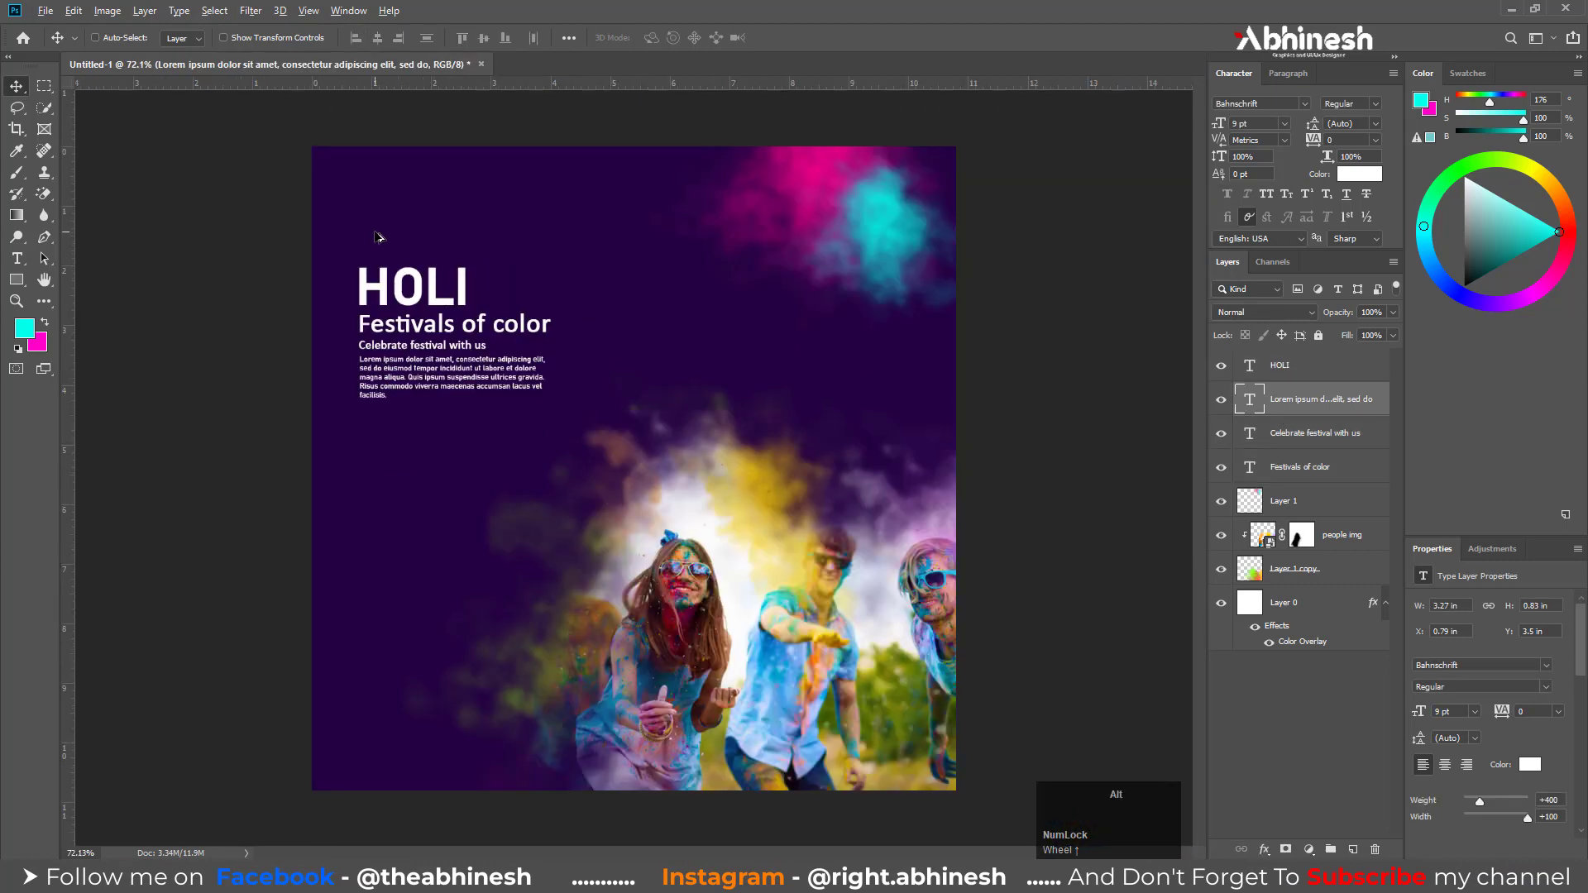
pyautogui.keyDown('alt'); pyautogui.scroll(3, 442, 423); pyautogui.keyUp('alt')
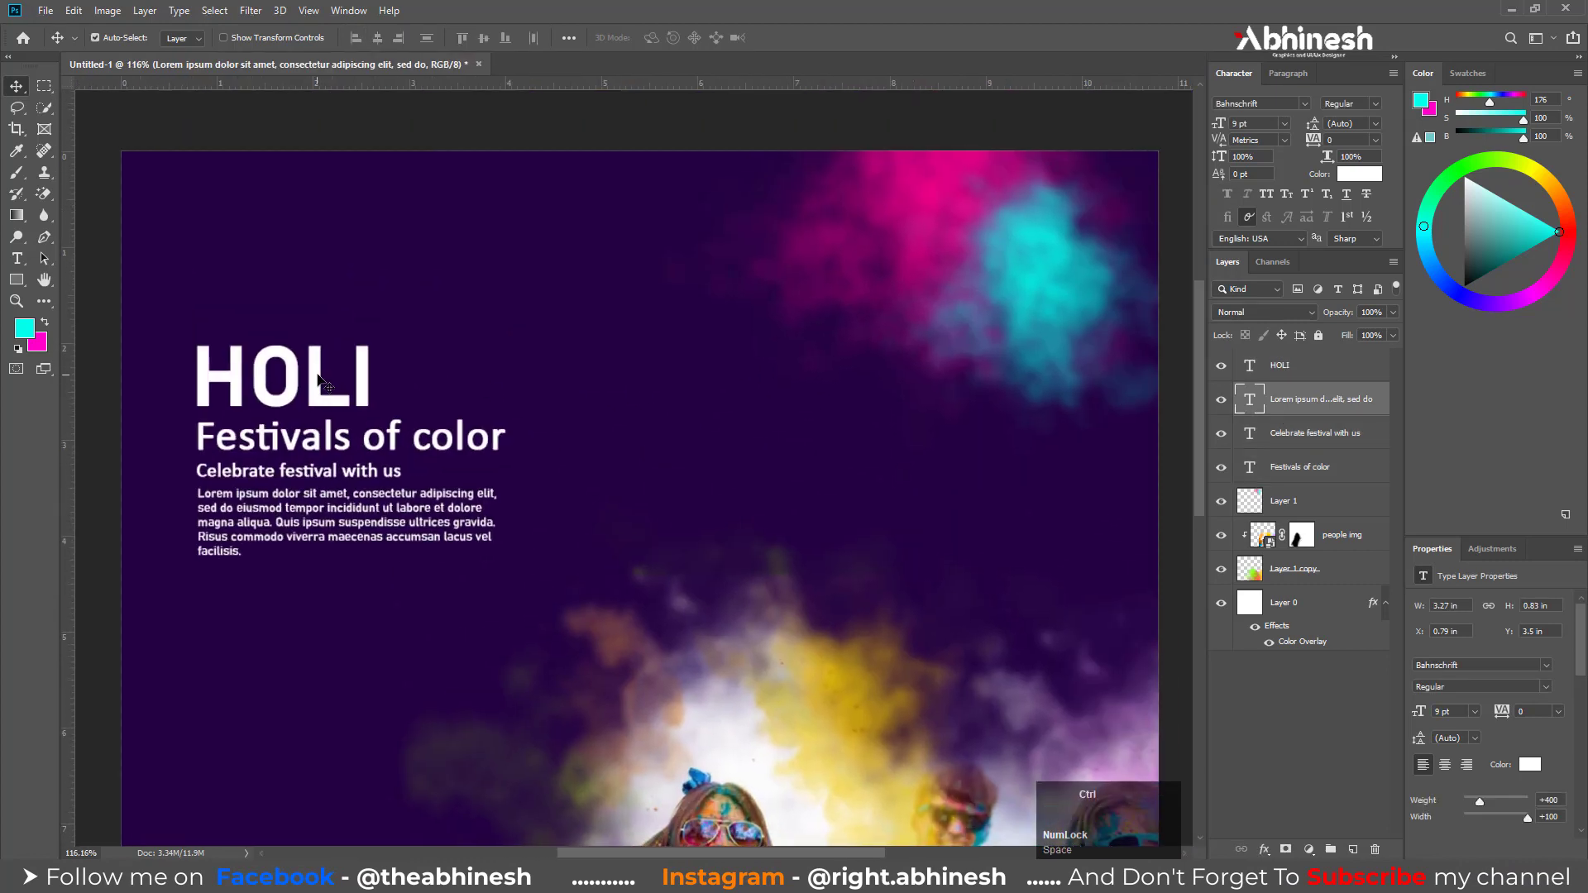
pyautogui.keyDown('ctrl'); pyautogui.click(310, 379); pyautogui.keyUp('ctrl')
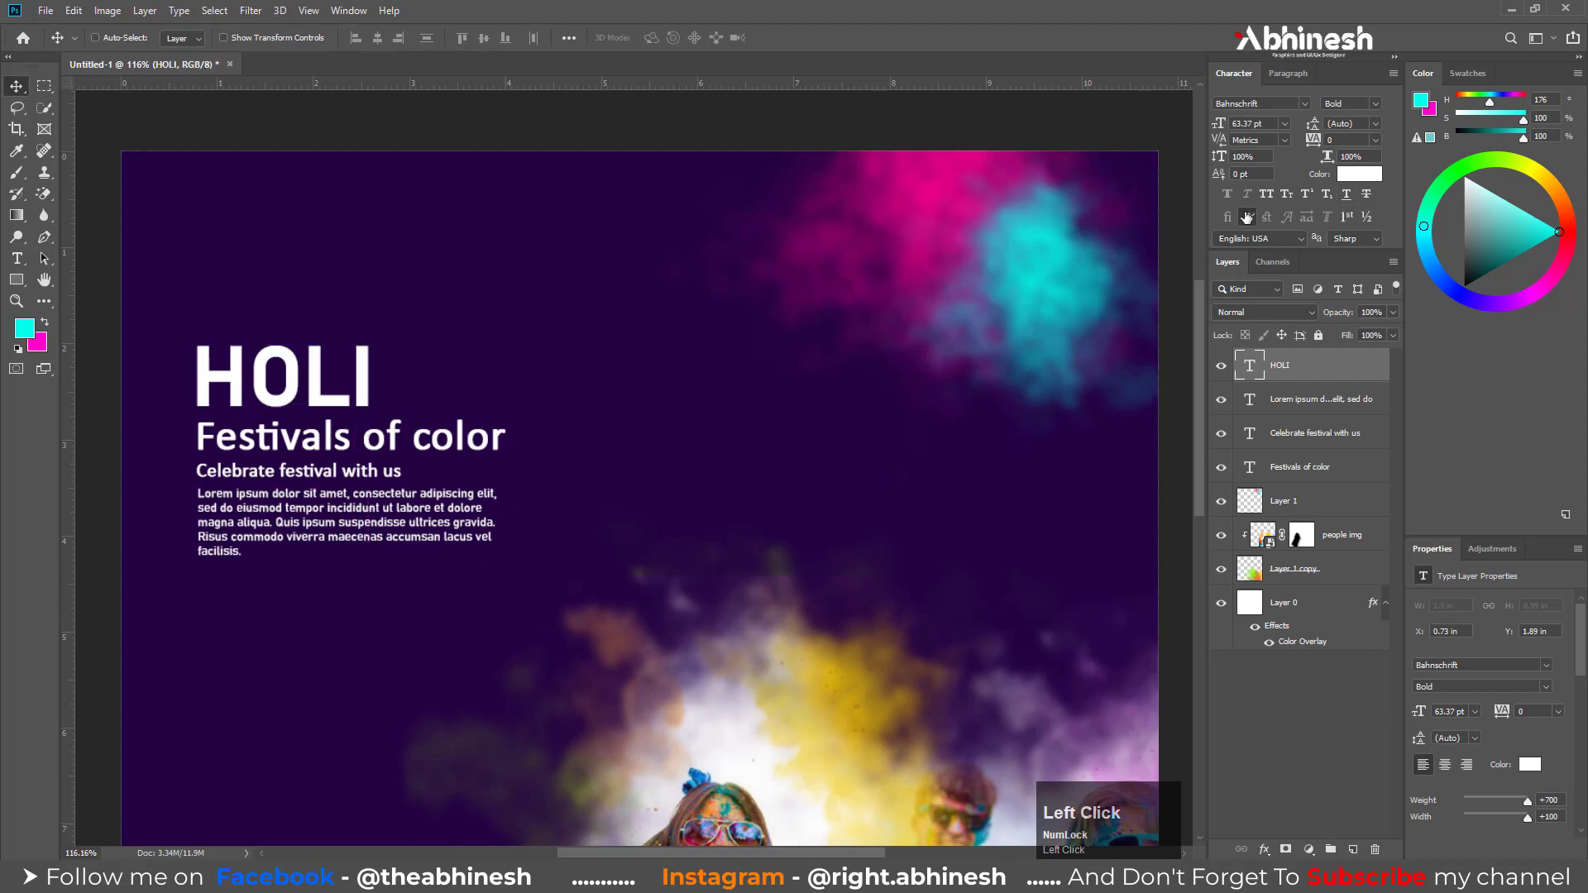
pyautogui.click(1359, 174)
pyautogui.click(1052, 241)
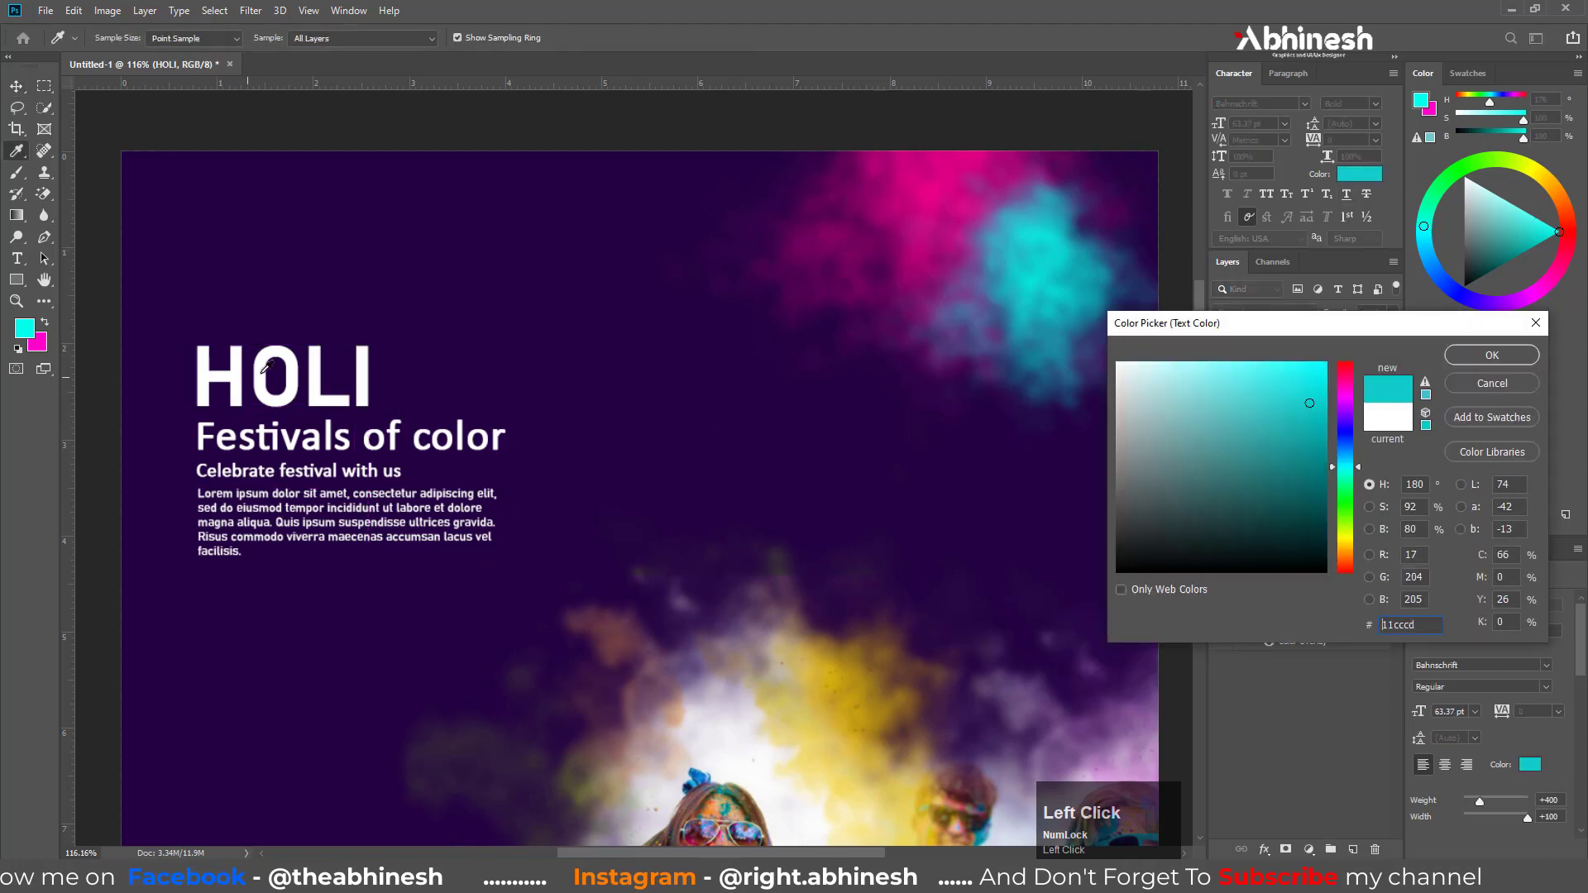
pyautogui.click(1315, 376)
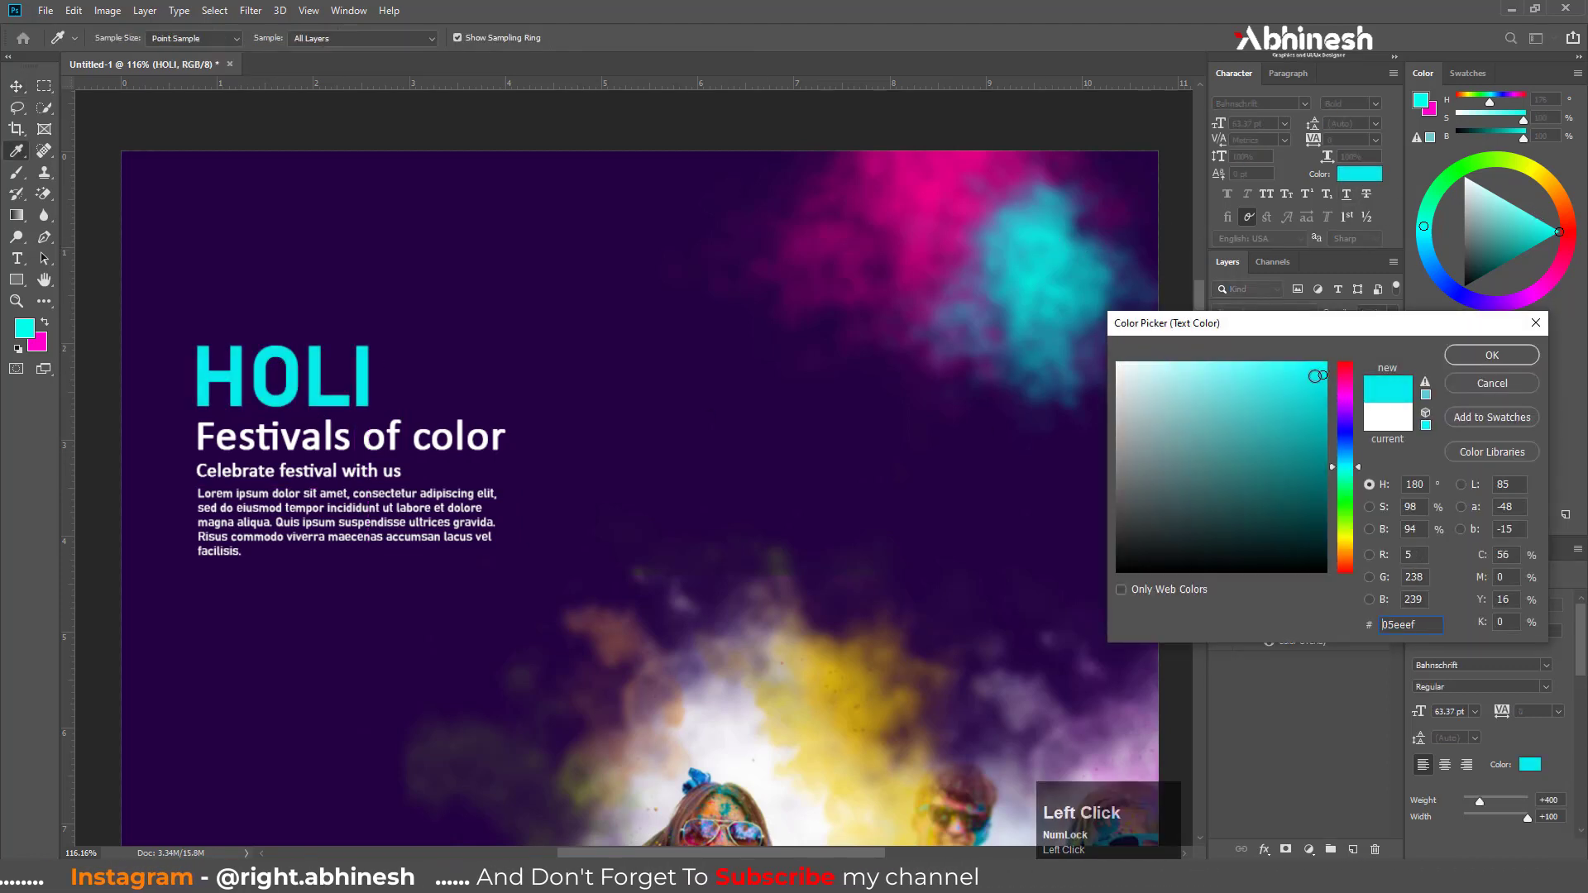
pyautogui.click(1491, 355)
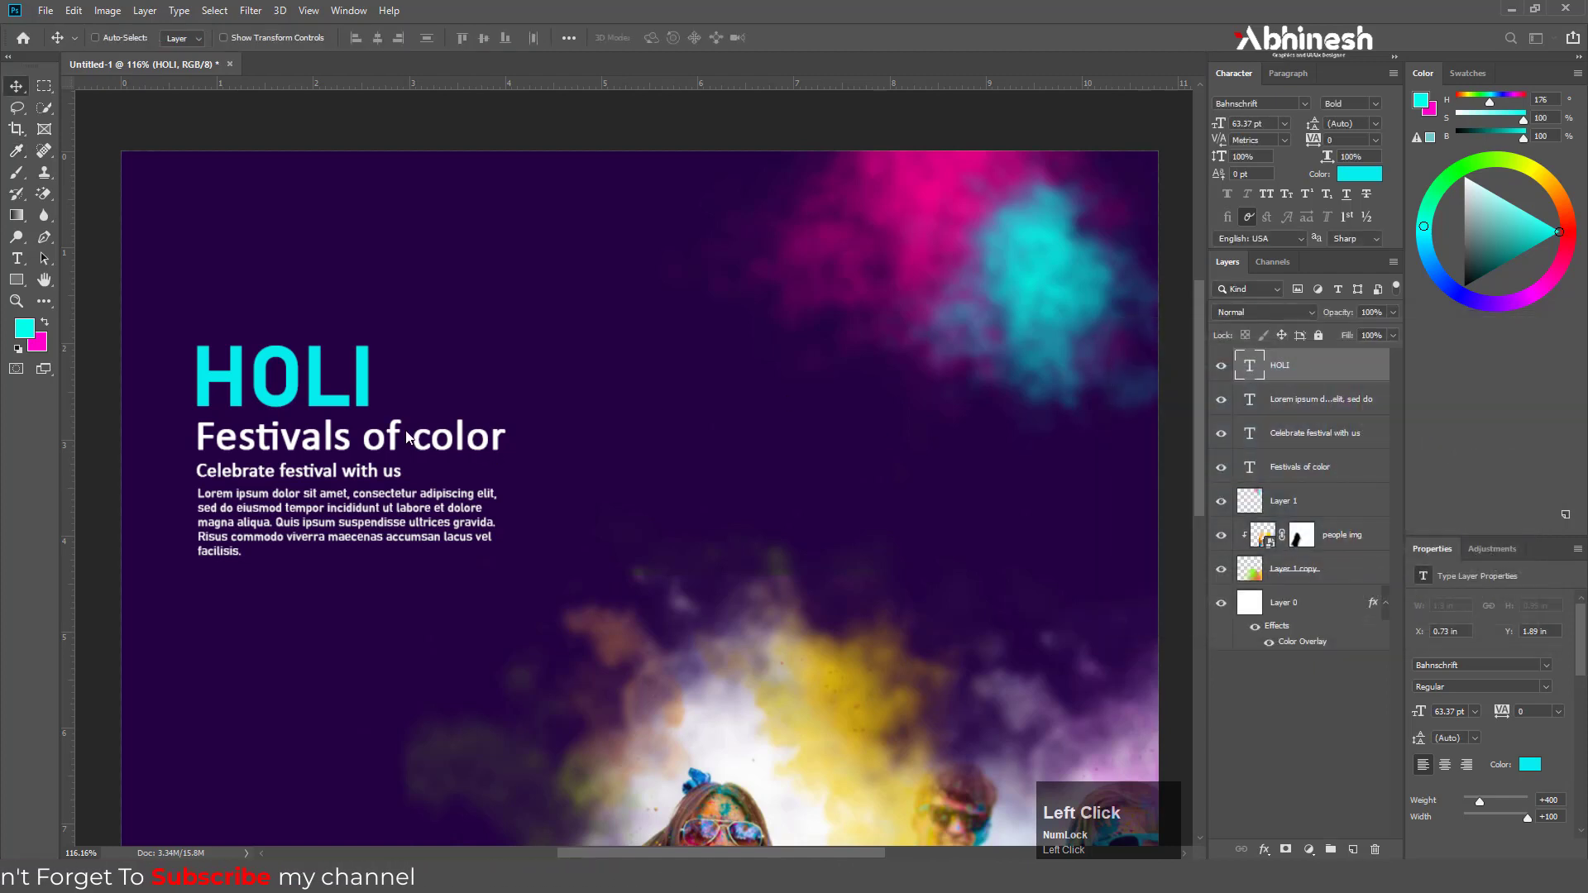
# Recolor the subtitle, tagline and Lorem ipsum paragraph together to pale yellow-green ccd09b
pyautogui.click(1280, 410)
pyautogui.keyDown('shift'); pyautogui.click(1296, 460); pyautogui.keyUp('shift')
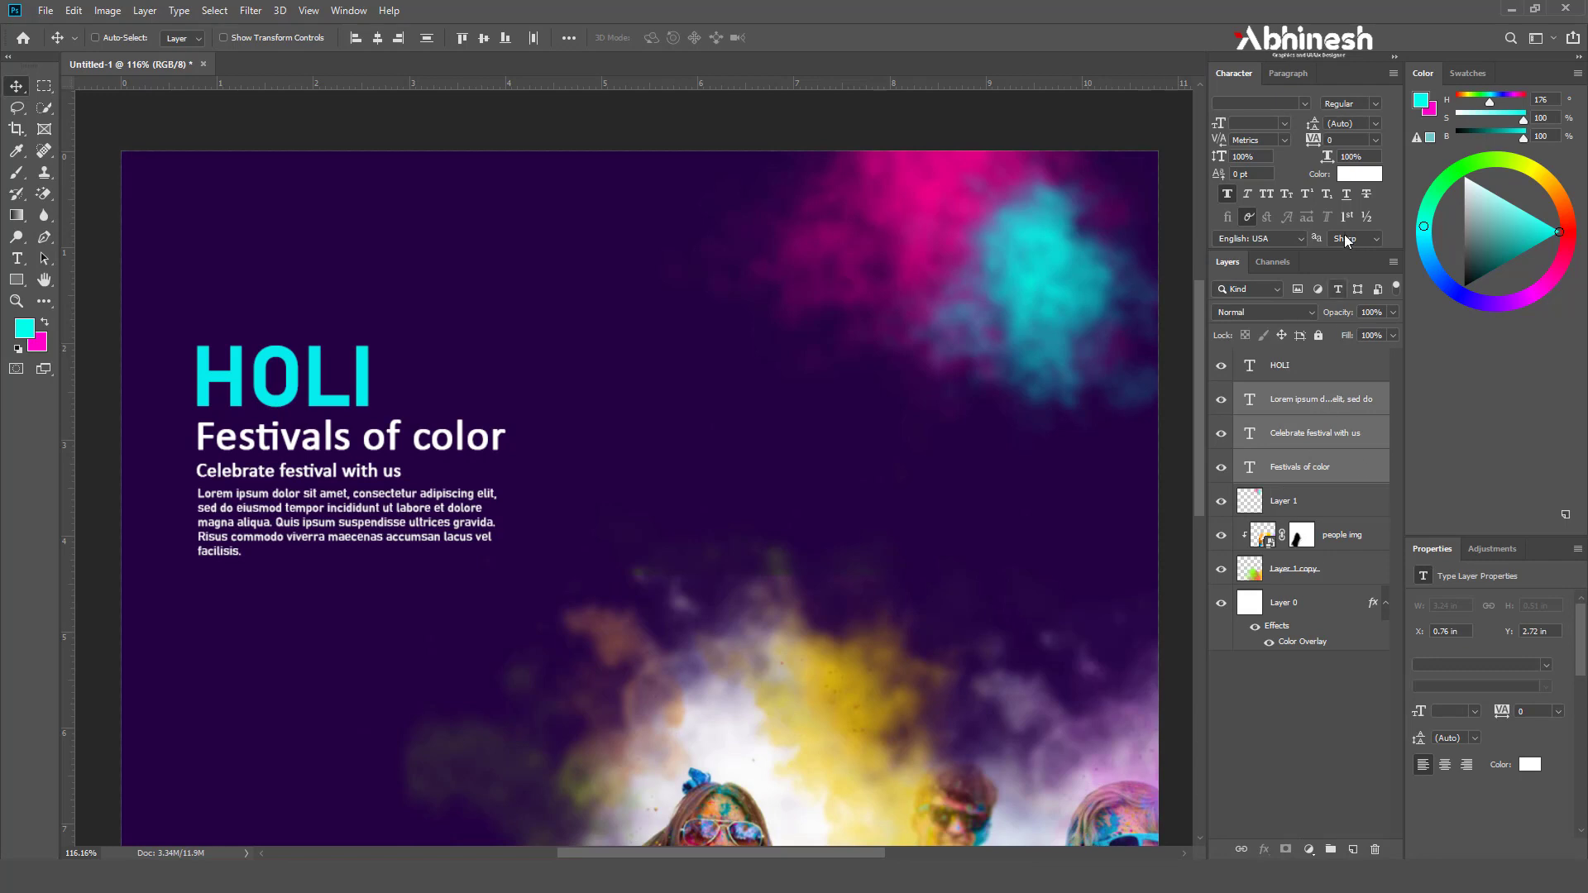
pyautogui.click(1359, 174)
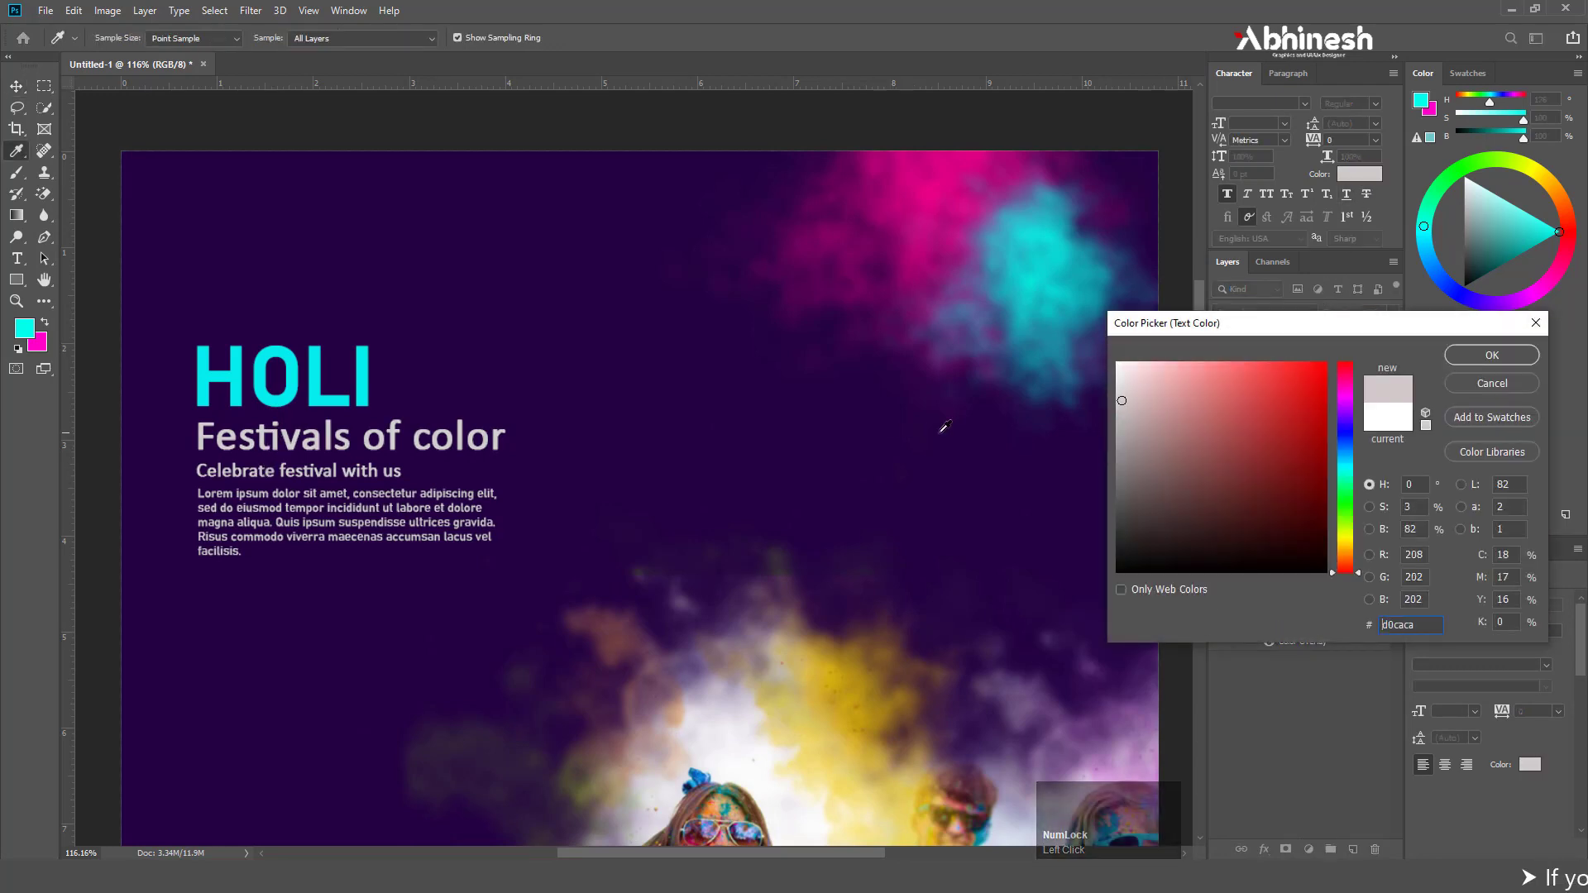
pyautogui.click(1343, 537)
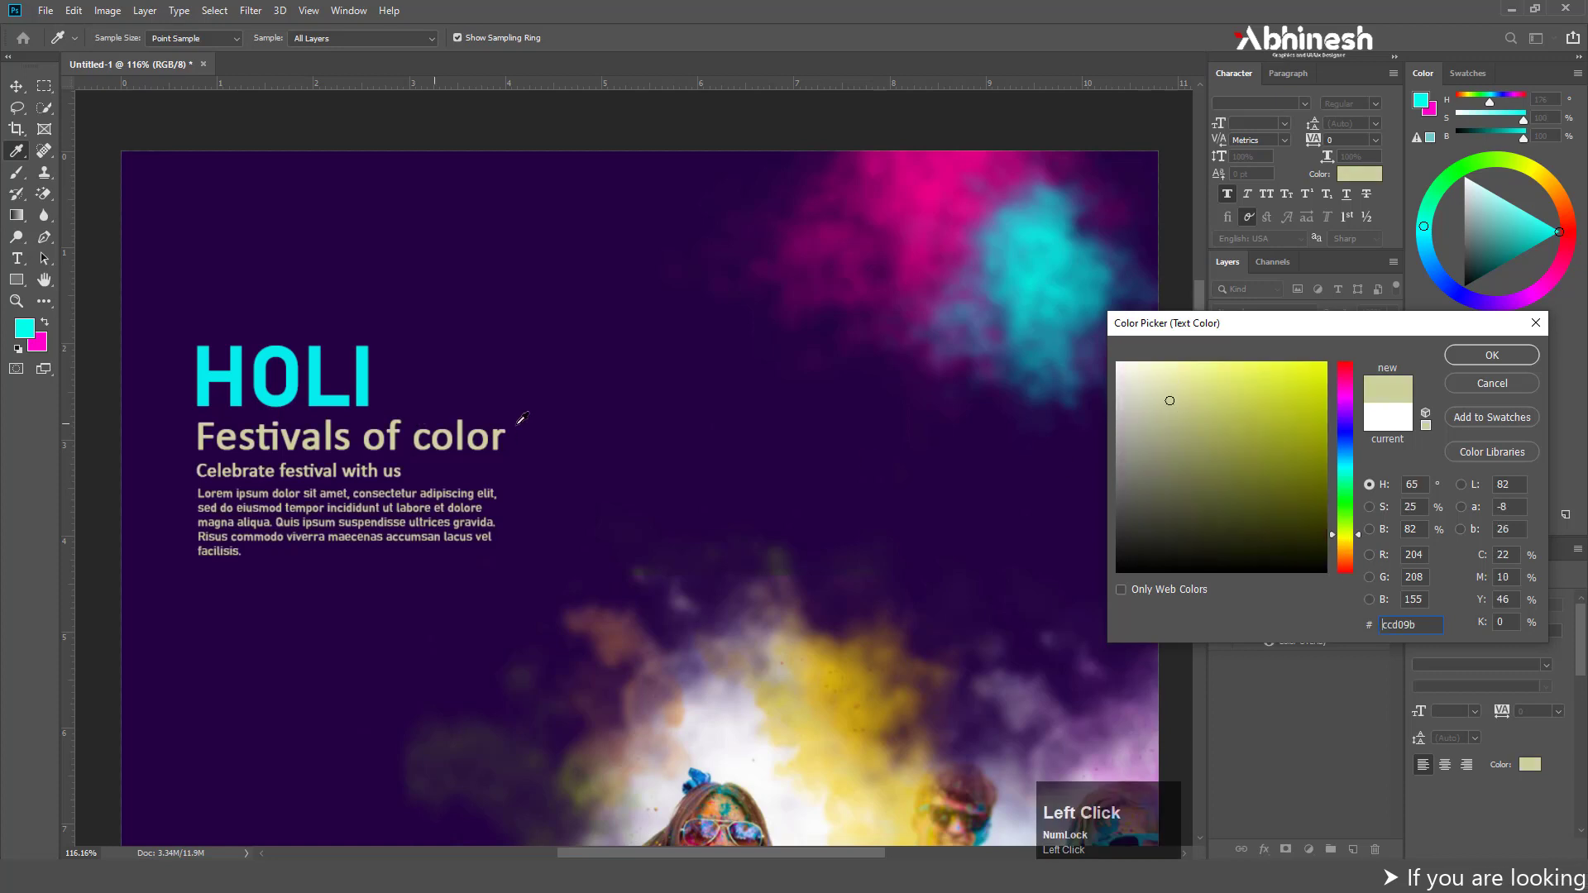
pyautogui.click(1482, 355)
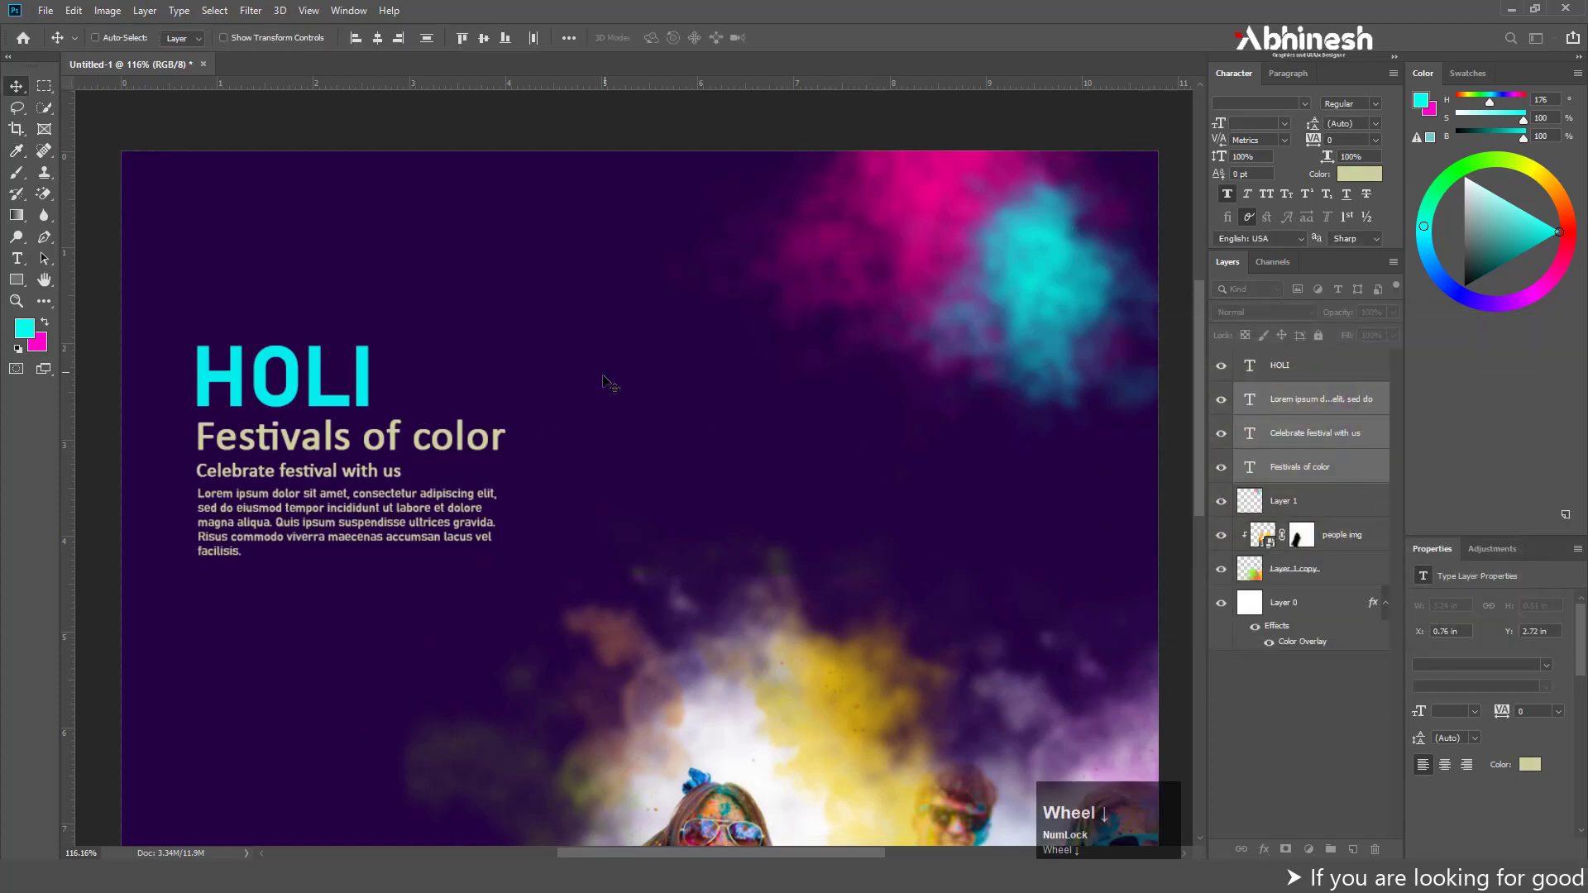
# Place the string lights image from the Holi post 2022 folder into the post
pyautogui.keyDown('alt'); pyautogui.scroll(-3, 659, 330); pyautogui.keyUp('alt')
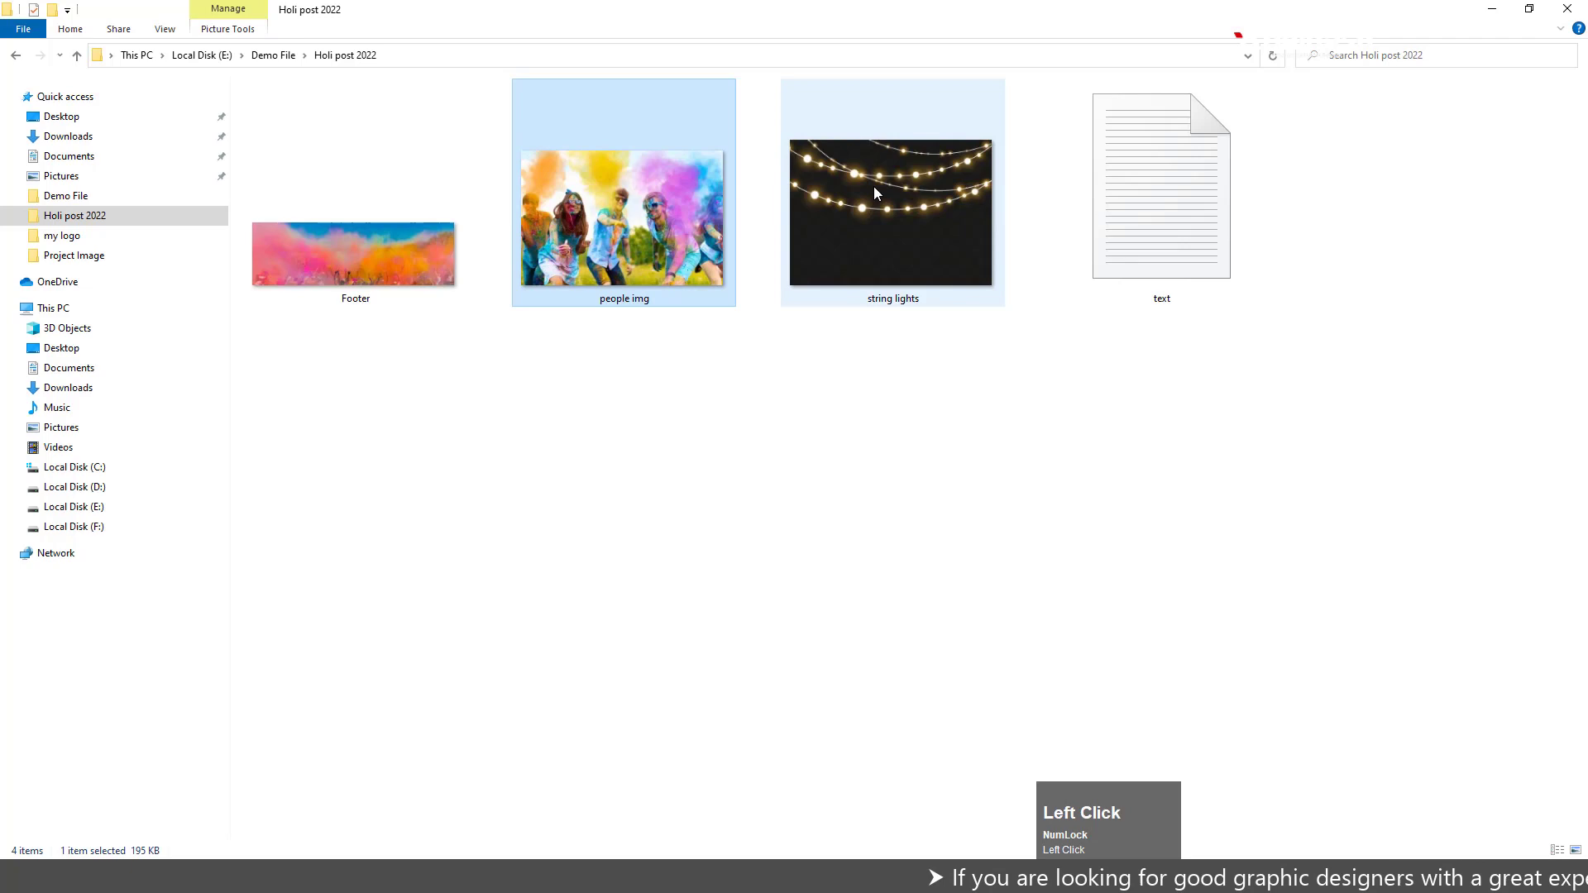
pyautogui.click(865, 157)
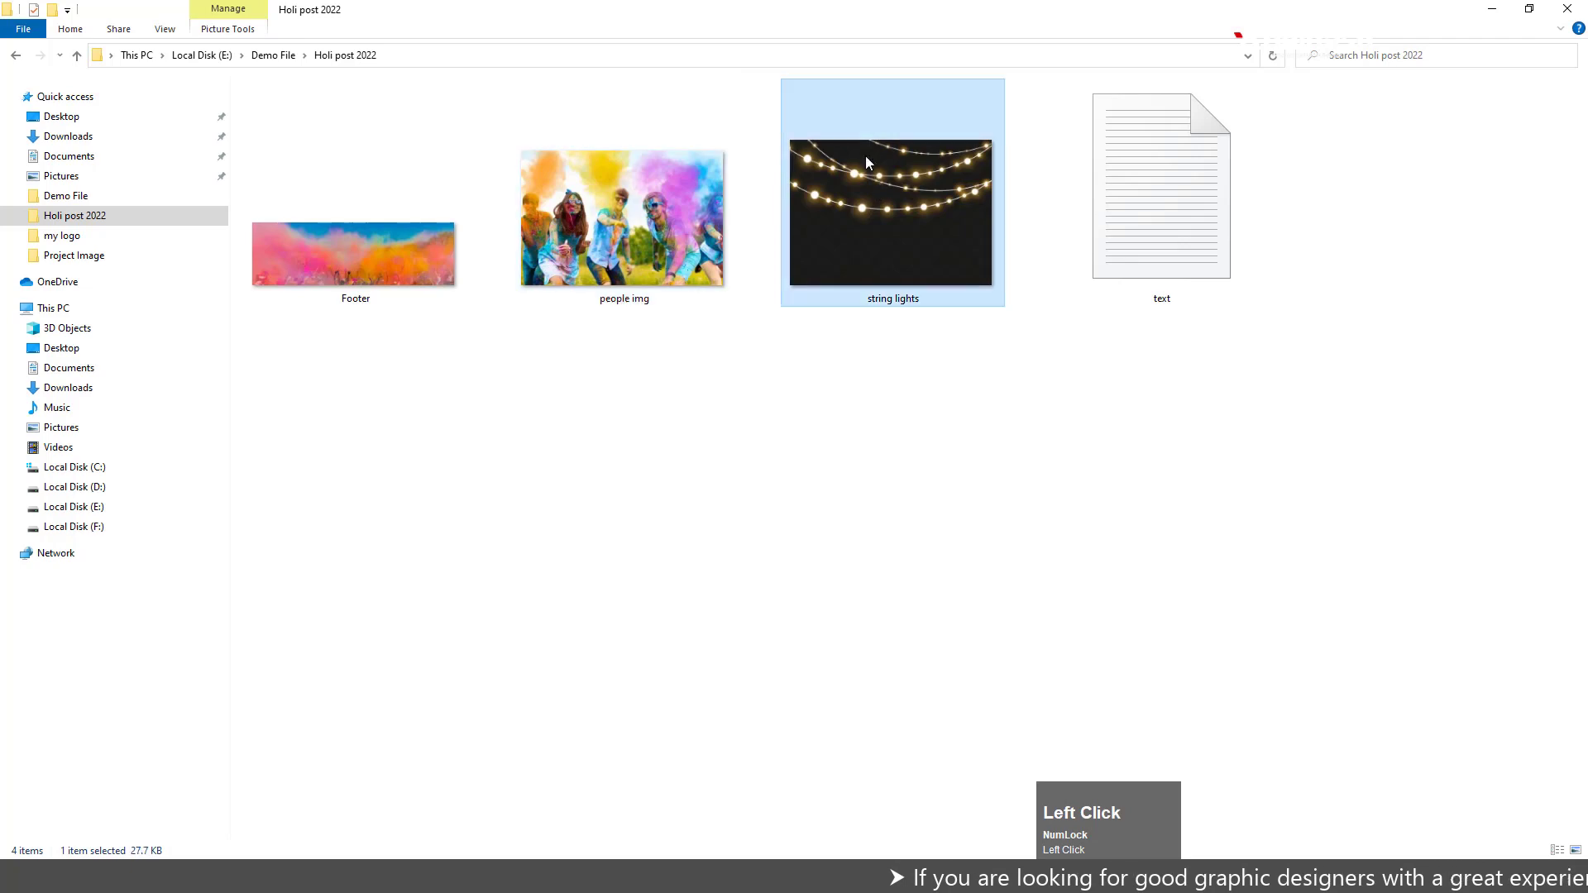
pyautogui.moveTo(863, 191); pyautogui.dragTo(716, 341)
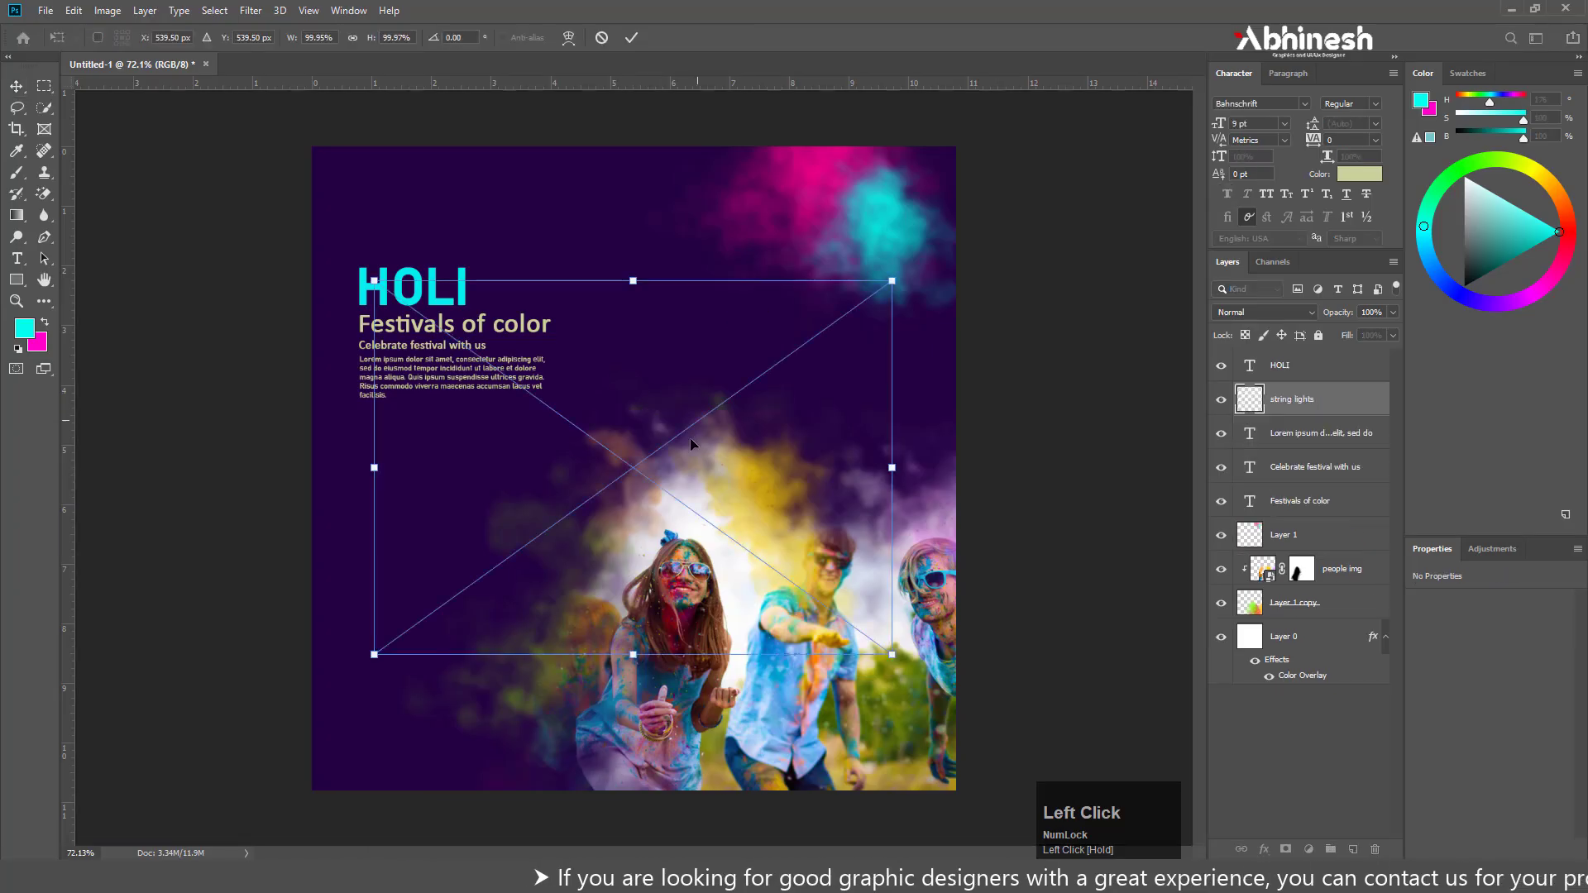
pyautogui.press('Return')
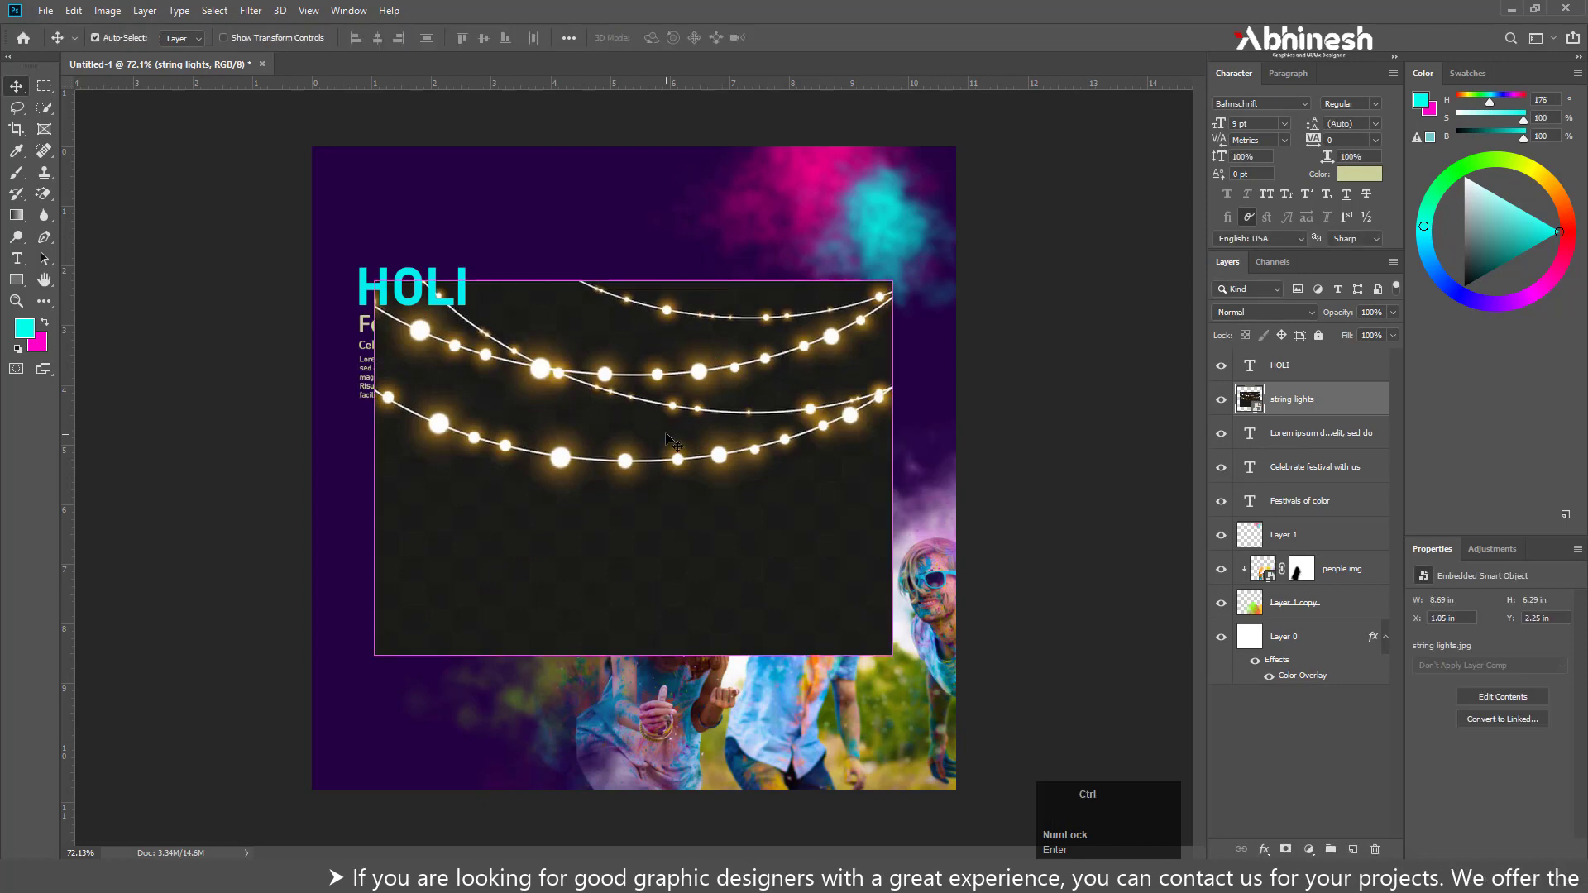
# Scale the string lights to about 58%, rotate them about 13.6° clockwise and fit them over the post's upper-right corner
pyautogui.hotkey('ctrl', 't')
pyautogui.moveTo(374, 655); pyautogui.dragTo(589, 500)
pyautogui.moveTo(671, 374); pyautogui.dragTo(734, 258)
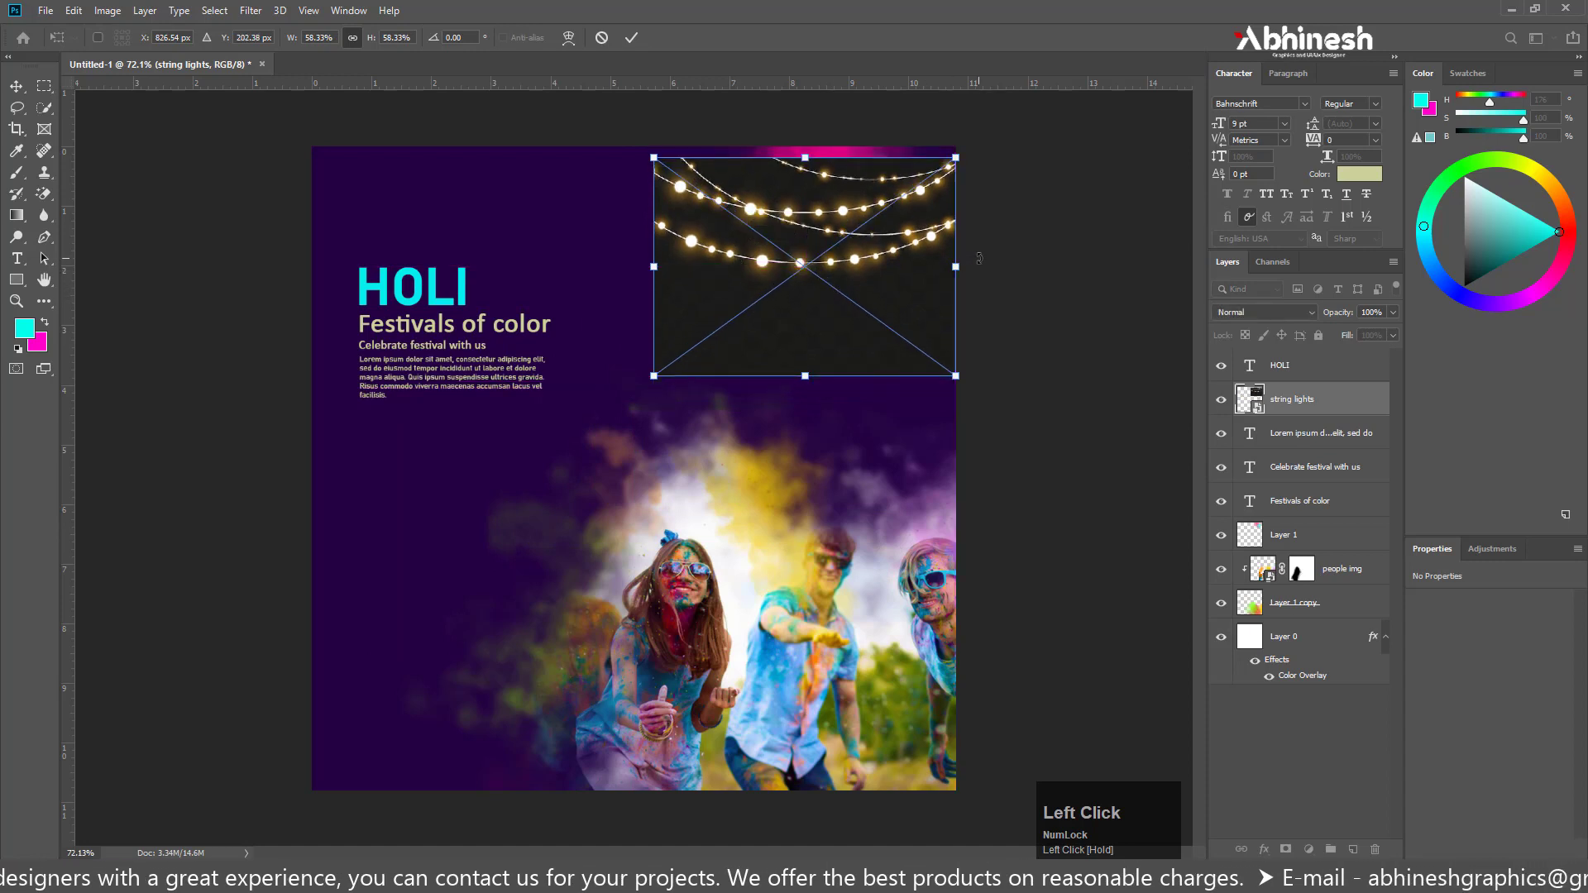
pyautogui.moveTo(980, 258); pyautogui.dragTo(976, 303)
pyautogui.moveTo(832, 239); pyautogui.dragTo(834, 207)
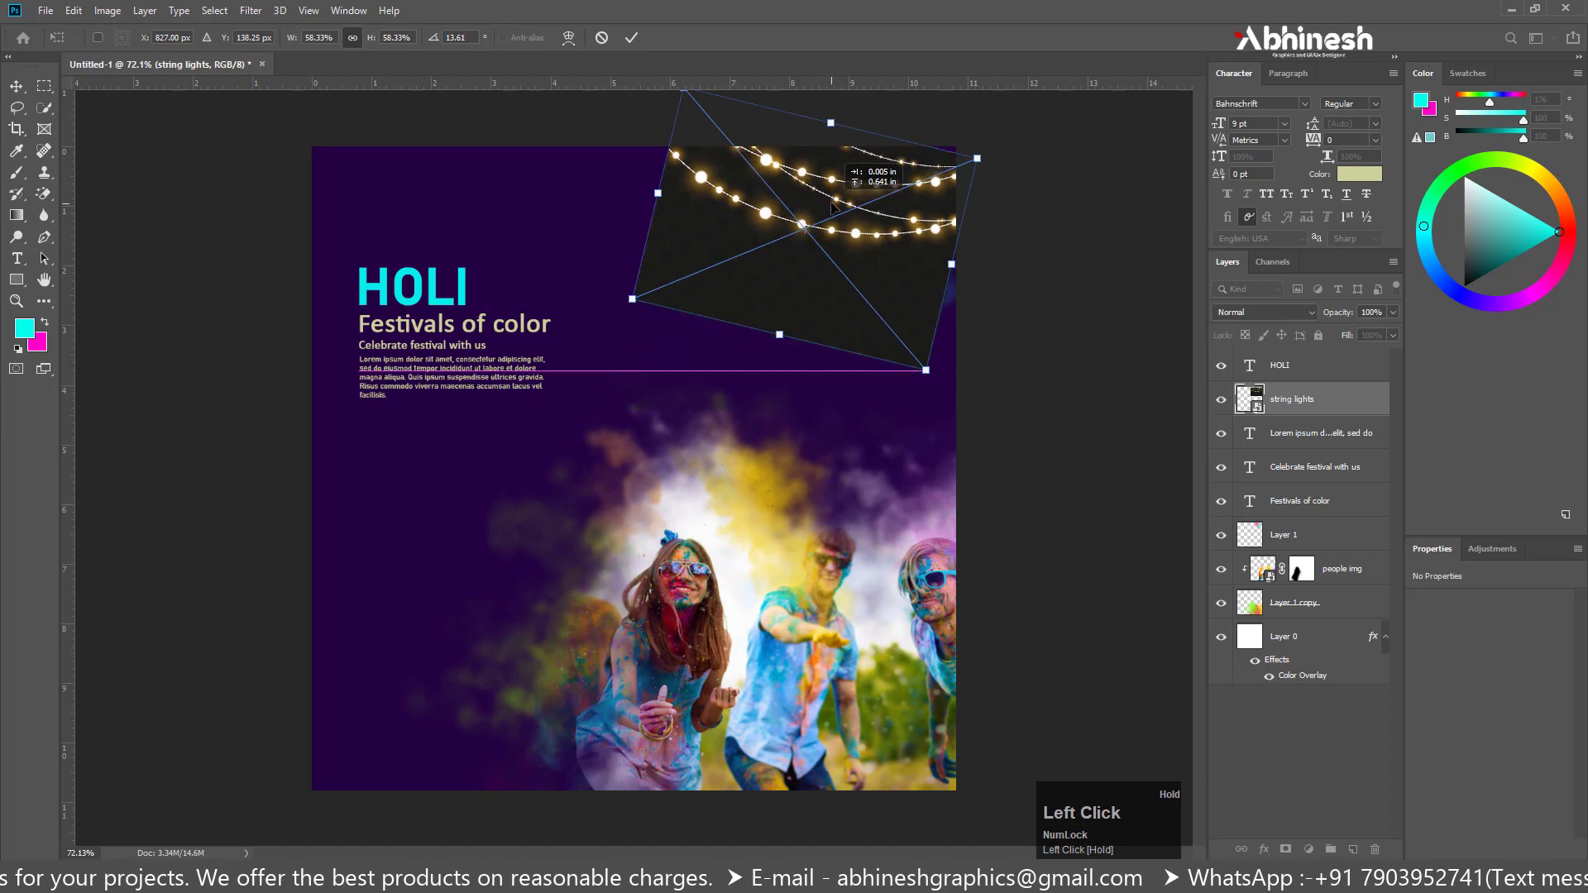
pyautogui.press('Return')
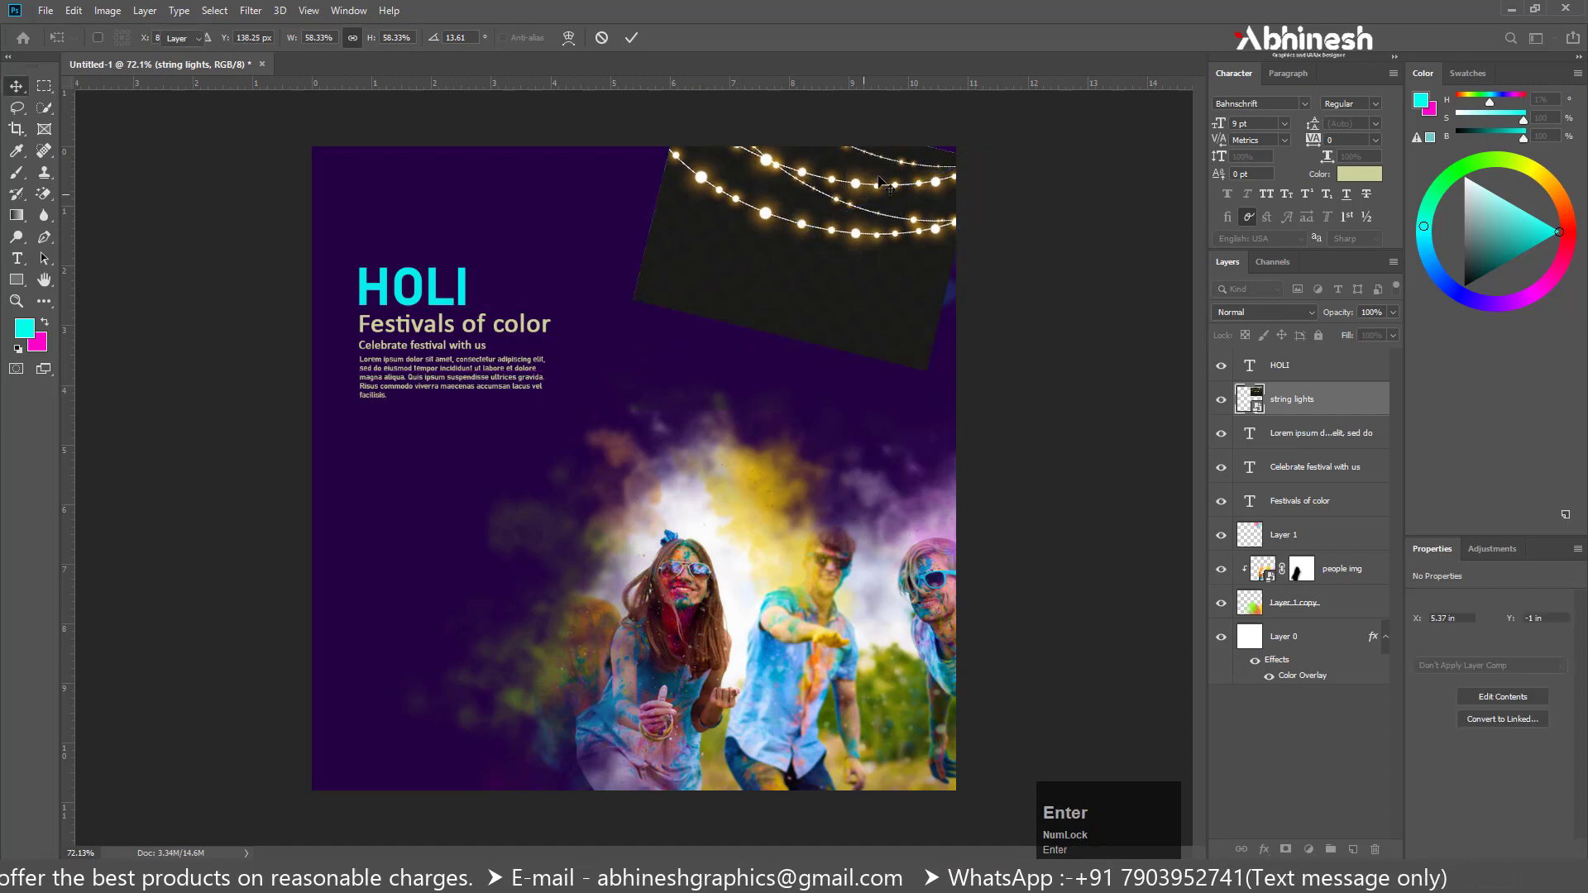
# Nudge the string lights slightly and set their layer's blend mode to Color Dodge
pyautogui.moveTo(888, 191); pyautogui.dragTo(879, 189)
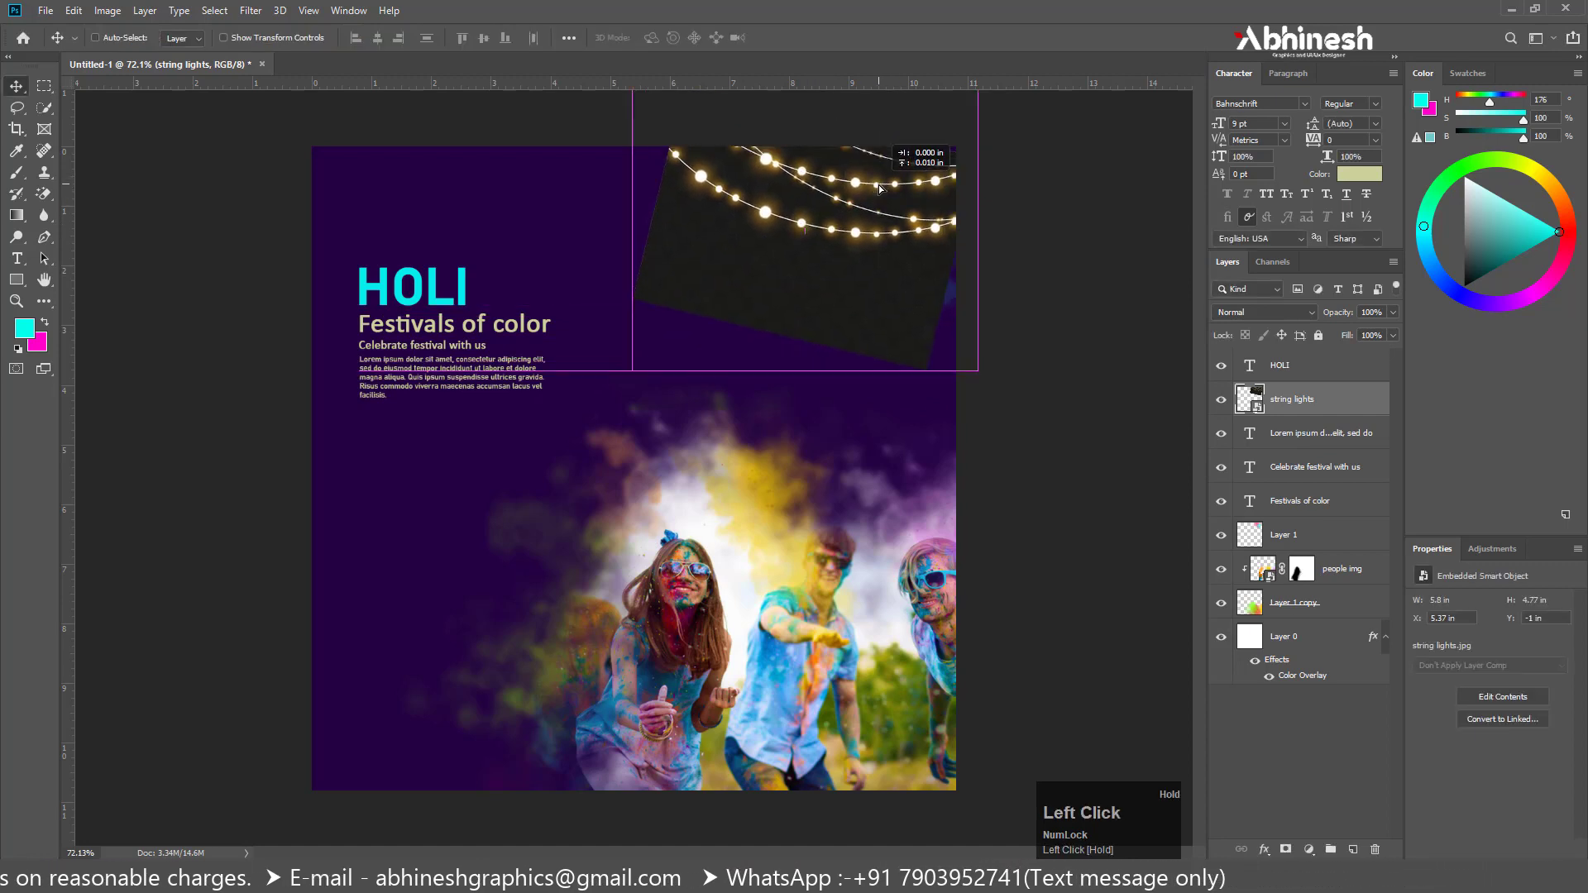
pyautogui.click(1267, 311)
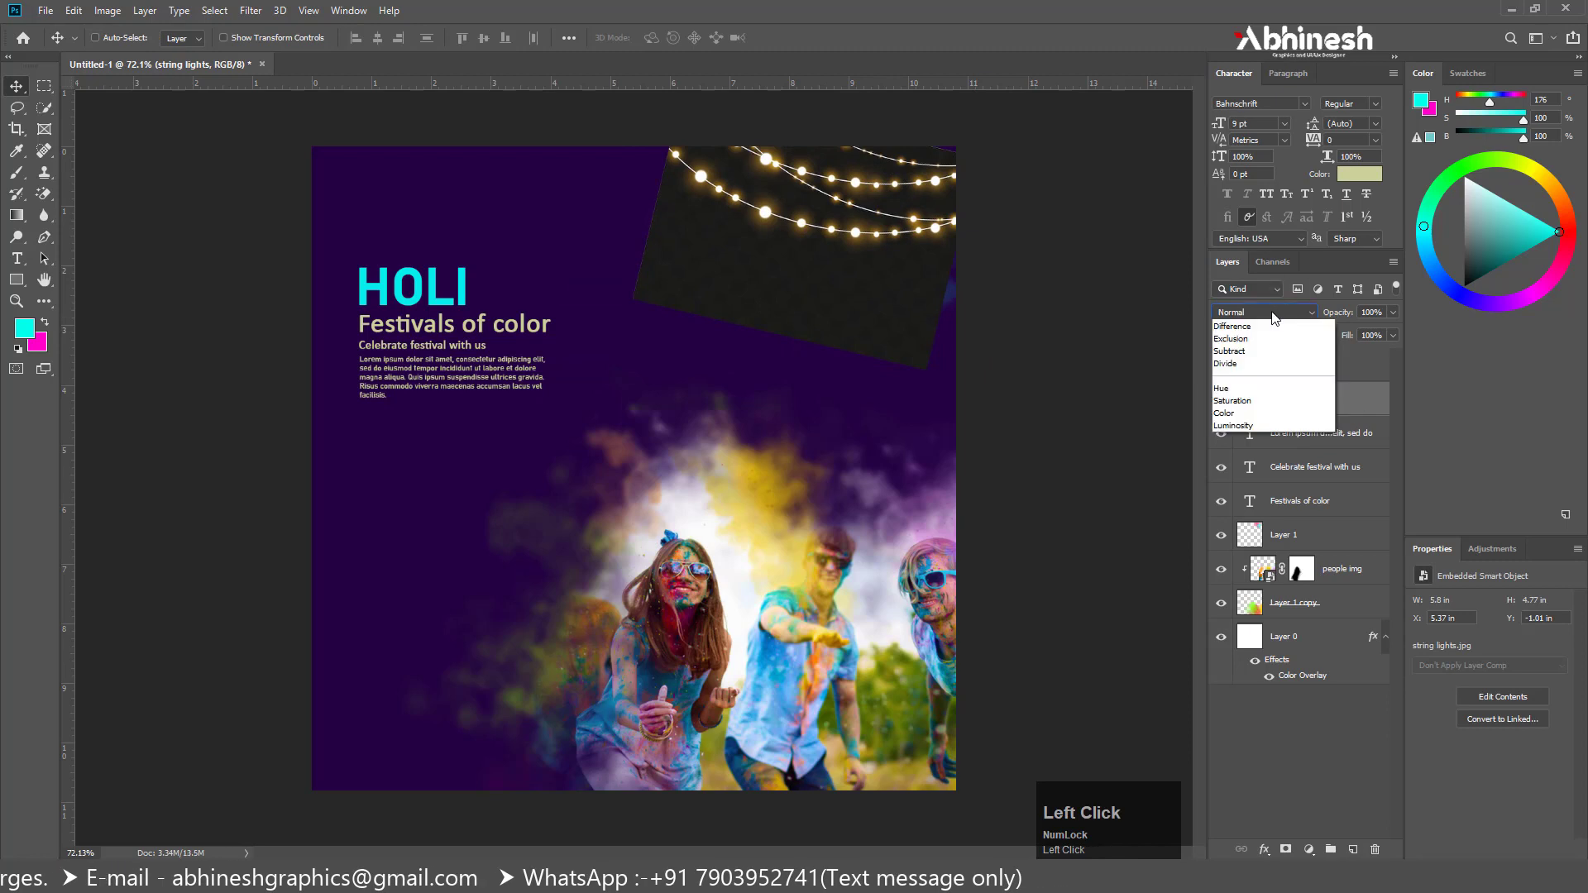
pyautogui.click(1231, 464)
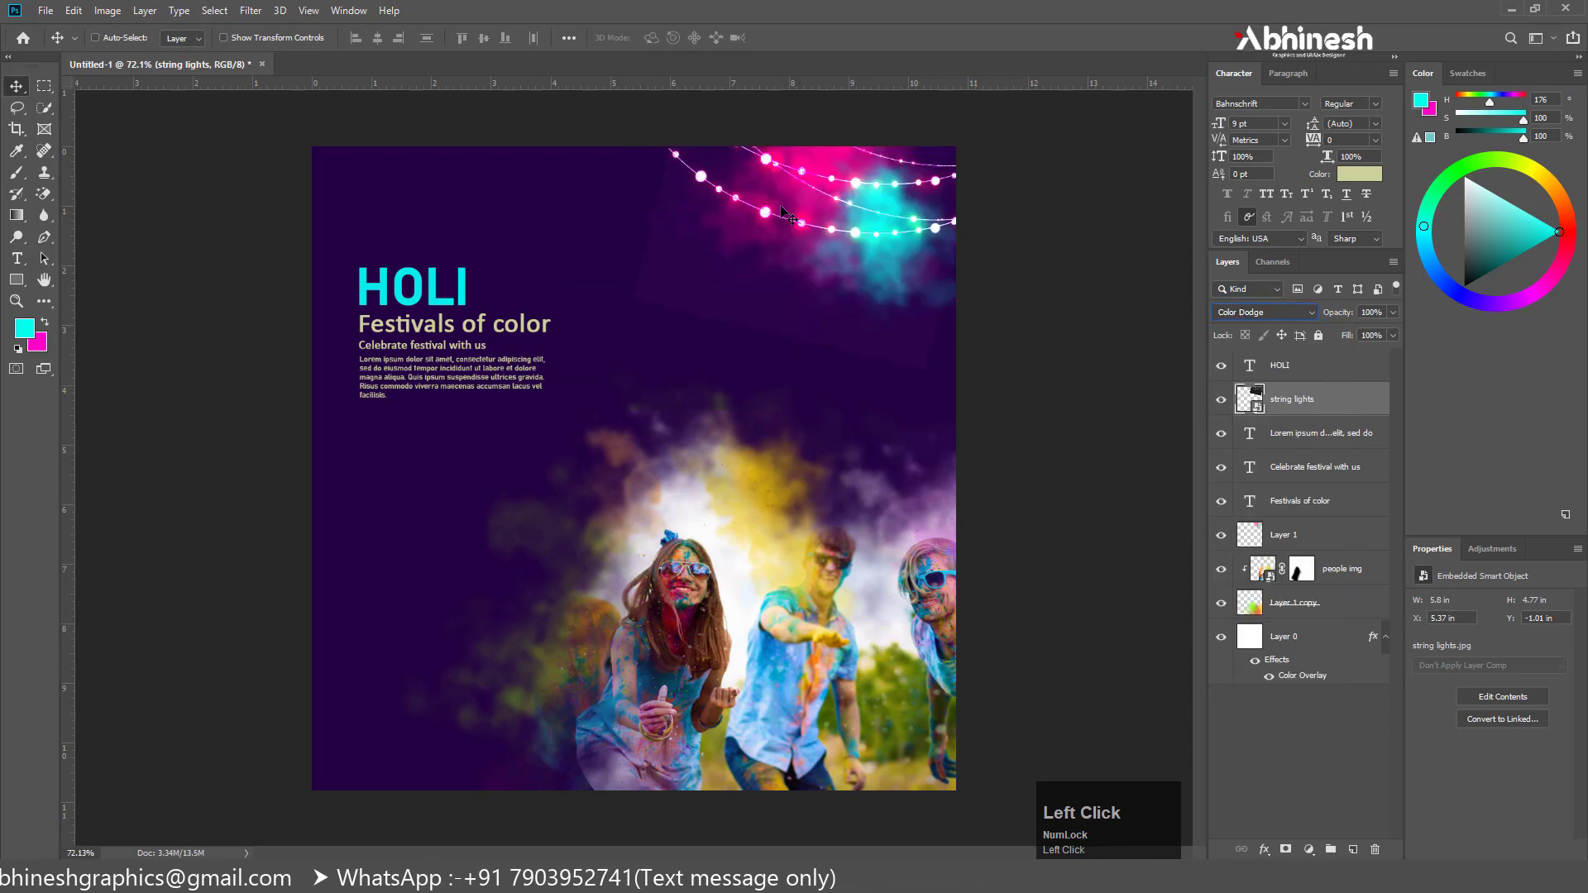
# Rasterize the string lights layer and erase its dark background below and between the wires with the Magic Eraser
pyautogui.moveTo(50, 196); pyautogui.dragTo(124, 227)
pyautogui.click(709, 278)
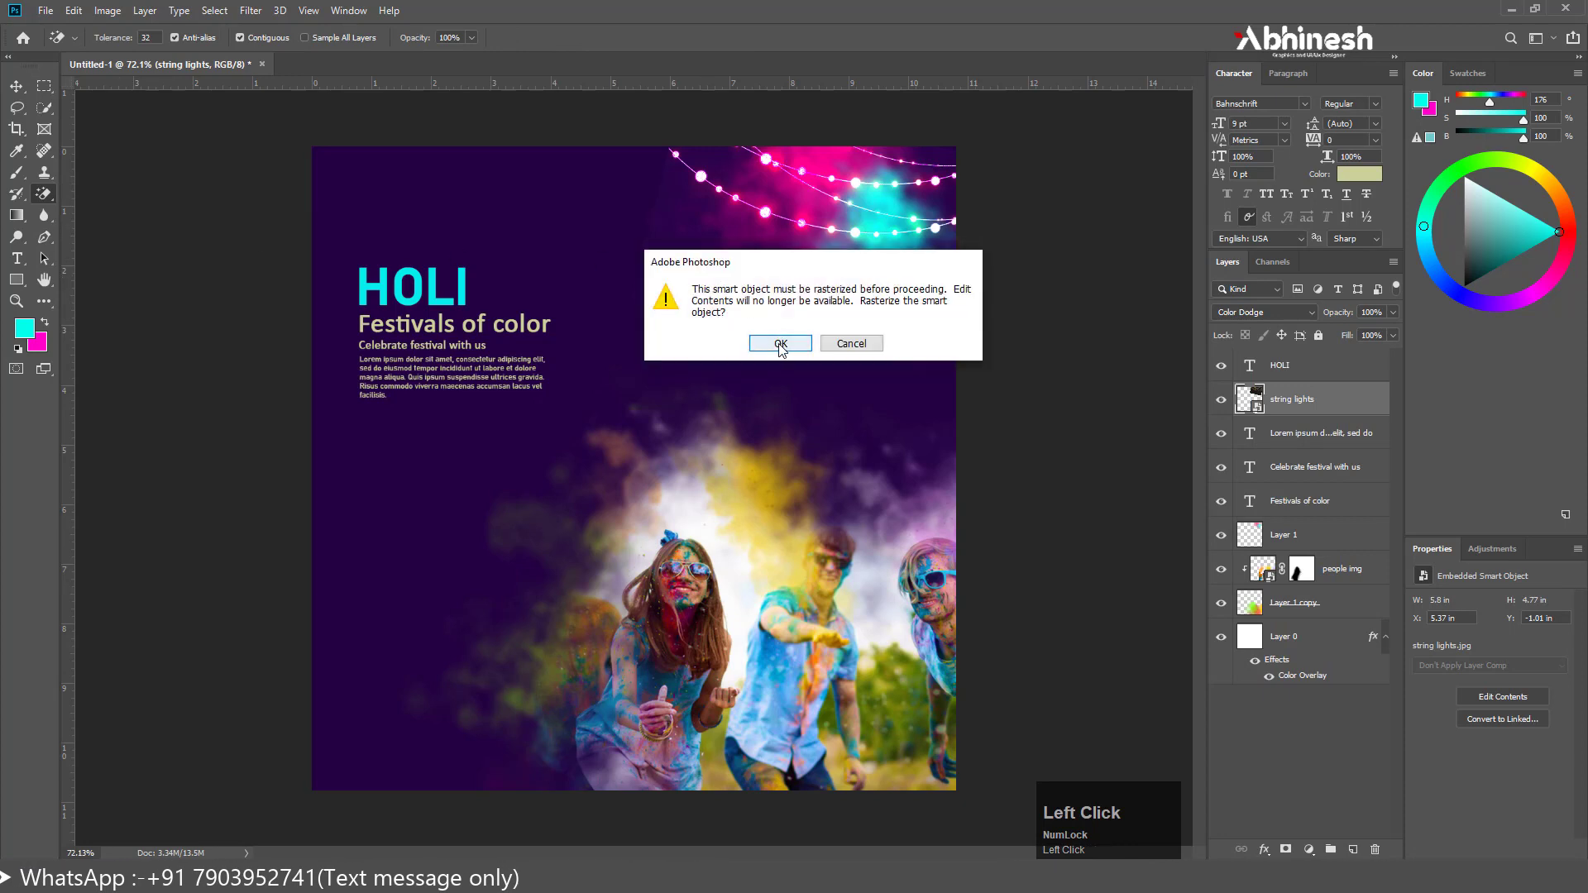
pyautogui.click(780, 344)
pyautogui.click(721, 160)
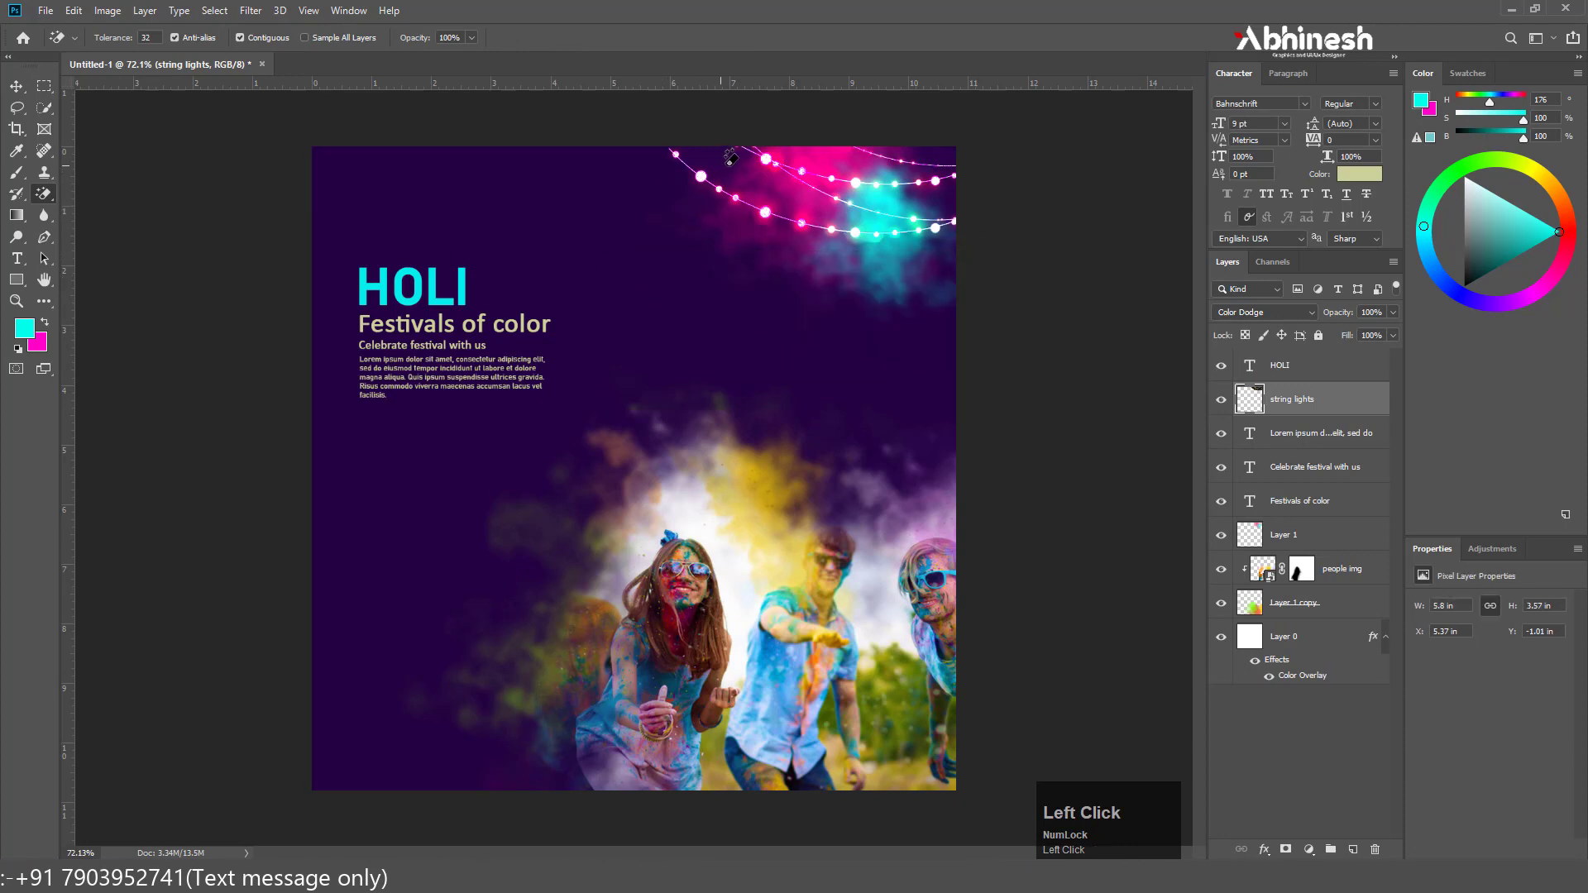
pyautogui.click(867, 175)
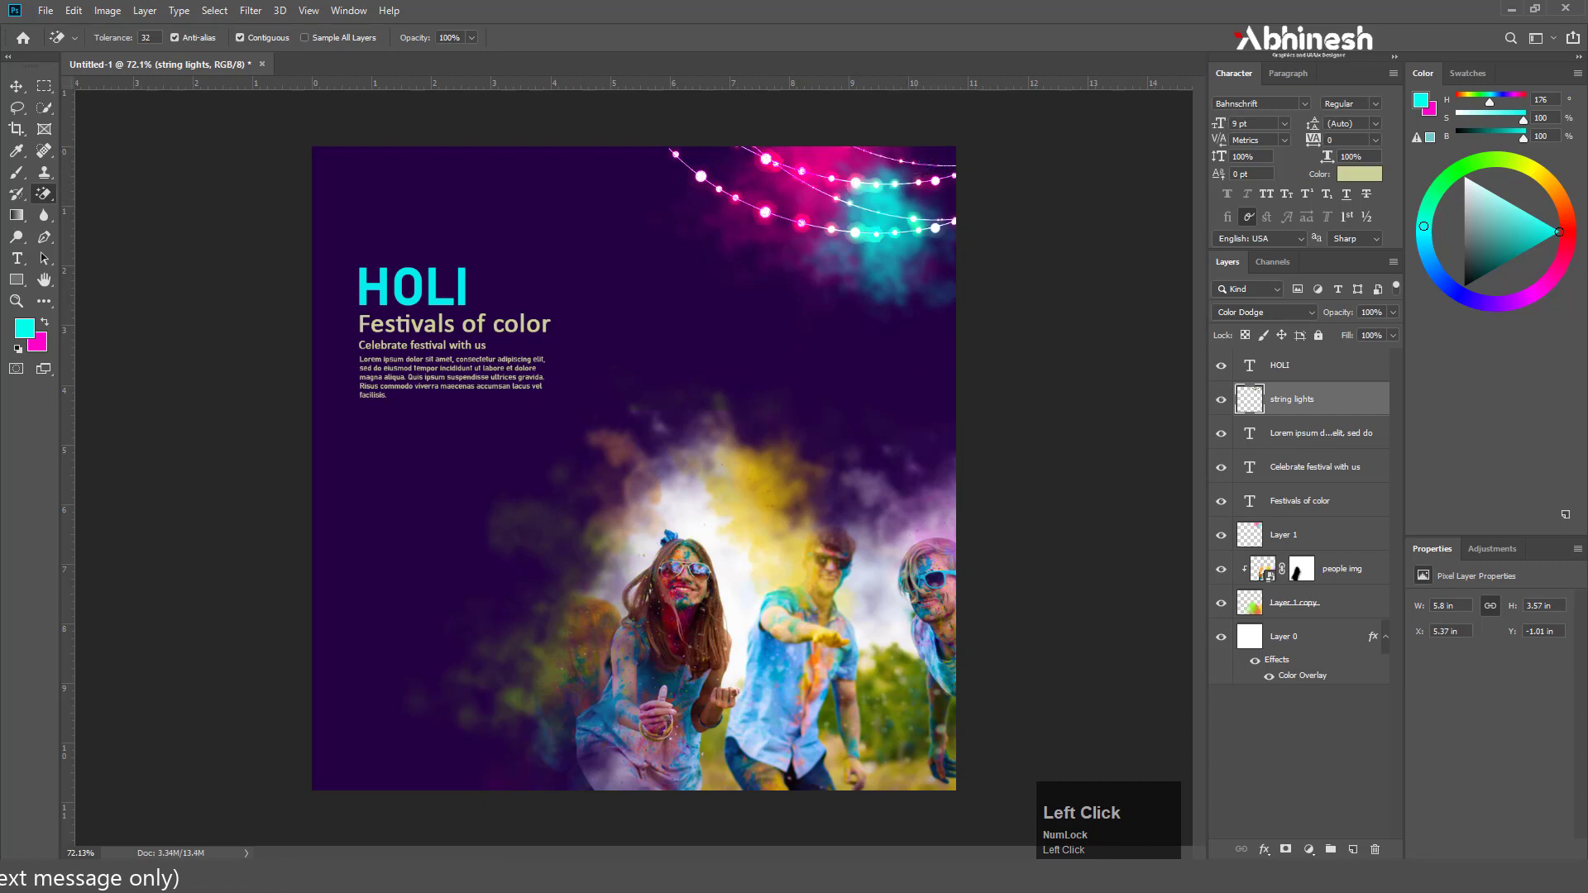
# Duplicate the string lights into the post's lower-left corner and flip the copy vertically
pyautogui.click(17, 86)
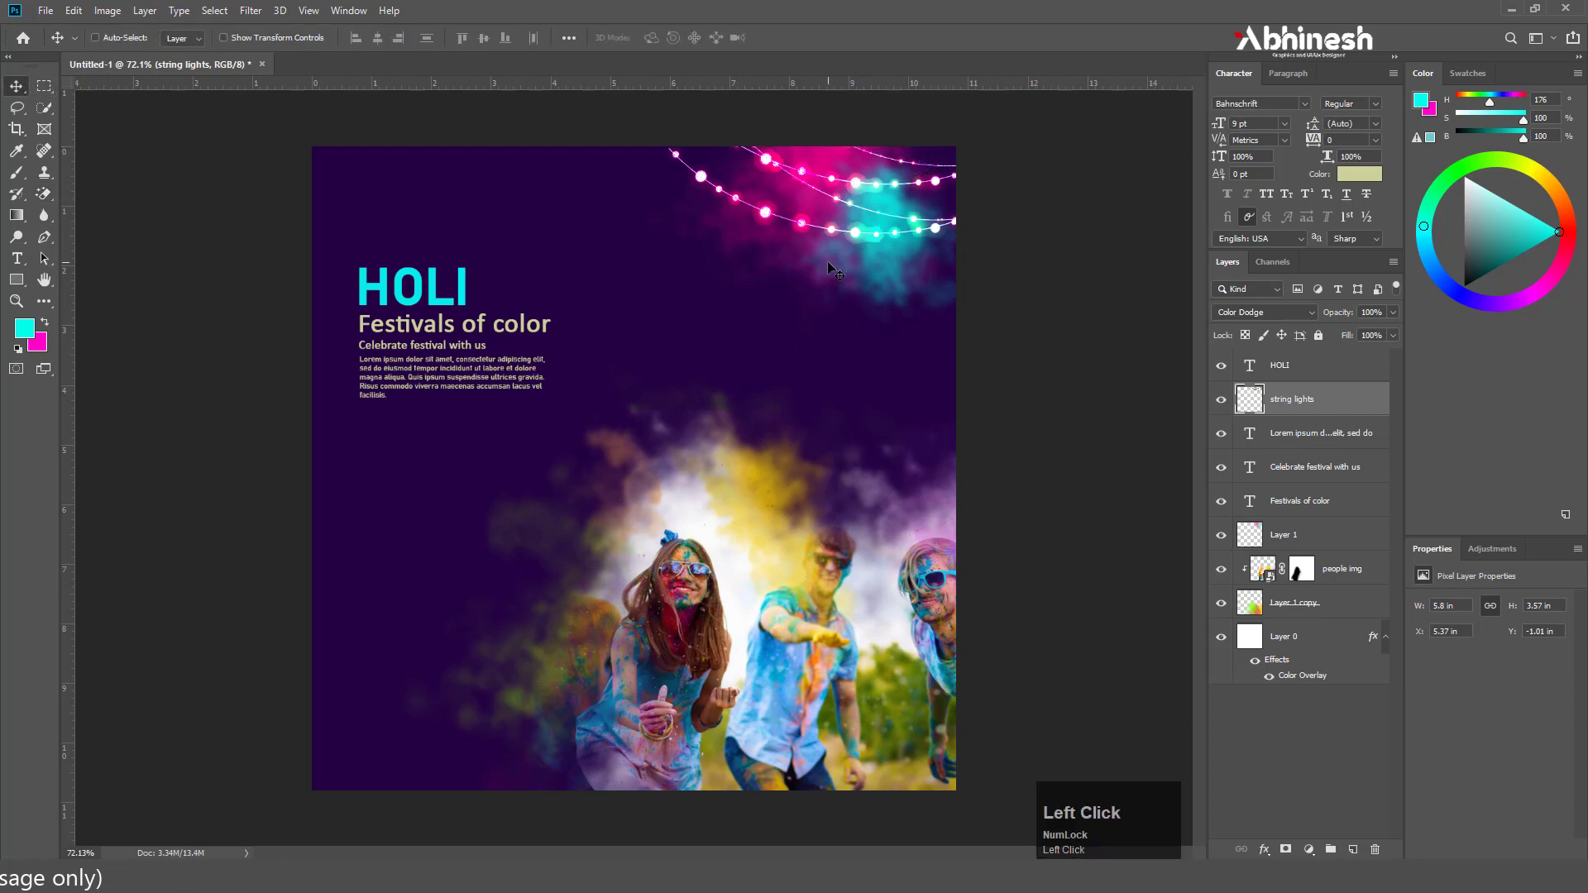
pyautogui.moveTo(853, 217); pyautogui.dragTo(483, 755)
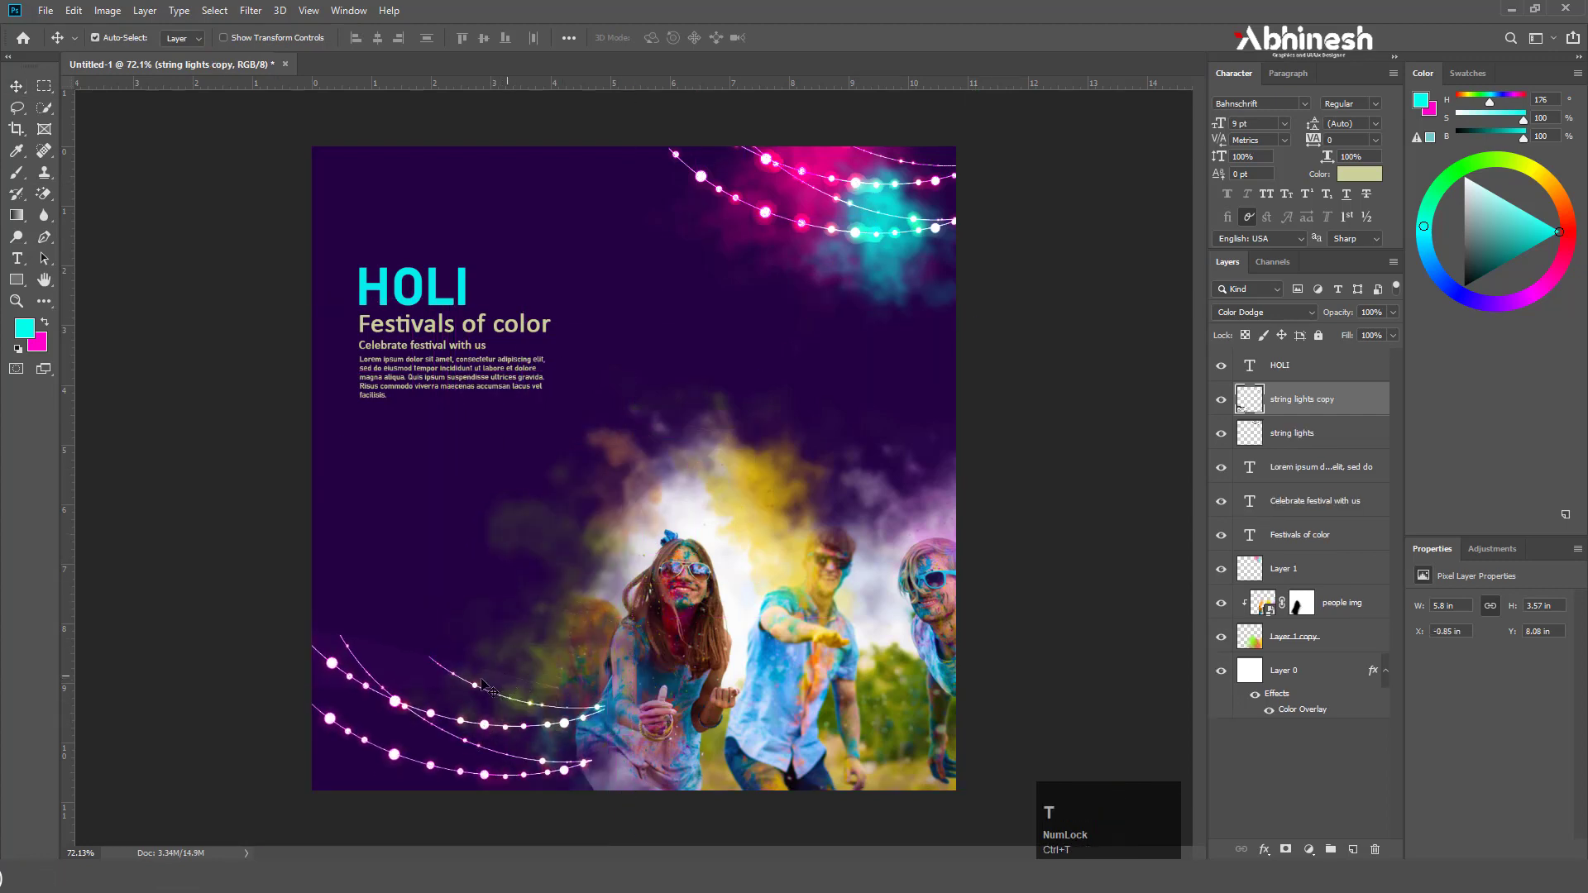
pyautogui.hotkey('ctrl', 't')
pyautogui.rightClick(478, 691)
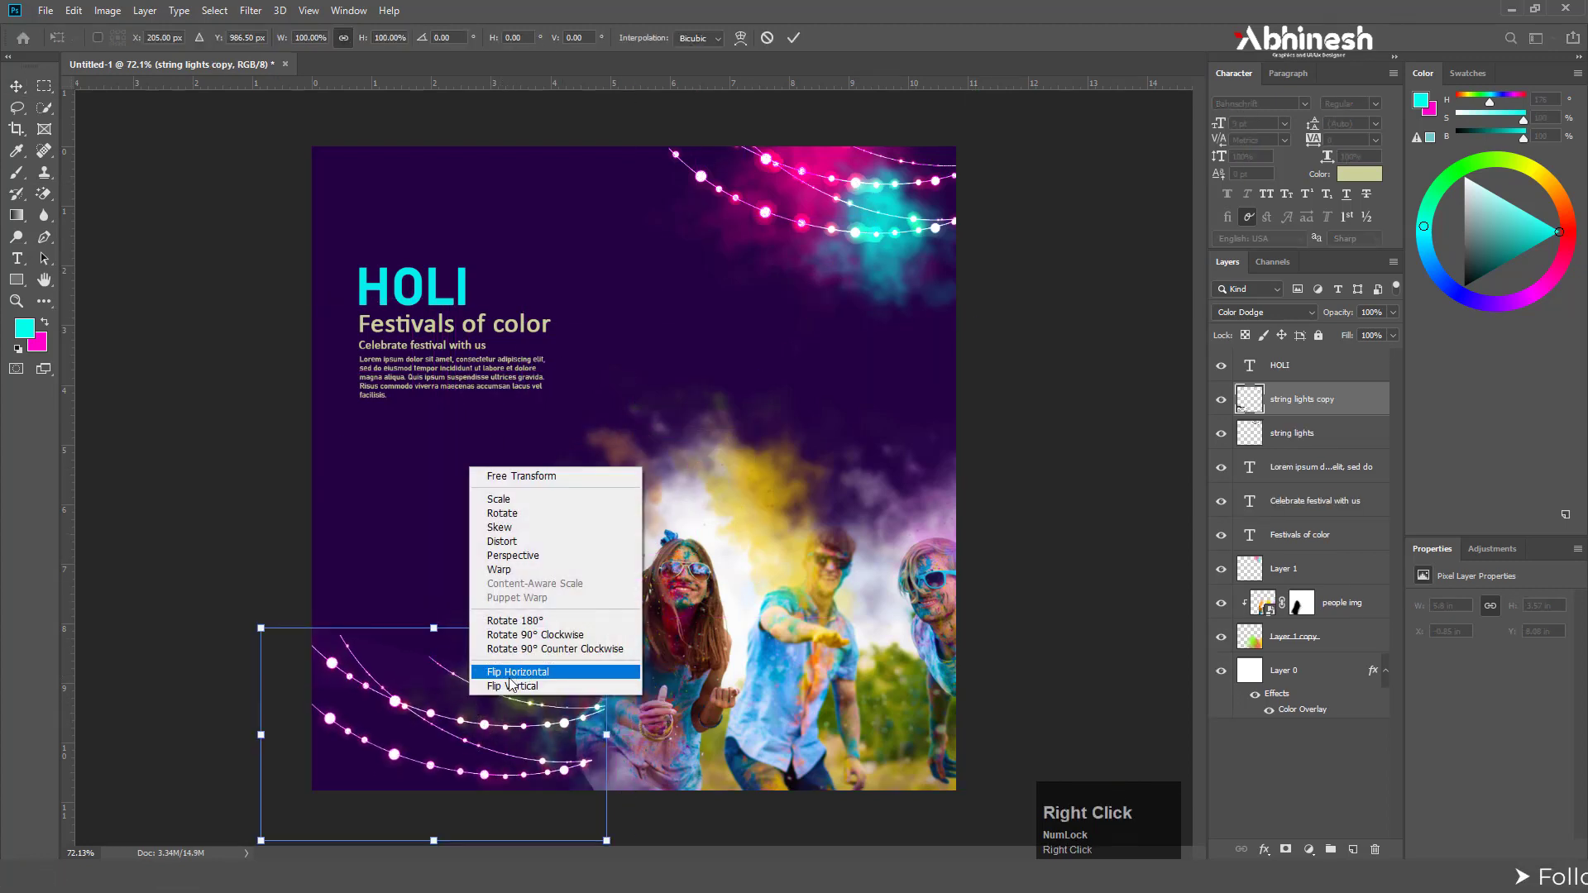
pyautogui.click(509, 674)
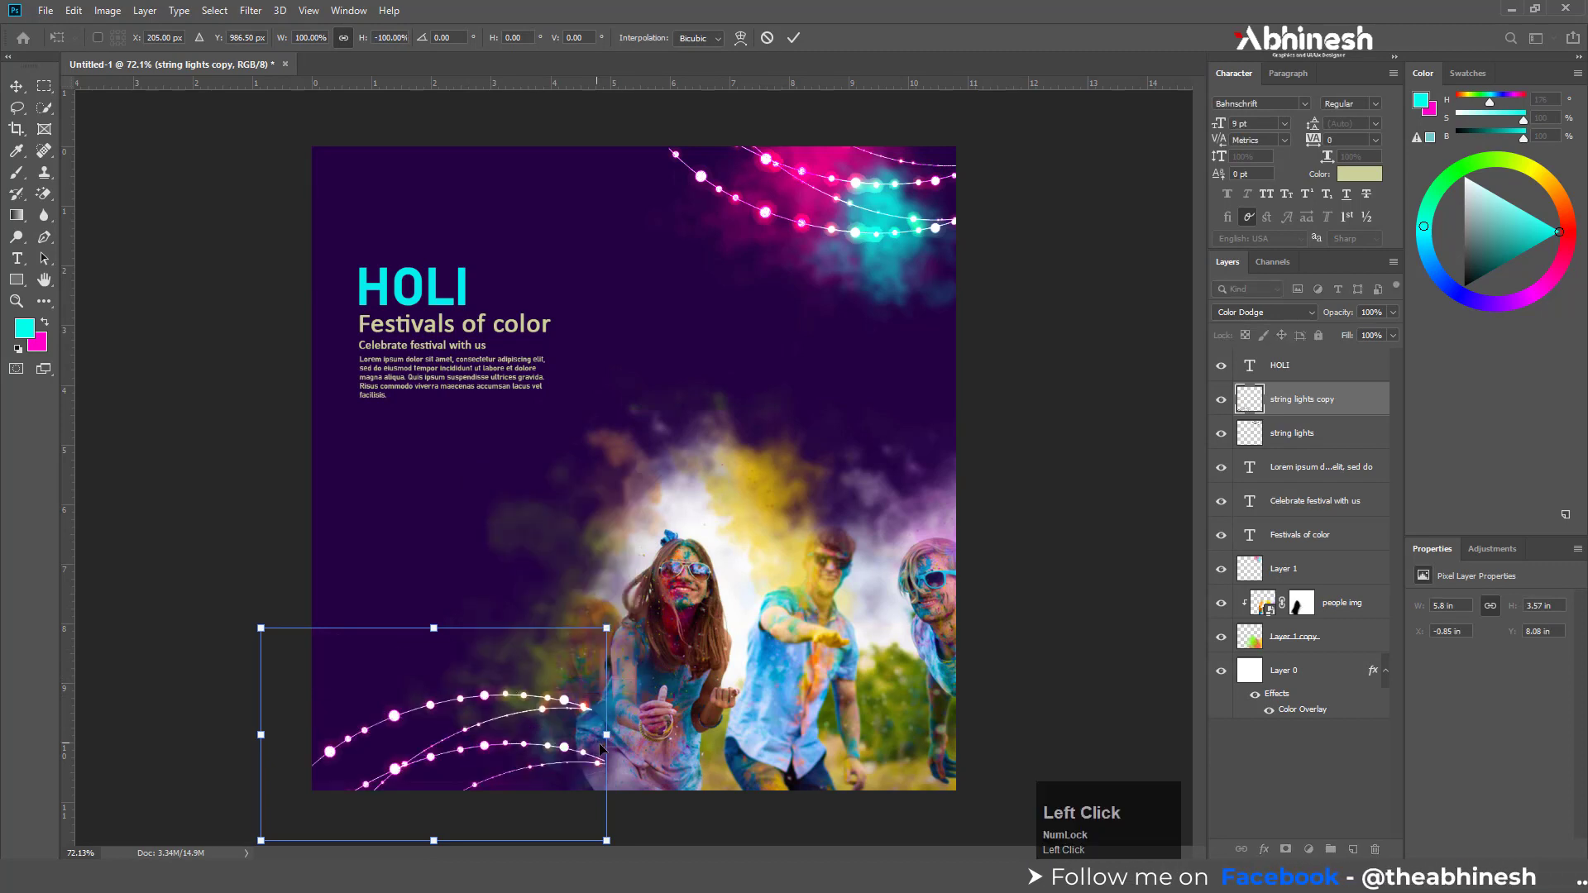
# Tilt the flipped string lights copy slightly clockwise and adjust its position along the lower-left edge
pyautogui.moveTo(635, 746); pyautogui.dragTo(634, 766)
pyautogui.moveTo(513, 742); pyautogui.dragTo(552, 739)
pyautogui.press('Return')
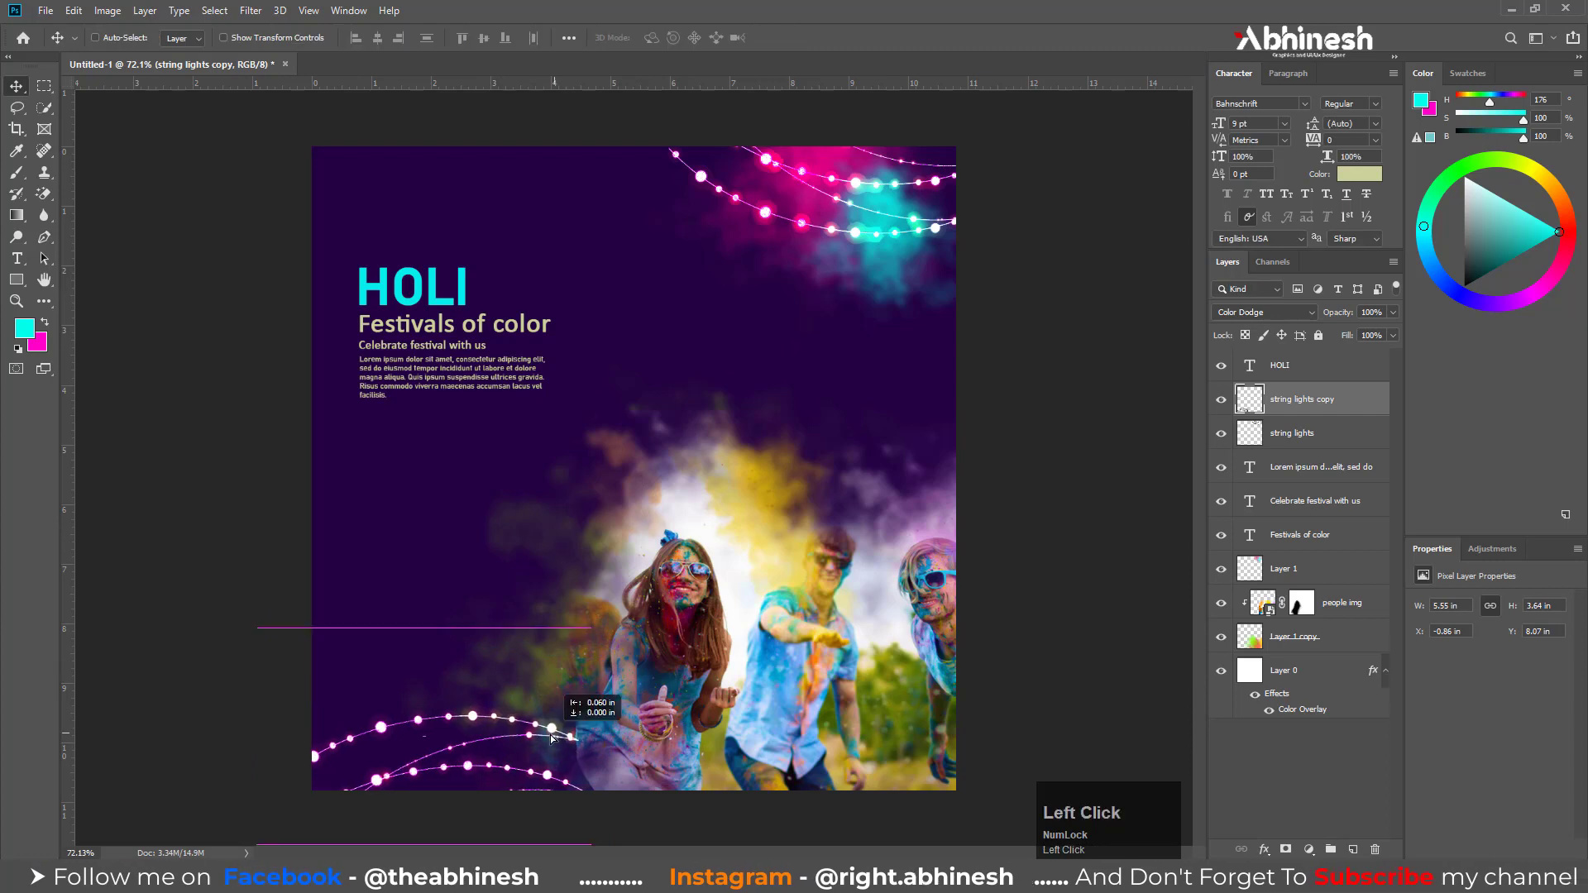
# Scale the string lights copy down to about 86.5% and tuck it into the post's lower-left corner
pyautogui.hotkey('ctrl', 't')
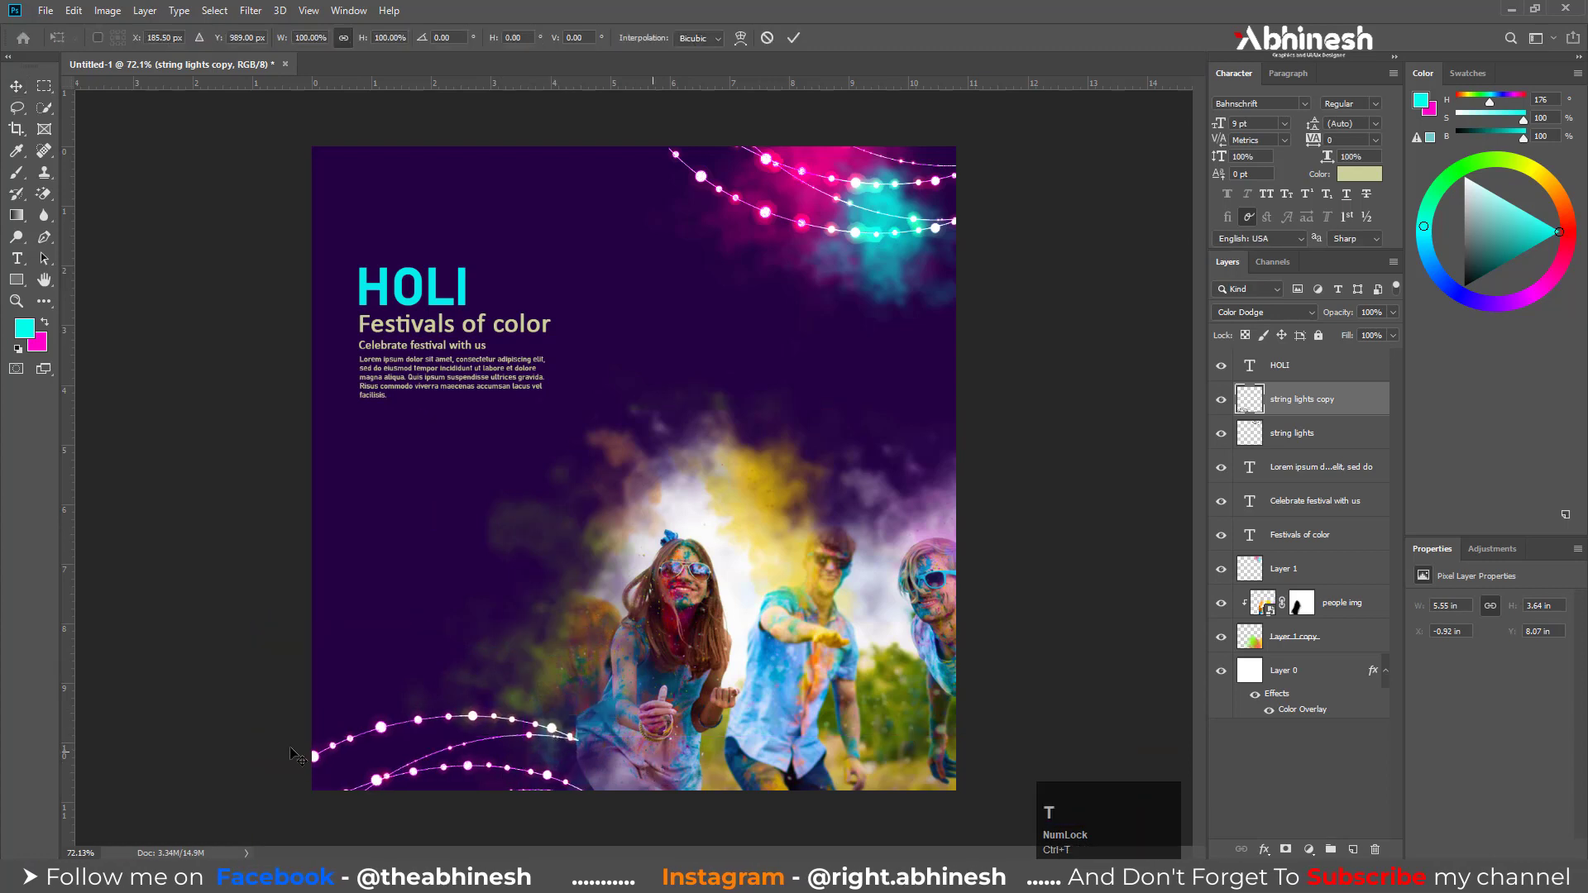
pyautogui.moveTo(256, 734); pyautogui.dragTo(301, 735)
pyautogui.moveTo(396, 763); pyautogui.dragTo(389, 777)
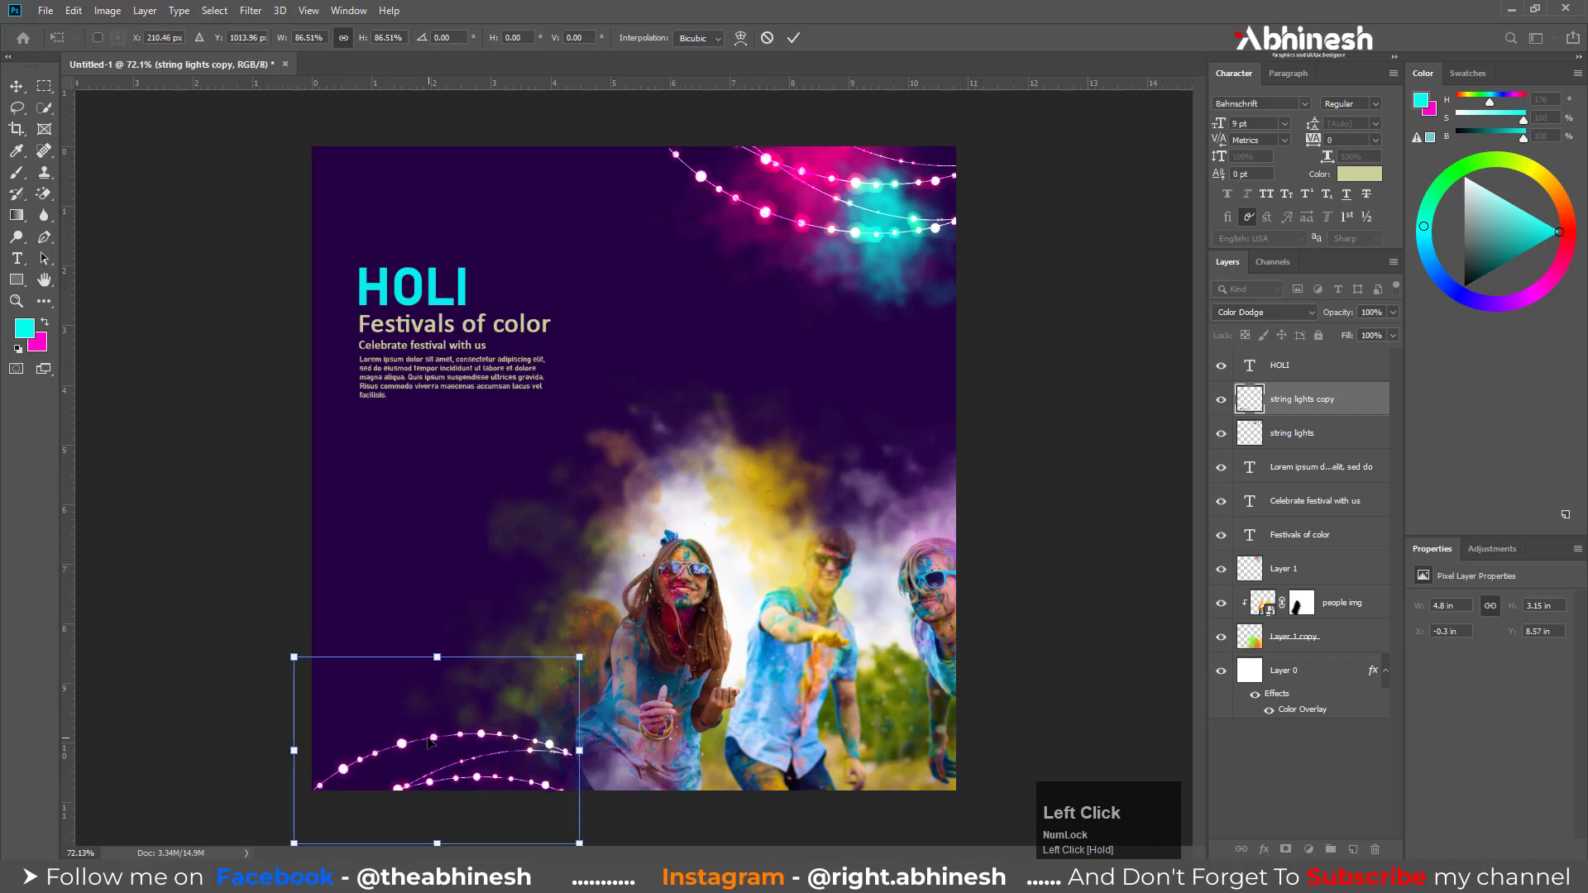
pyautogui.press('Return')
# Place the Footer image from the Holi post 2022 folder into the post
pyautogui.scroll(1, 637, 546)
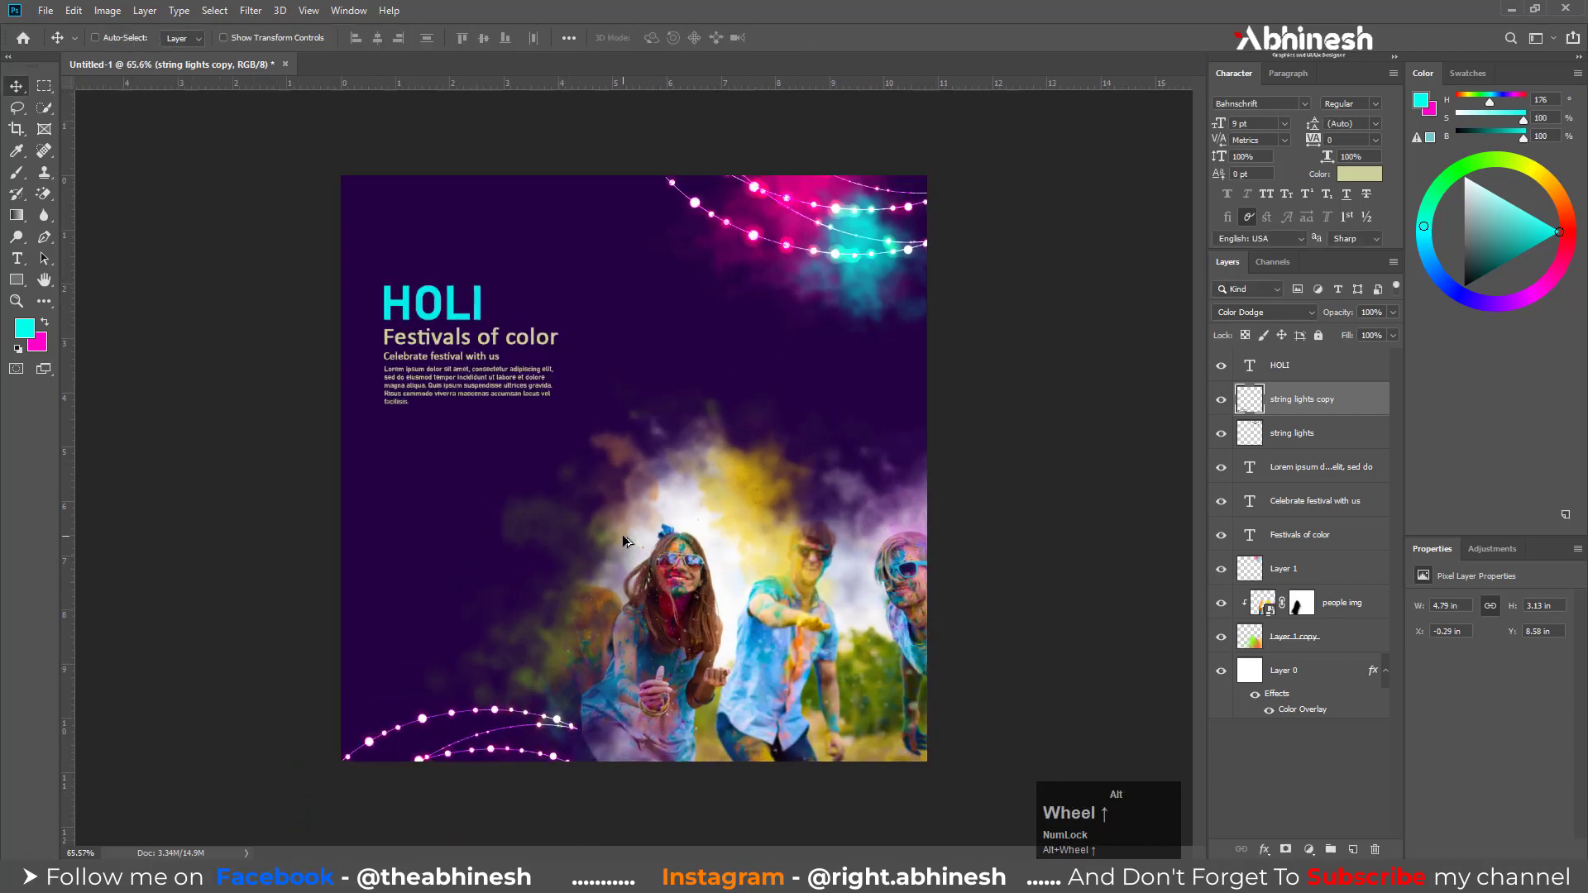
pyautogui.click(228, 876)
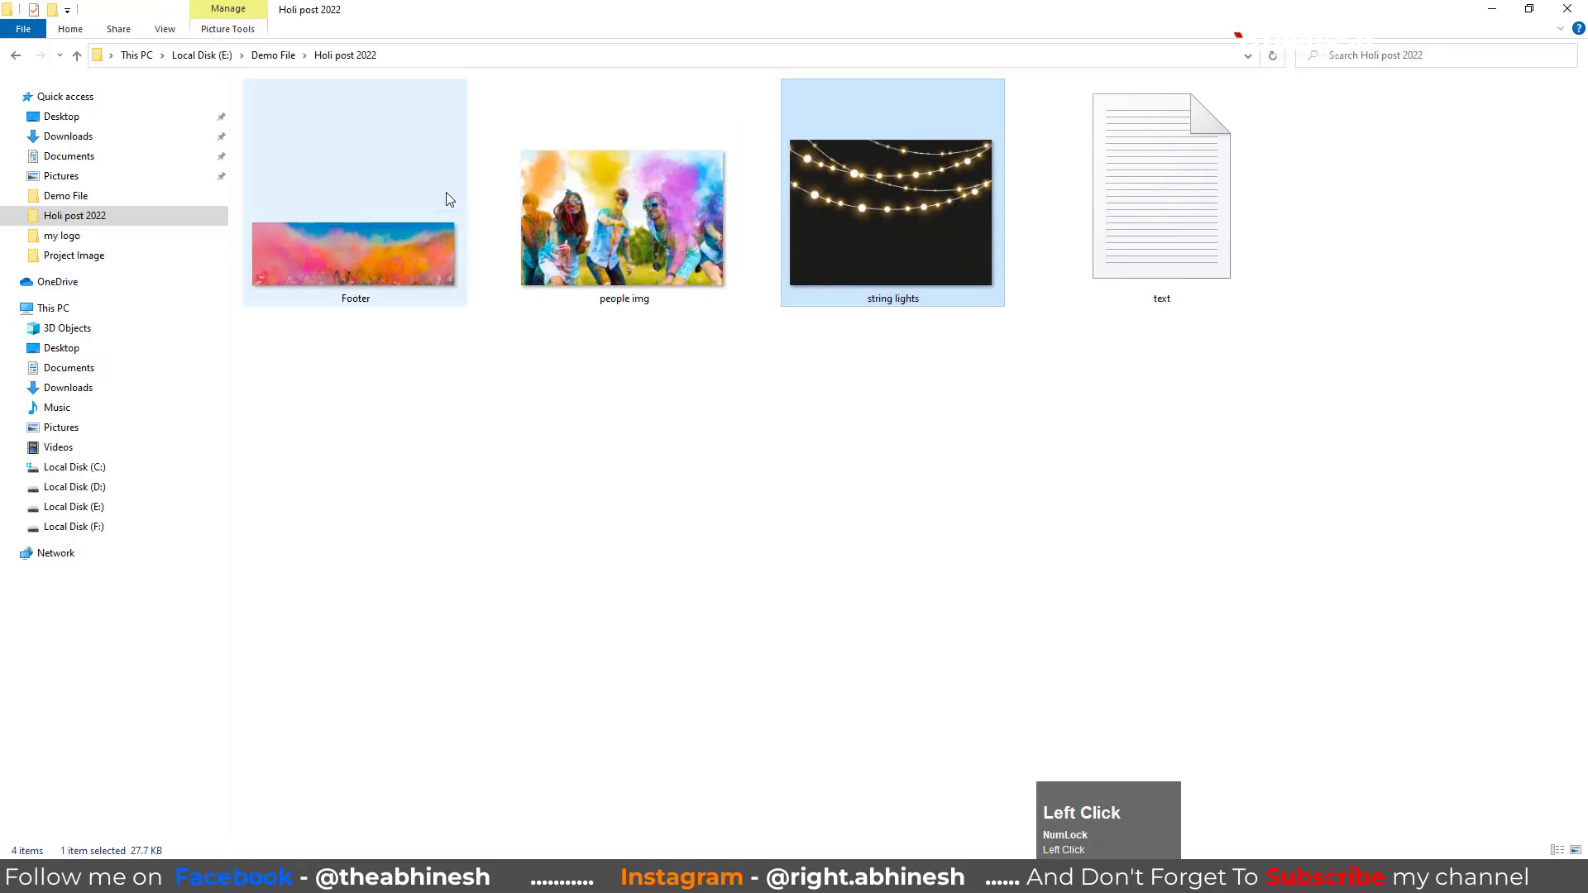
pyautogui.moveTo(352, 243); pyautogui.dragTo(561, 468)
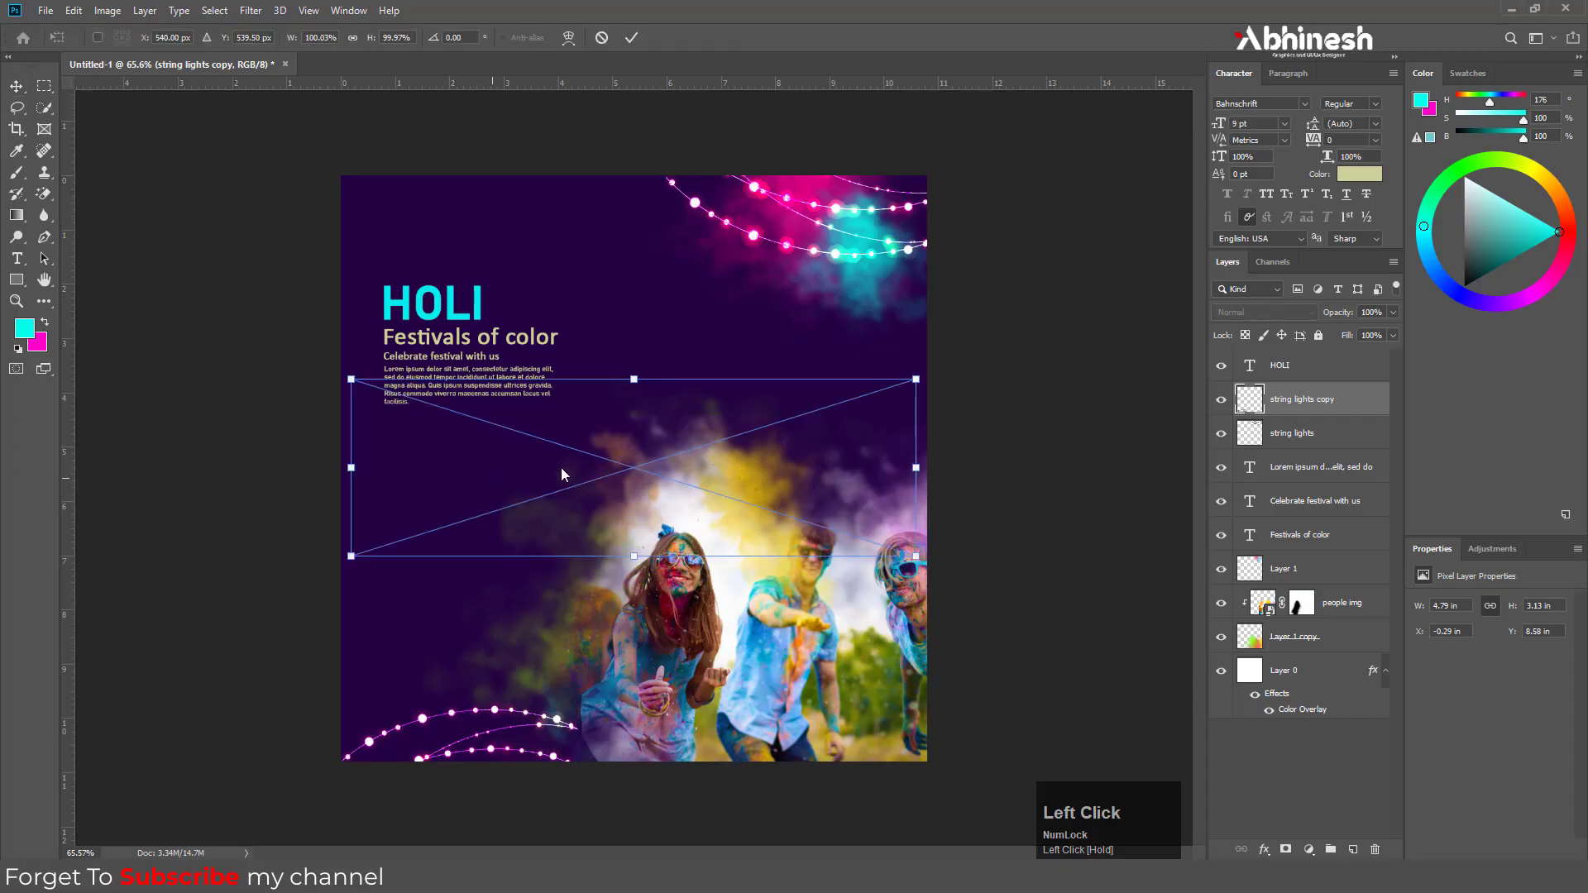
pyautogui.press('Return')
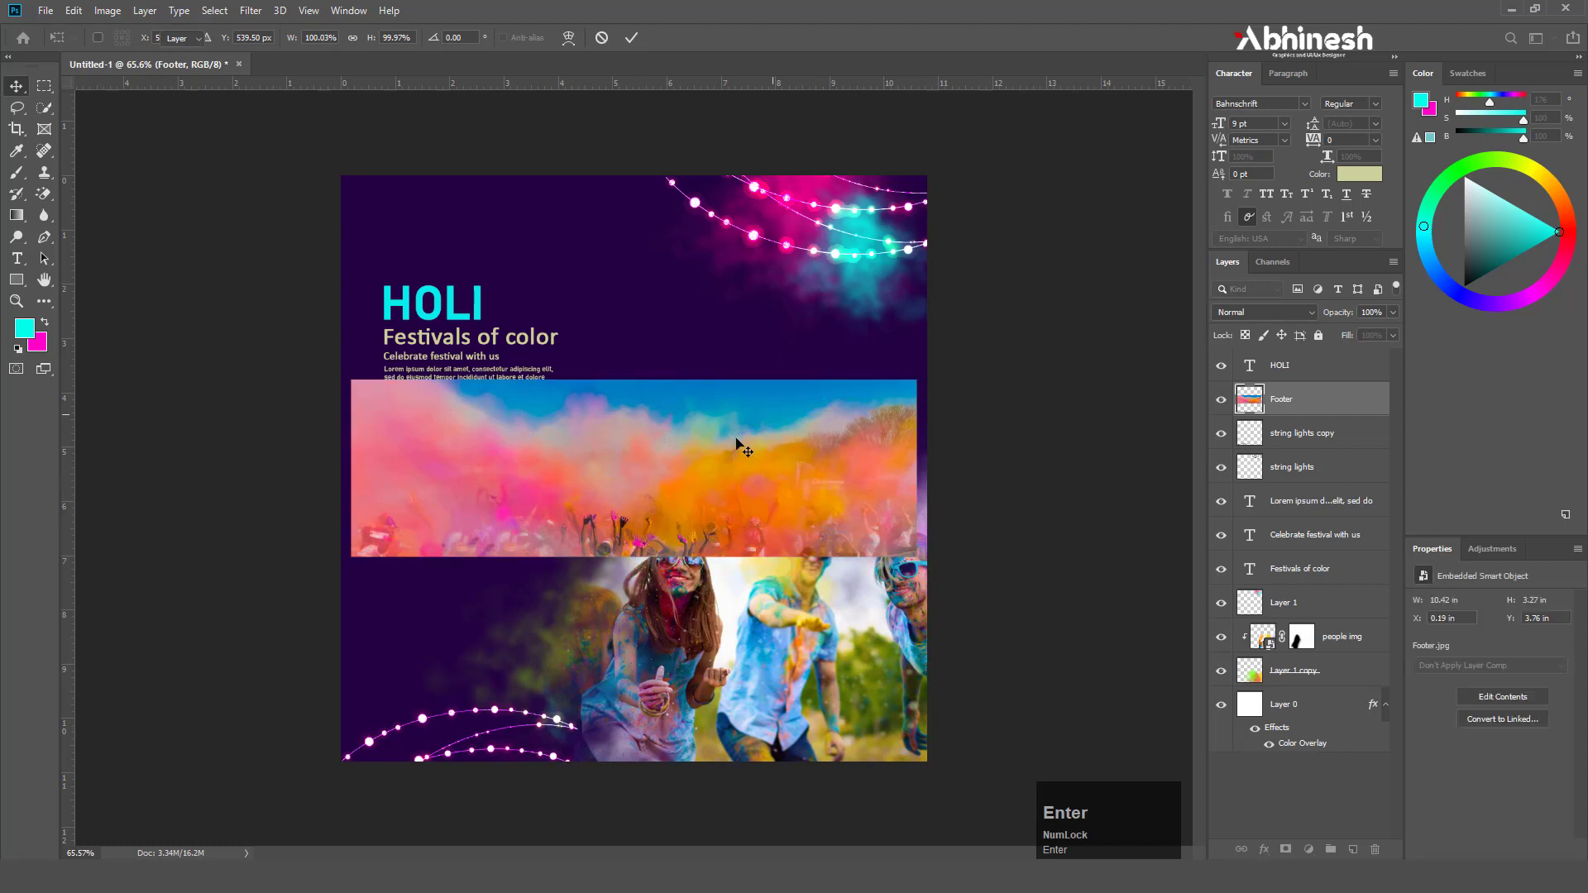
# Move the Footer image to the post's bottom edge and scale it to about 104% to span the full width
pyautogui.moveTo(638, 474); pyautogui.dragTo(623, 657)
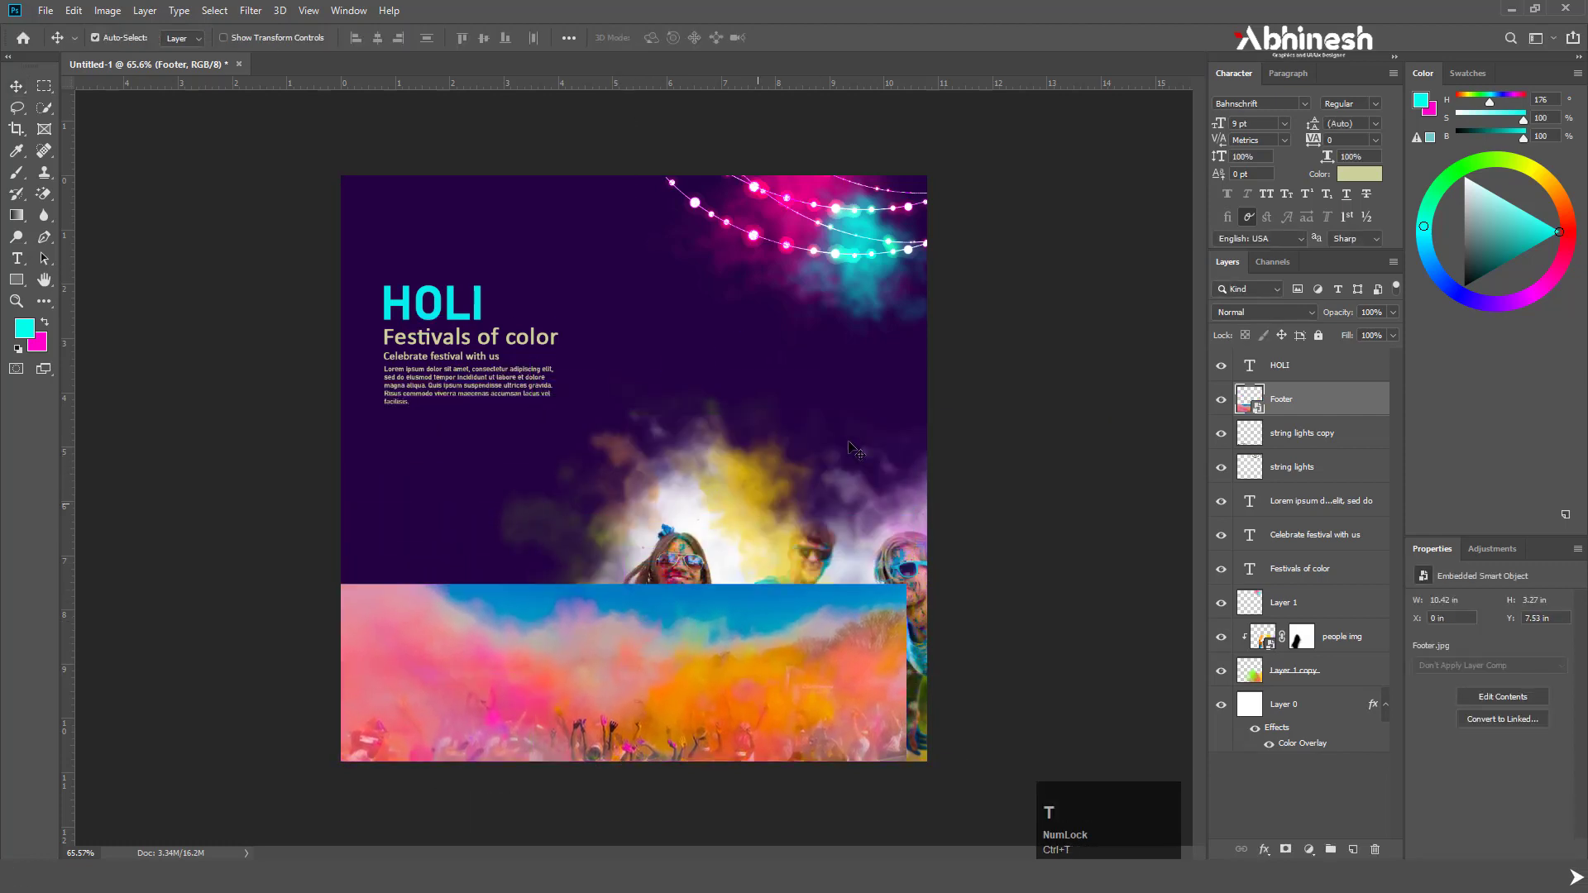
pyautogui.hotkey('ctrl', 't')
pyautogui.moveTo(906, 584); pyautogui.dragTo(929, 577)
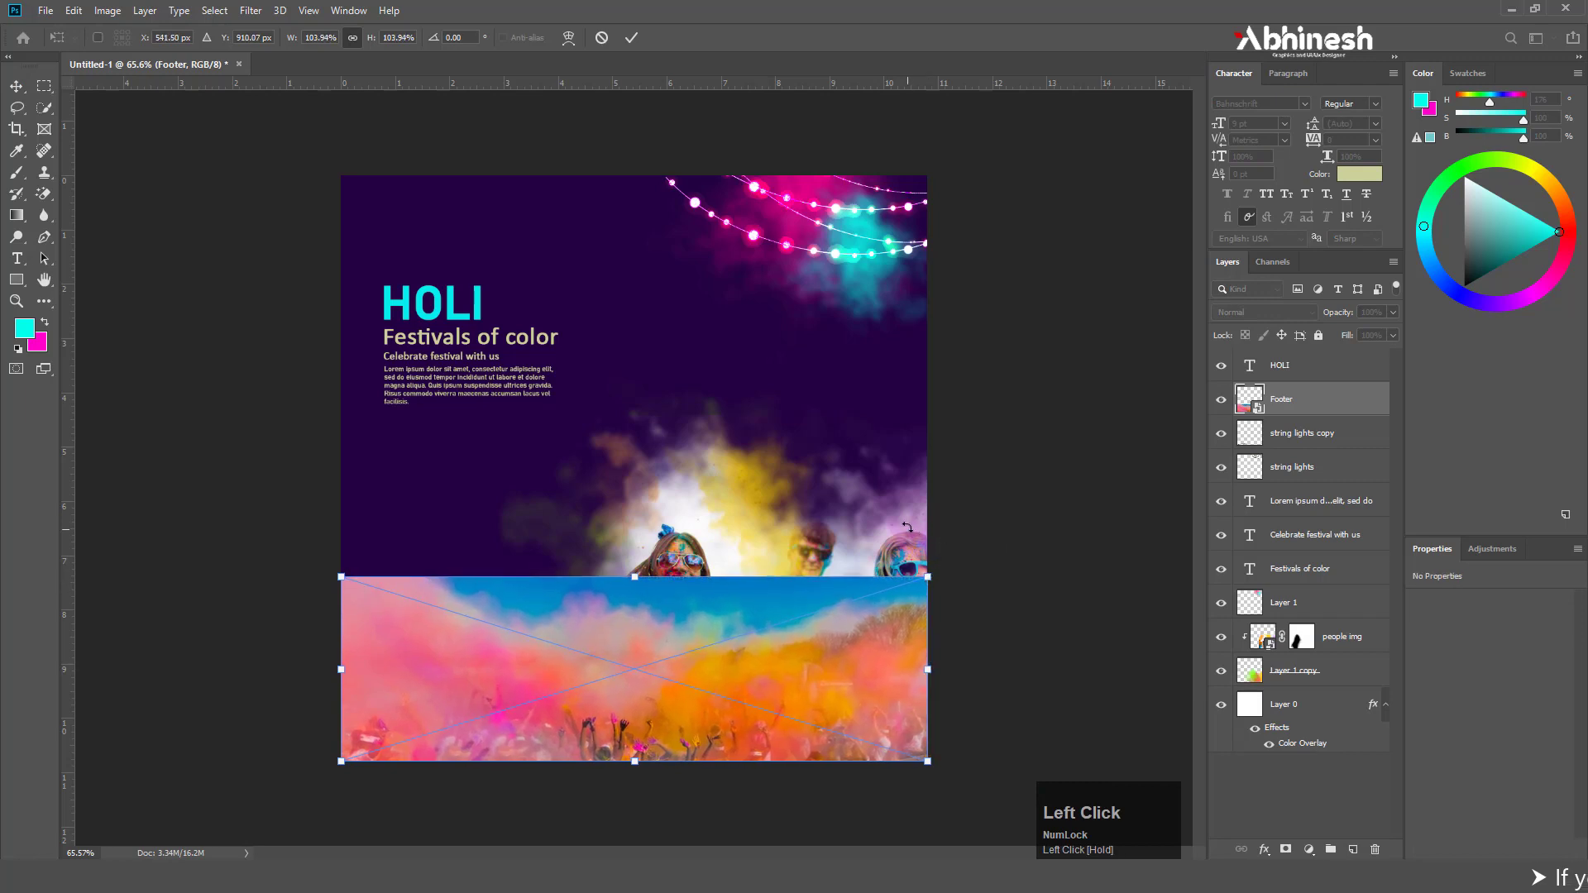
pyautogui.press('Return')
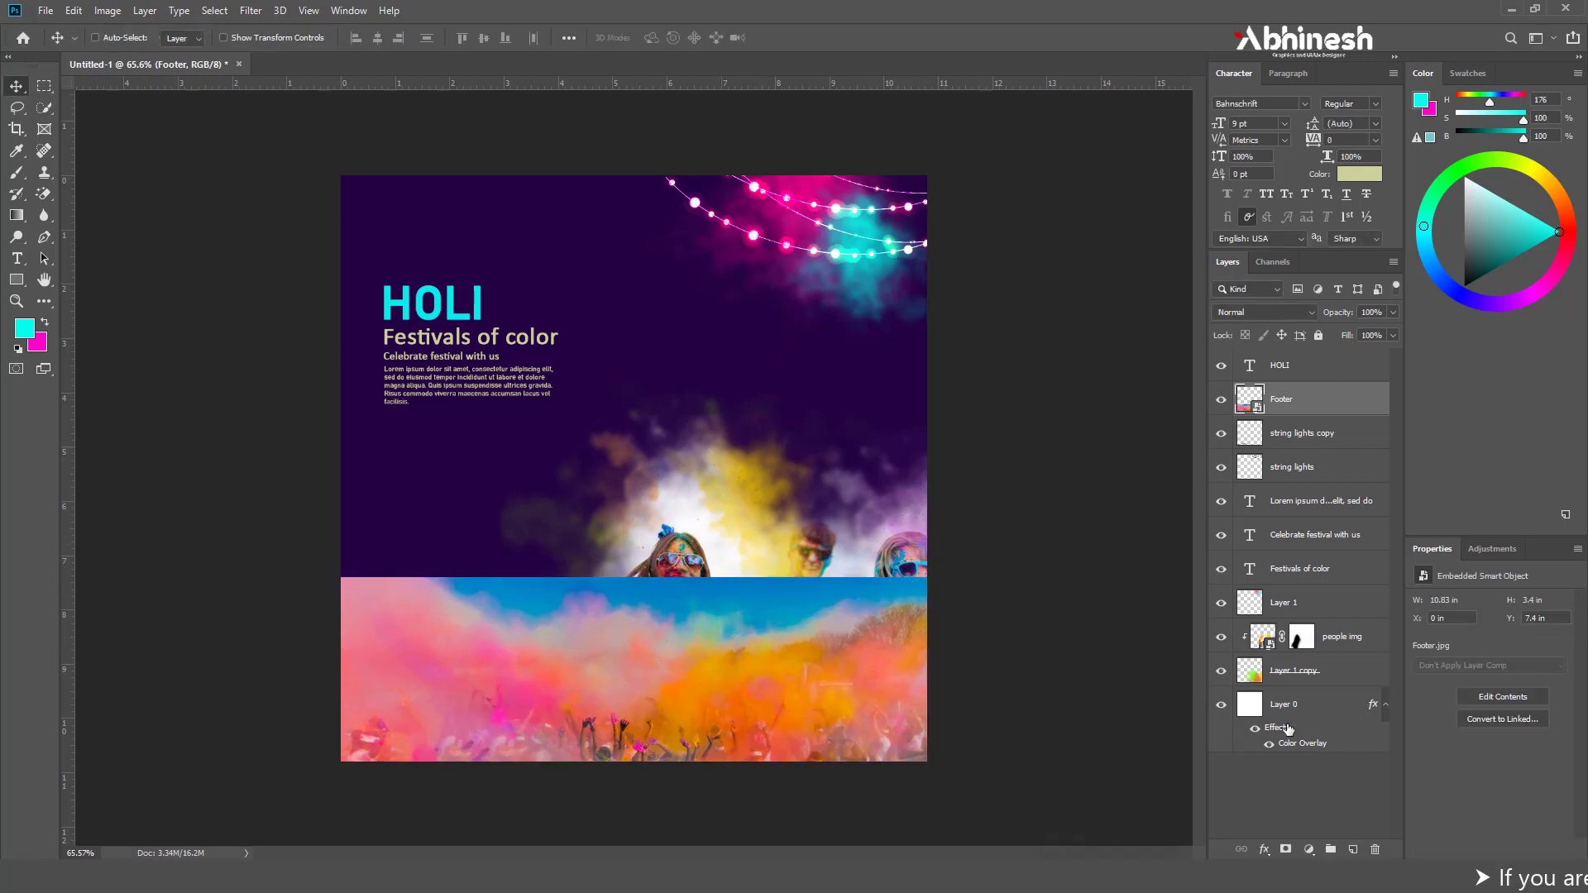
# Add a layer mask to the Footer image and fade its upper part out with a black-to-white linear gradient
pyautogui.click(1288, 849)
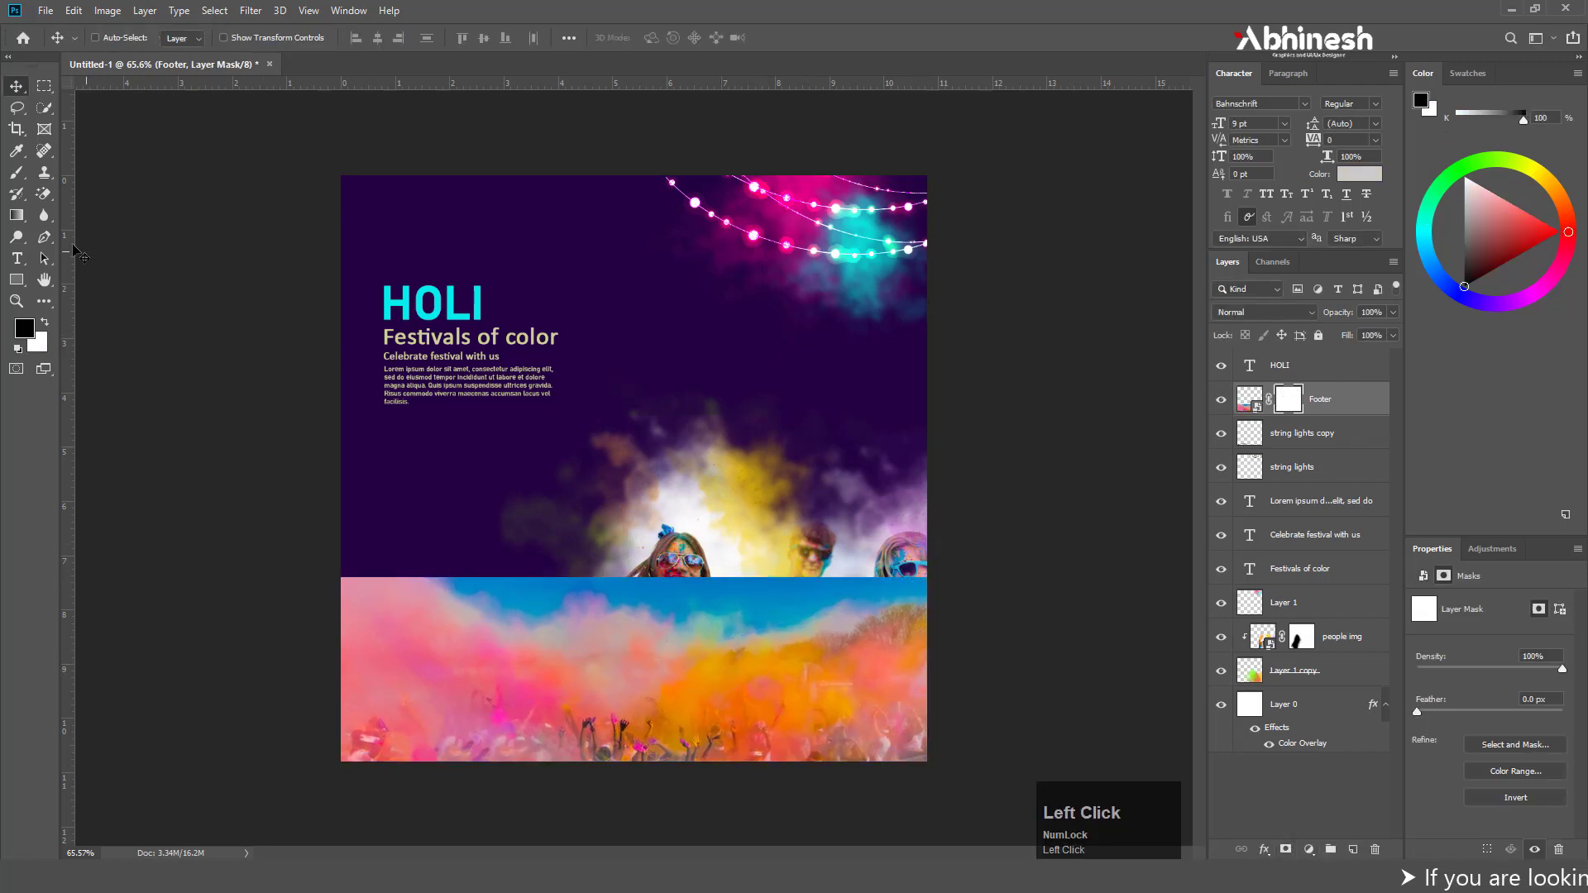
pyautogui.click(16, 215)
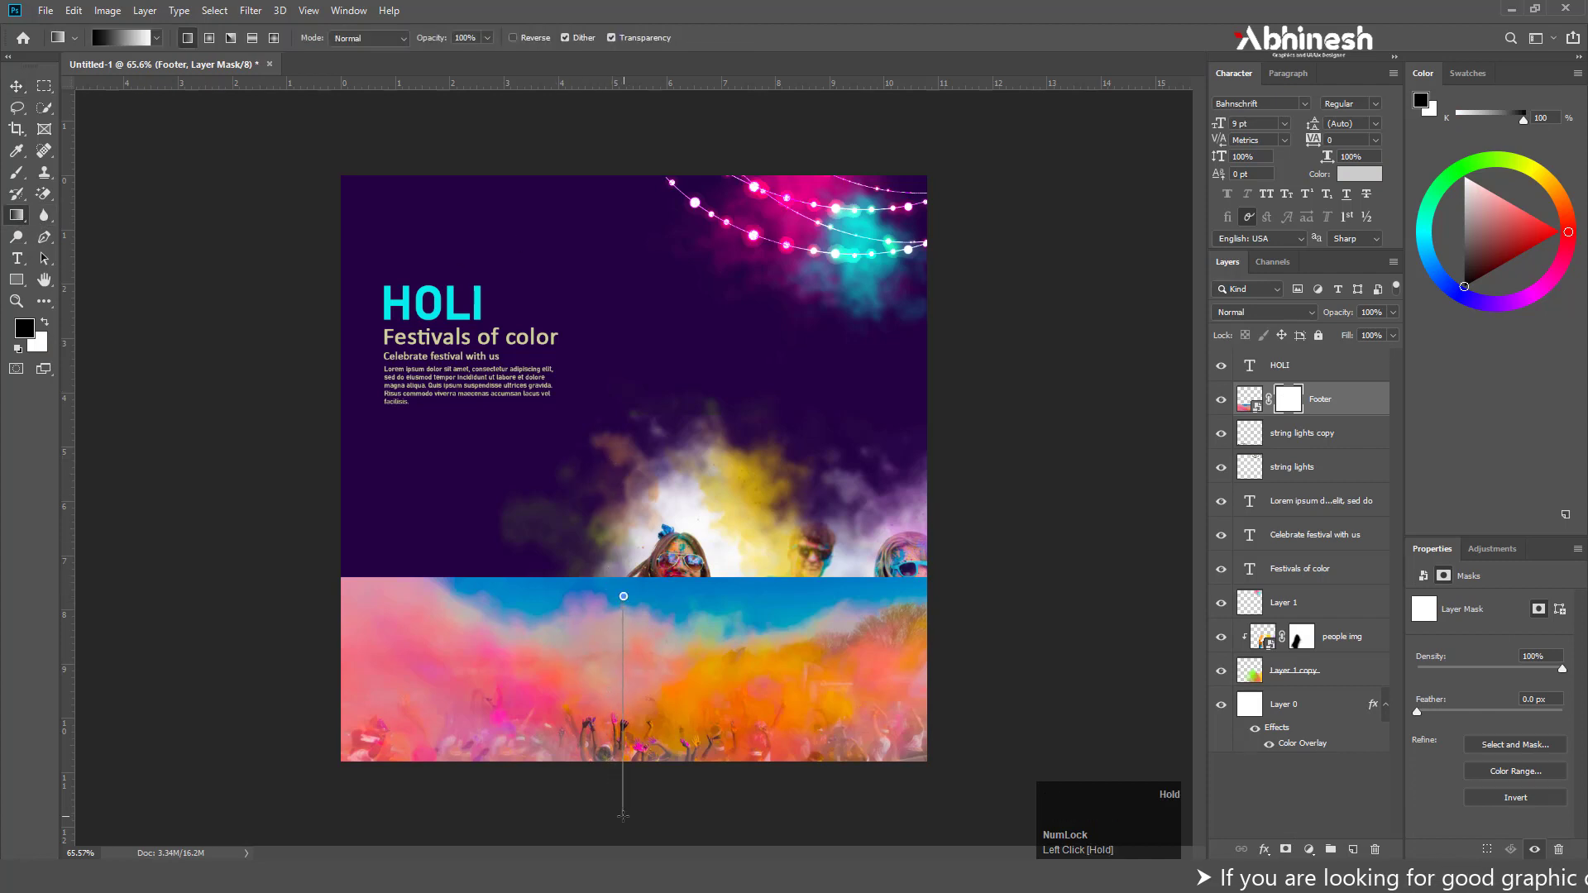
pyautogui.moveTo(623, 816); pyautogui.dragTo(623, 816)
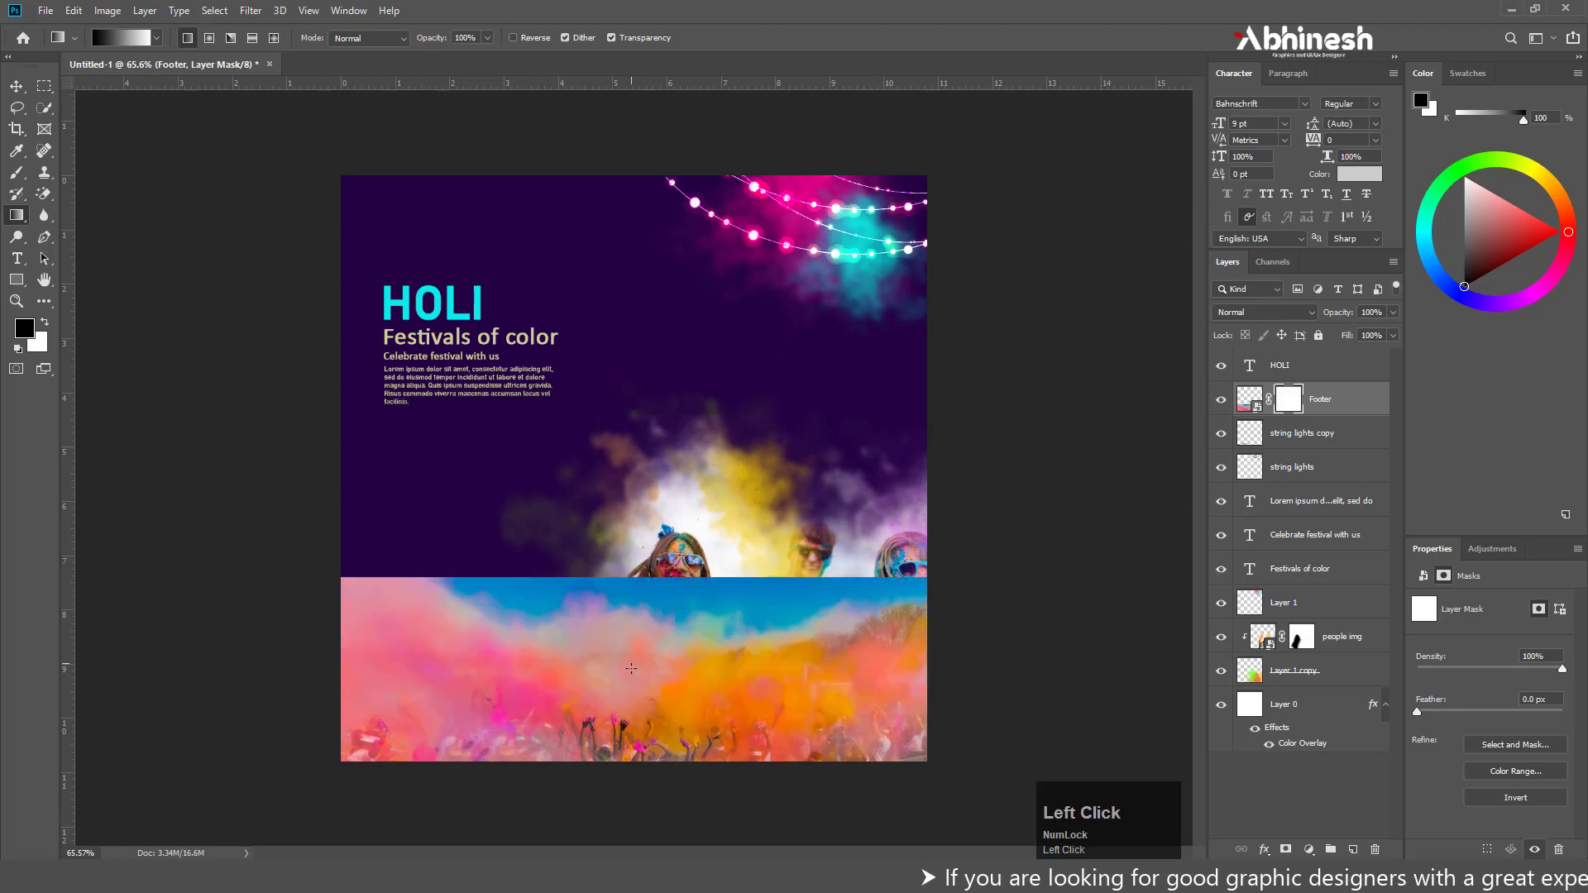
pyautogui.moveTo(680, 758); pyautogui.dragTo(784, 668)
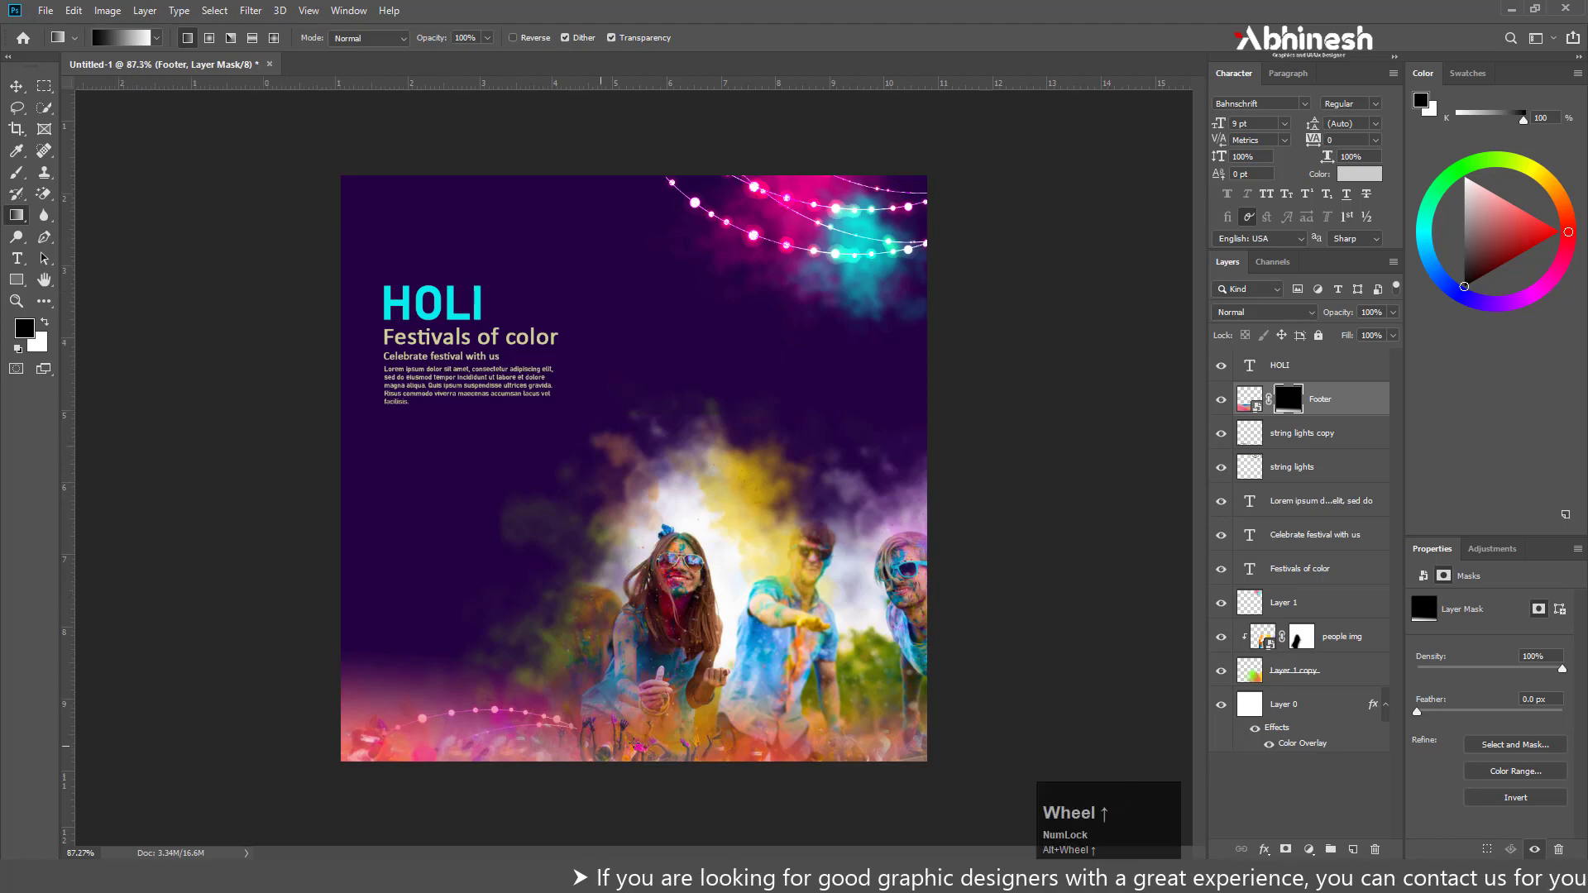
# Scale the Festivals of color, Celebrate festival with us and Lorem ipsum text layers together up to about 116%, keeping them aligned beneath HOLI
pyautogui.scroll(-1, 773, 689)
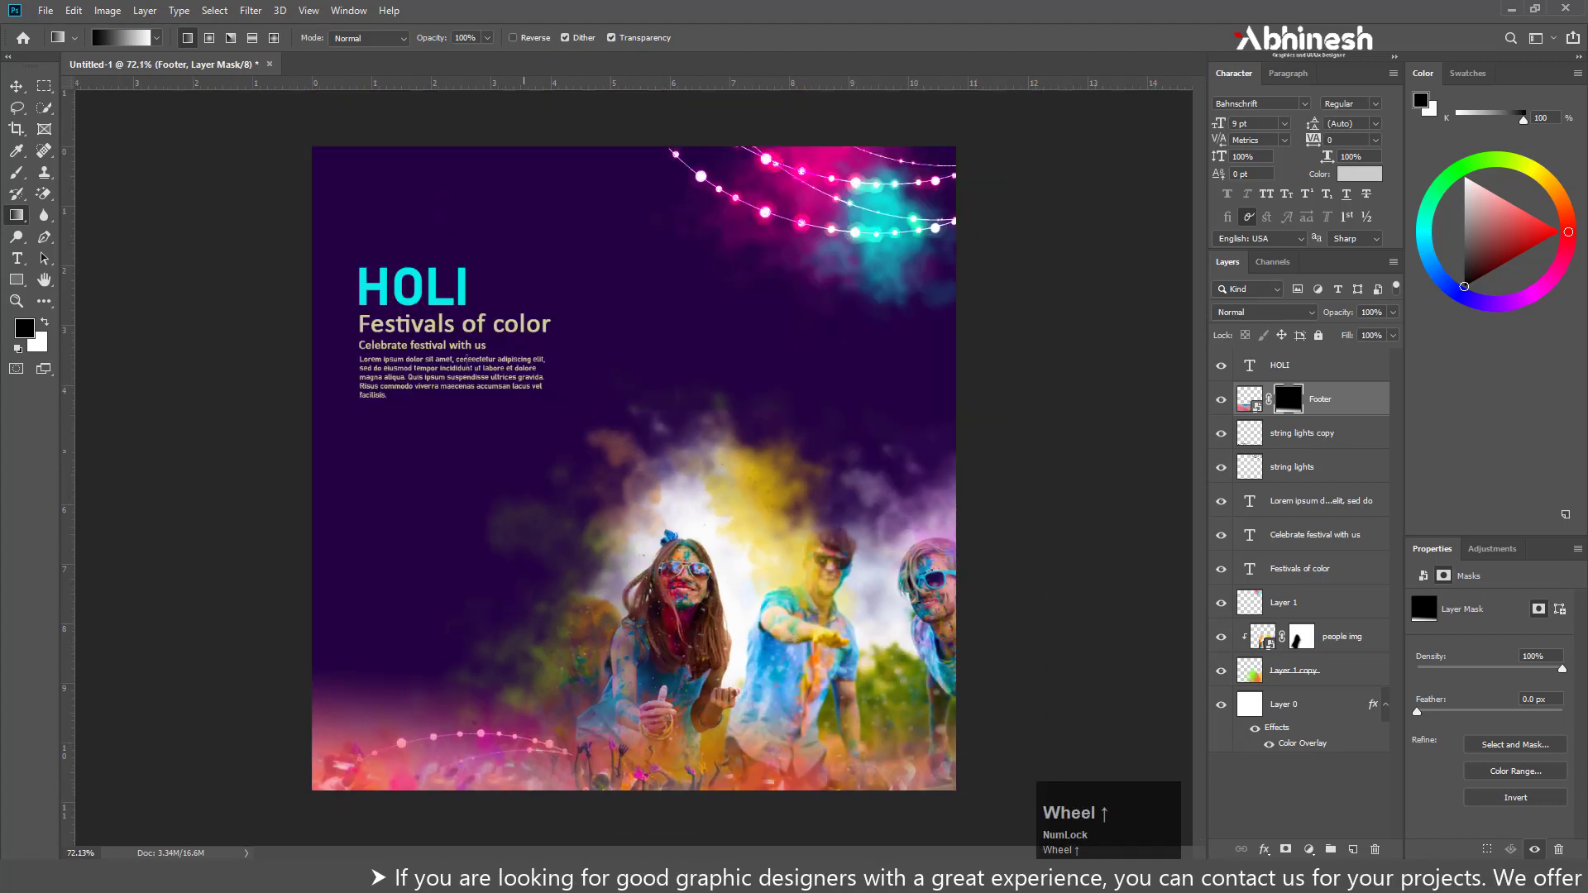
pyautogui.scroll(3, 488, 325)
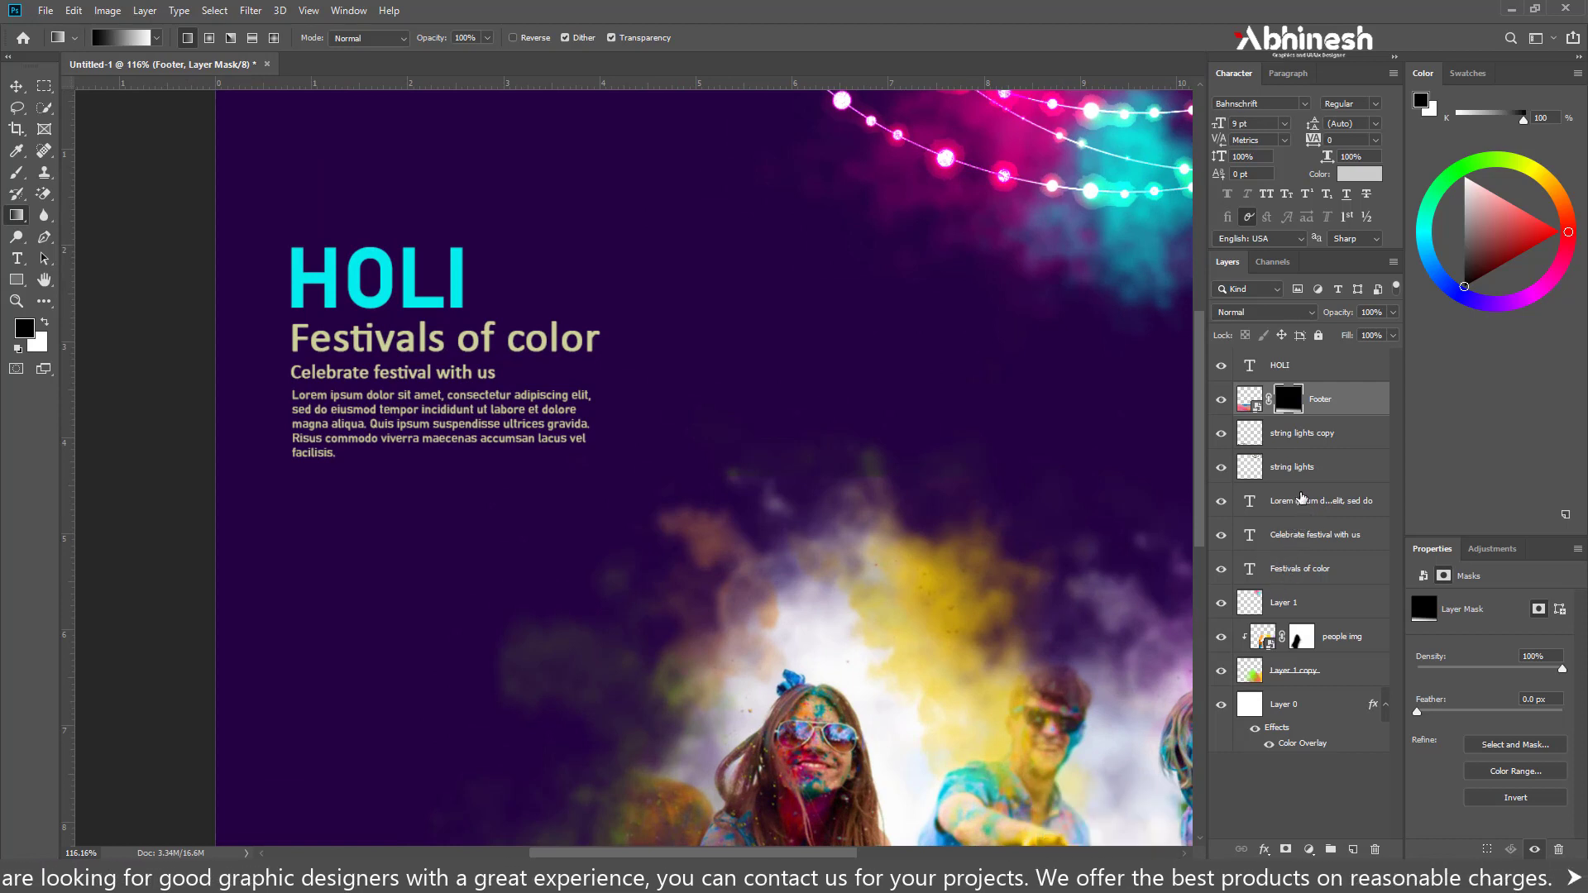
pyautogui.click(1295, 503)
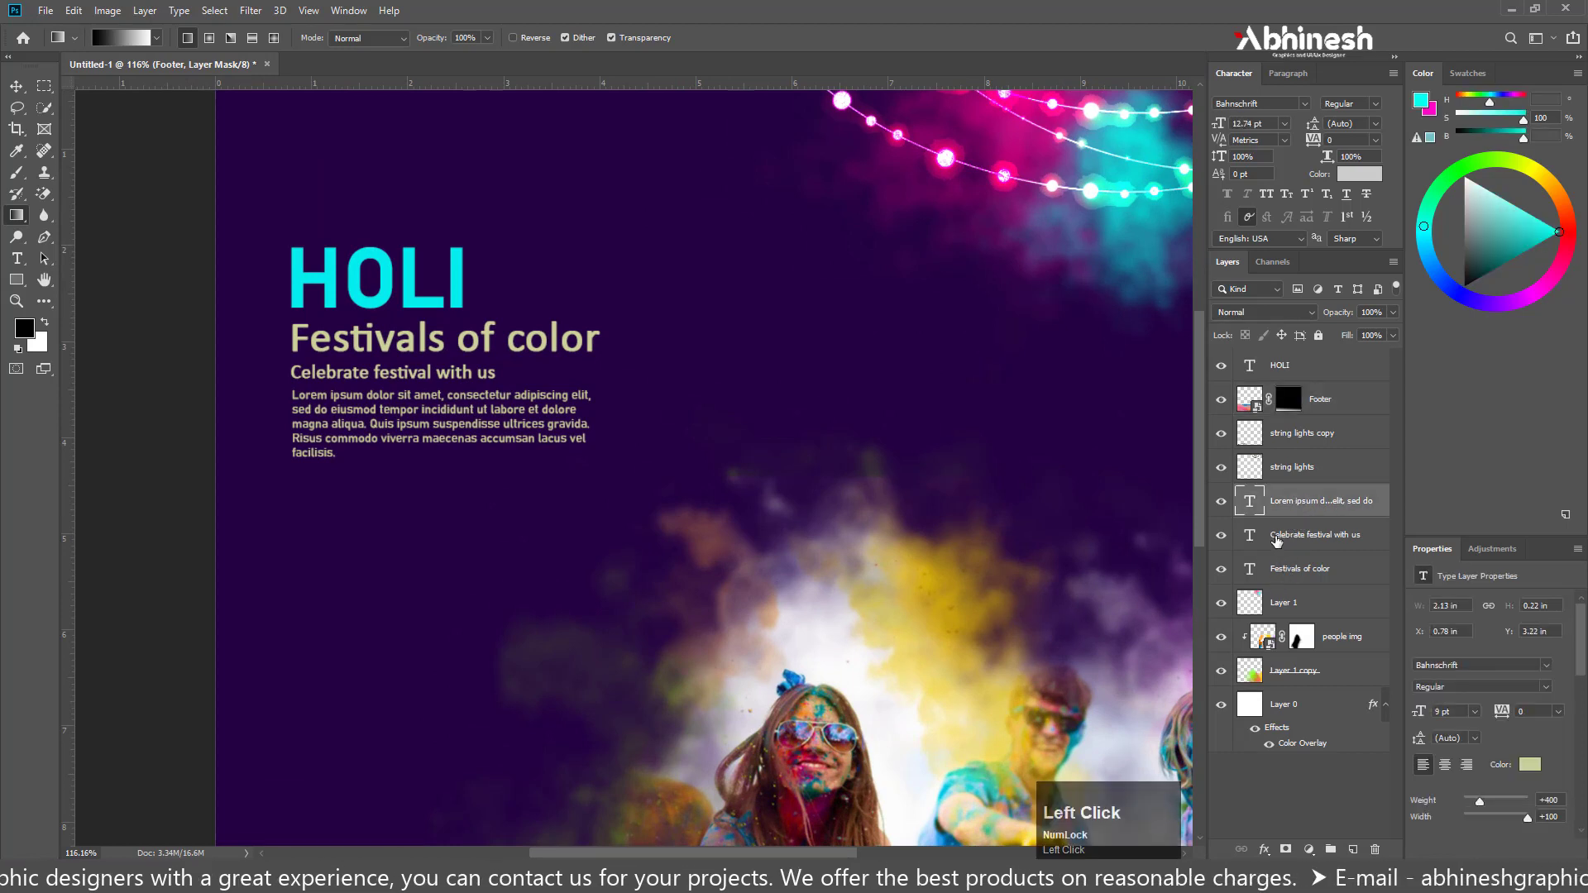
pyautogui.click(1286, 535)
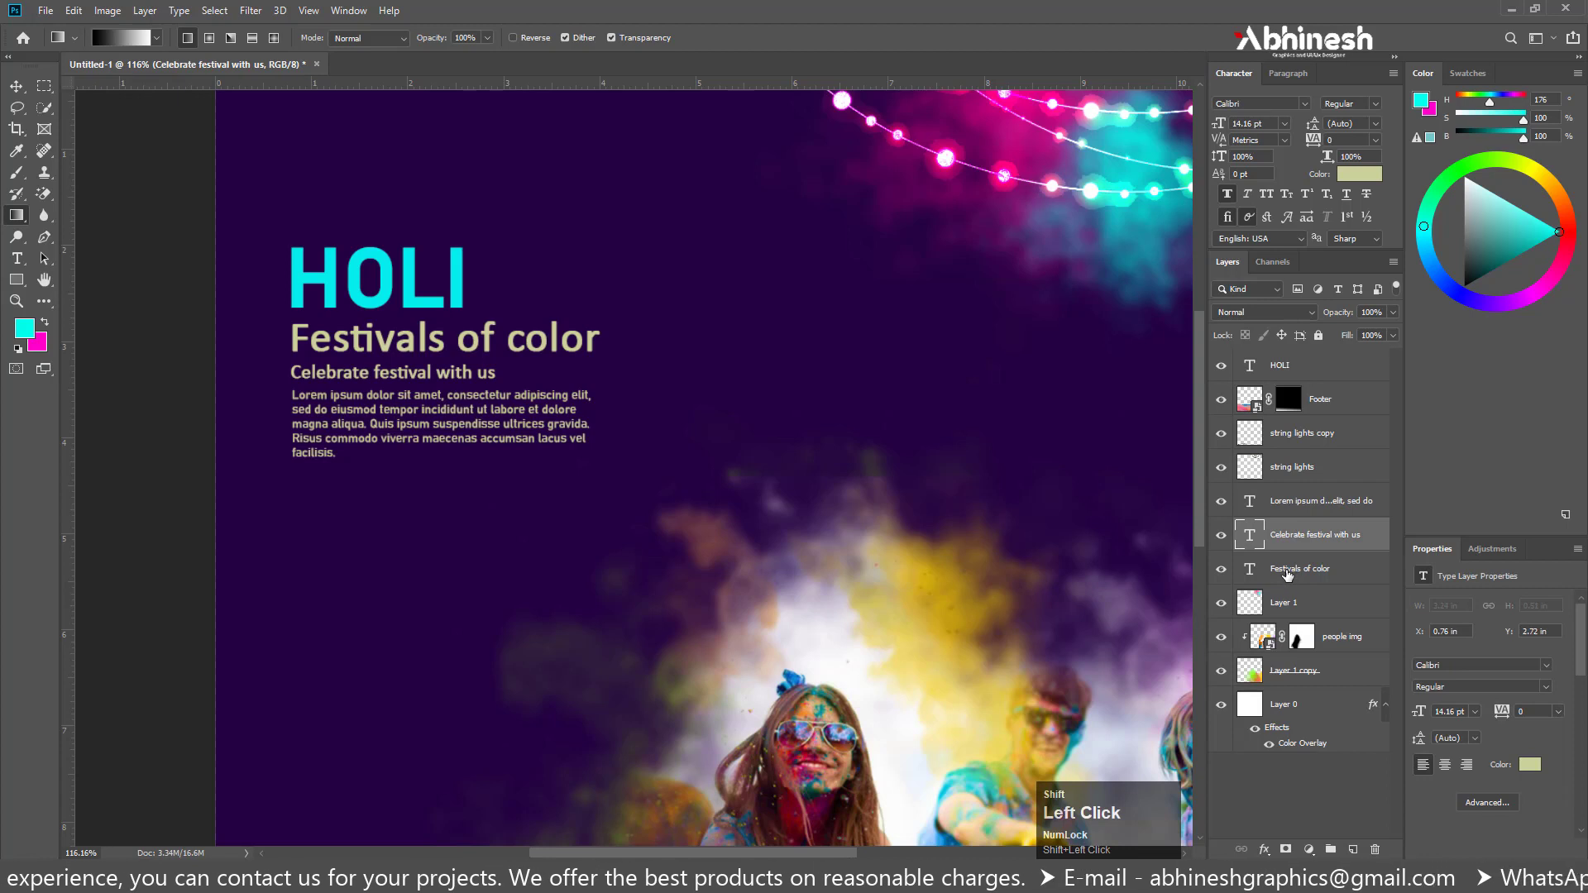
pyautogui.keyDown('shift'); pyautogui.click(1292, 568); pyautogui.keyUp('shift')
pyautogui.keyDown('shift'); pyautogui.click(1315, 508); pyautogui.keyUp('shift')
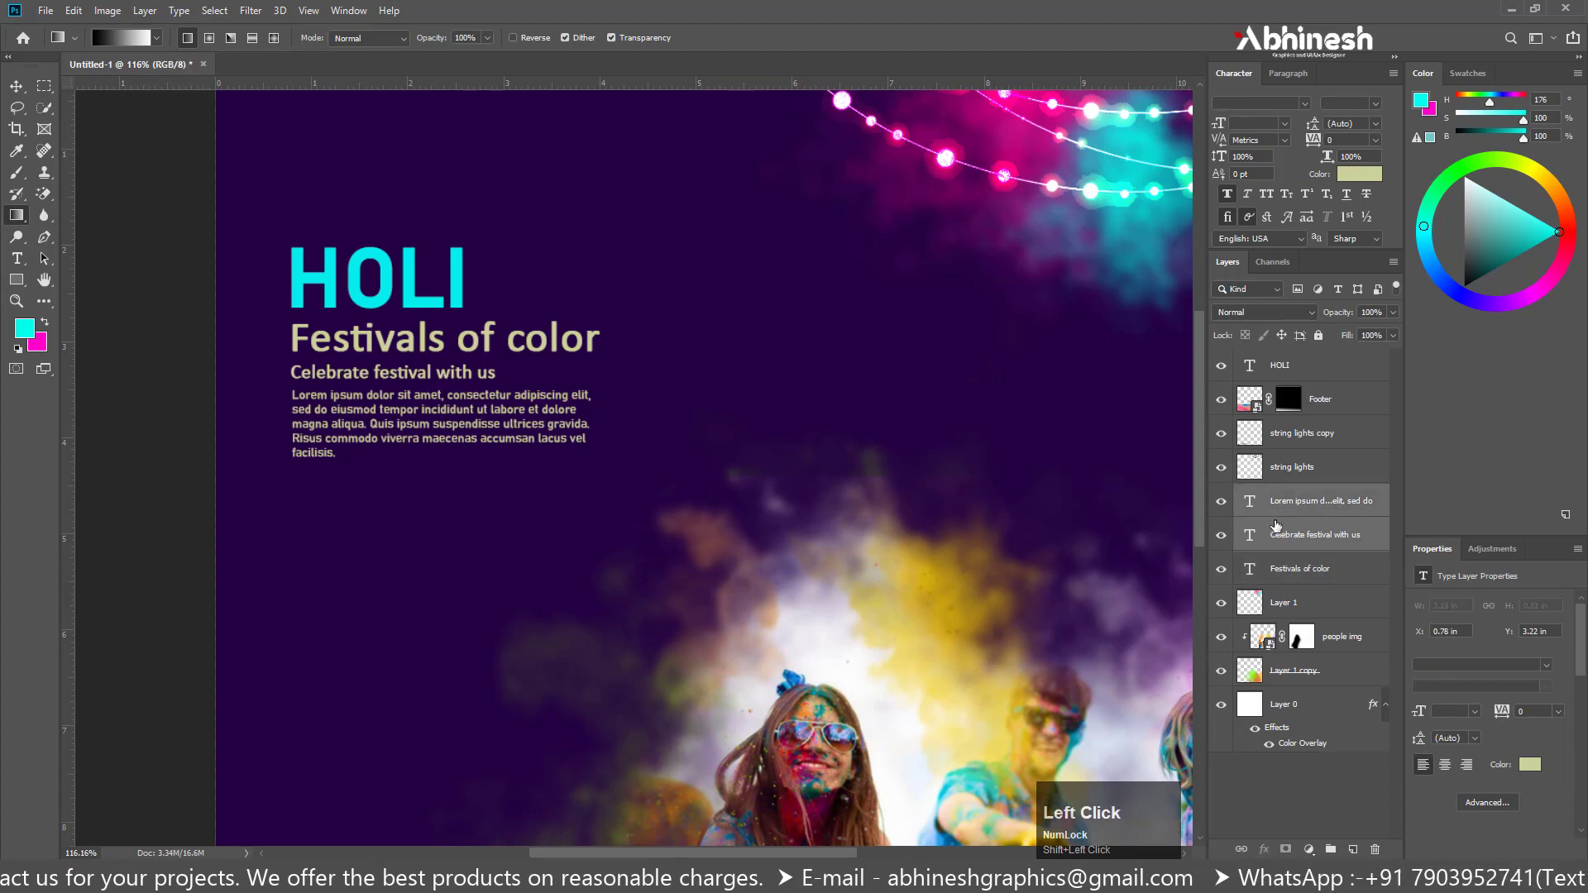
pyautogui.keyDown('ctrl'); pyautogui.click(1300, 569); pyautogui.keyUp('ctrl')
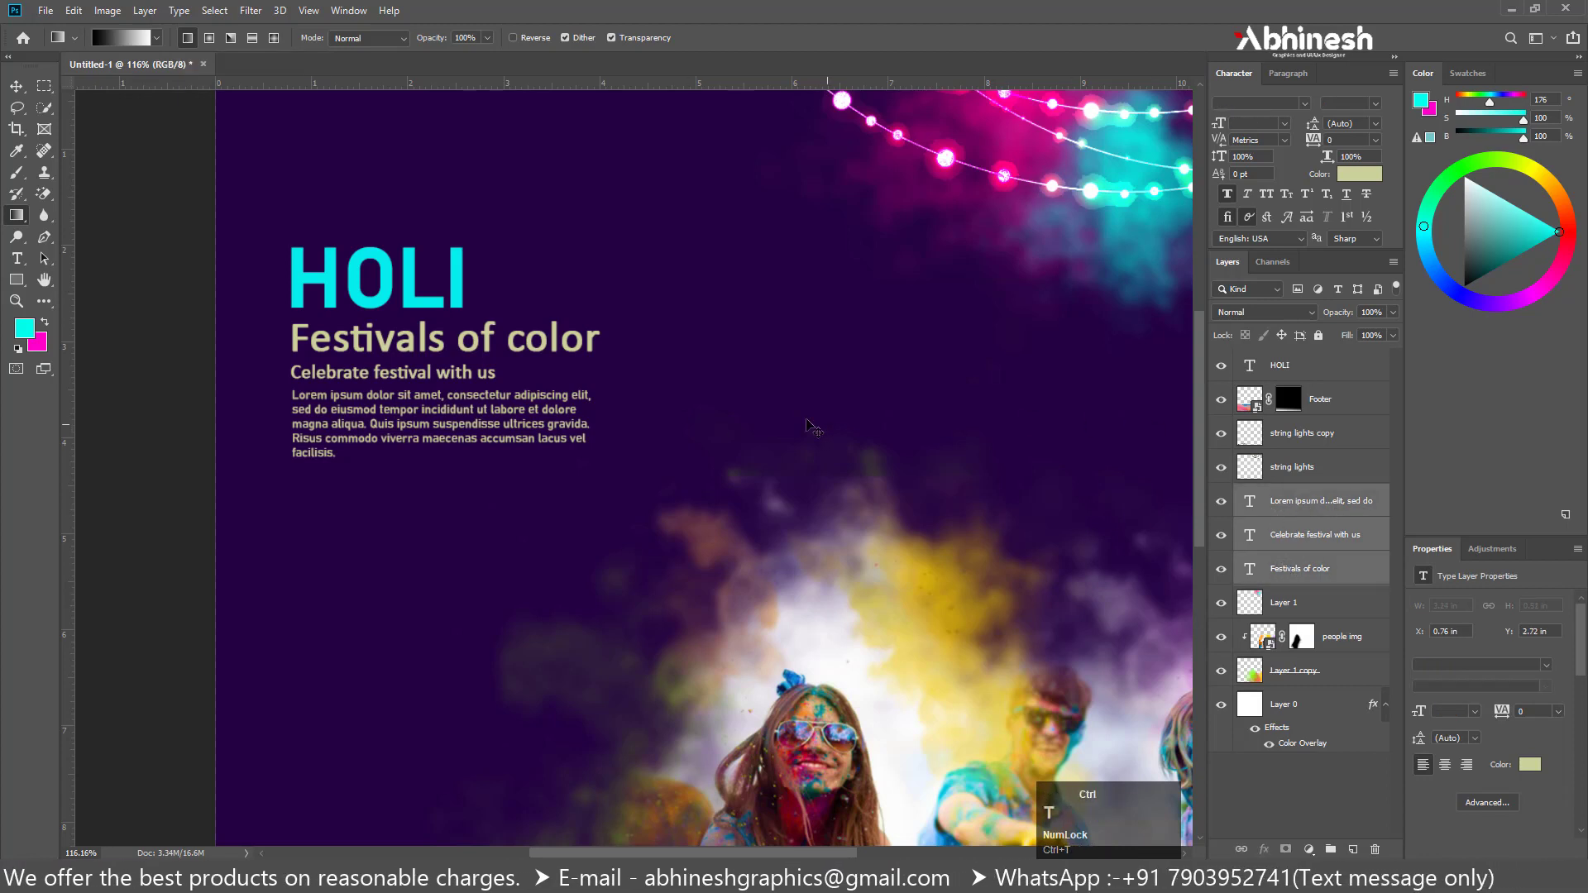
pyautogui.hotkey('ctrl', 't')
pyautogui.moveTo(609, 473); pyautogui.dragTo(666, 483)
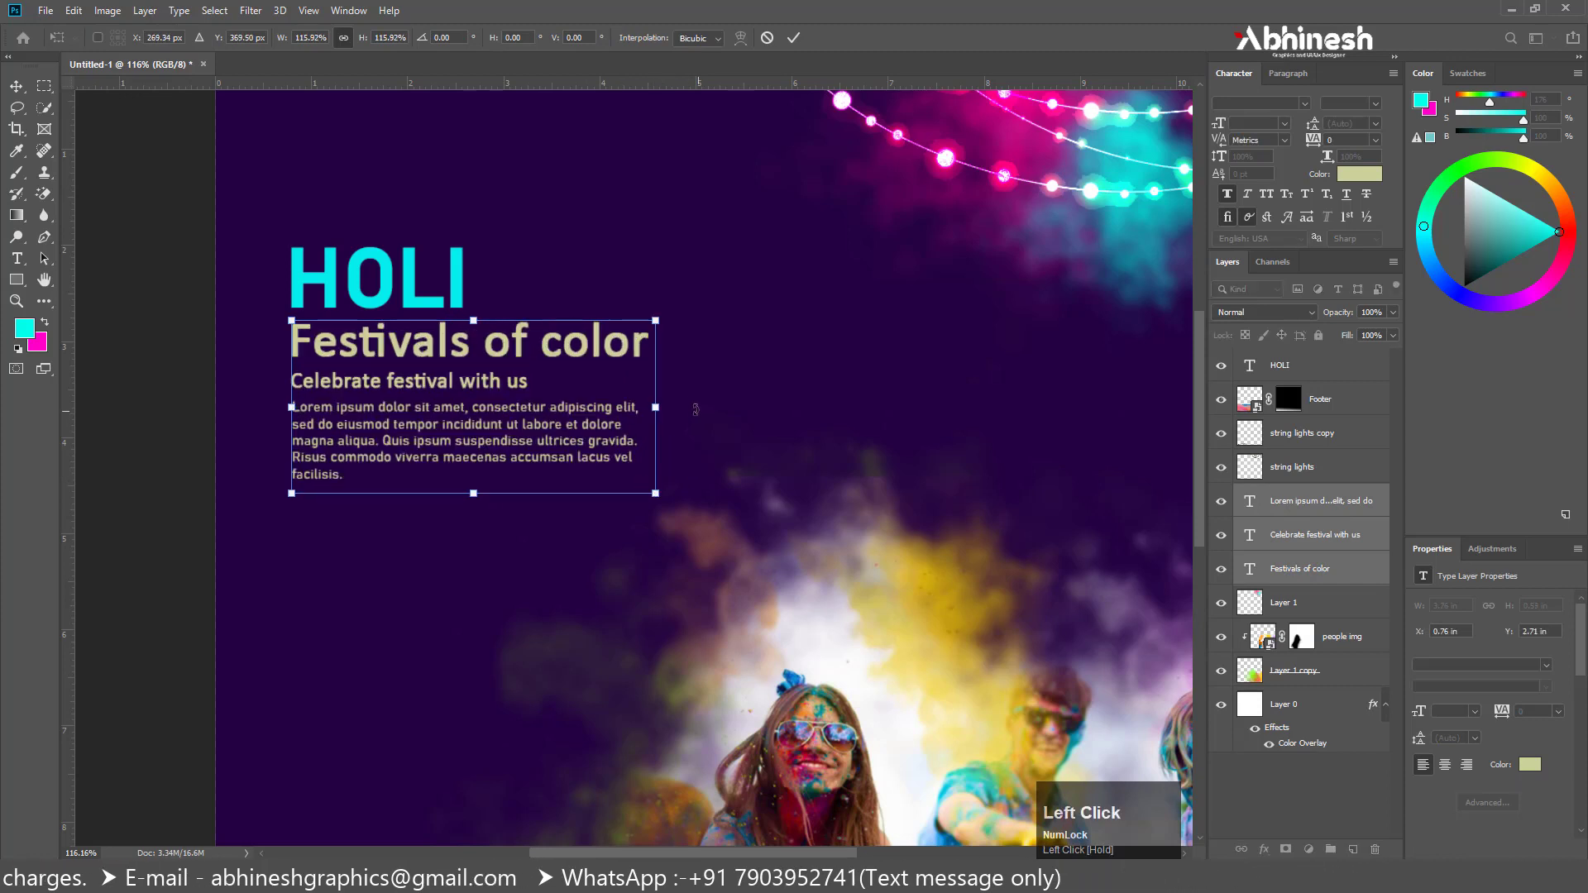
pyautogui.press('Return')
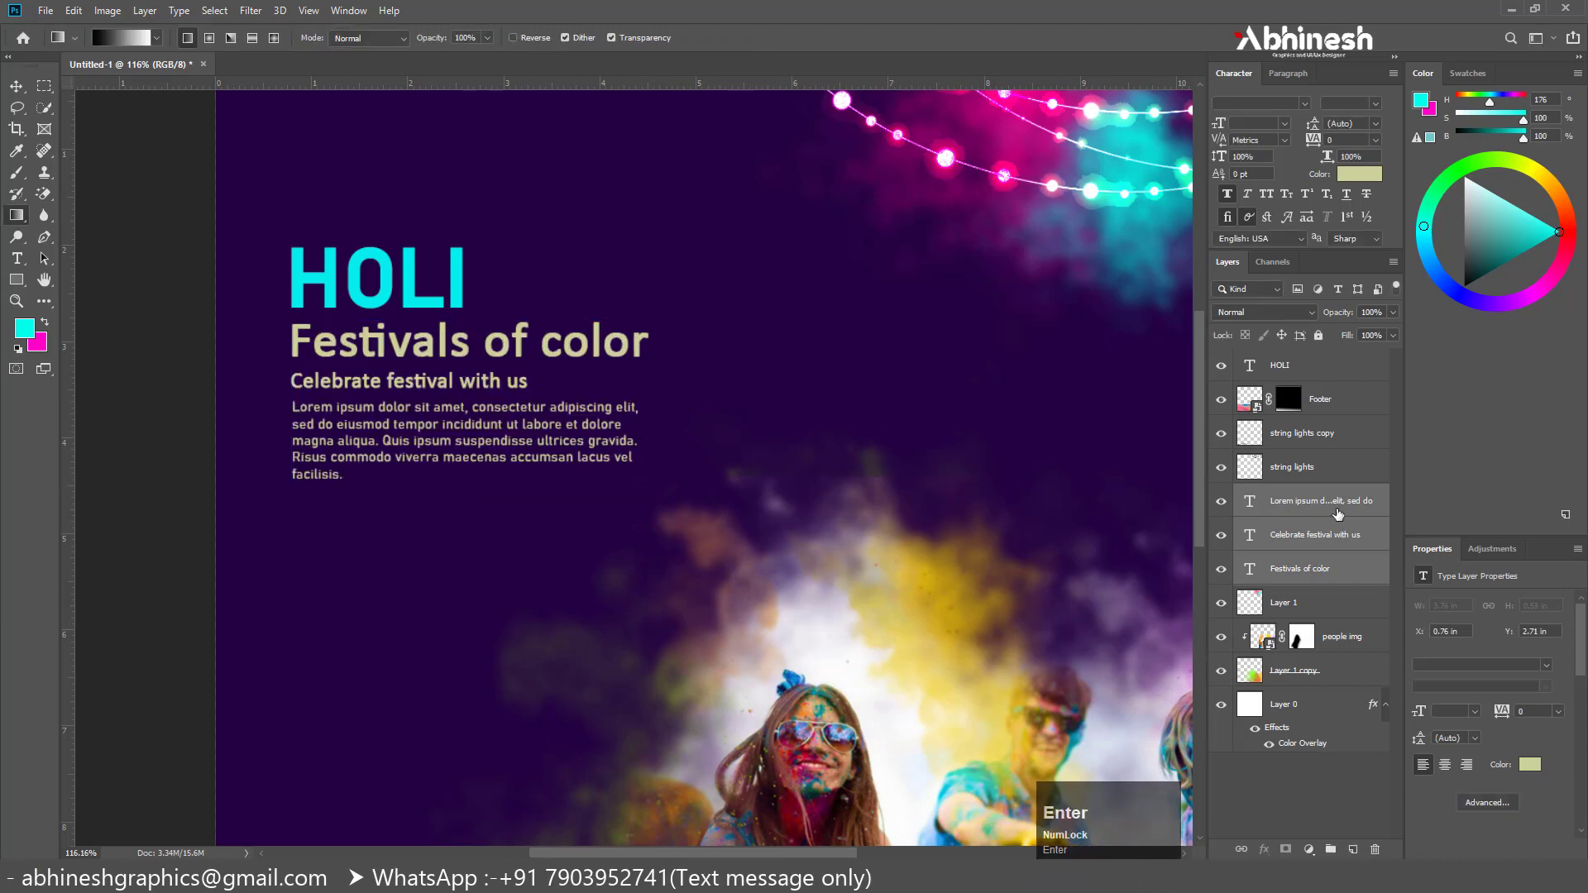
# Narrow the Lorem ipsum paragraph's text box slightly and set its font size to 8 pt
pyautogui.click(1335, 503)
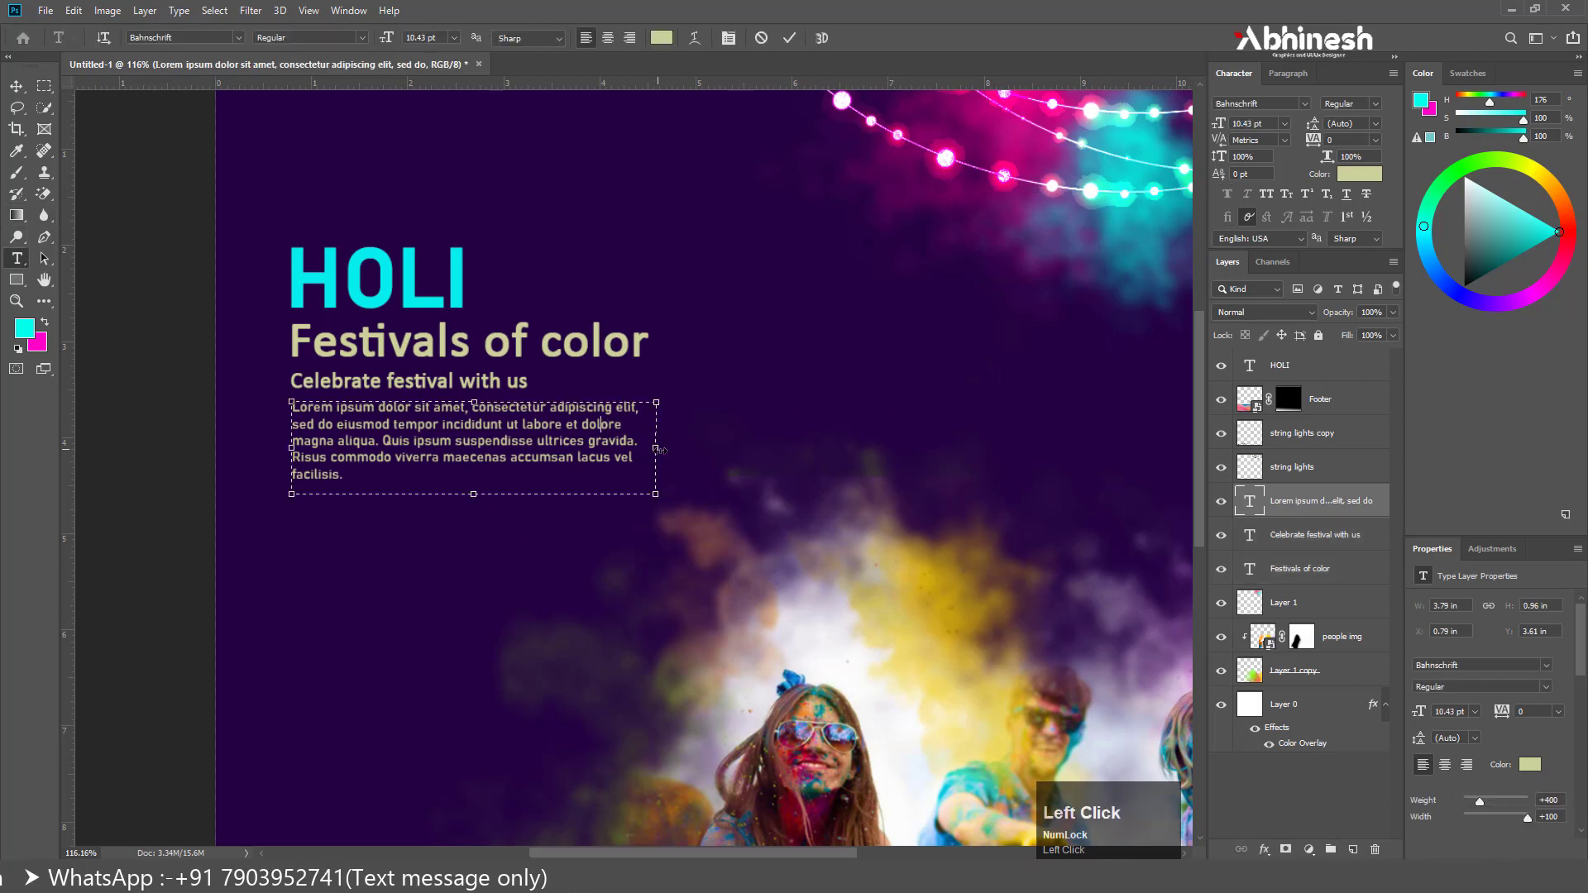
pyautogui.moveTo(669, 448); pyautogui.dragTo(657, 449)
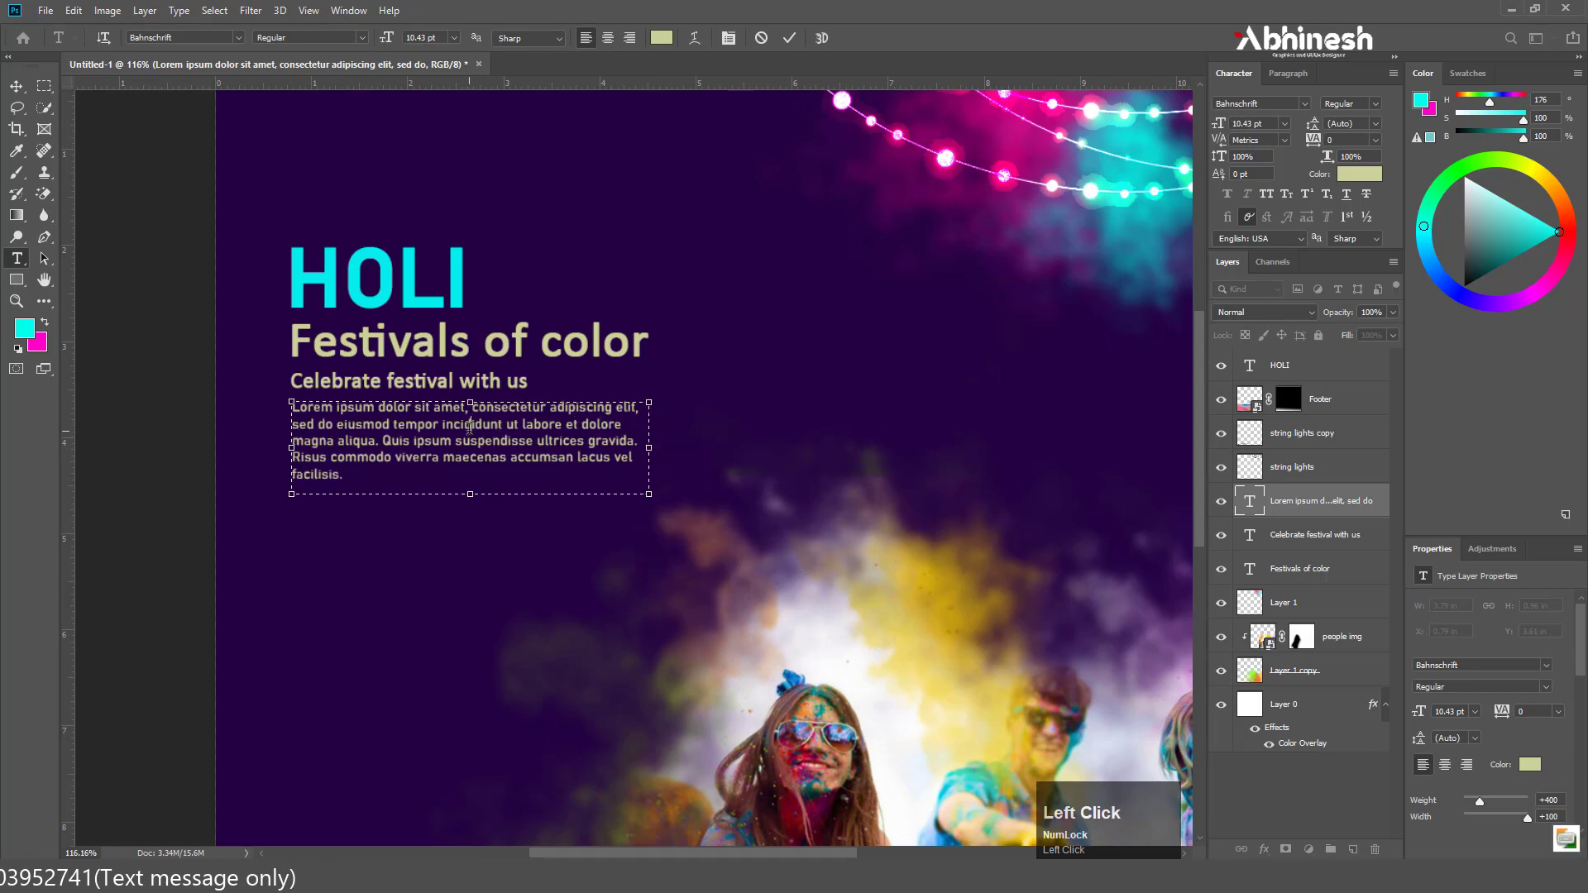
pyautogui.hotkey('ctrl', 'a')
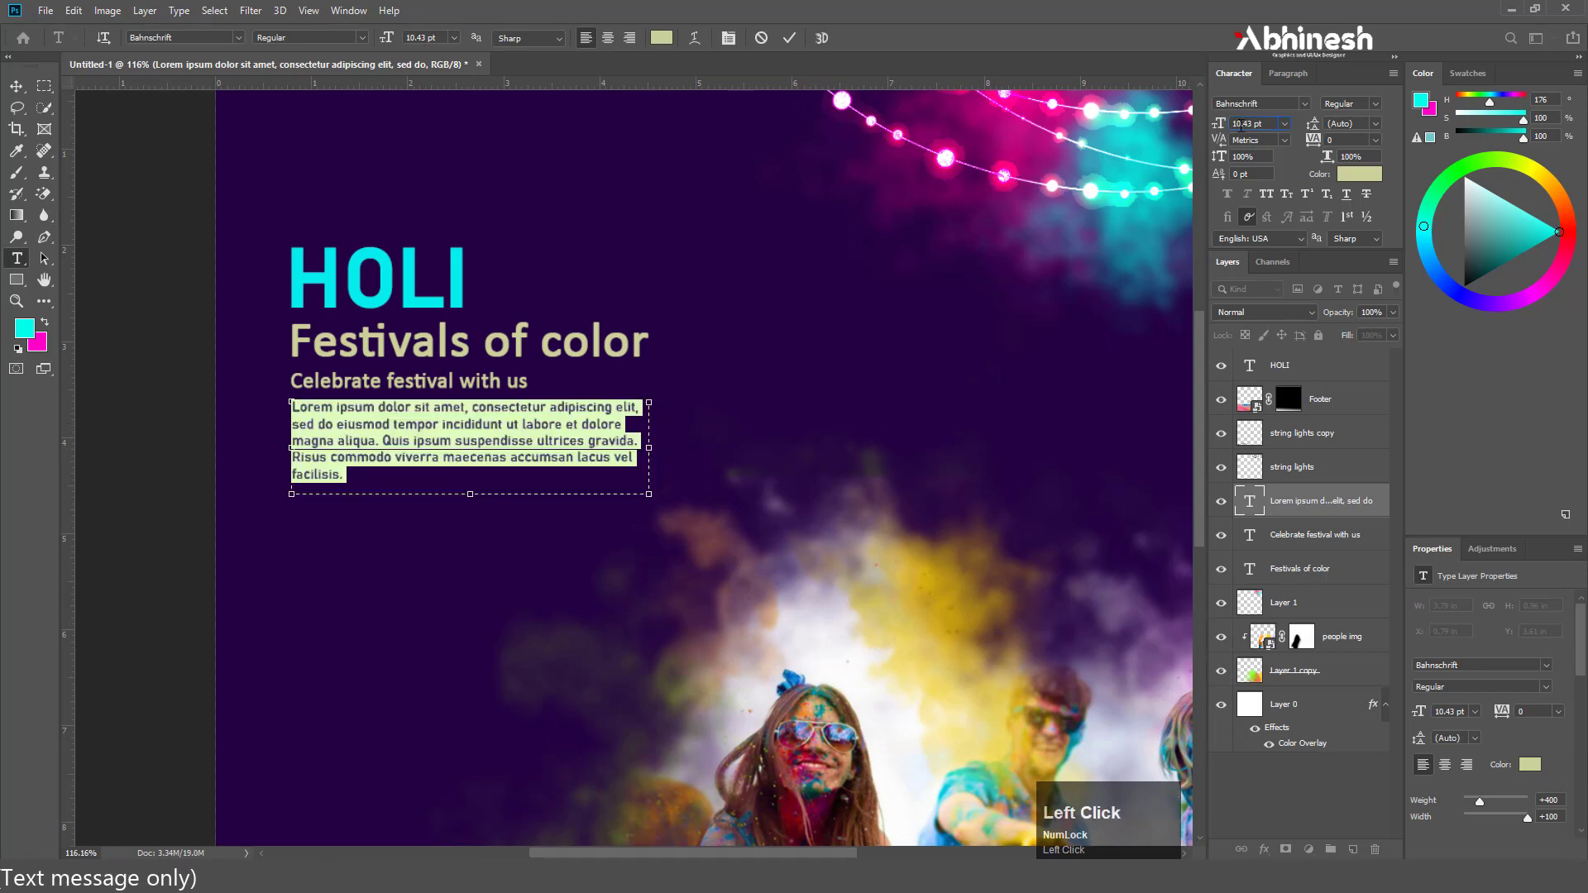
pyautogui.press('Down')
pyautogui.press('Down')
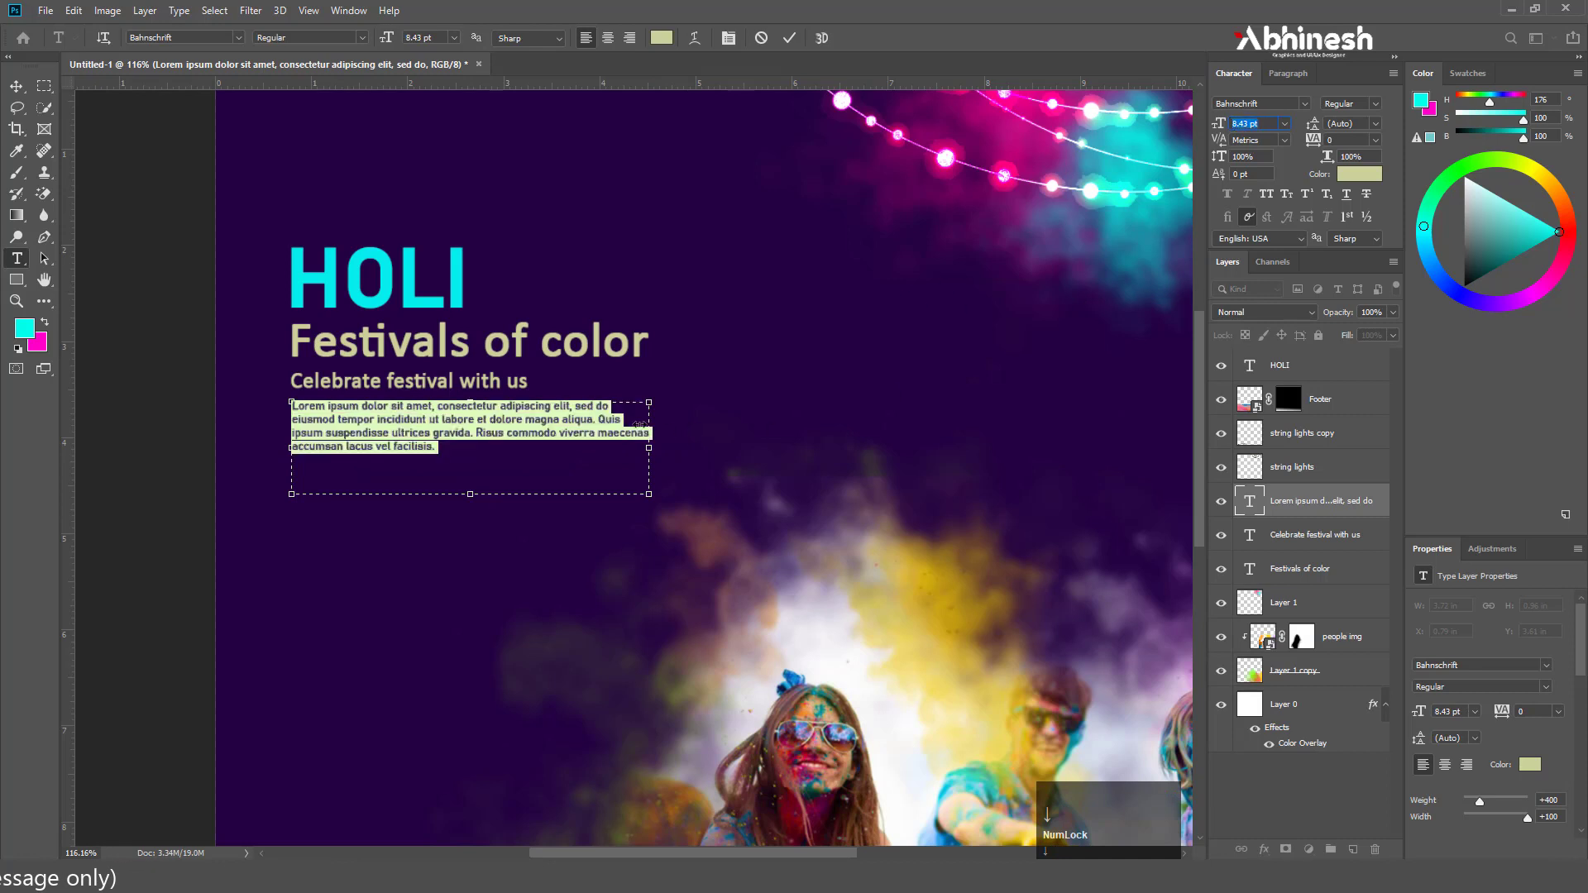
pyautogui.press('Down')
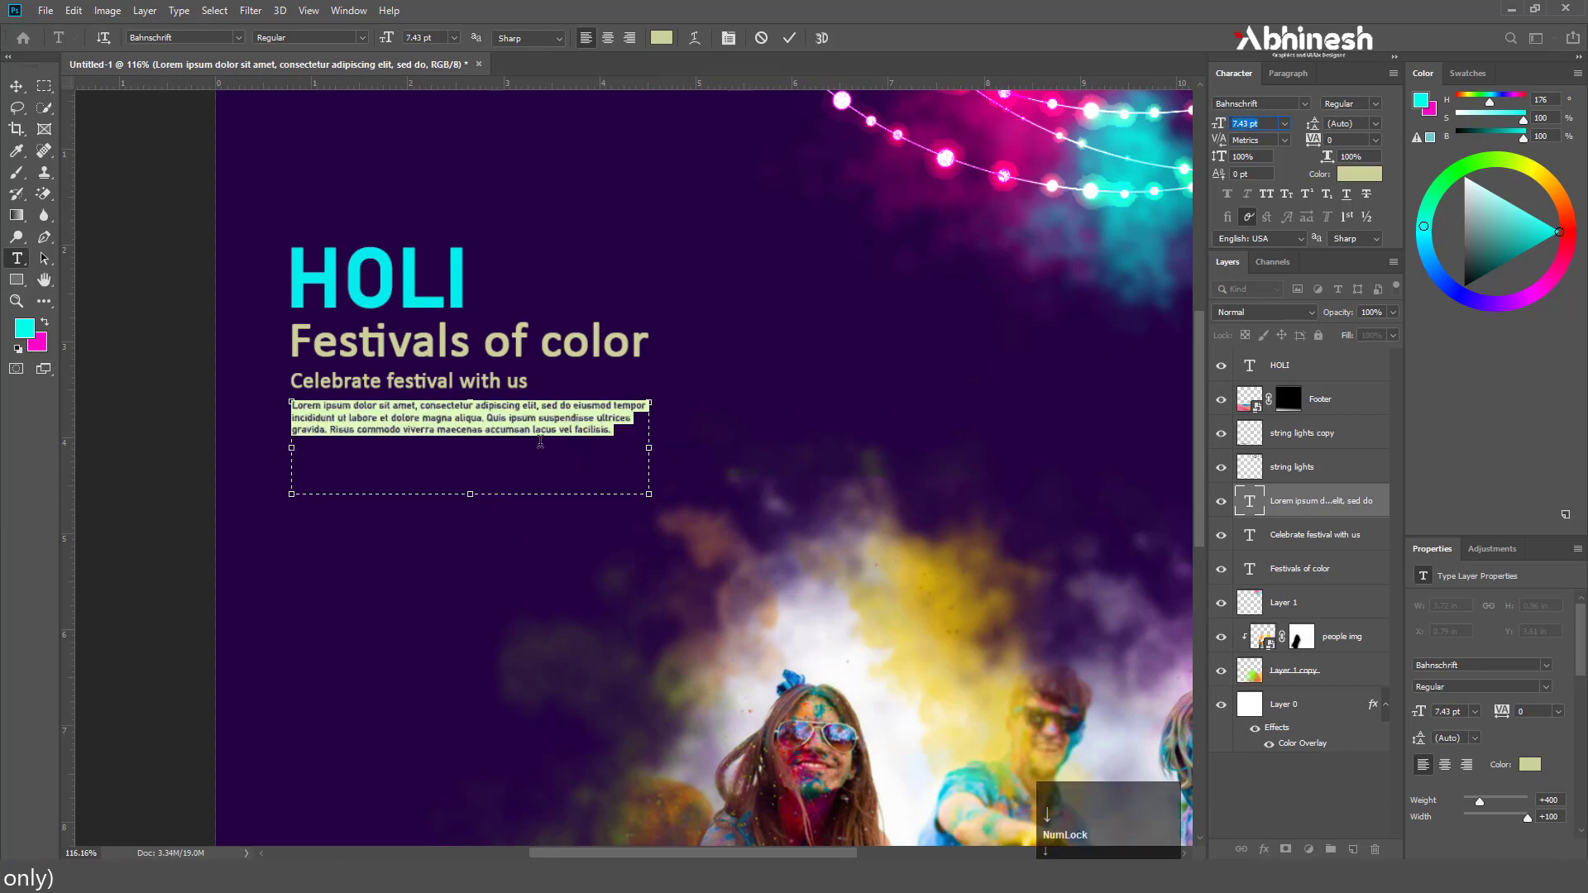
pyautogui.press('Up')
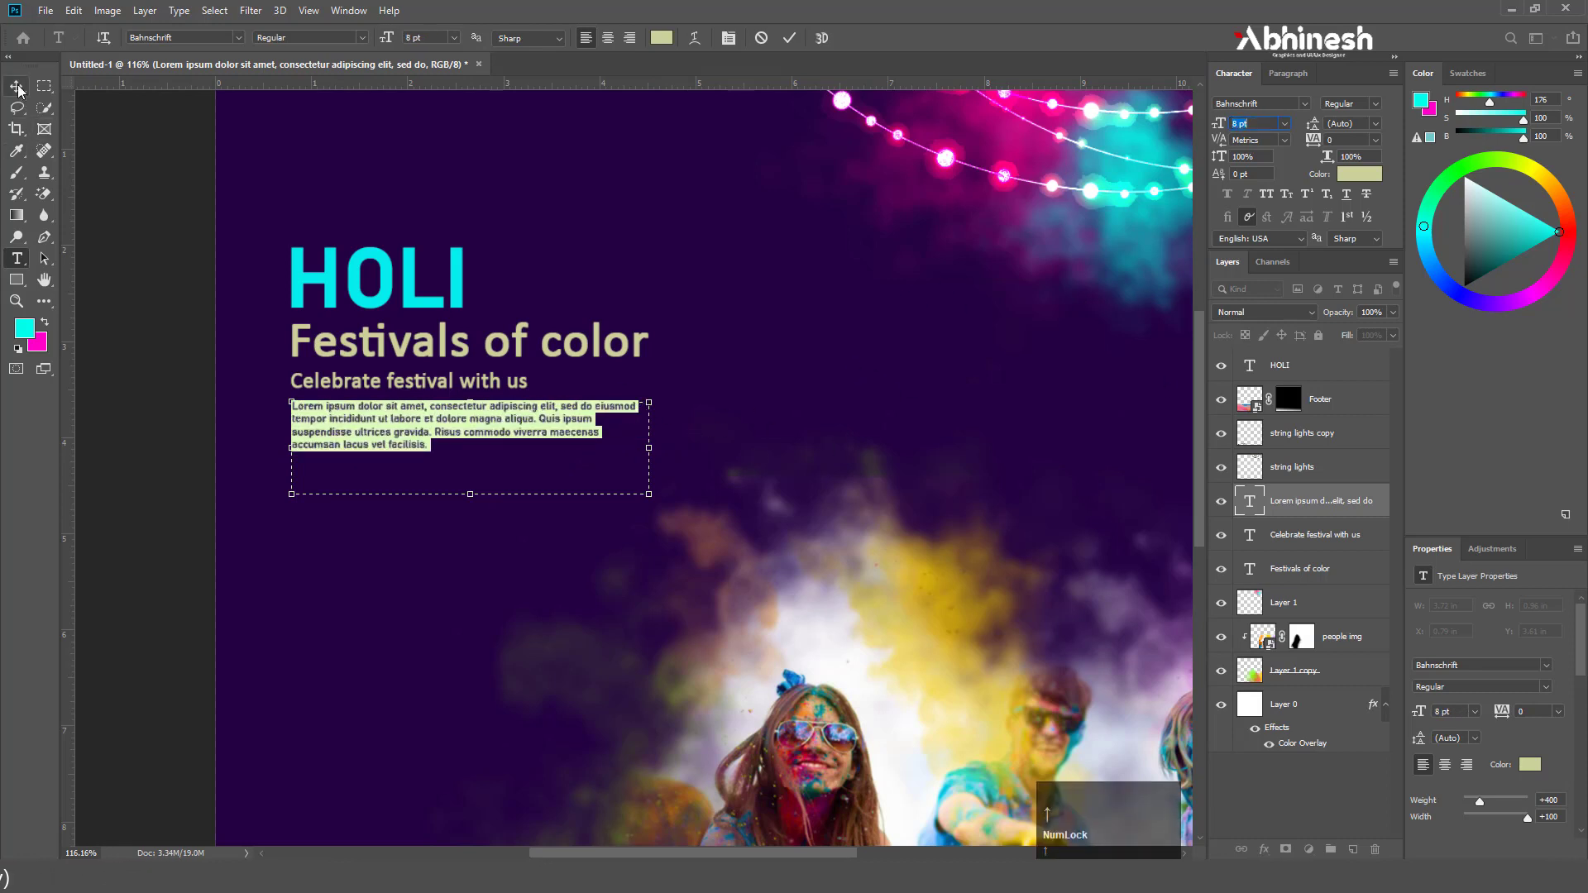
pyautogui.click(17, 86)
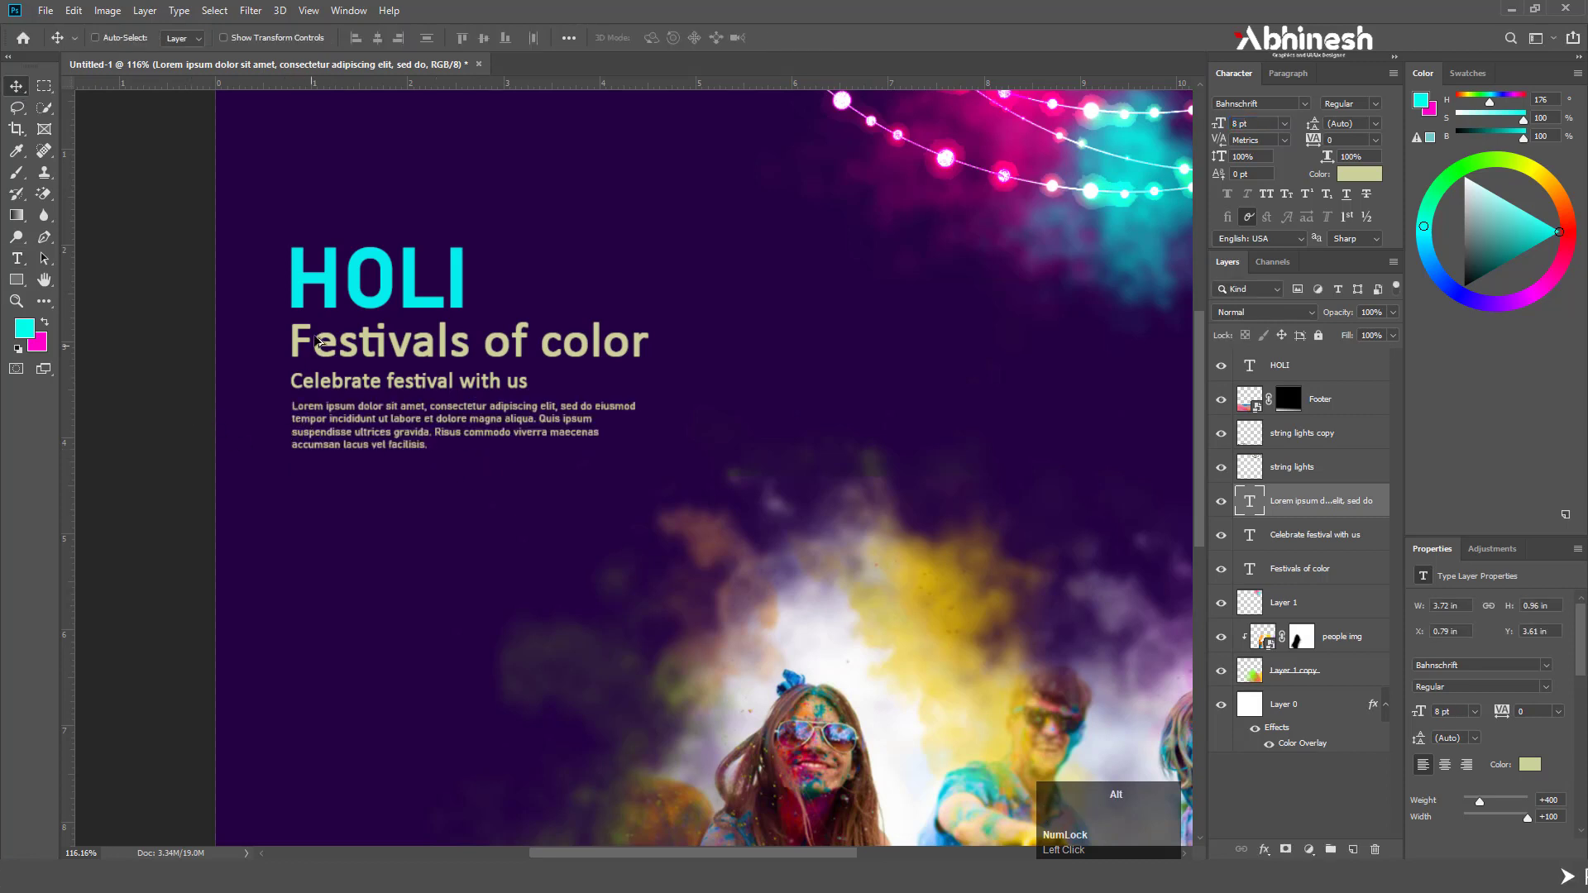
# Move the HOLI text layer below the string lights layer, directly above the Lorem ipsum layer
pyautogui.scroll(-3, 361, 340)
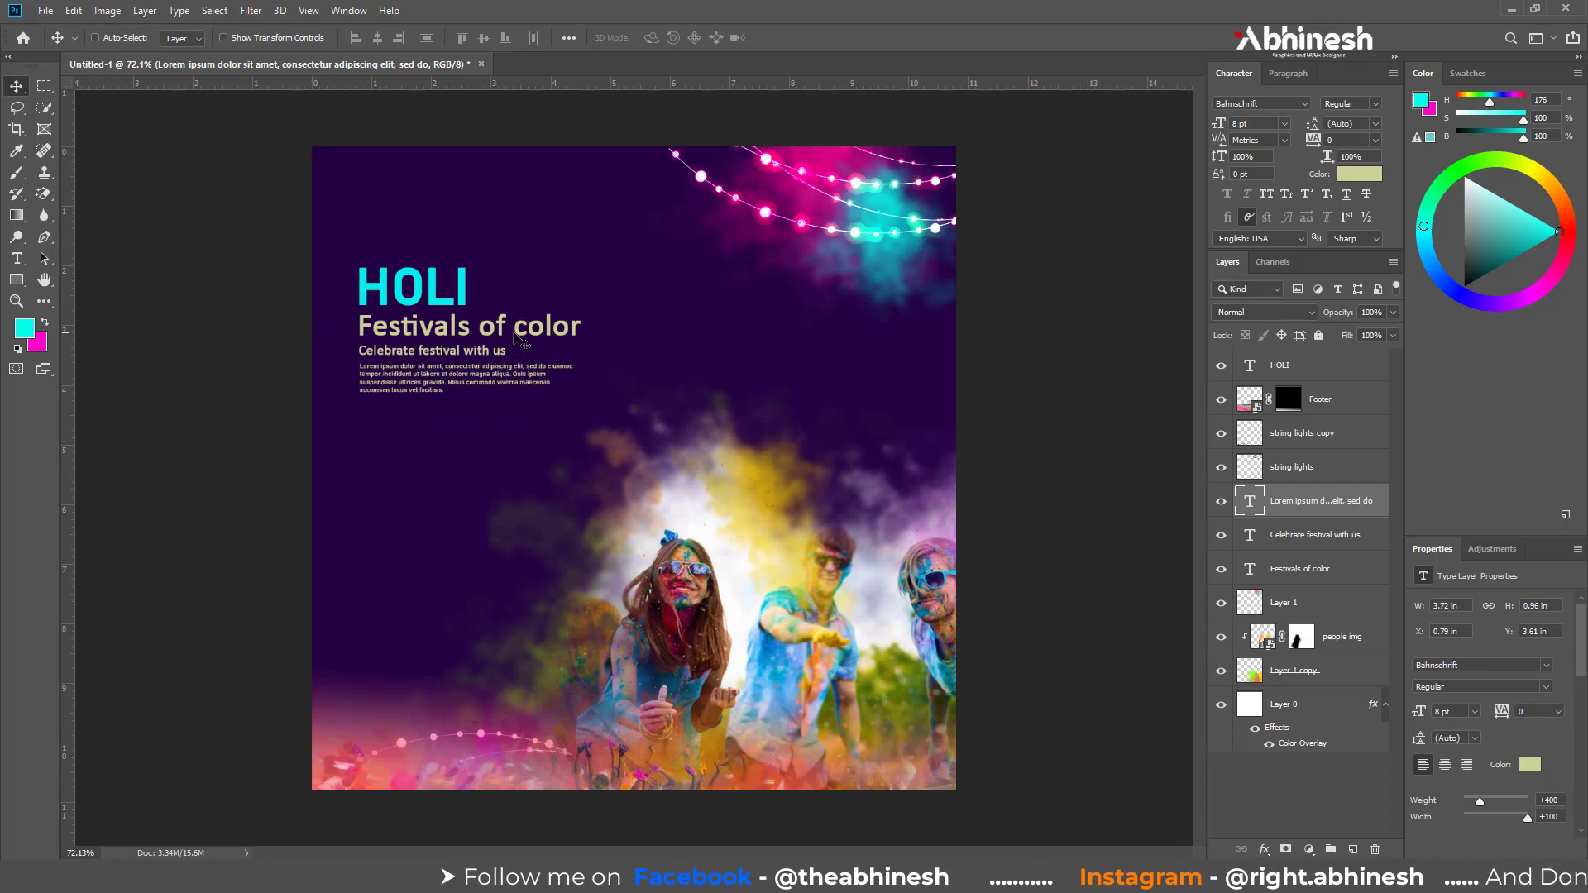
pyautogui.click(1281, 368)
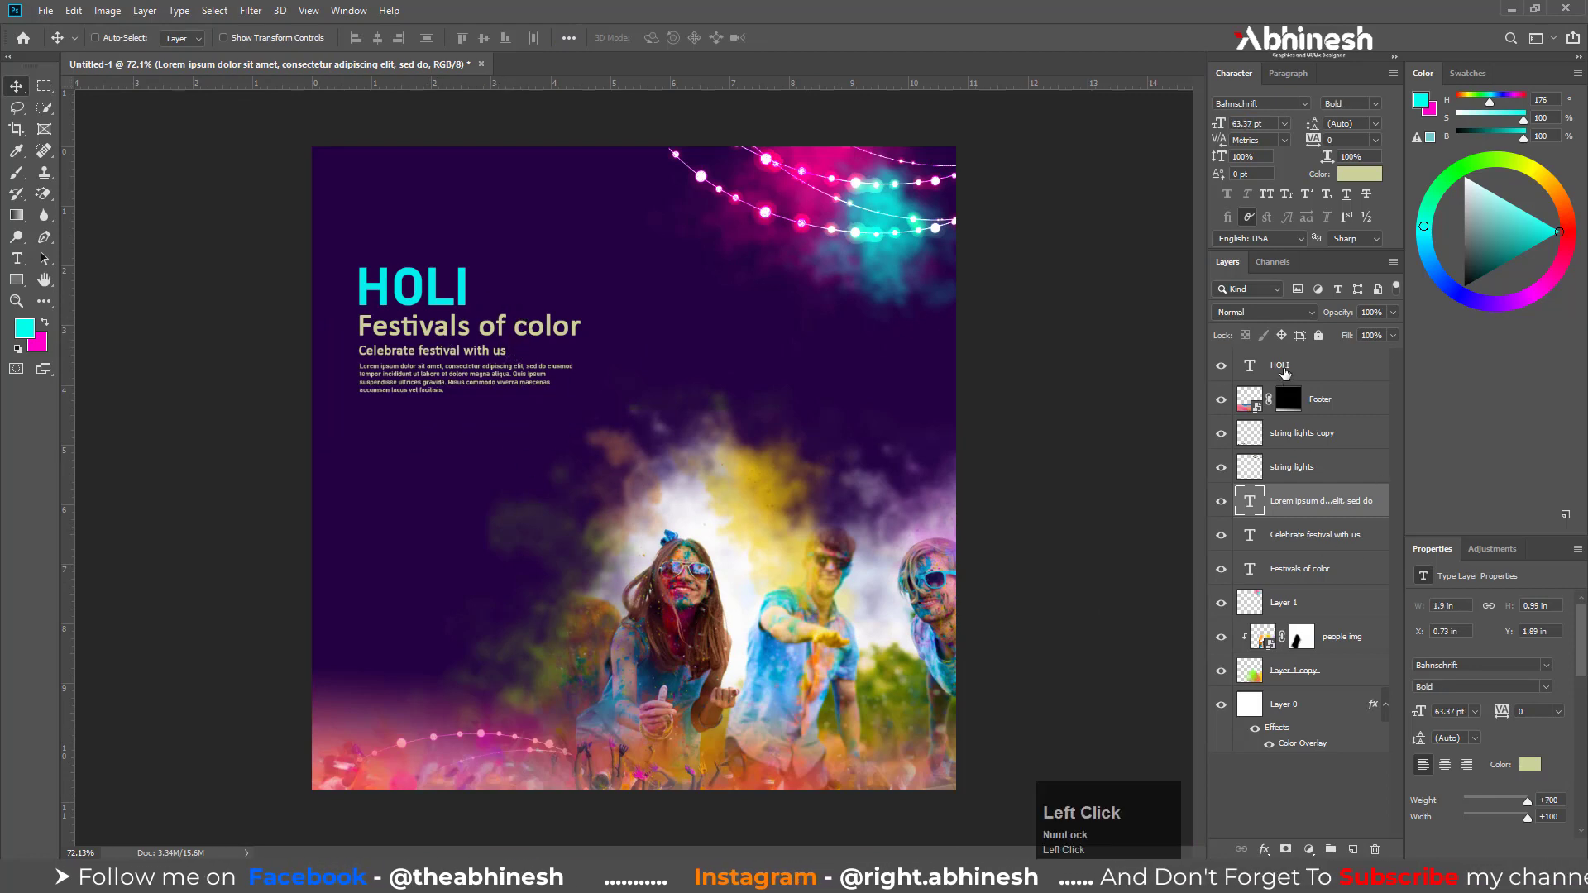
pyautogui.moveTo(1284, 374); pyautogui.dragTo(1299, 454)
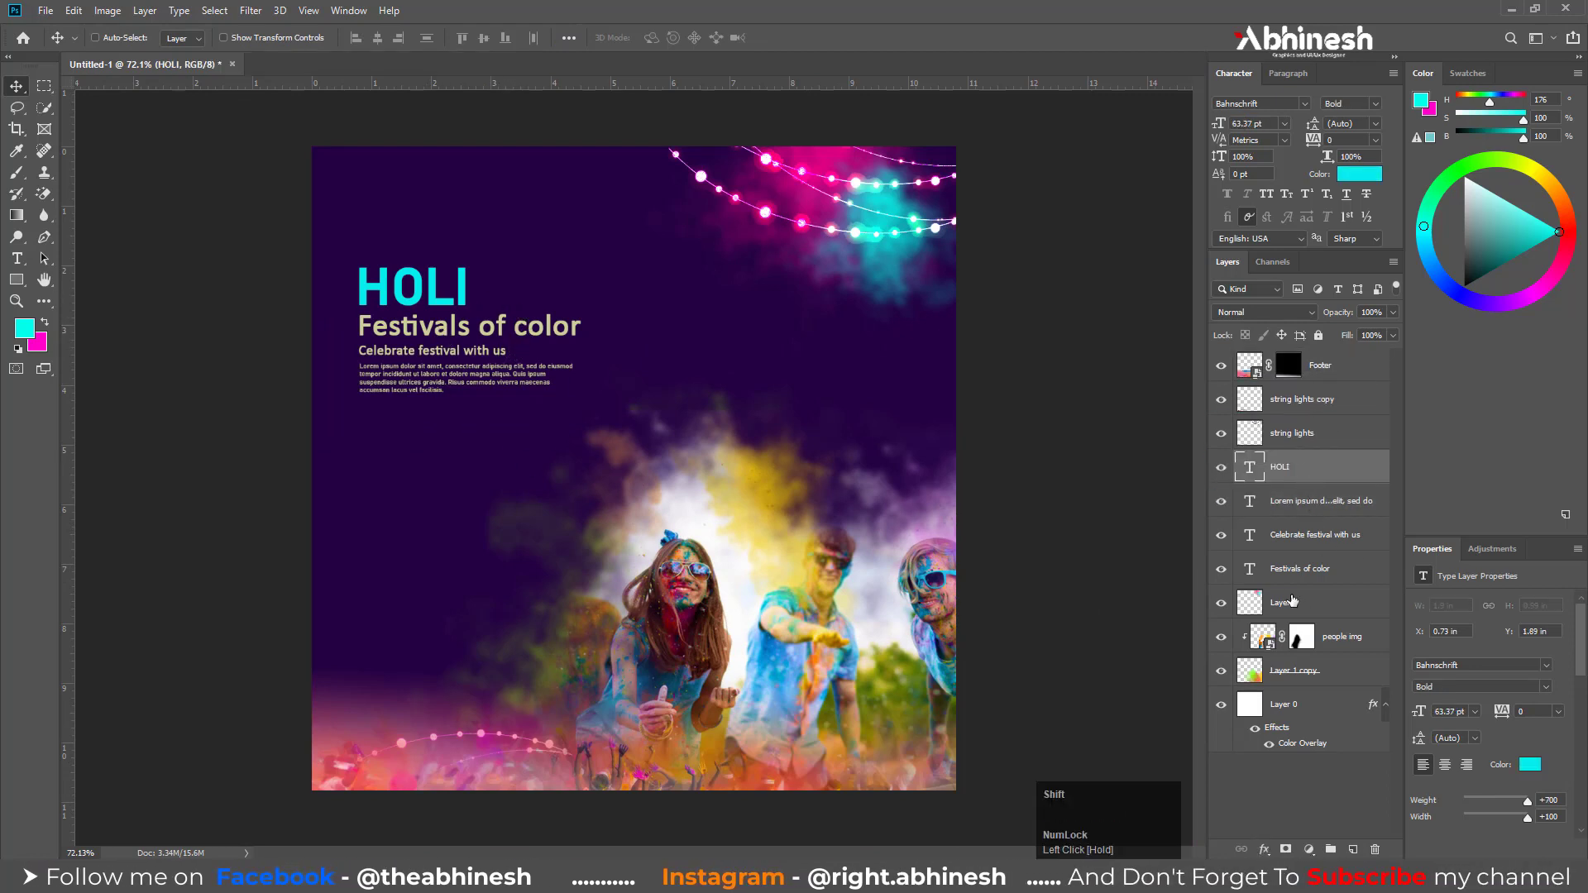
# Scale HOLI and the three text layers beneath it together to about 130% and shift them slightly up and toward the post's left edge
pyautogui.keyDown('shift'); pyautogui.click(1315, 568); pyautogui.keyUp('shift')
pyautogui.hotkey('ctrl', 't')
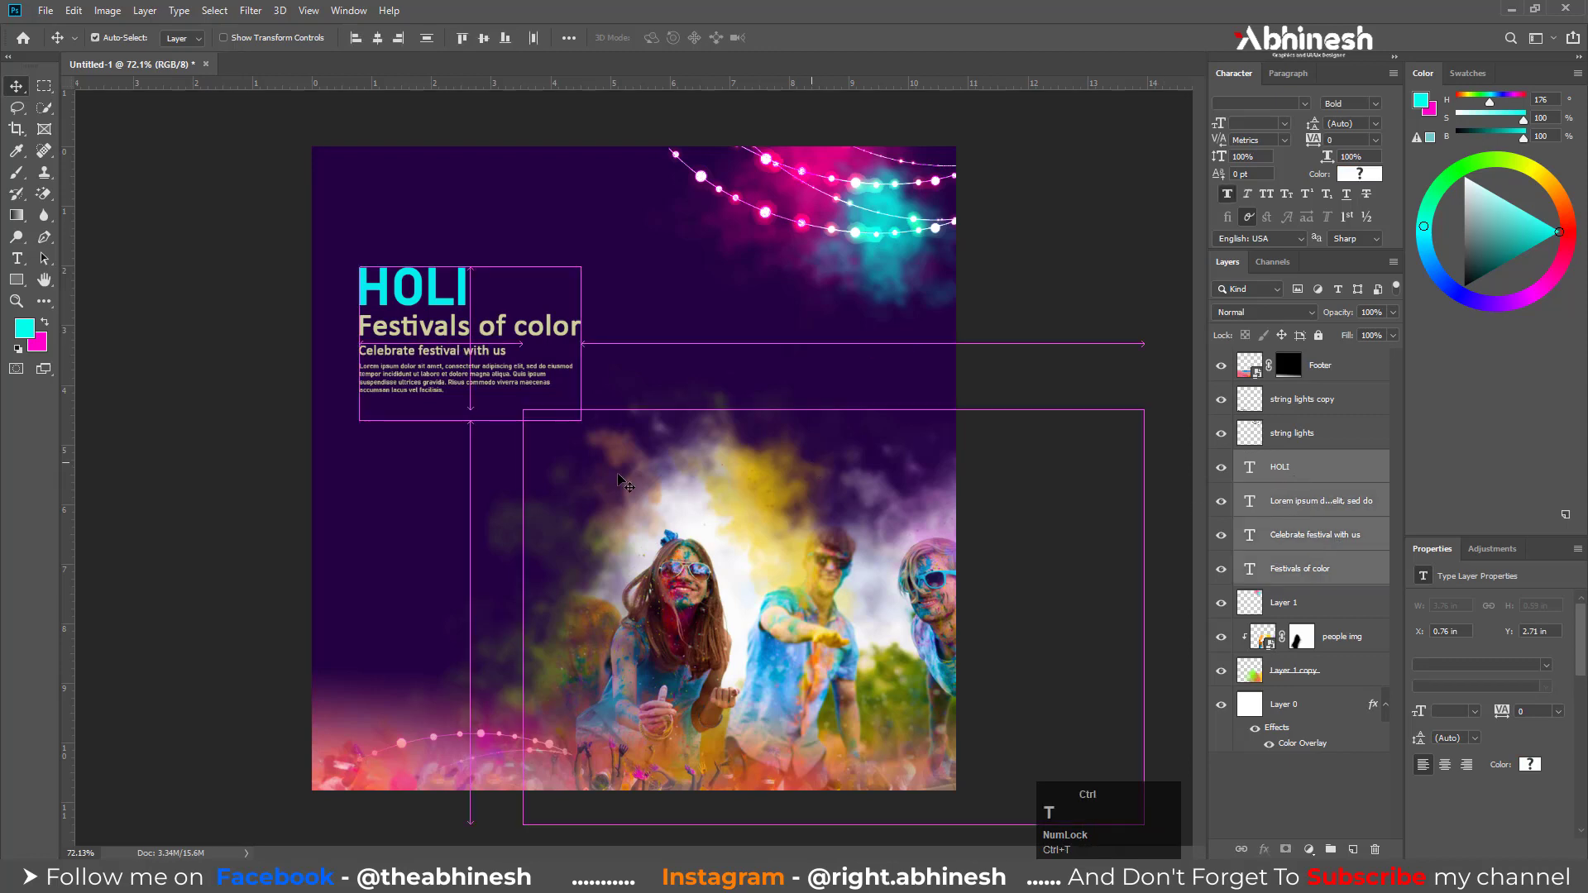
pyautogui.moveTo(642, 480); pyautogui.dragTo(648, 470)
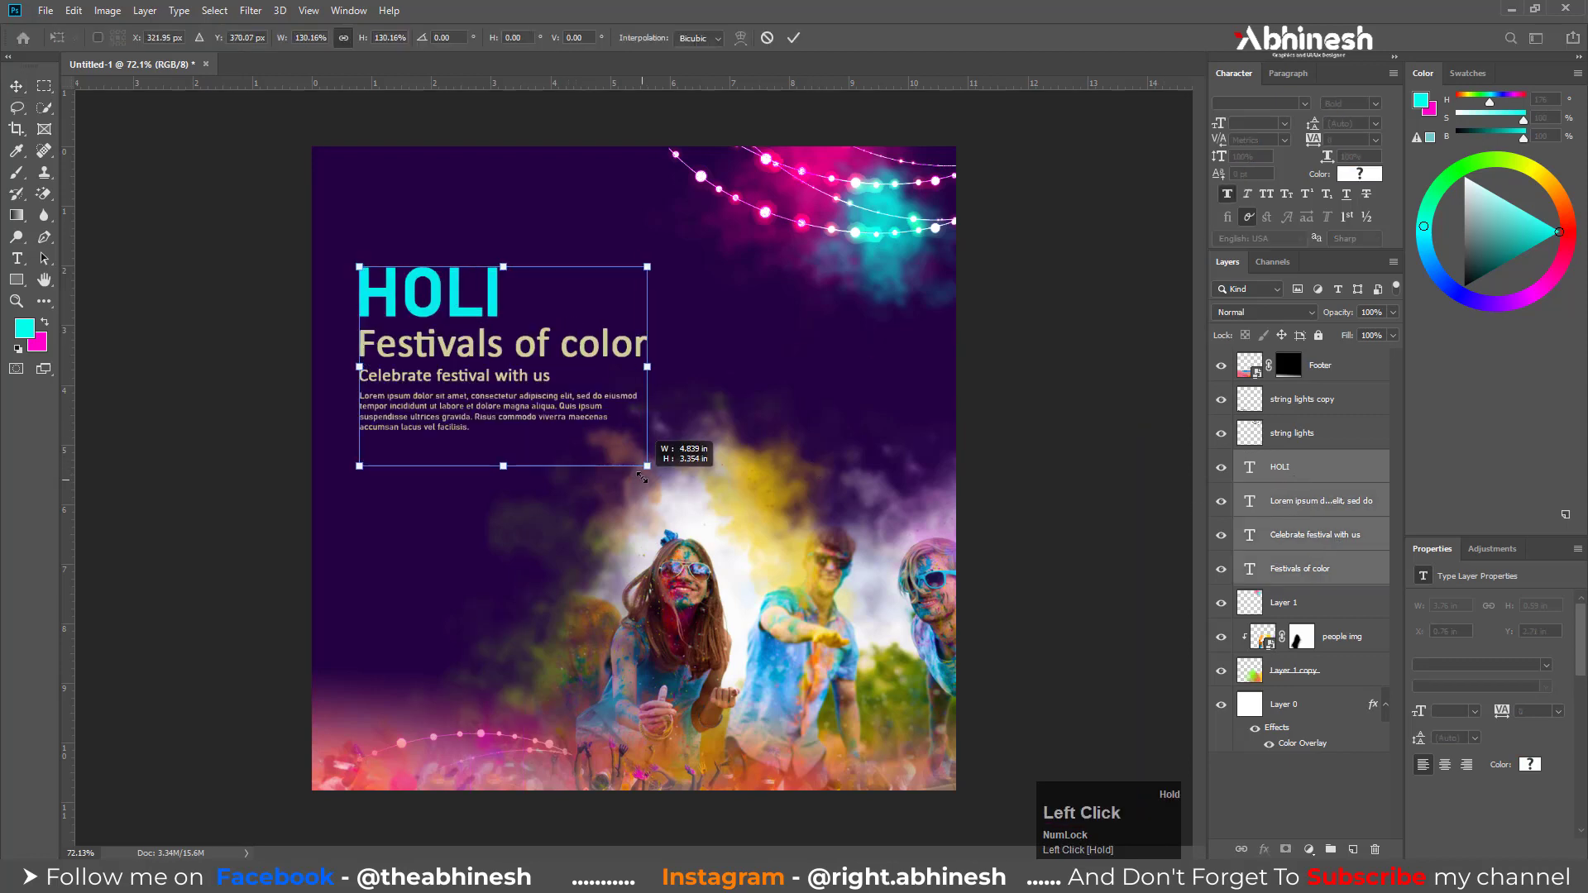
pyautogui.moveTo(470, 349); pyautogui.dragTo(456, 337)
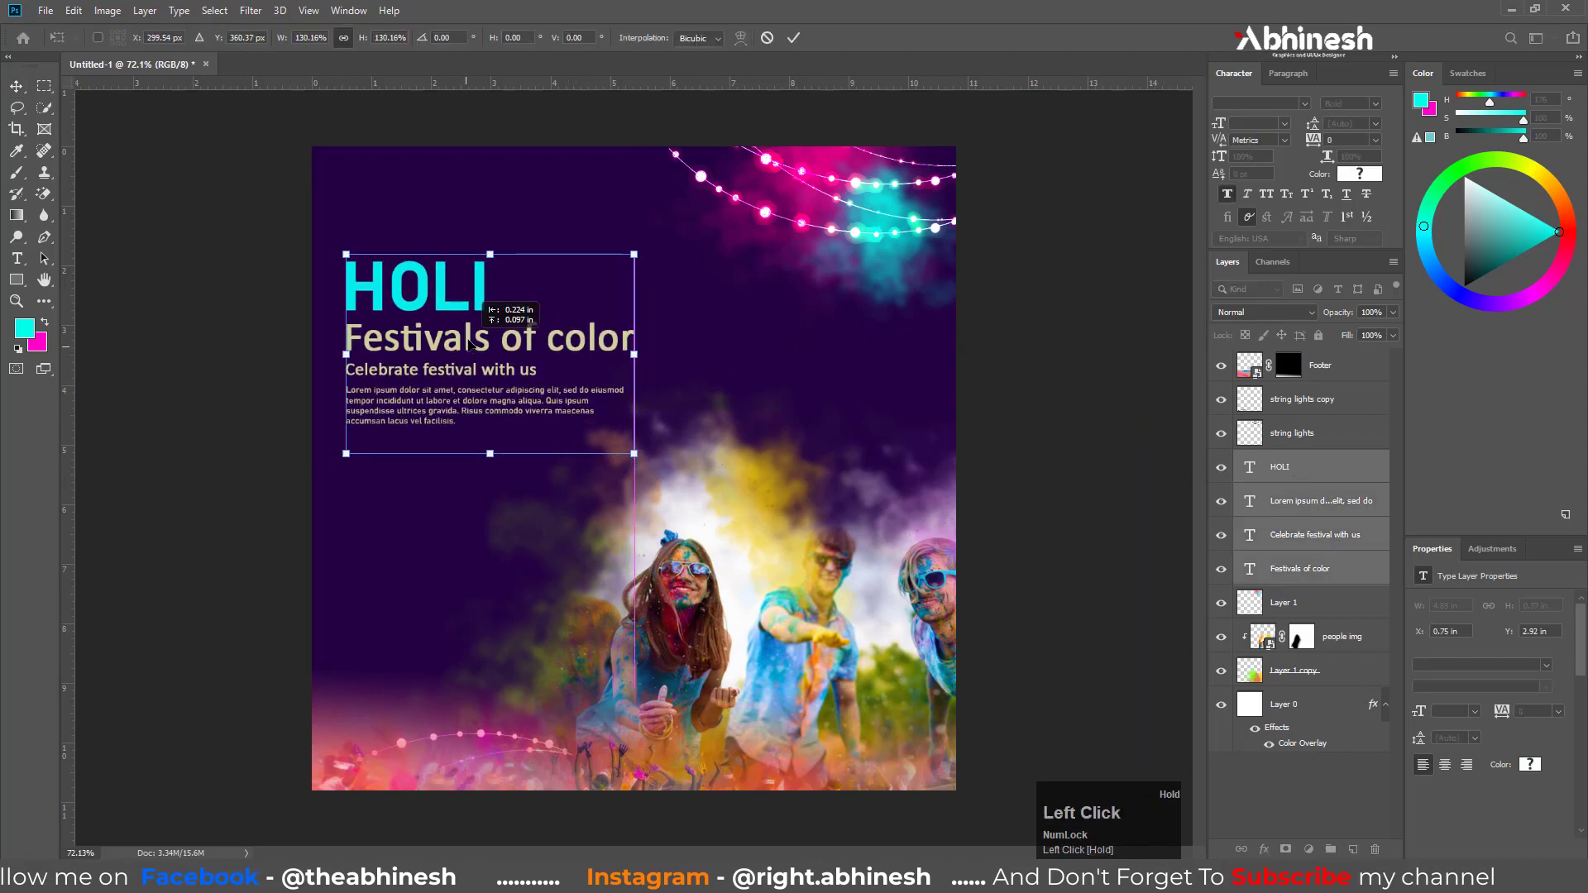
pyautogui.press('Return')
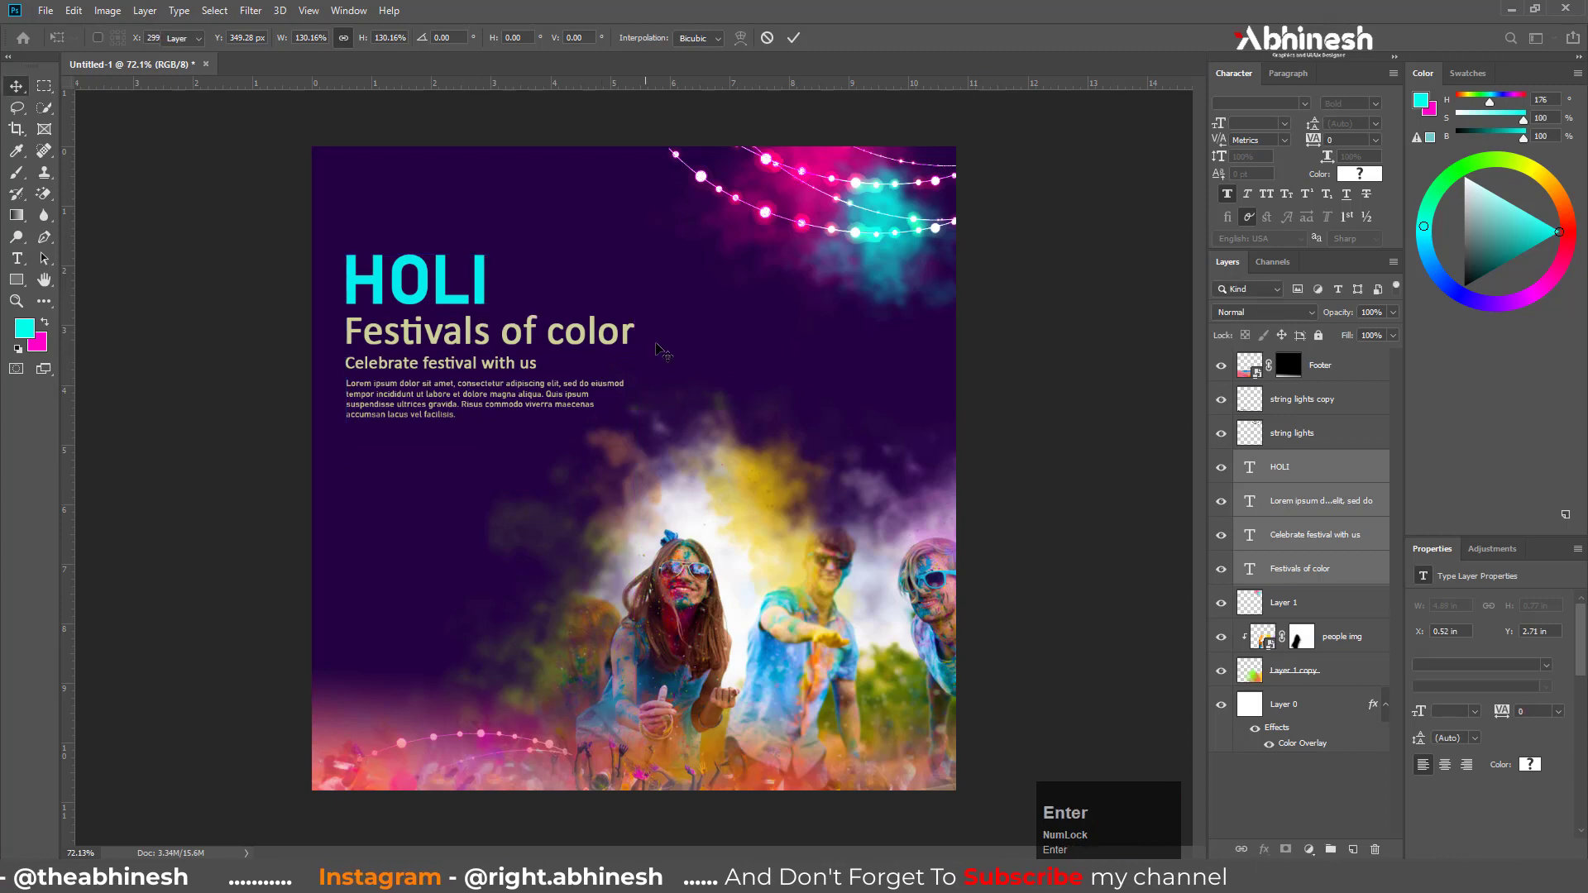
pyautogui.scroll(2, 796, 423)
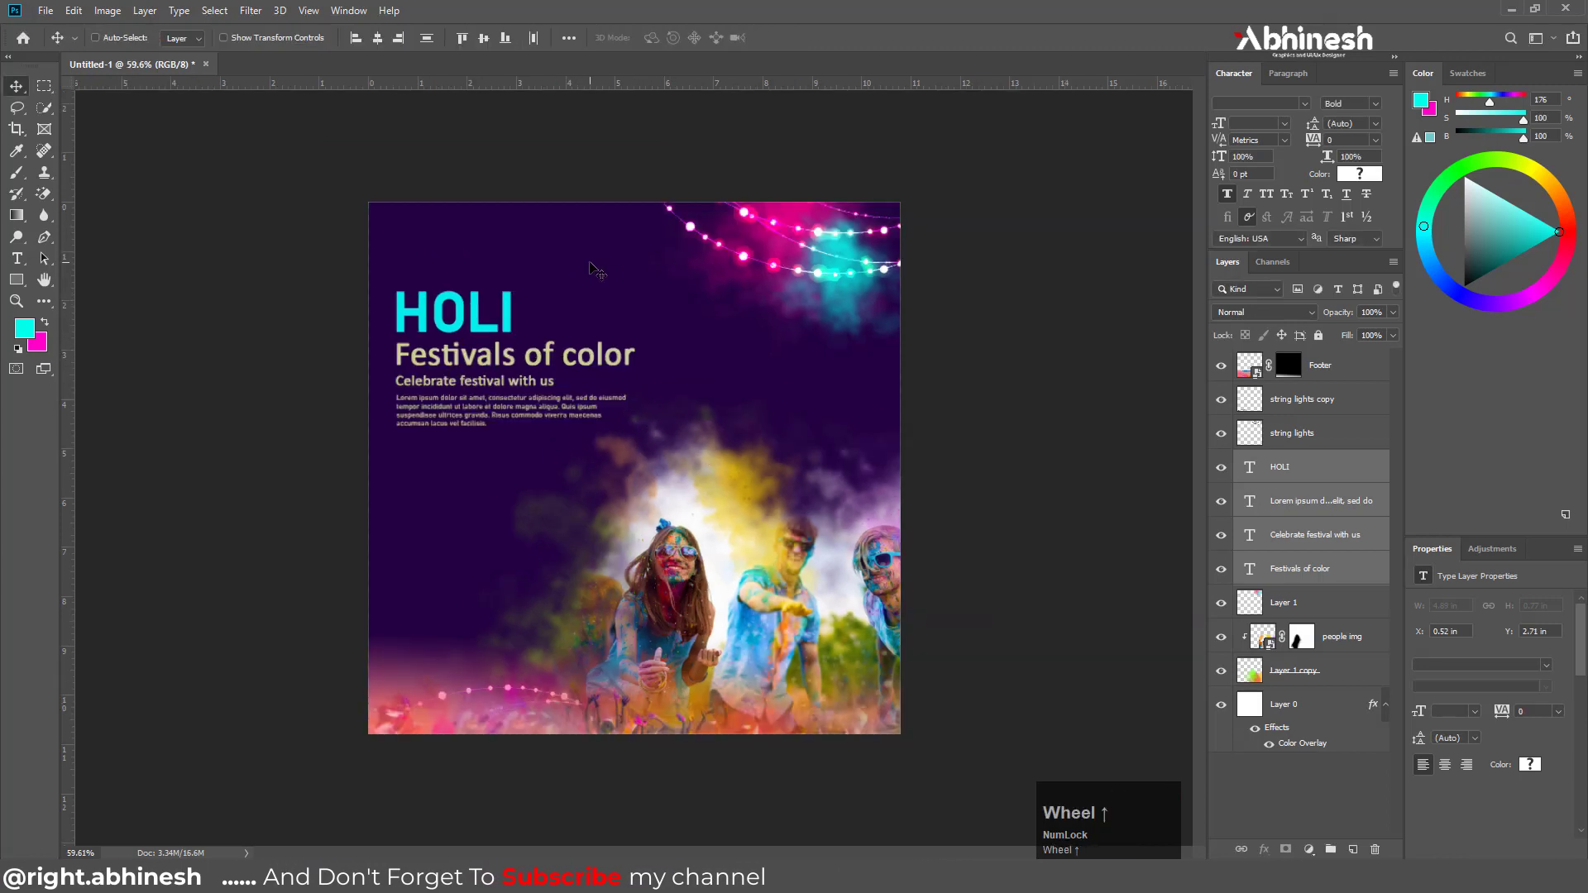
pyautogui.scroll(1, 480, 235)
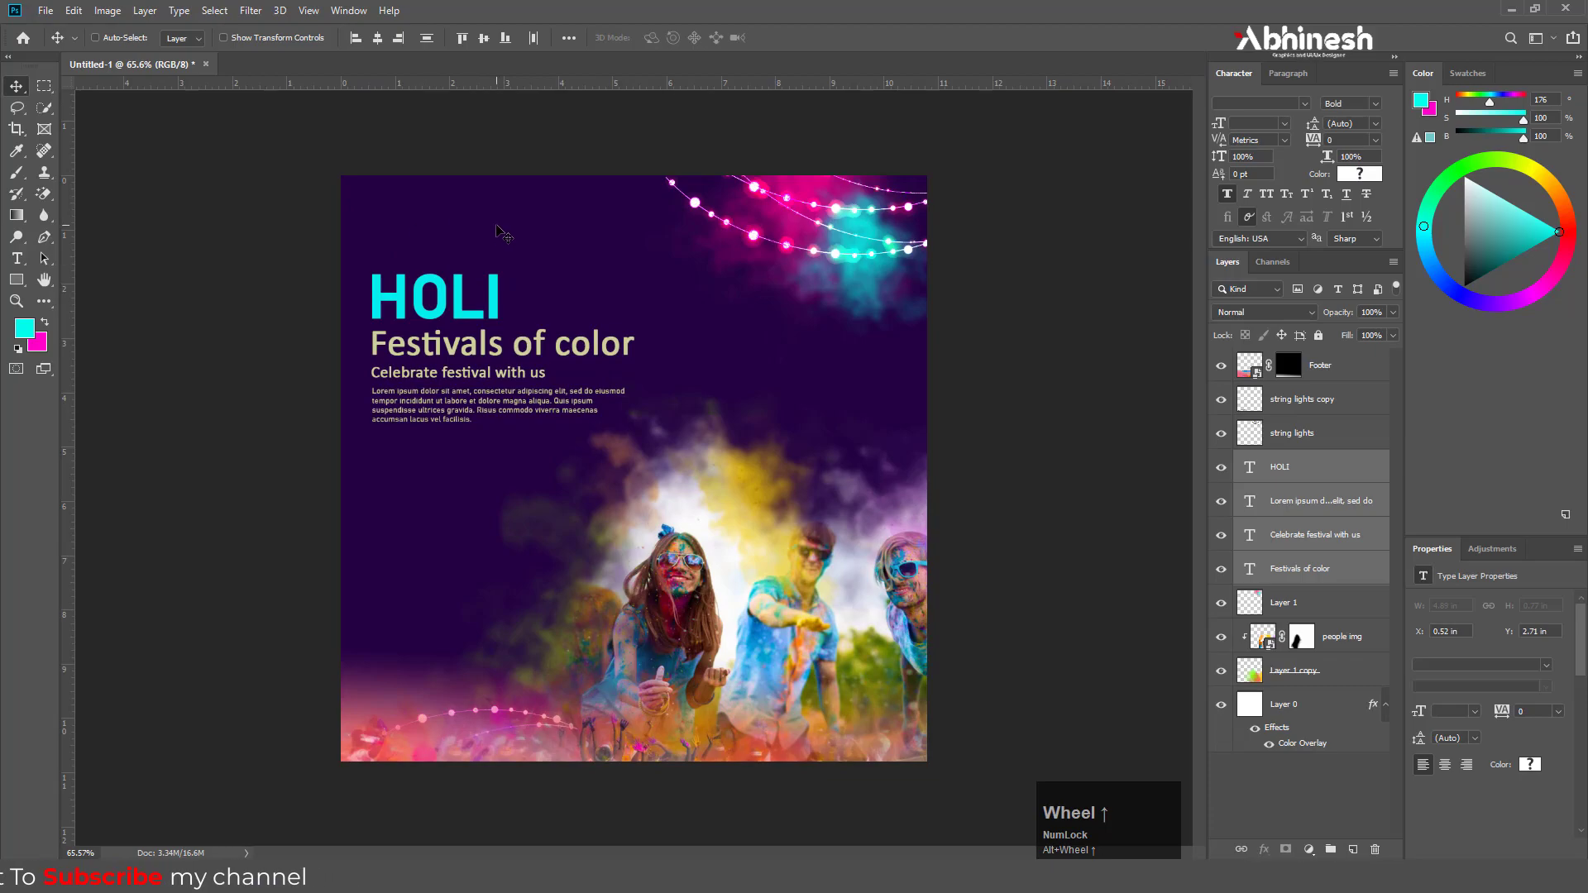